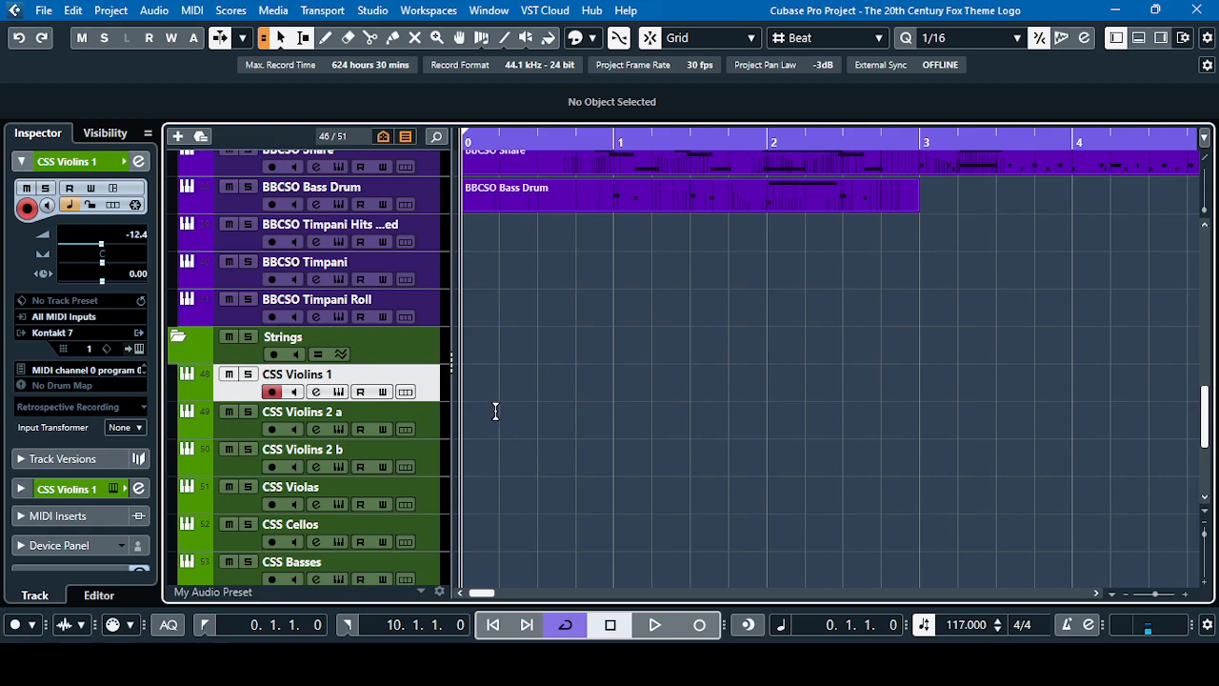
Play the whole theme through from the beginning, checking the section tracks, and return the stopped playback position to the project start
scroll(520, 390, up, 4)
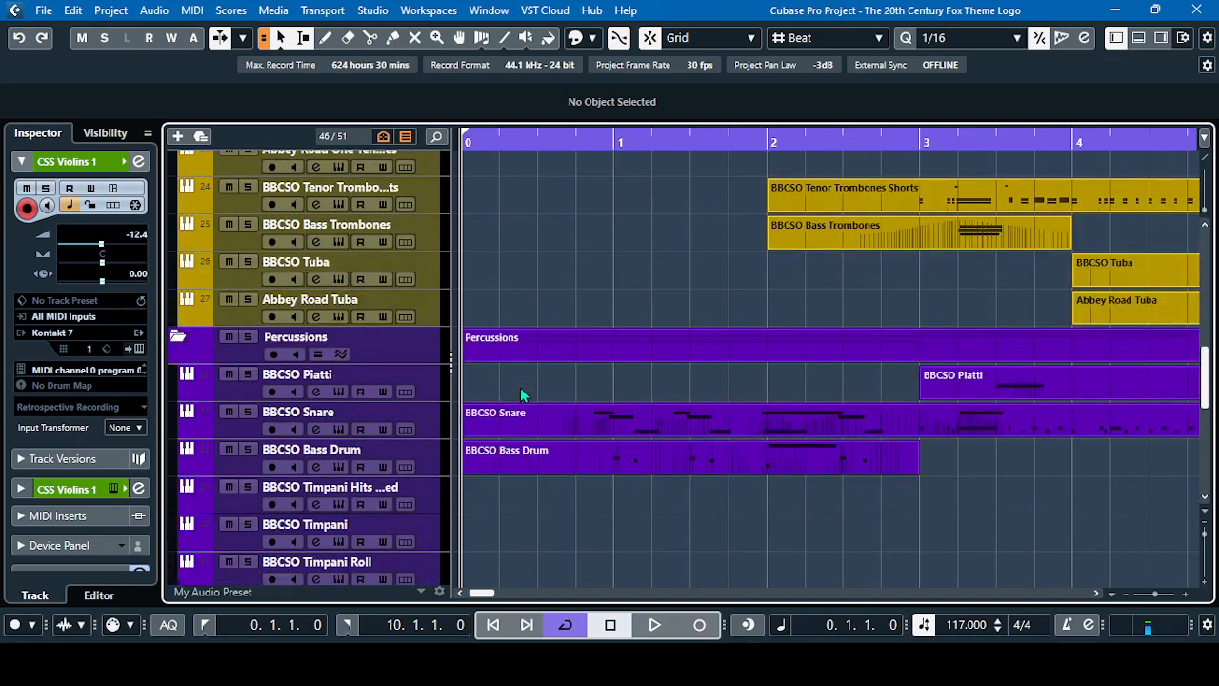
scroll(520, 387, down, 1)
click(901, 34)
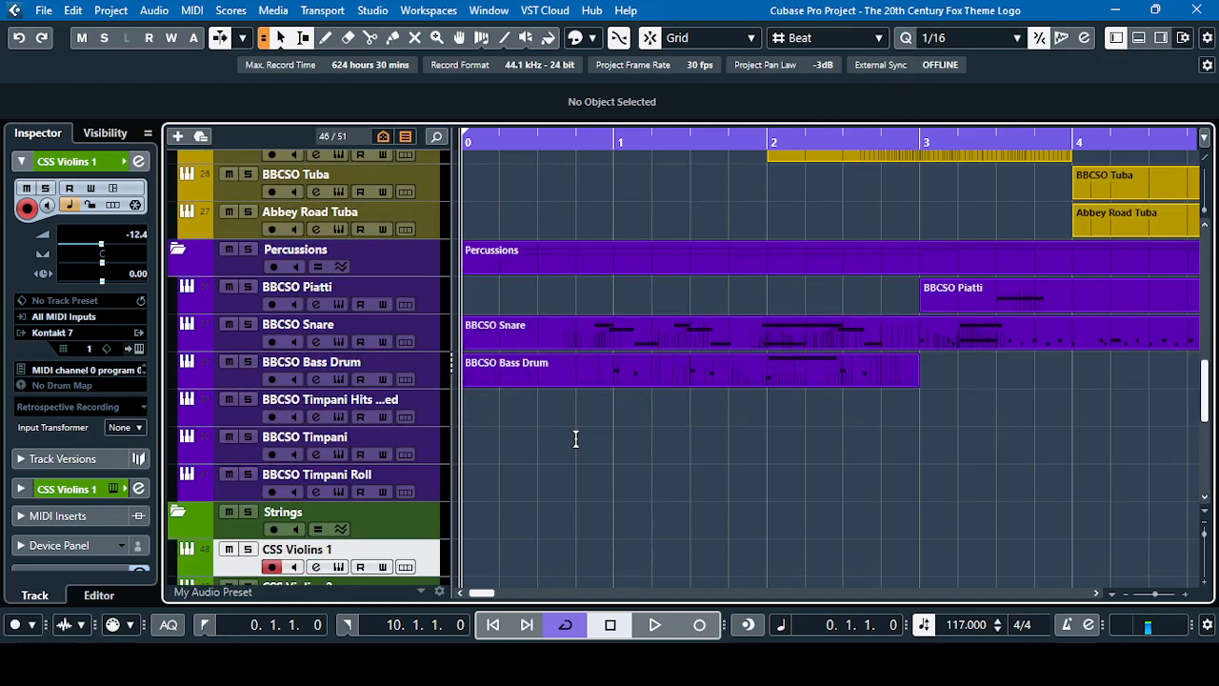
click(656, 626)
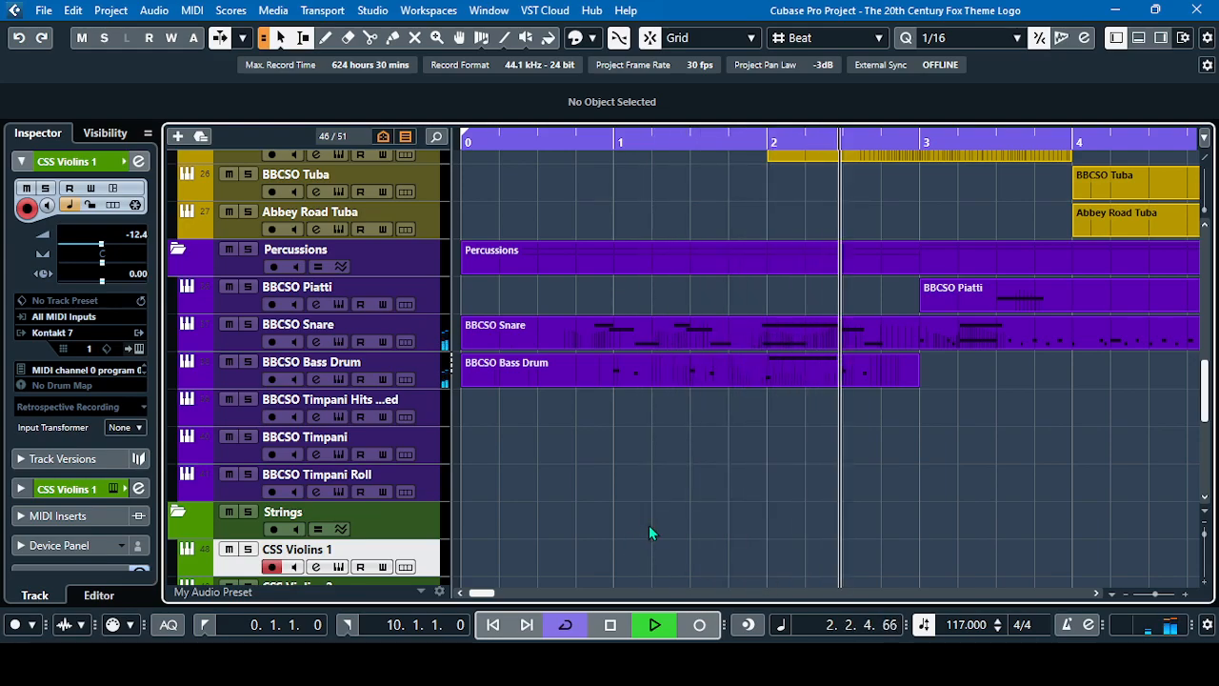
scroll(648, 523, up, 2)
scroll(647, 524, up, 7)
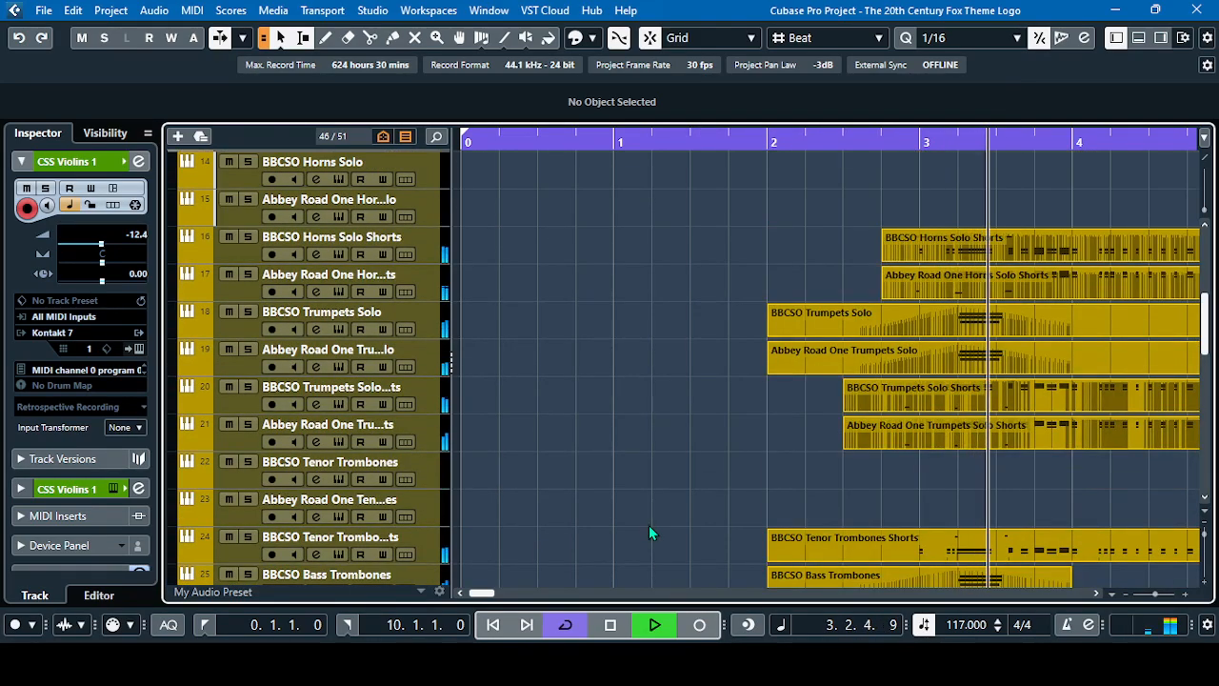
scroll(646, 524, down, 2)
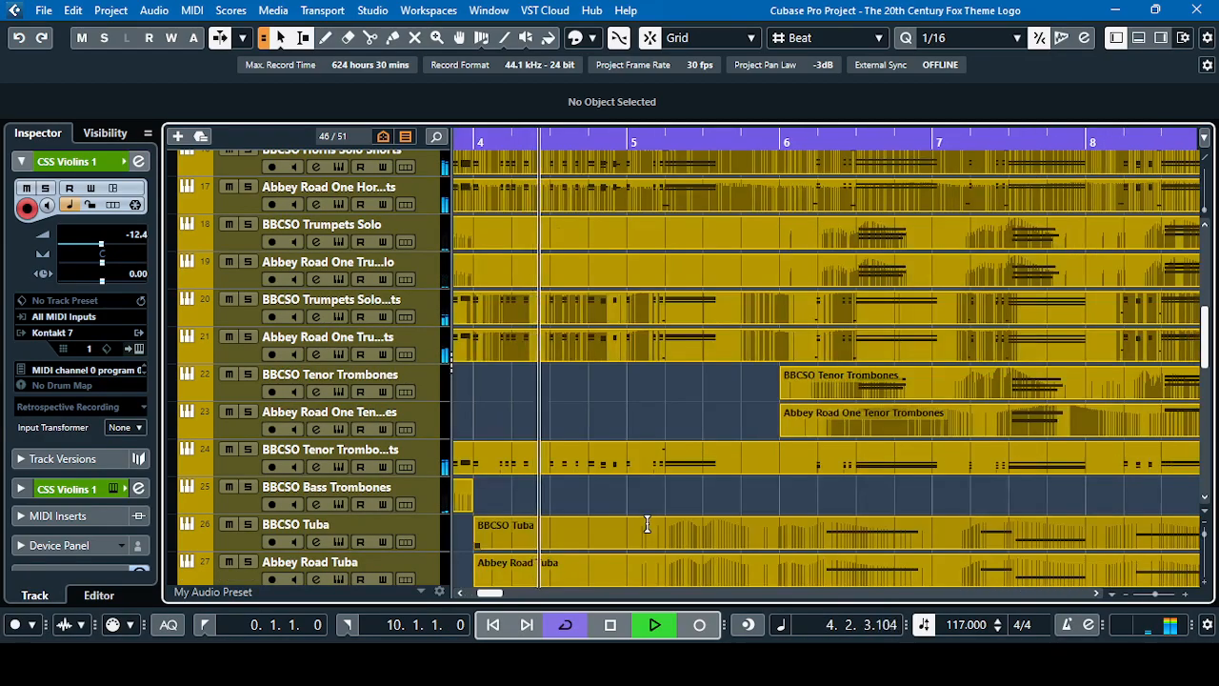
scroll(647, 524, down, 15)
scroll(646, 524, up, 2)
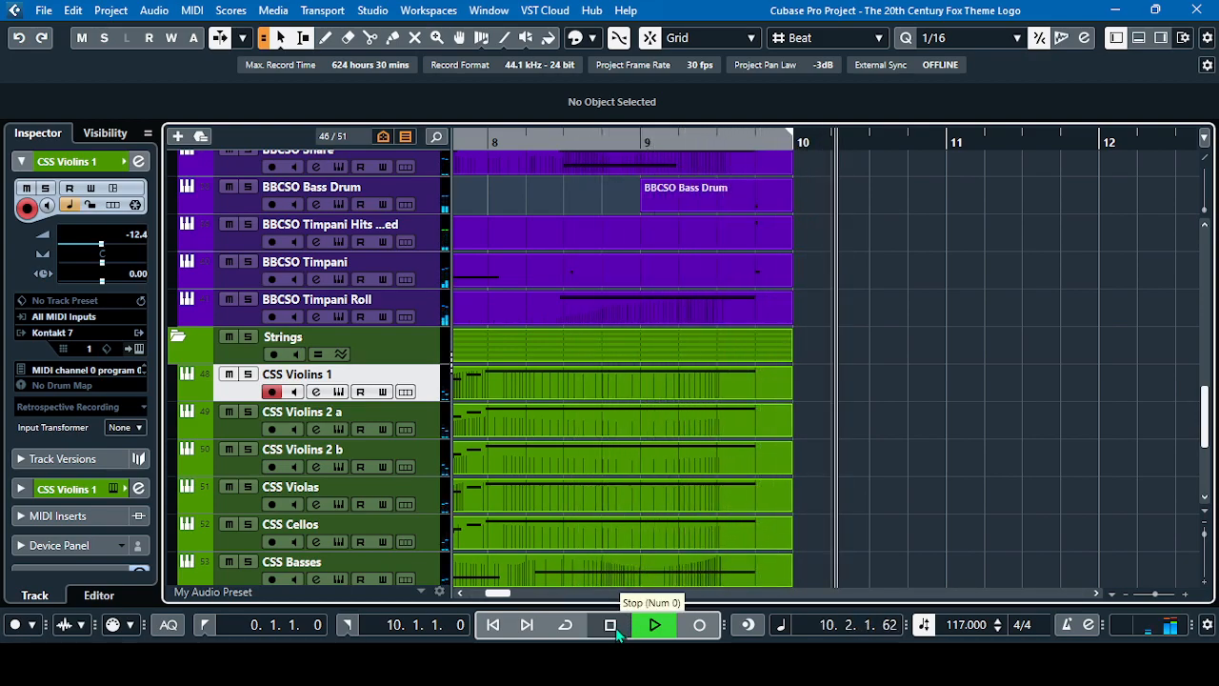
click(611, 626)
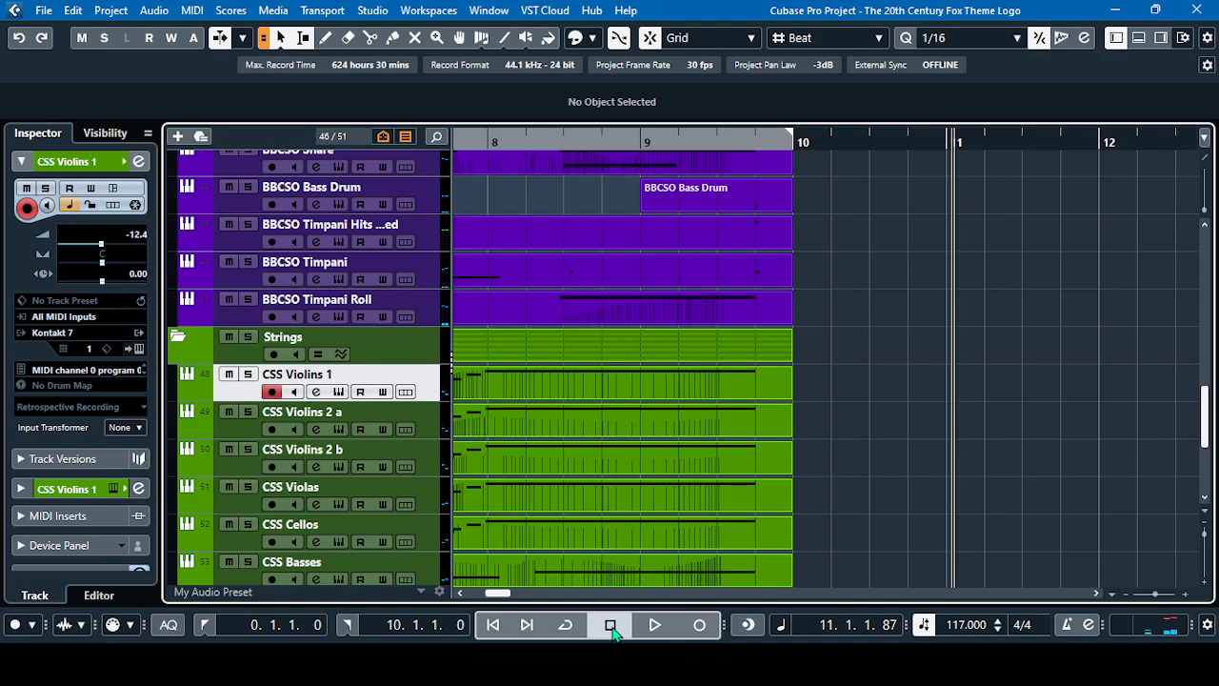
click(204, 624)
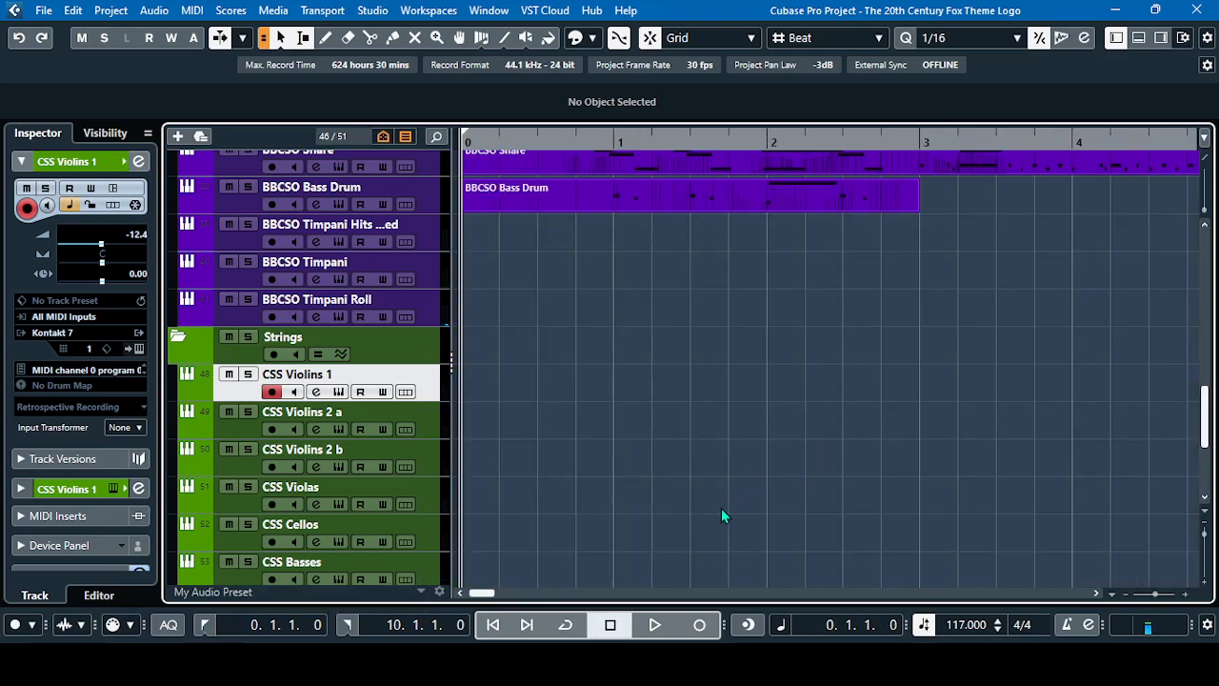
Examine the track layout and instrument libraries used in the Woodwinds, Brass, Percussions and Strings folders
scroll(585, 441, up, 2)
scroll(586, 441, down, 4)
scroll(584, 441, up, 12)
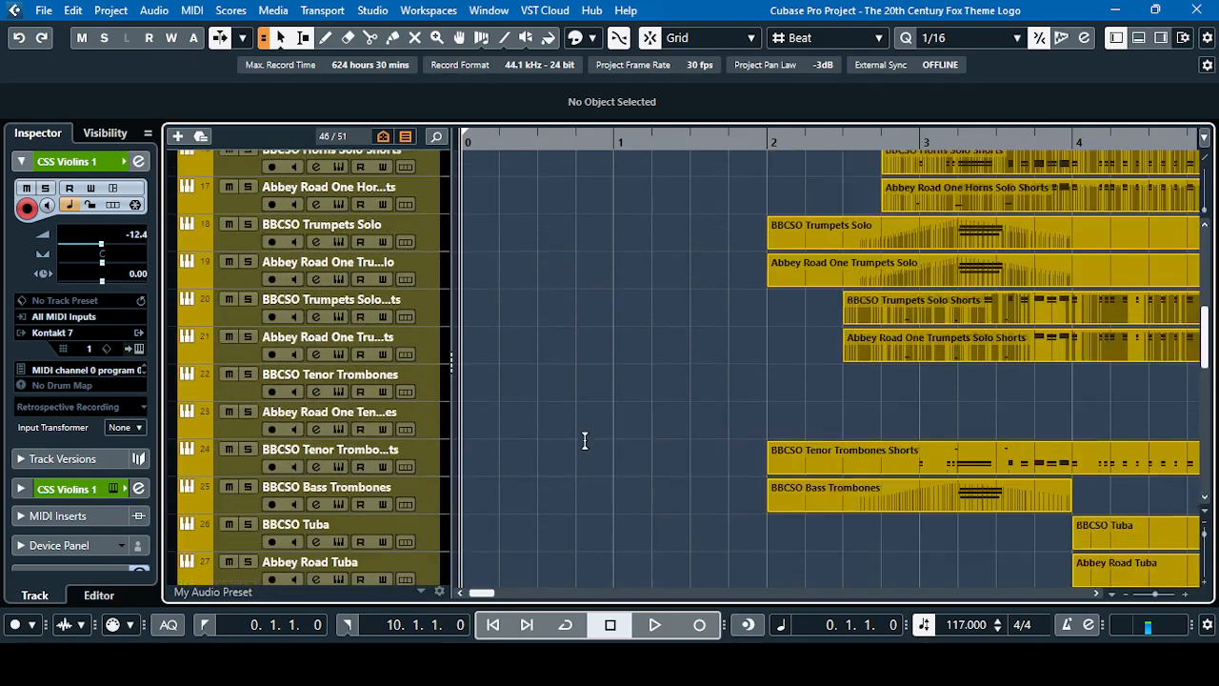
scroll(582, 443, up, 2)
scroll(583, 446, down, 4)
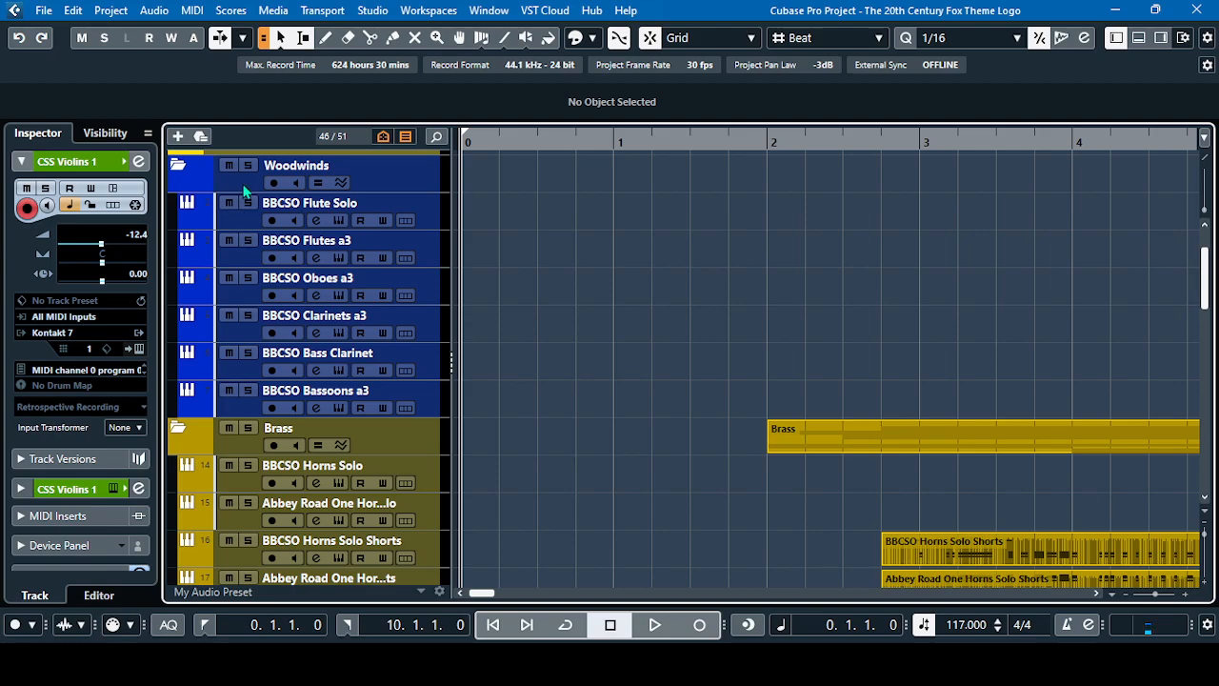
scroll(239, 180, down, 4)
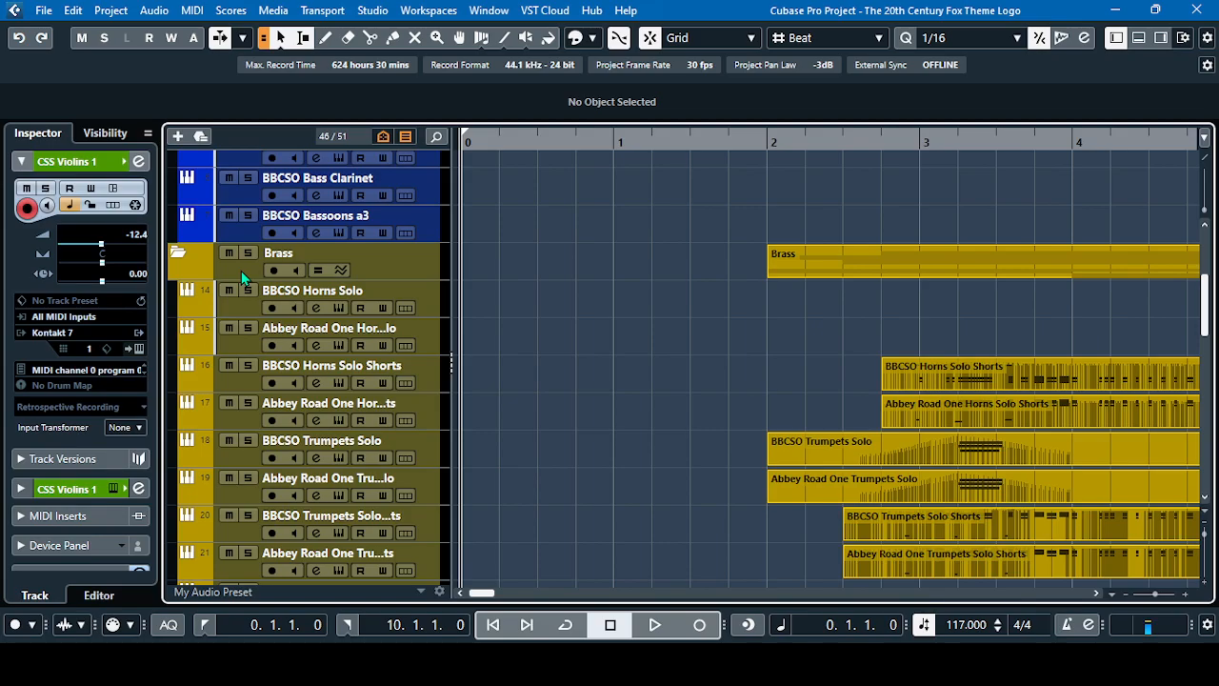
scroll(241, 270, down, 8)
scroll(241, 270, down, 2)
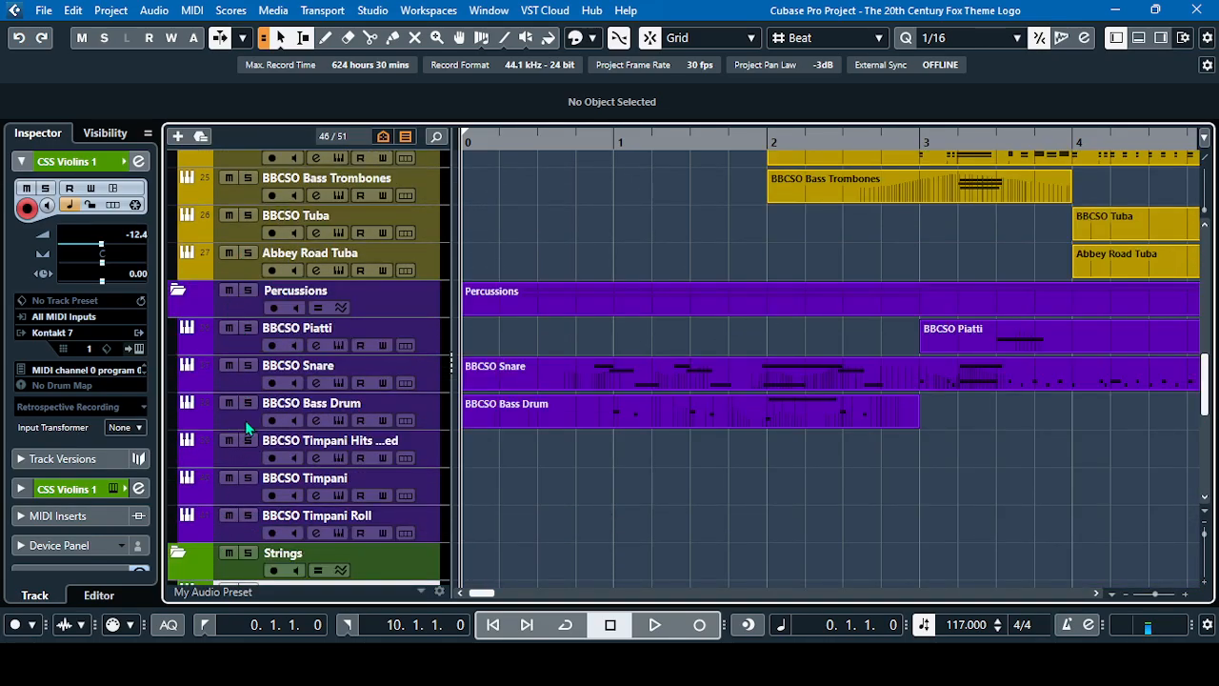
scroll(246, 424, up, 10)
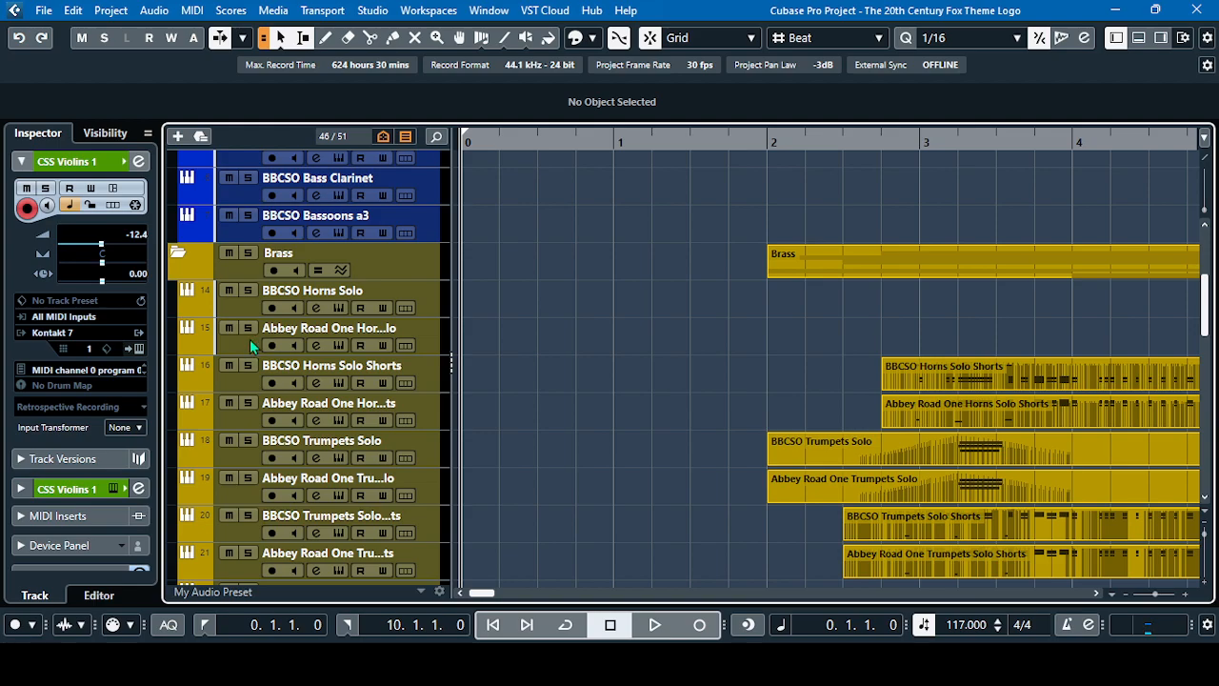
scroll(238, 332, down, 10)
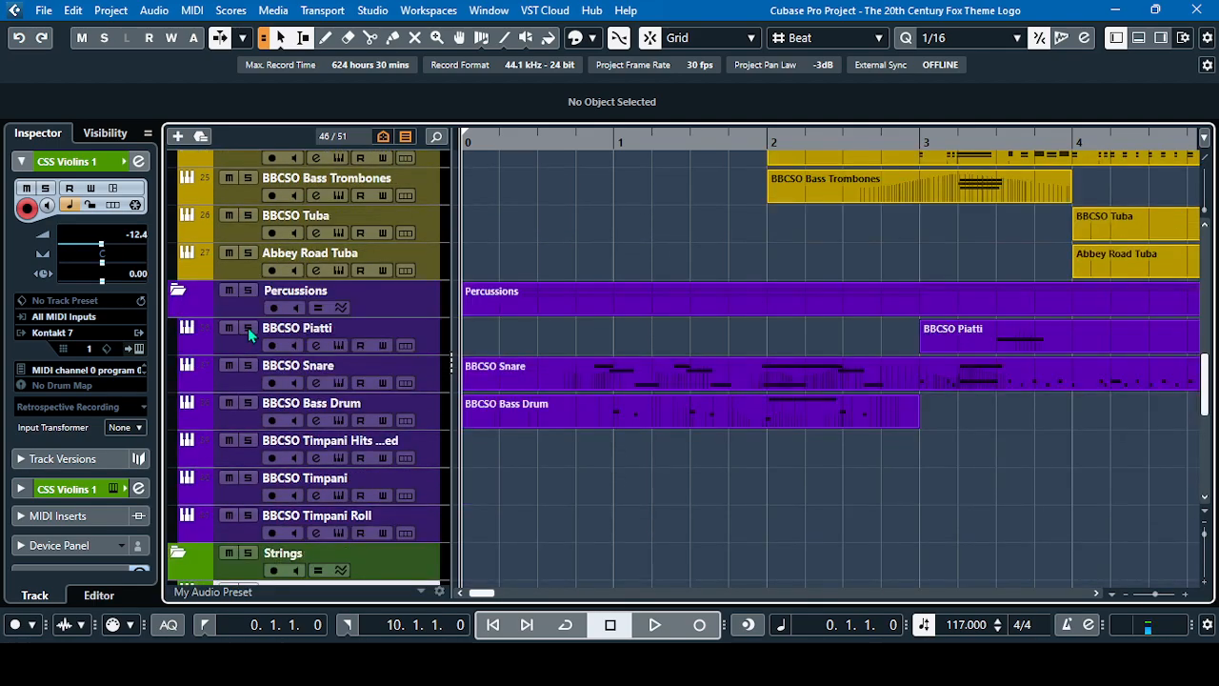
scroll(240, 301, down, 5)
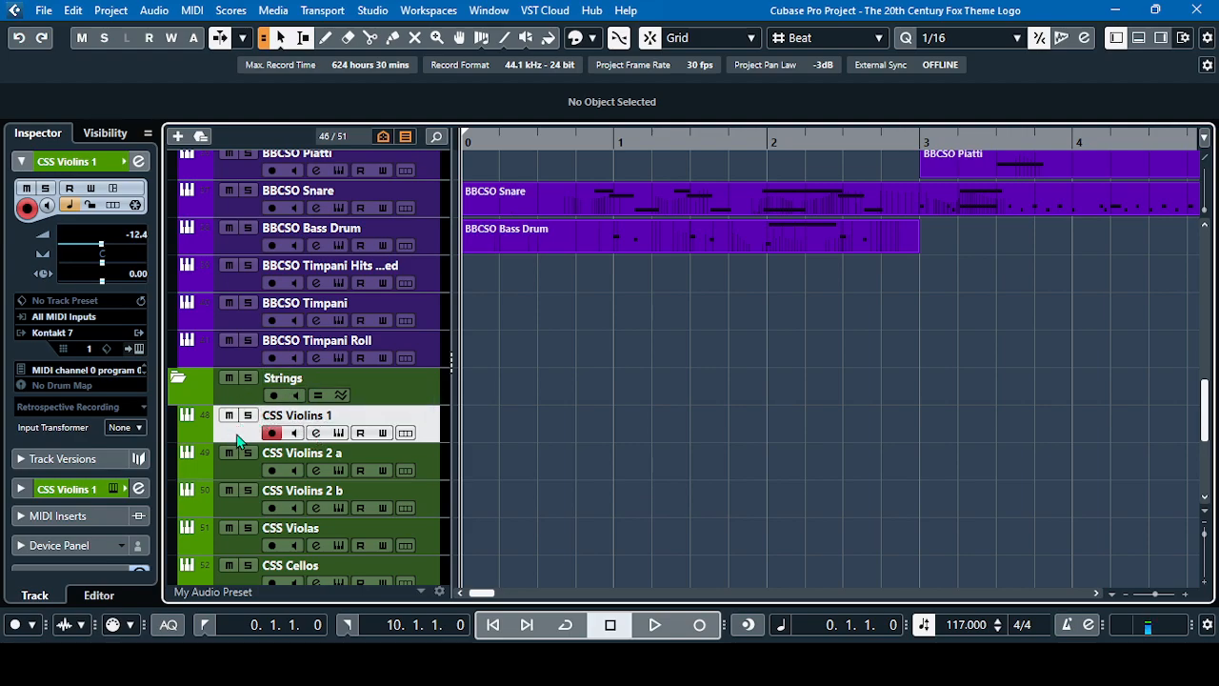
scroll(382, 354, down, 4)
Review the tracks again from the Strings and FX Channels folders back up to the Woodwinds folder
scroll(382, 355, up, 2)
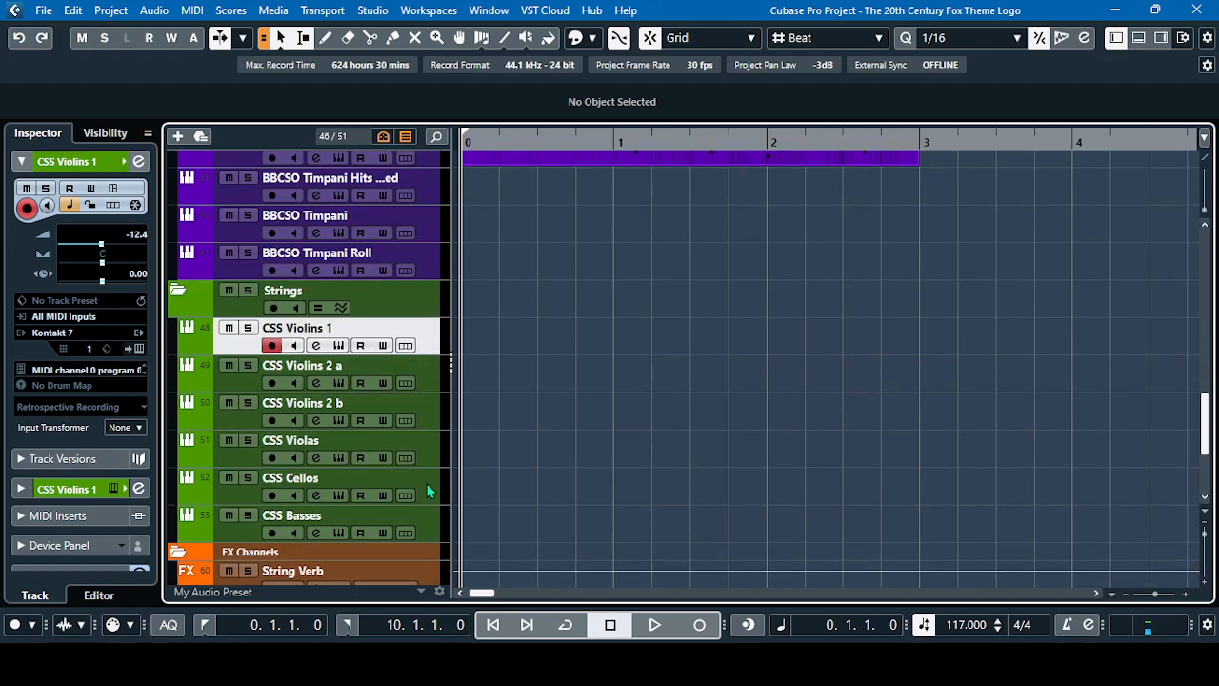
scroll(427, 483, up, 2)
scroll(427, 482, up, 5)
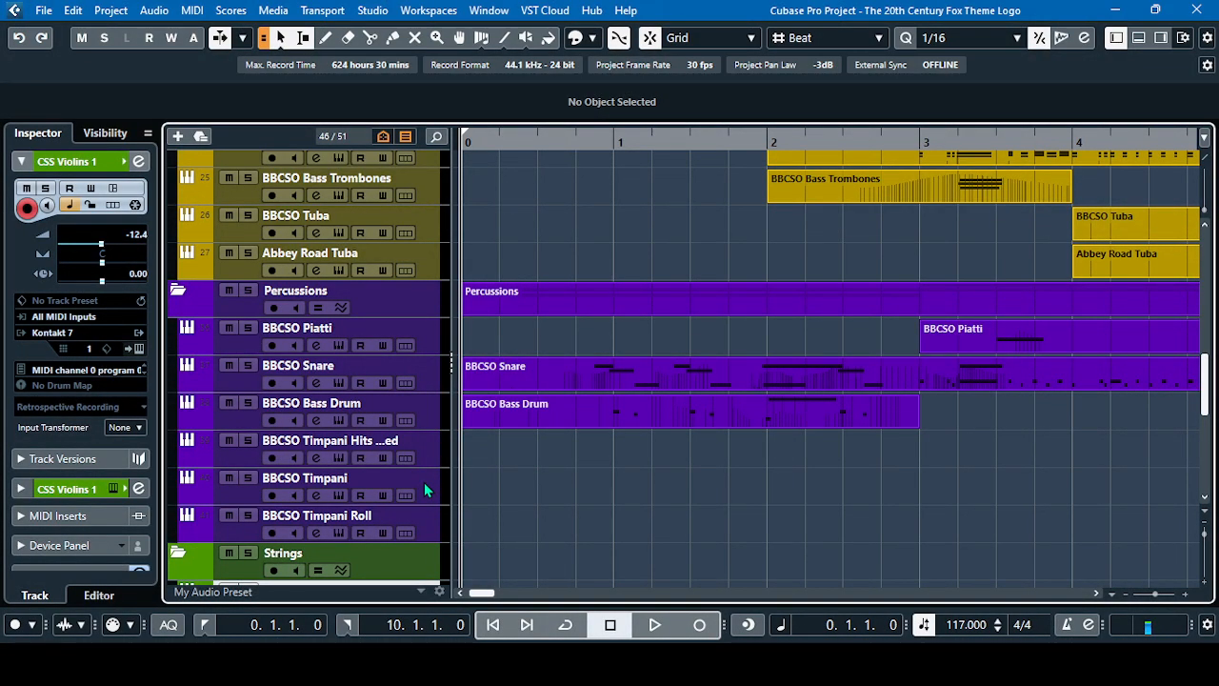
scroll(426, 489, down, 9)
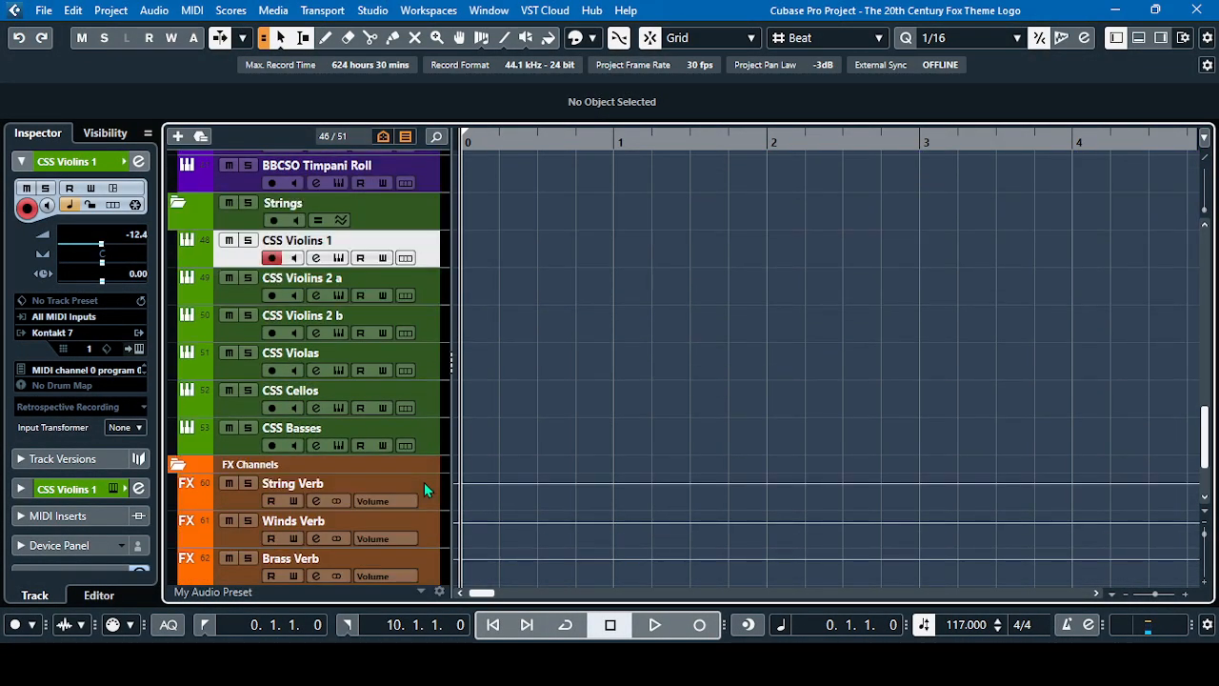
scroll(426, 488, up, 2)
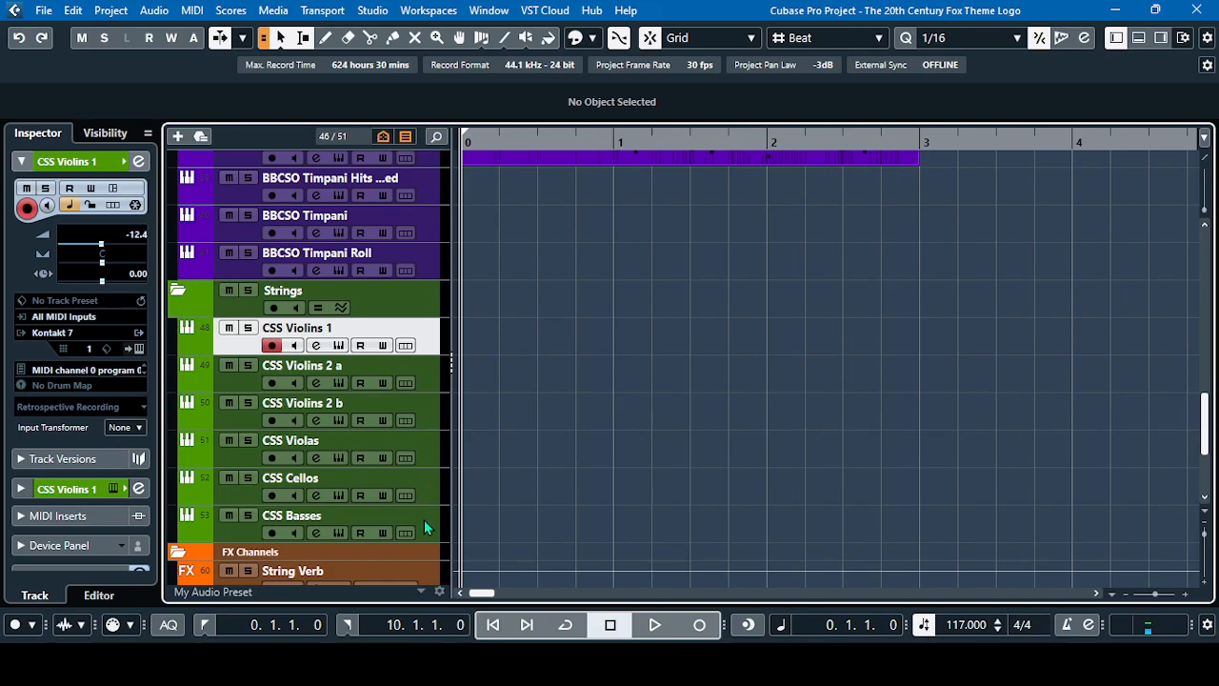
scroll(424, 519, up, 5)
scroll(424, 519, down, 5)
scroll(423, 519, up, 2)
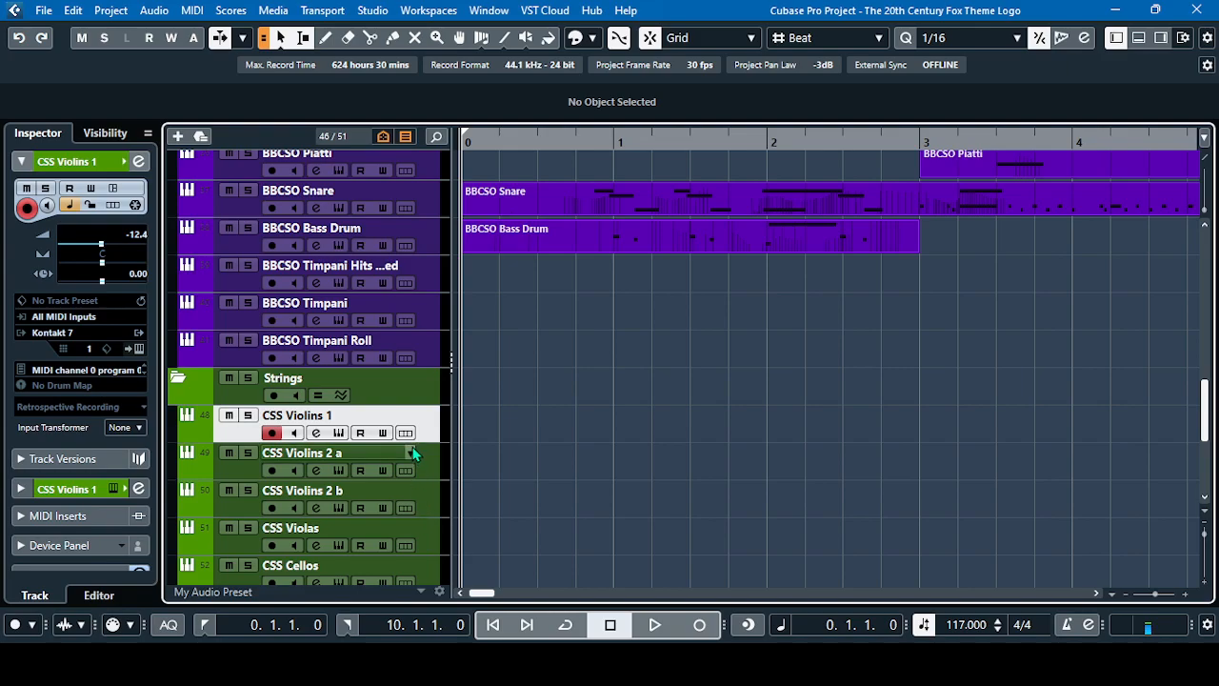
scroll(426, 411, up, 5)
scroll(426, 410, up, 12)
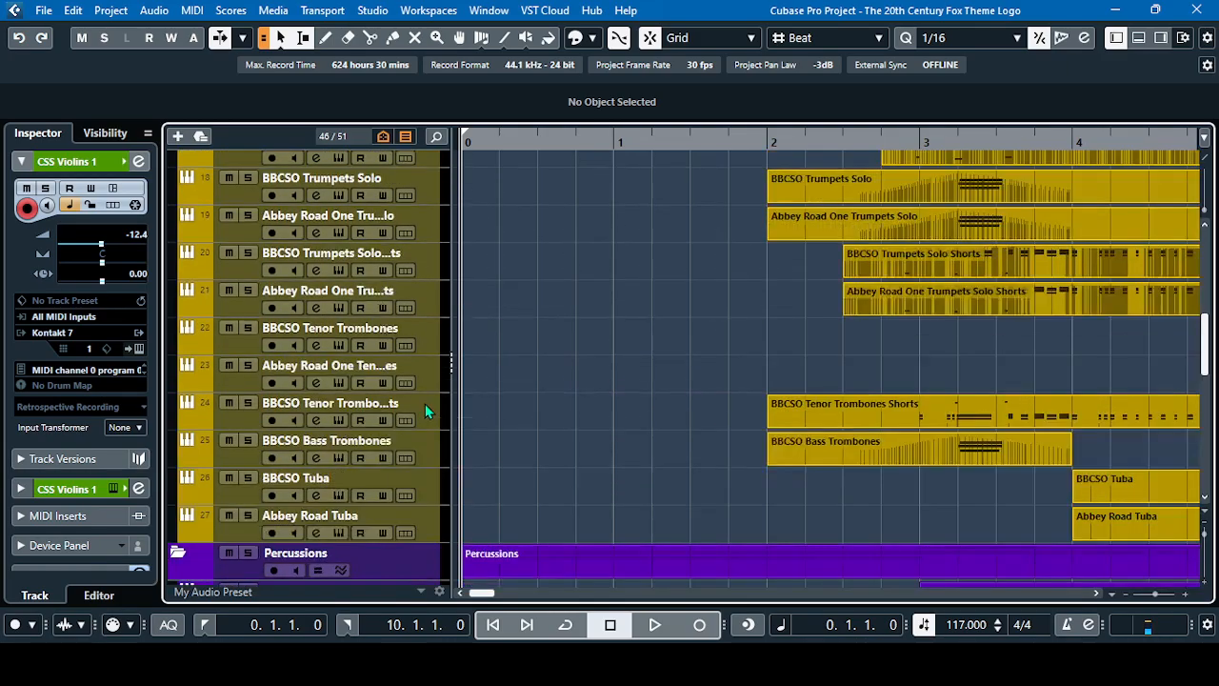
scroll(424, 403, up, 9)
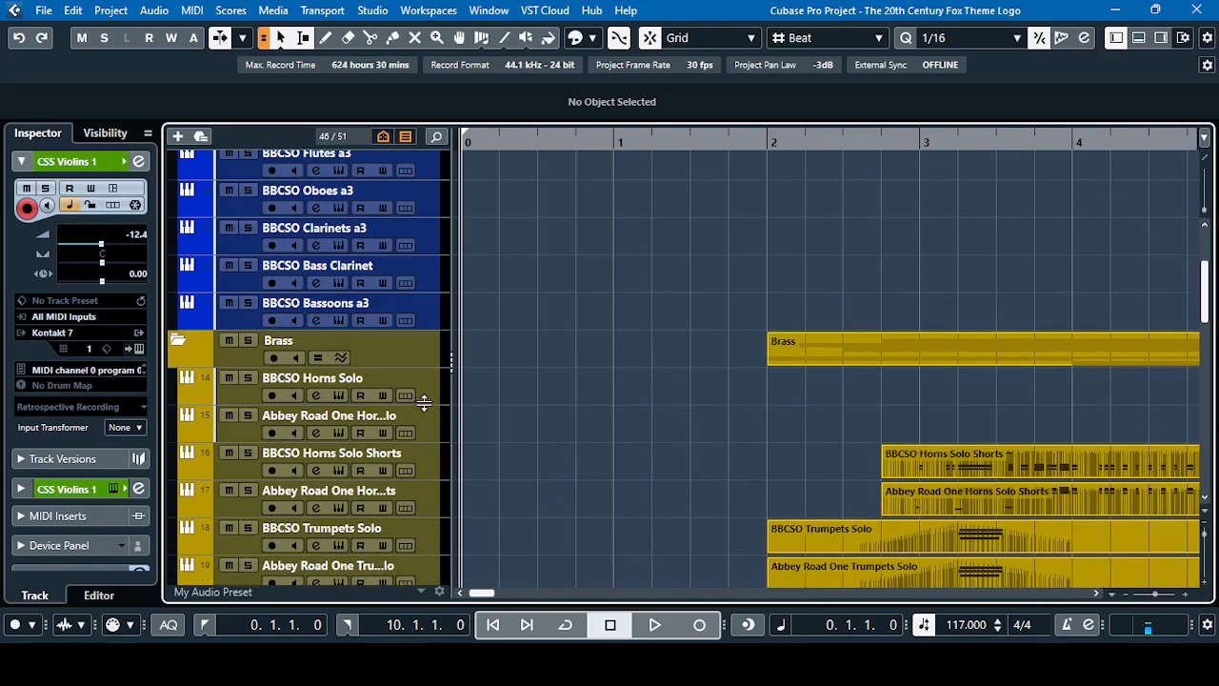
scroll(425, 403, down, 5)
scroll(425, 403, up, 5)
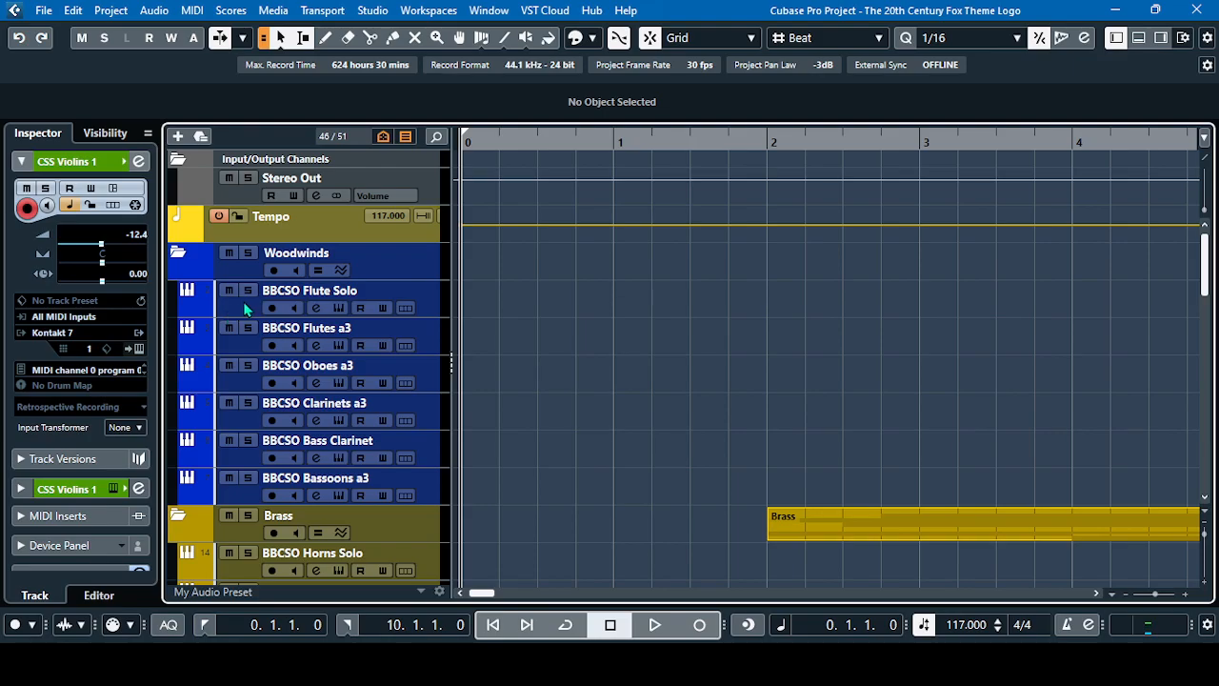
scroll(242, 308, down, 8)
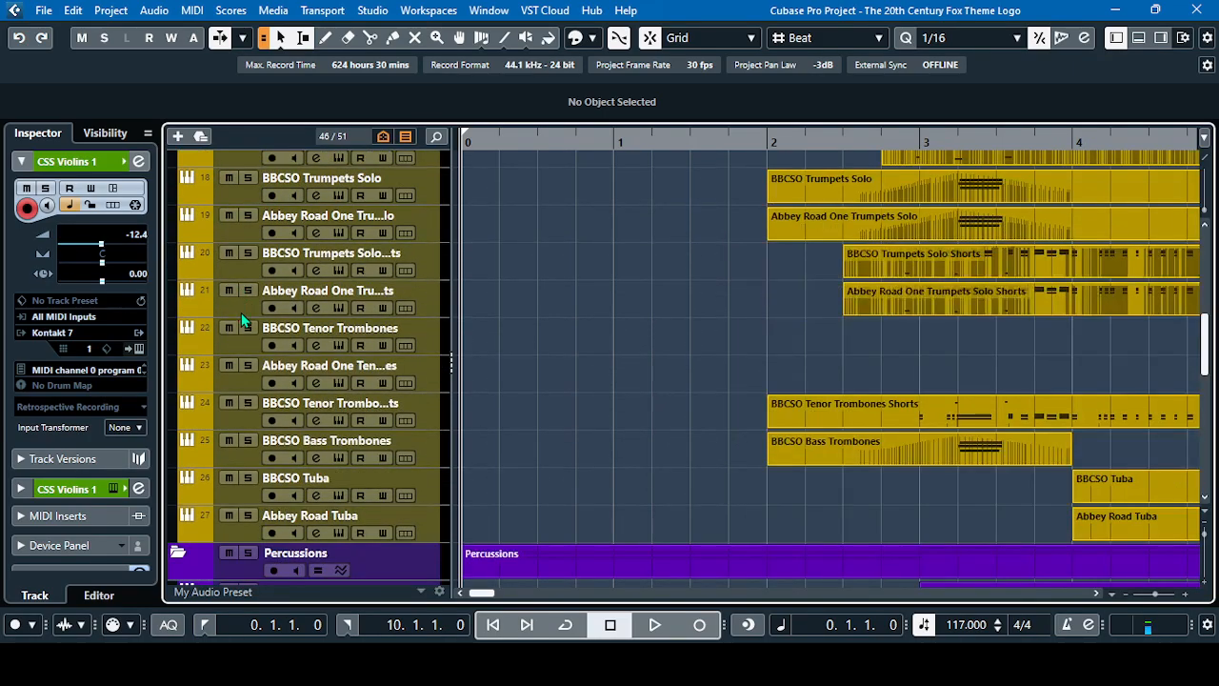
scroll(241, 314, down, 3)
scroll(241, 314, up, 10)
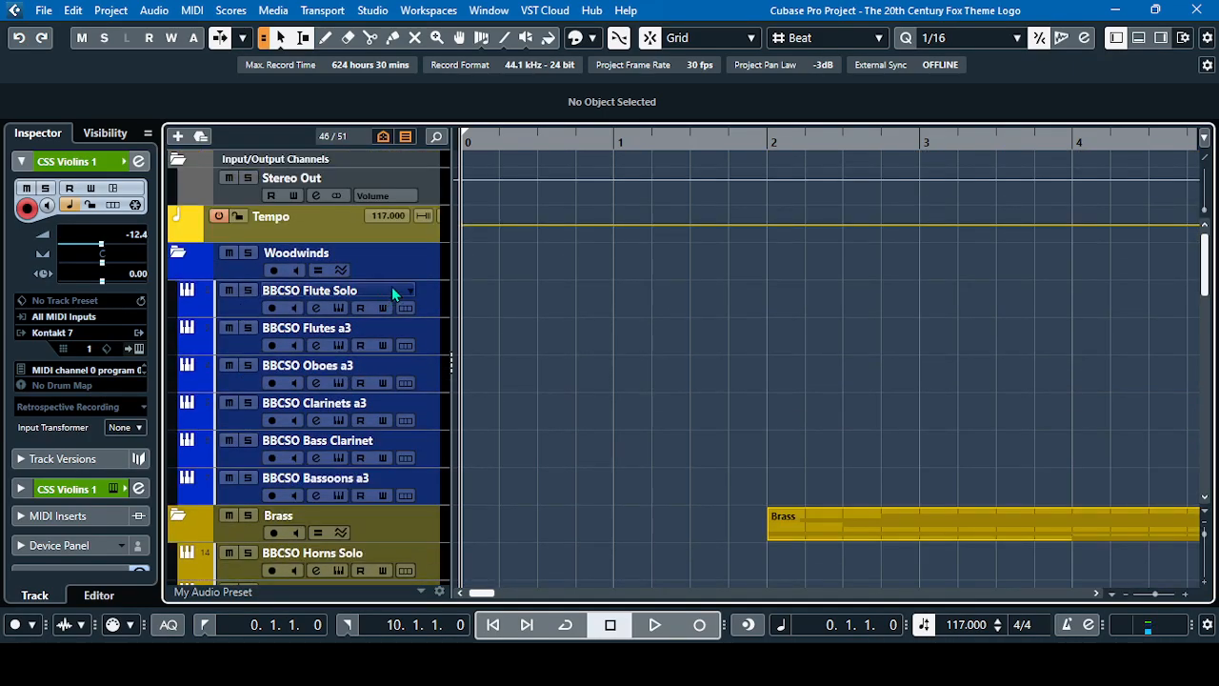
Open the BBCSO Flute Solo track's instrument, check its reverb knob, and close it
click(339, 309)
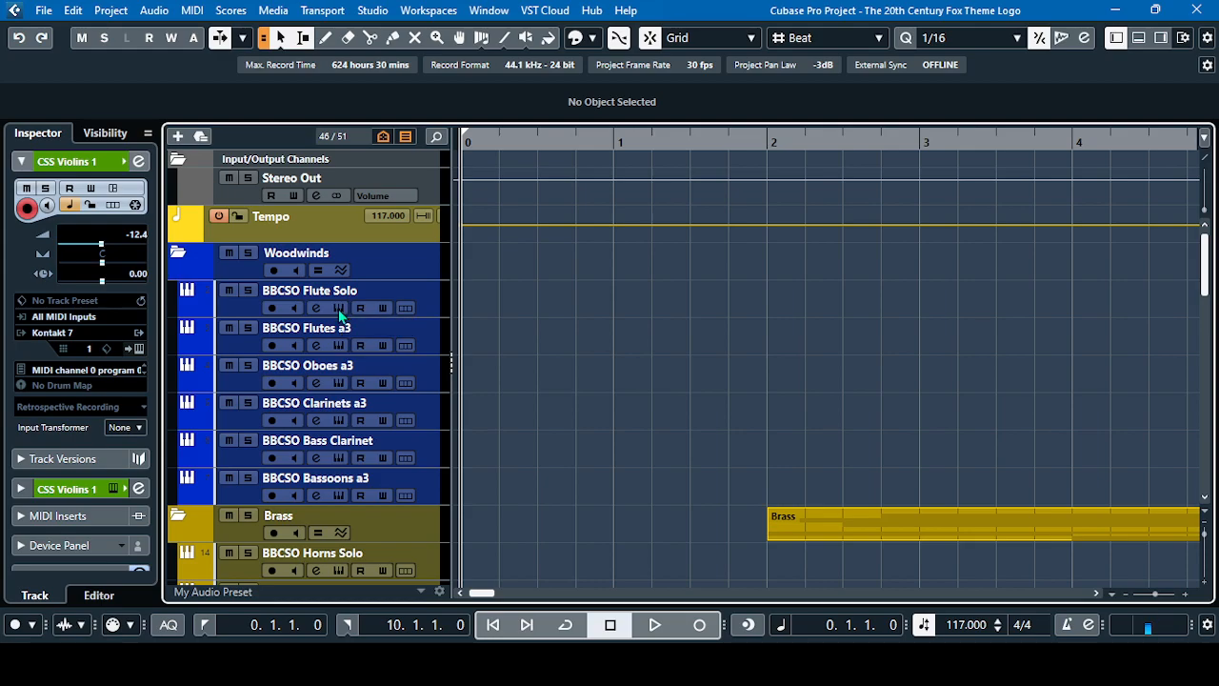
click(726, 214)
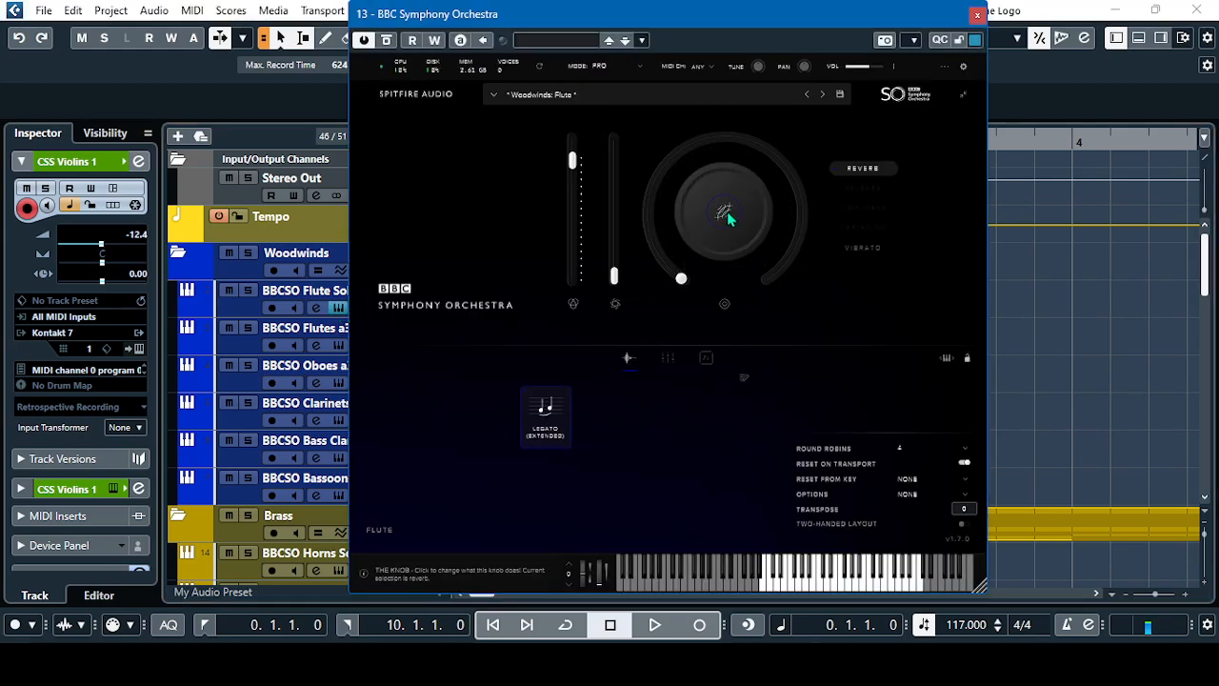
mouse_move(681, 280)
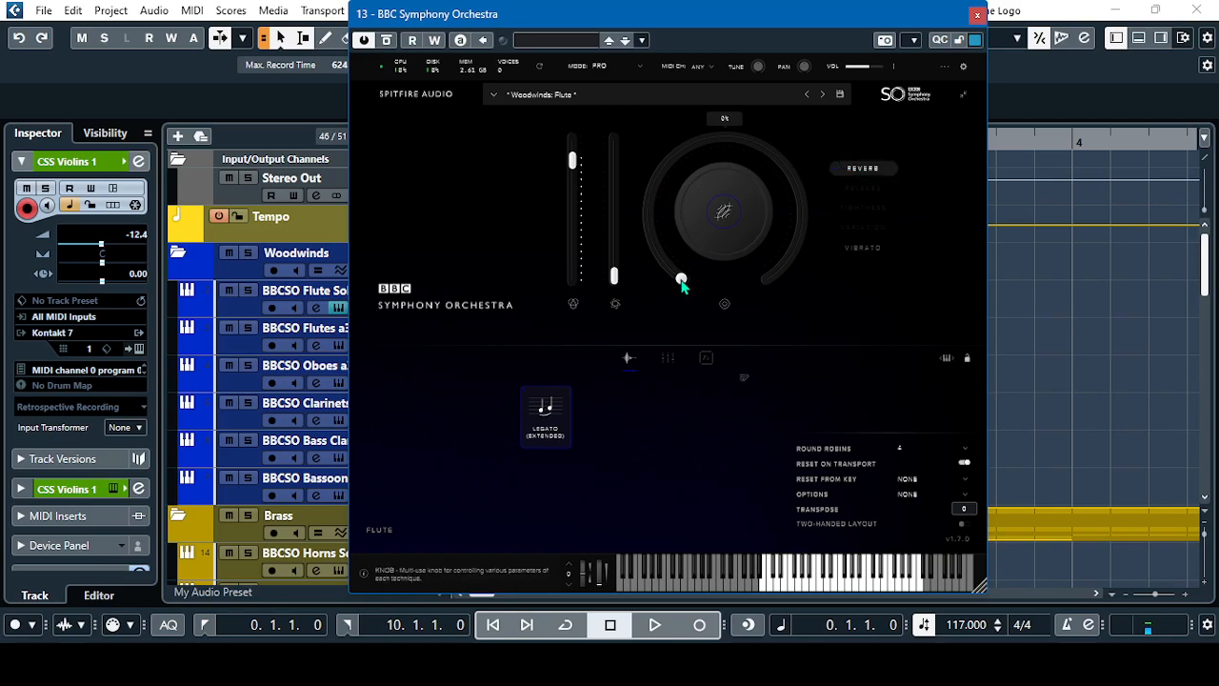
click(977, 14)
Open the instrument of the BBCSO Horns Solo track in the Brass folder, check its reverb setting, and close it
scroll(240, 333, down, 3)
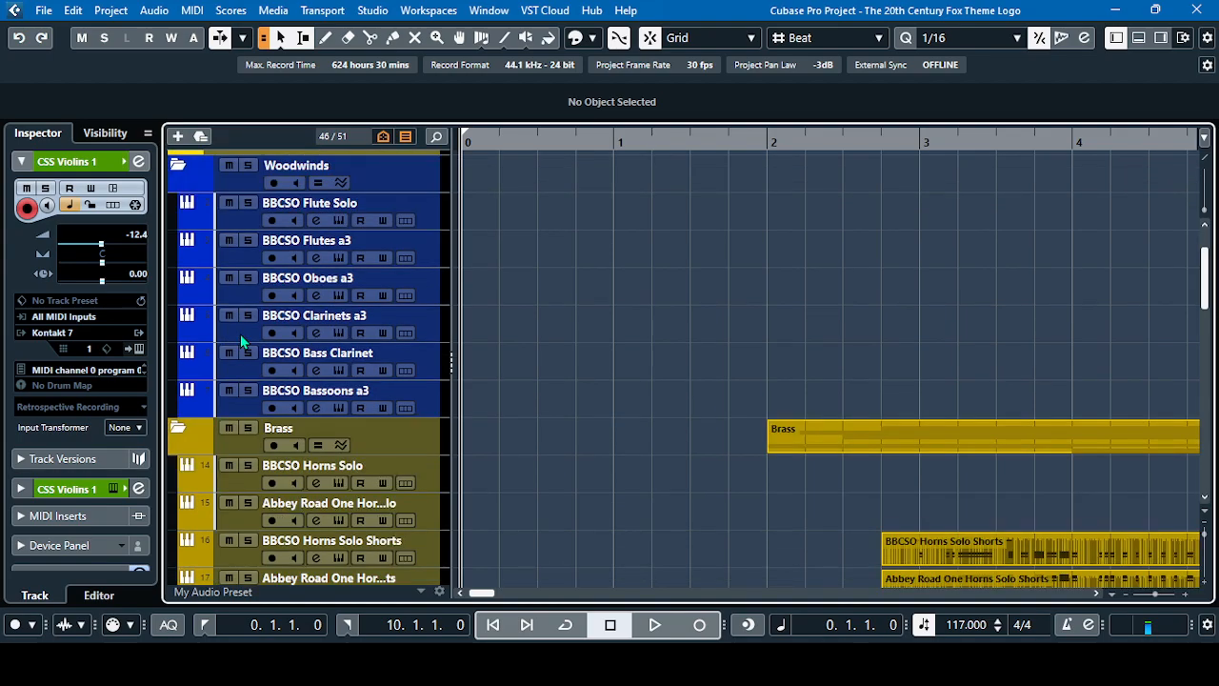
scroll(326, 309, down, 2)
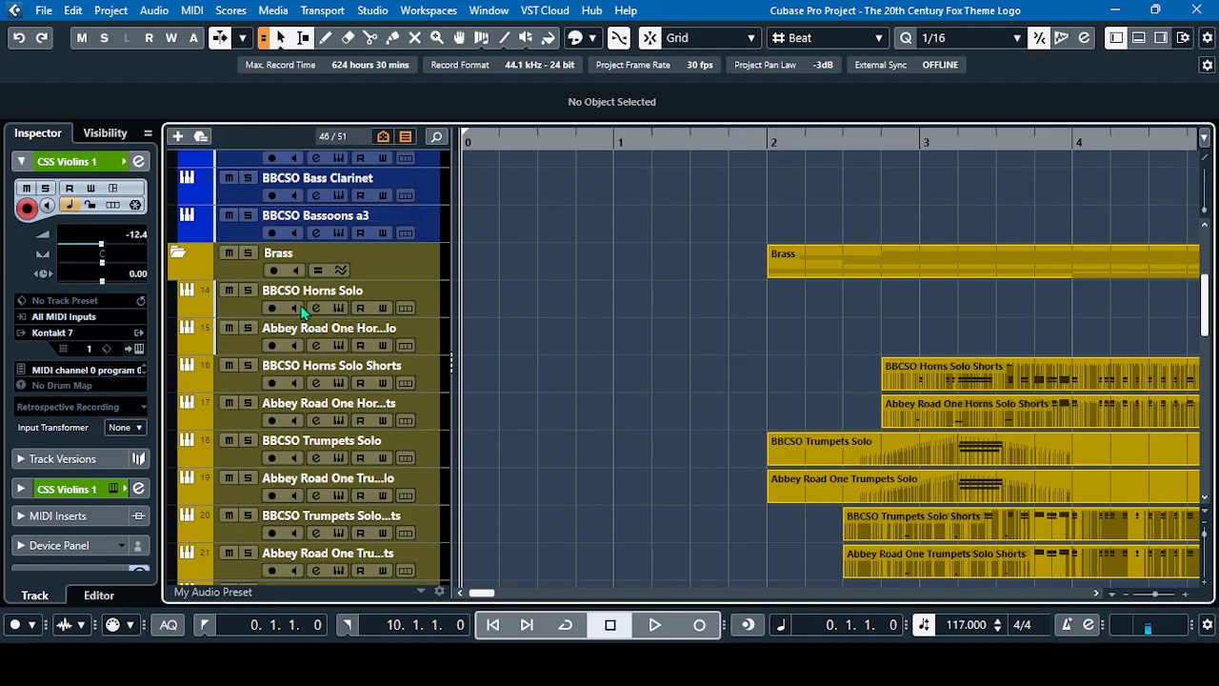
click(338, 308)
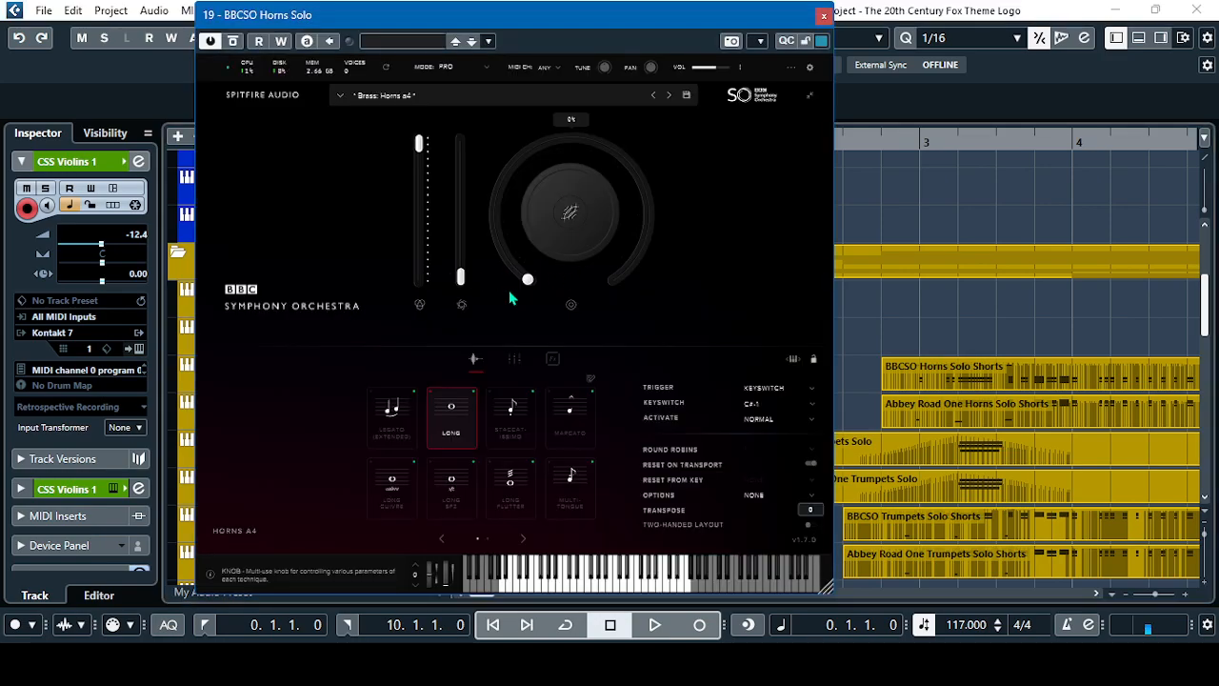
click(572, 209)
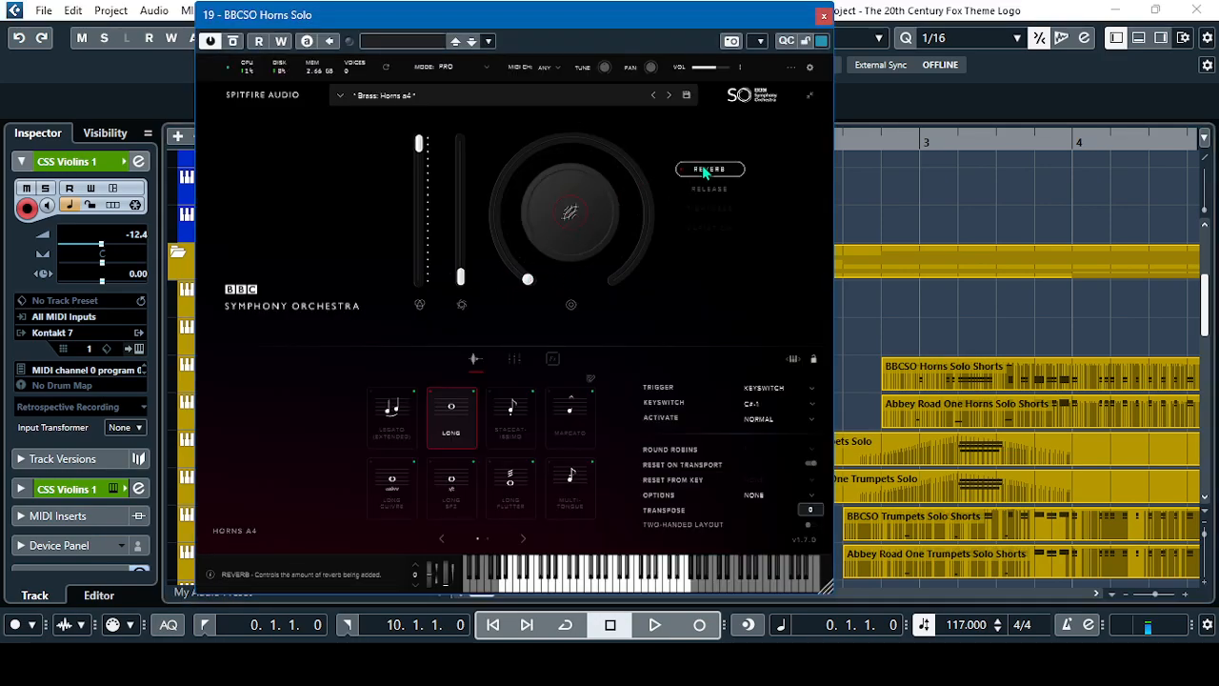
click(824, 15)
Open the BBCSO Piatti instrument in the Percussions folder, check its reverb setting, and close it
scroll(362, 328, down, 4)
scroll(363, 329, down, 8)
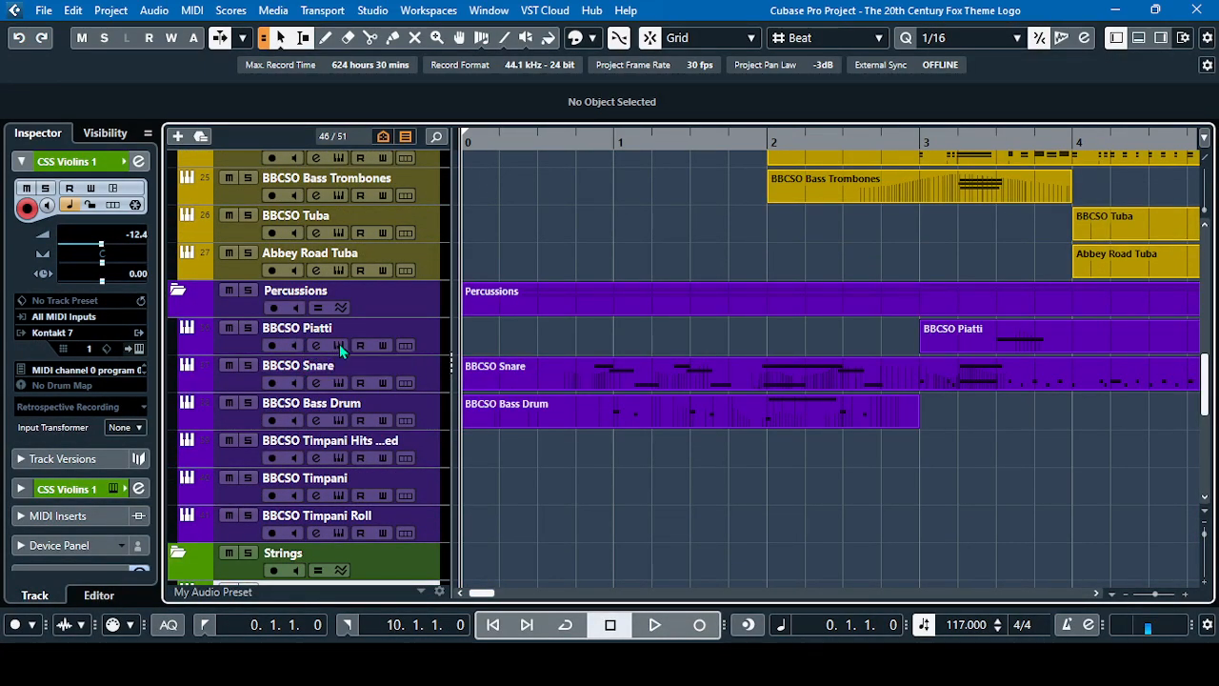
click(338, 346)
click(639, 219)
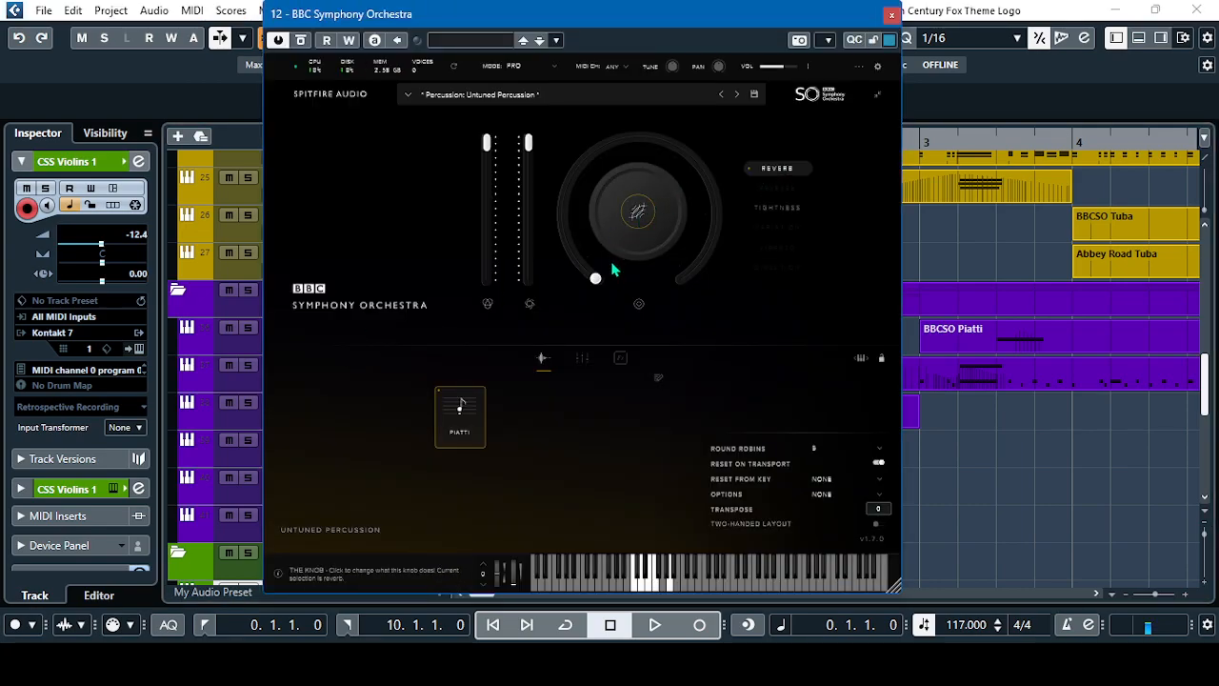
click(892, 15)
Open the instrument of the CSS Violins 1 track in the Strings folder, check its reverb setting, and close it
scroll(316, 345, down, 4)
scroll(317, 349, down, 2)
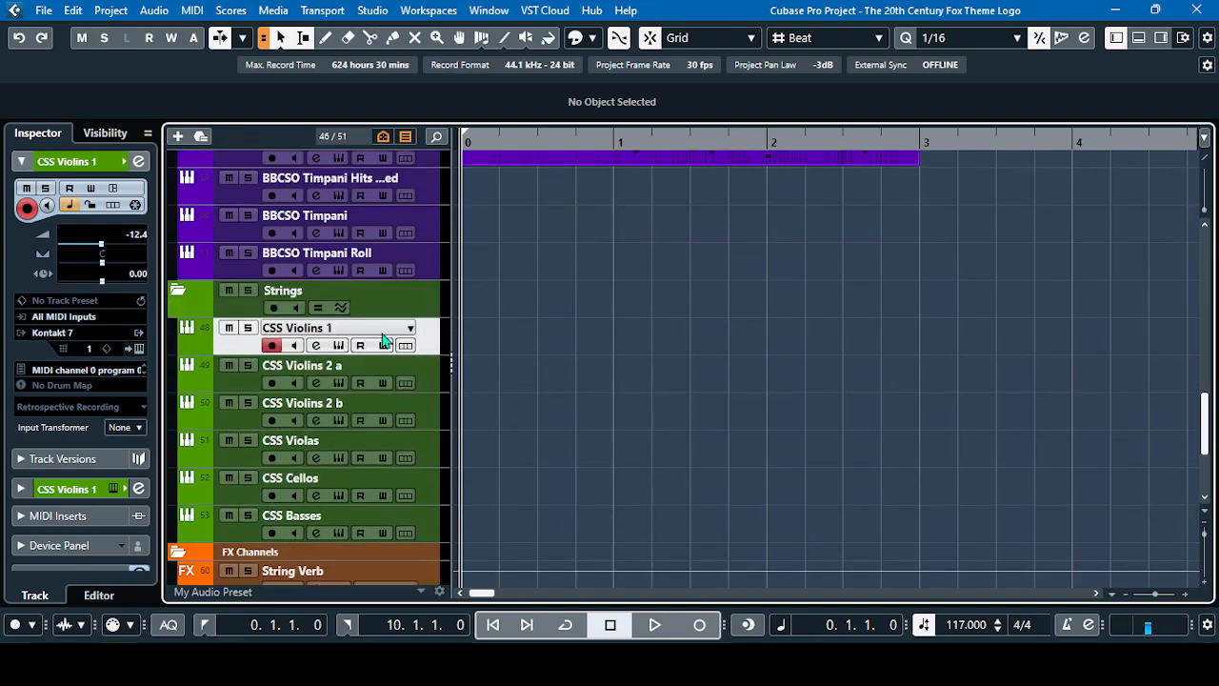
click(339, 344)
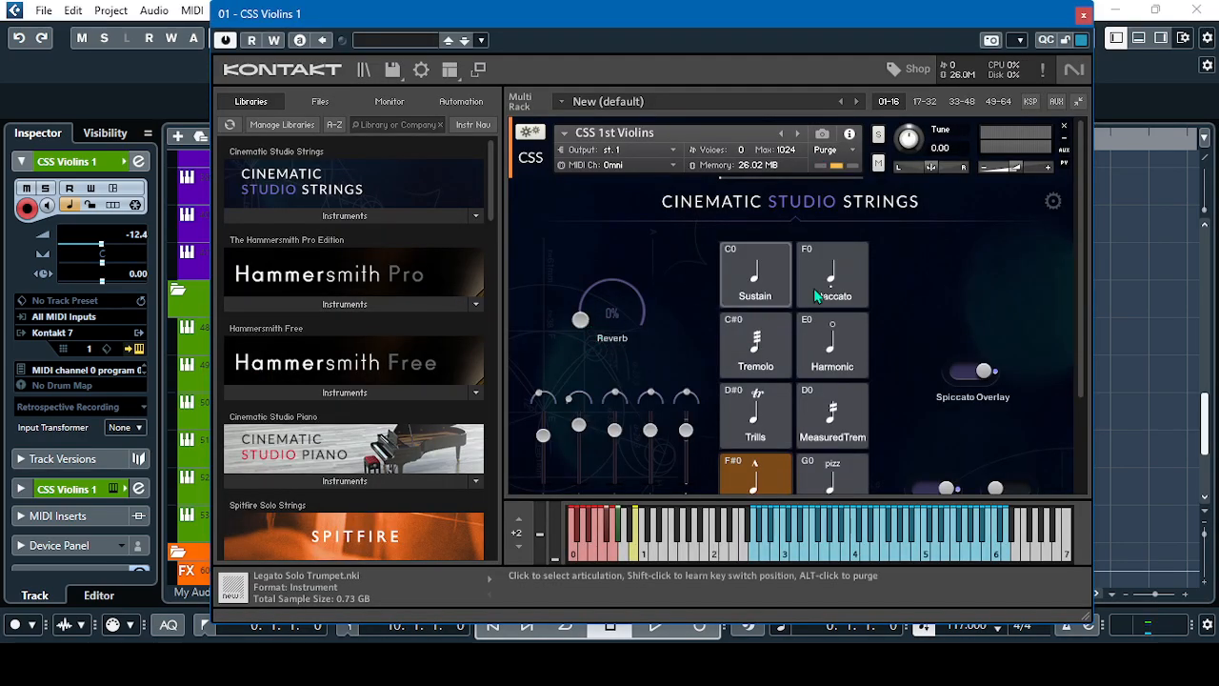
scroll(931, 243, down, 2)
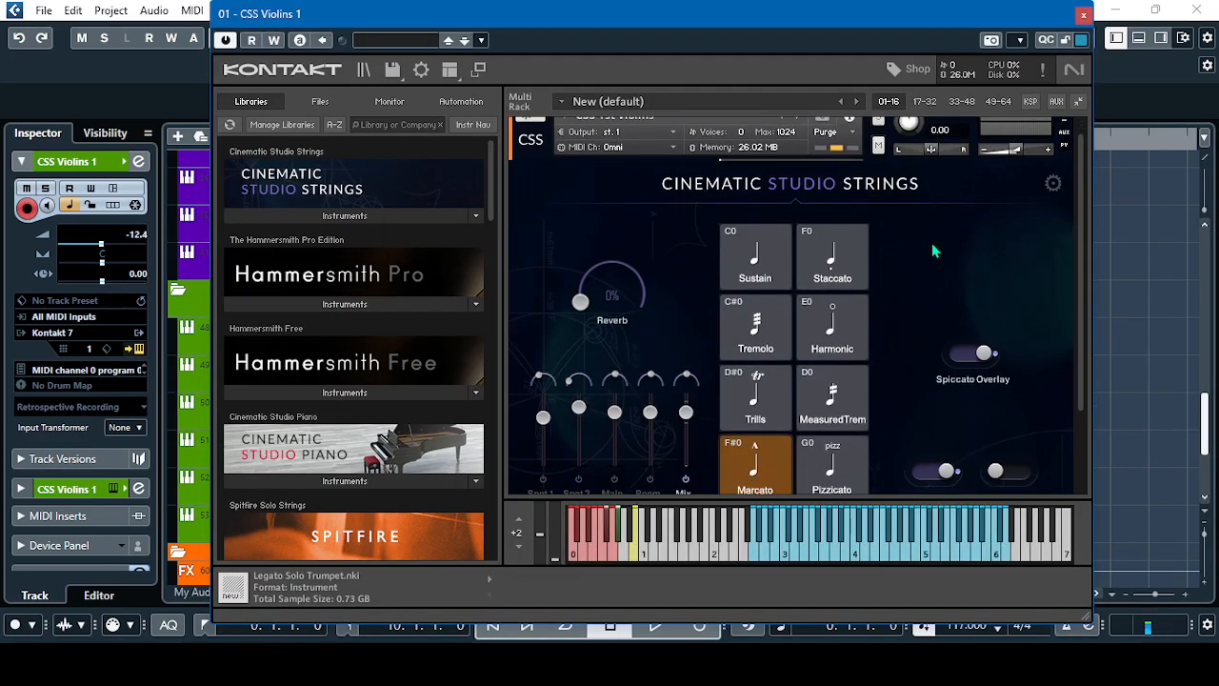
click(1083, 16)
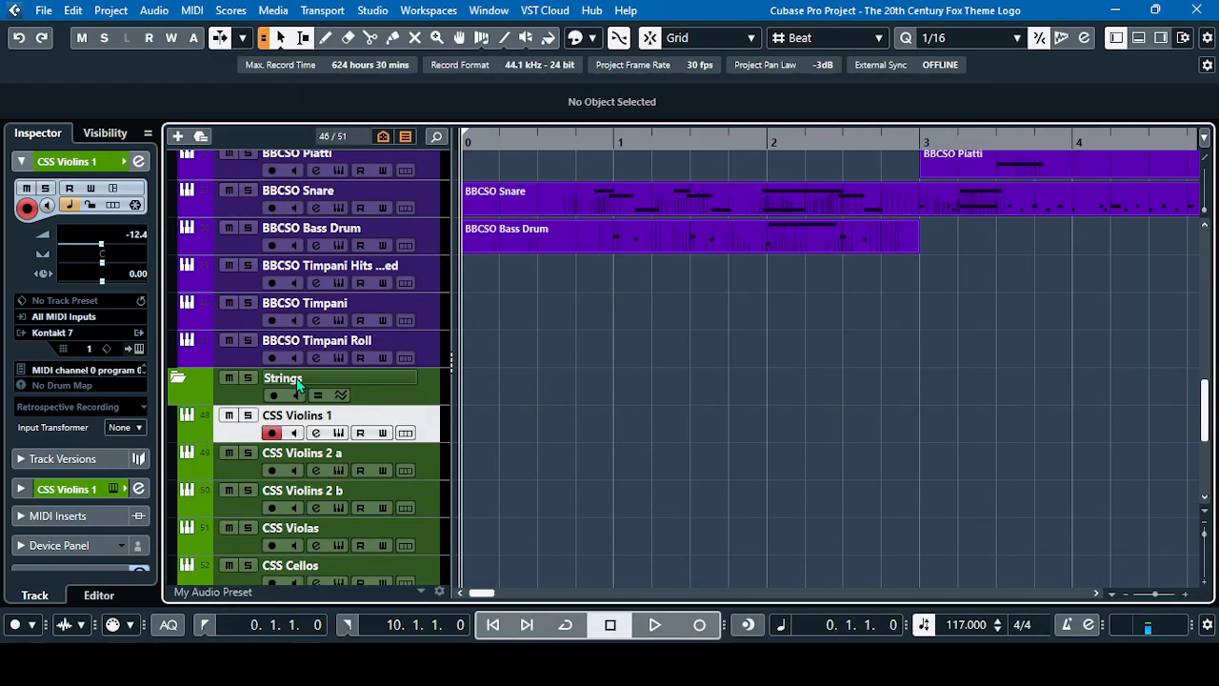
scroll(318, 383, up, 2)
scroll(572, 440, up, 5)
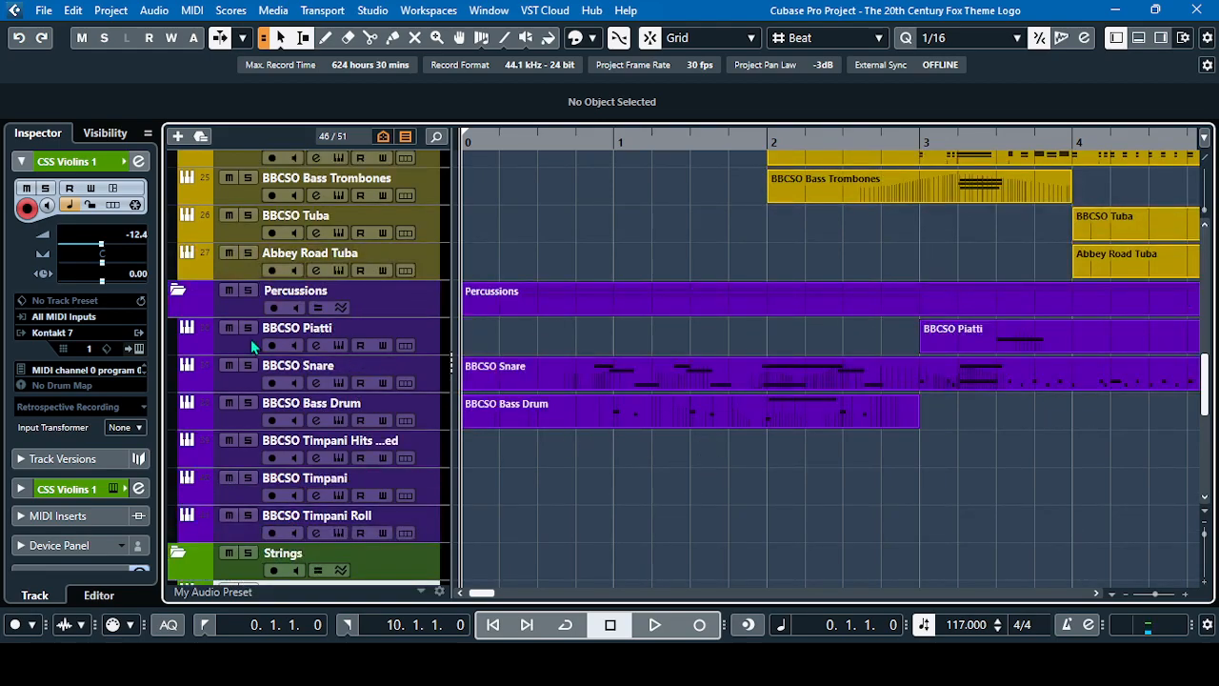
scroll(601, 324, down, 2)
scroll(598, 338, down, 2)
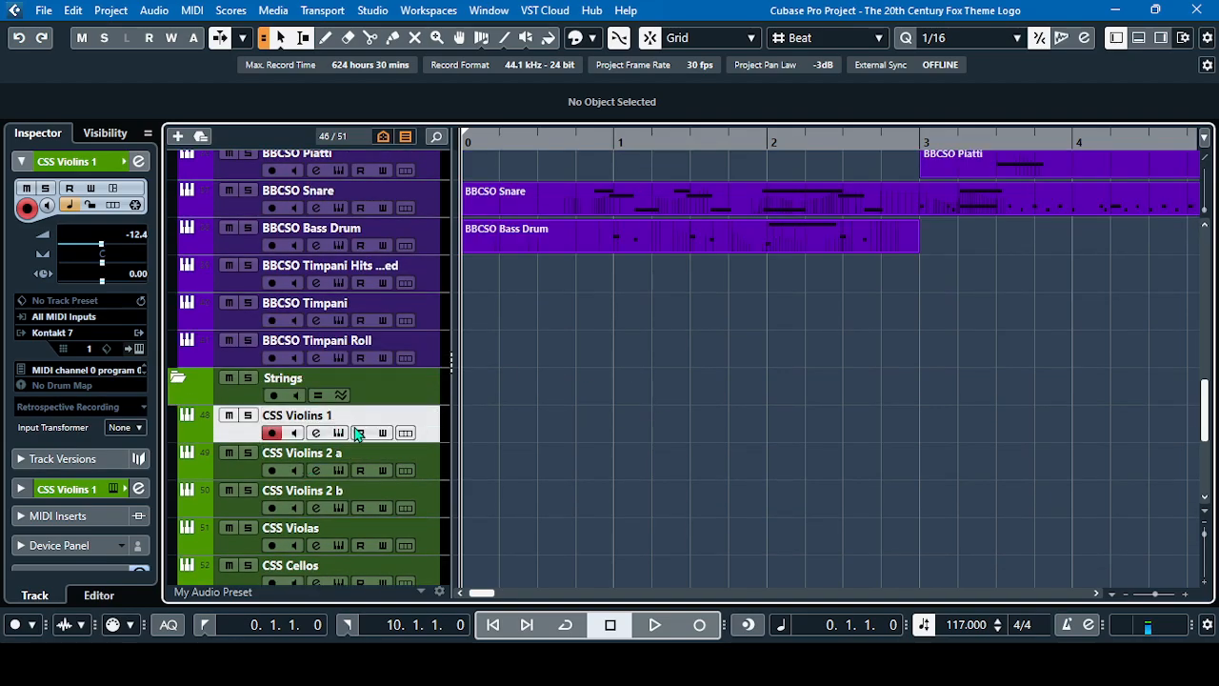
With the playhead at bar 5, beat 3, solo the CSS Violins 1 track and open its channel settings
click(1097, 594)
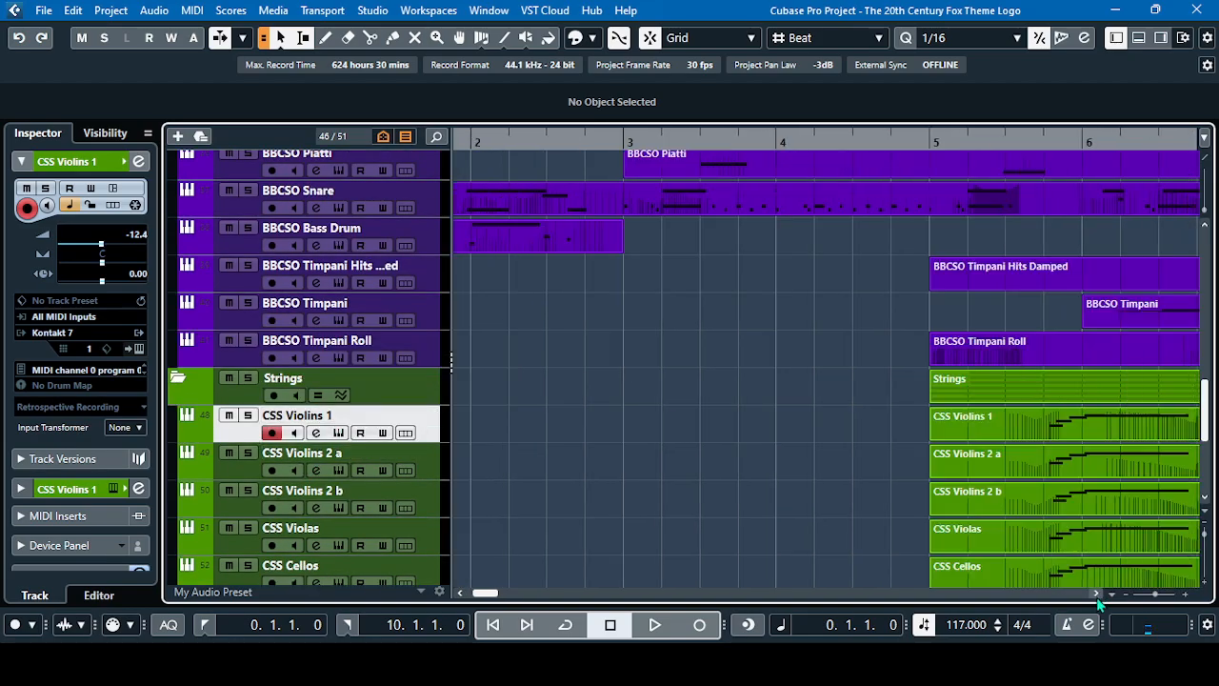
click(699, 141)
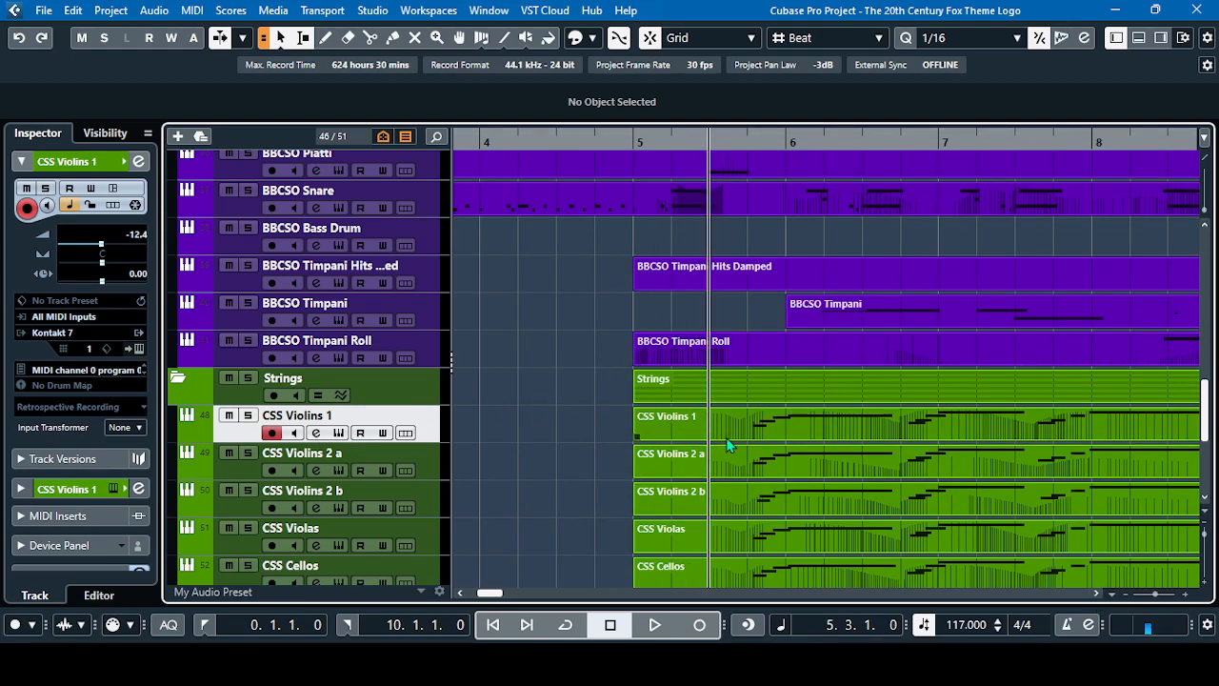
click(247, 417)
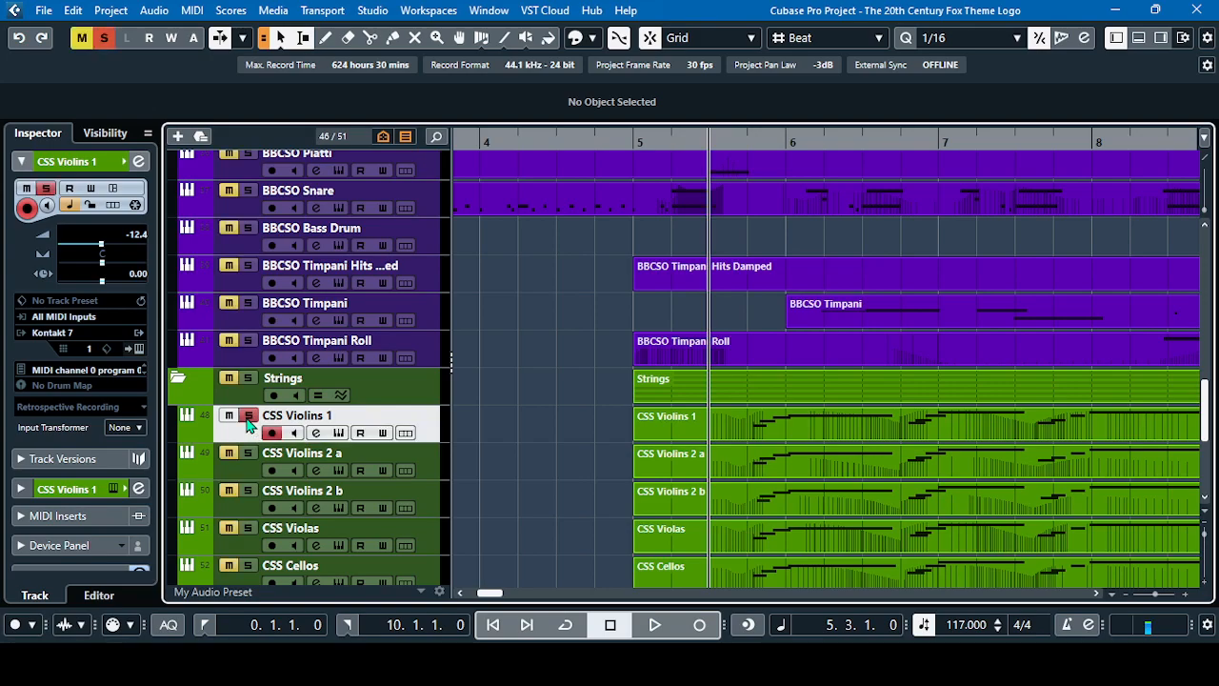
click(315, 433)
drag(855, 63, 822, 71)
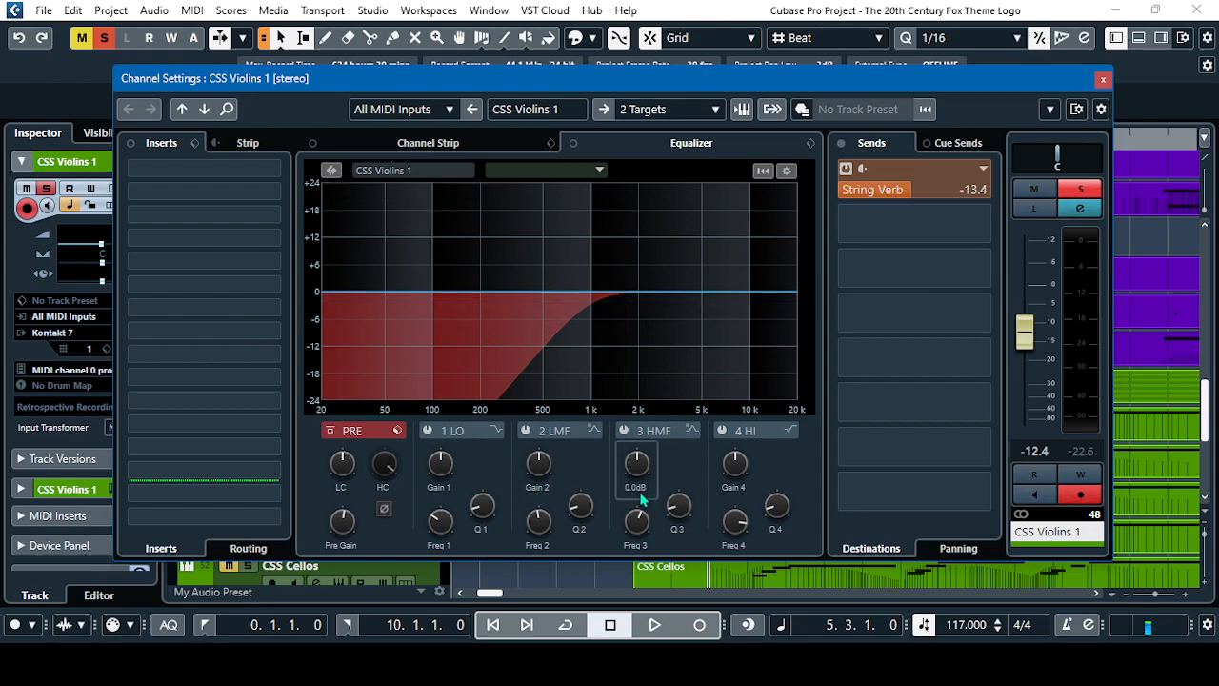
During playback of the soloed CSS Violins 1 track, lower the equalizer's low-cut frequency to about 700 Hz
click(655, 629)
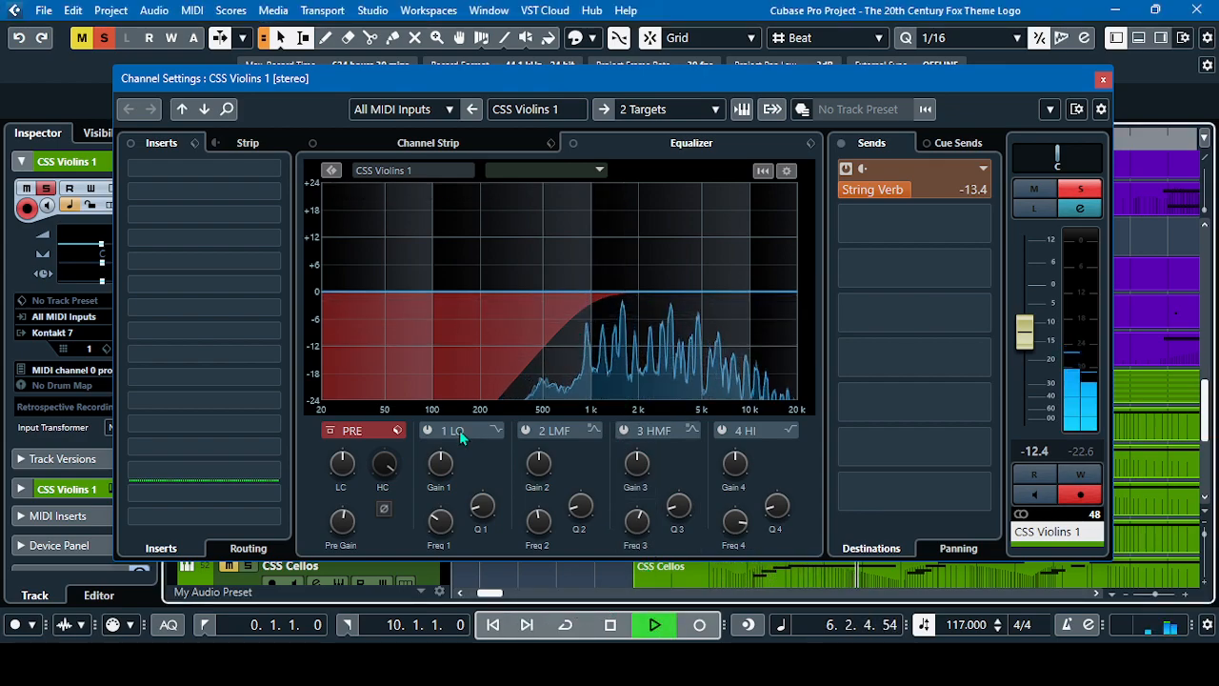
drag(343, 463, 347, 476)
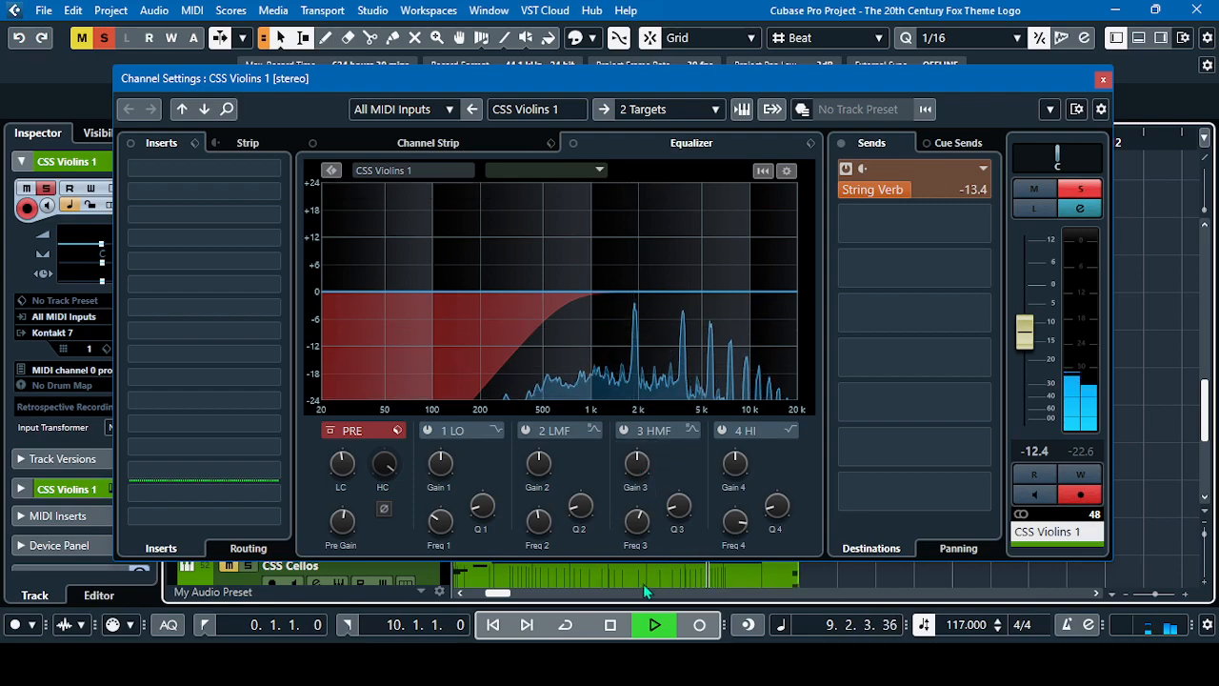
click(612, 625)
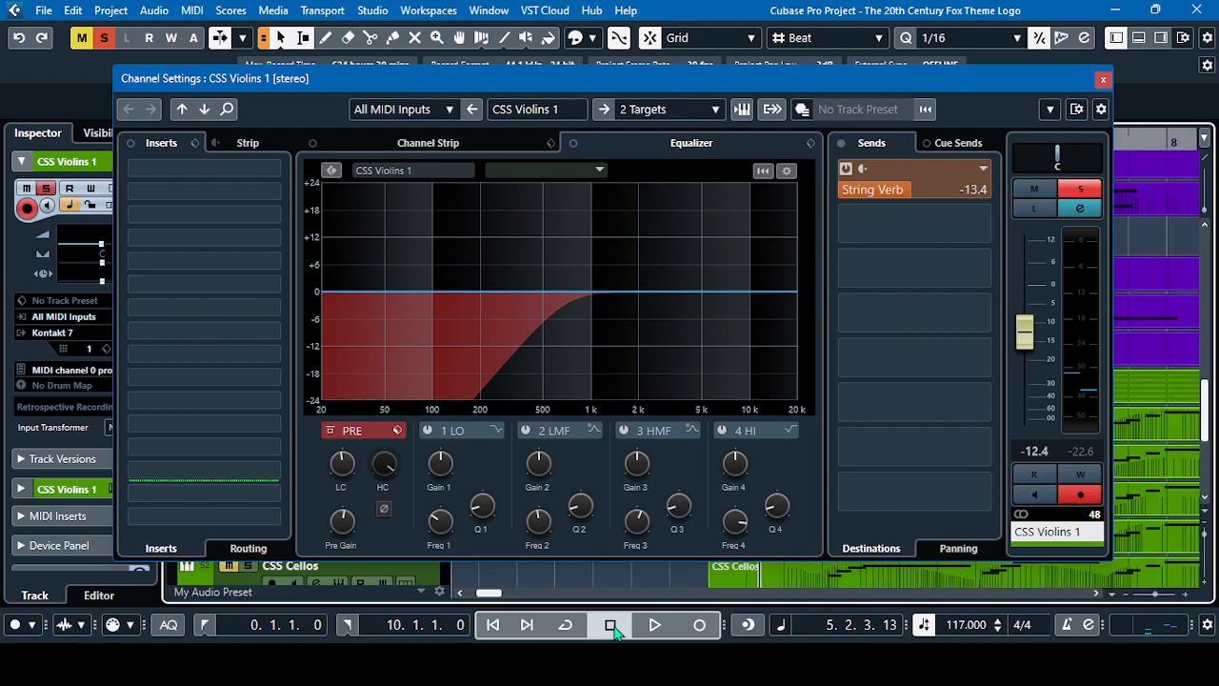
Play the soloed violins again to compare their spectrum with the low cut, and close the channel settings
key(space)
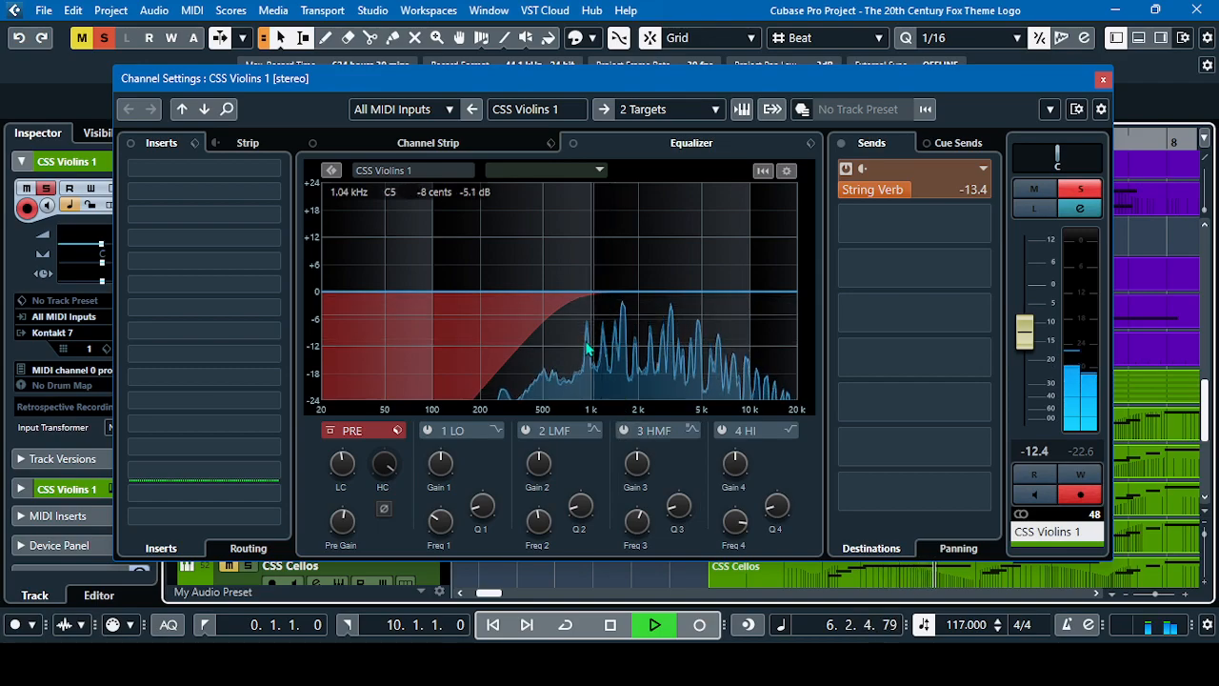
mouse_move(337, 485)
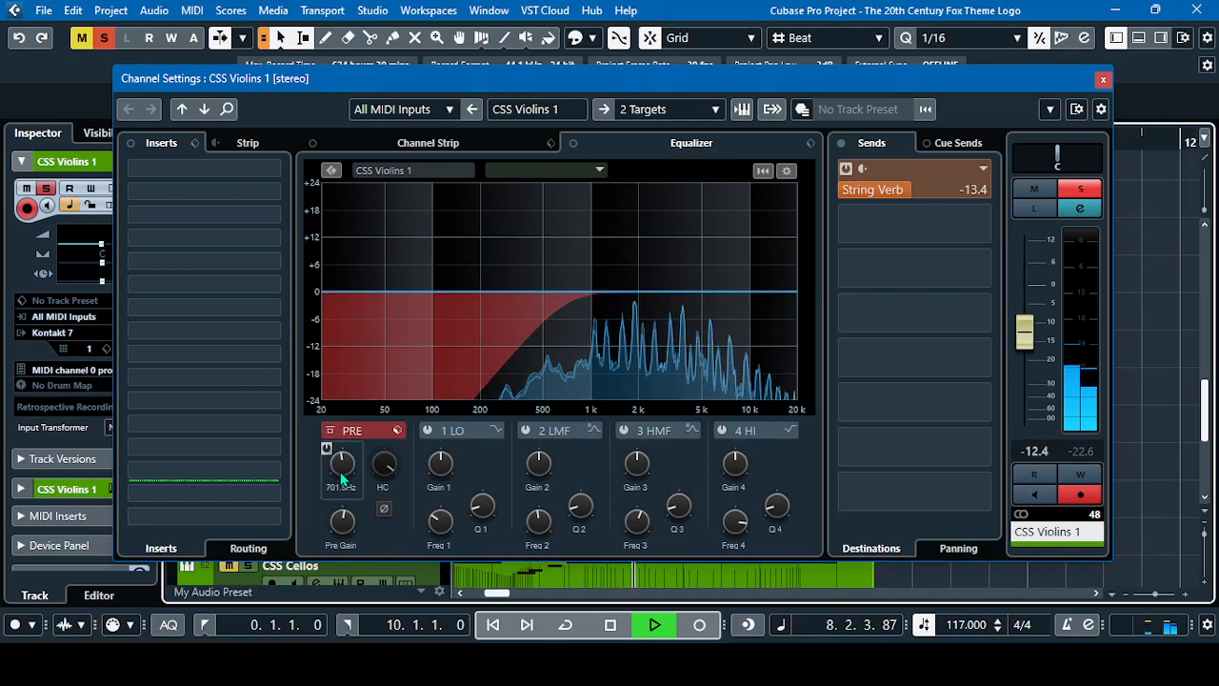
click(610, 625)
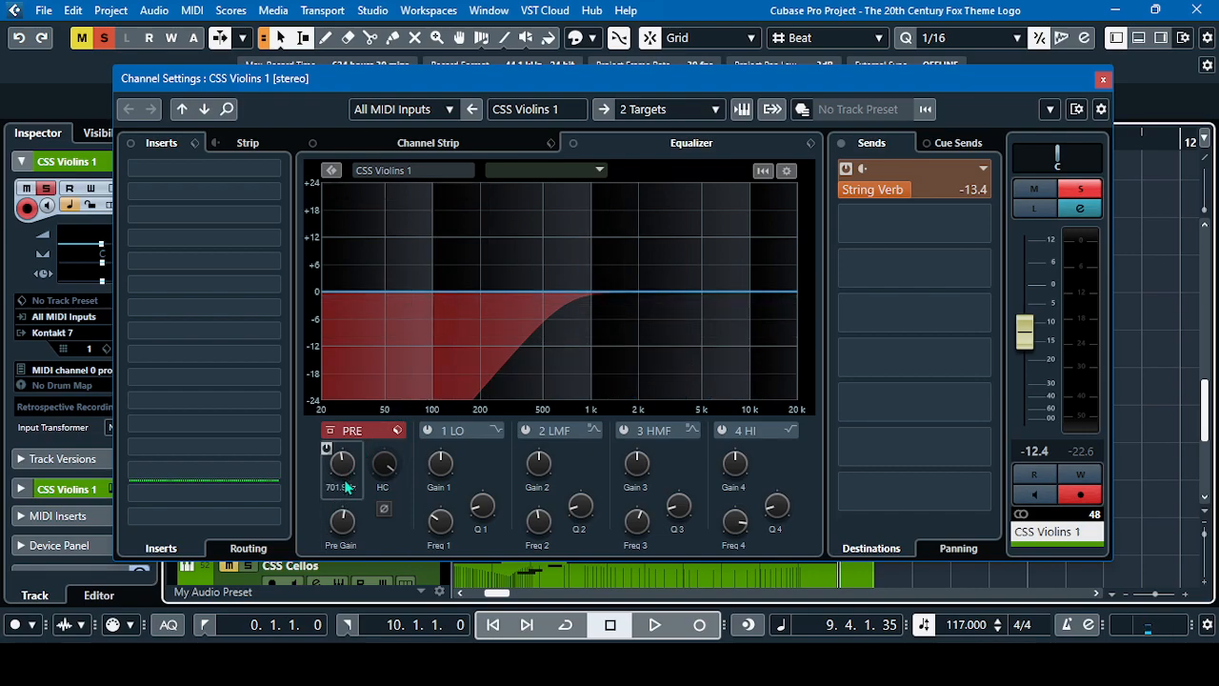
scroll(345, 474, up, 1)
click(1107, 79)
Move the playhead back to the start of bar 2 and unsolo the CSS Violins 1 track
scroll(253, 407, down, 2)
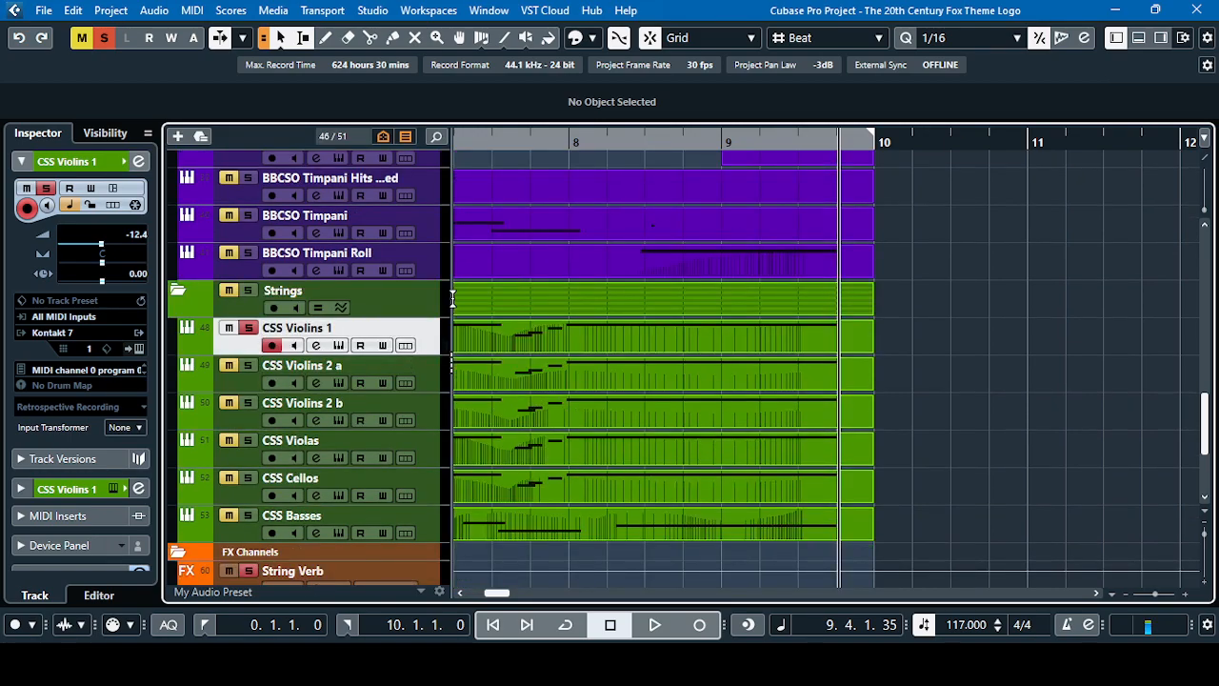
click(492, 624)
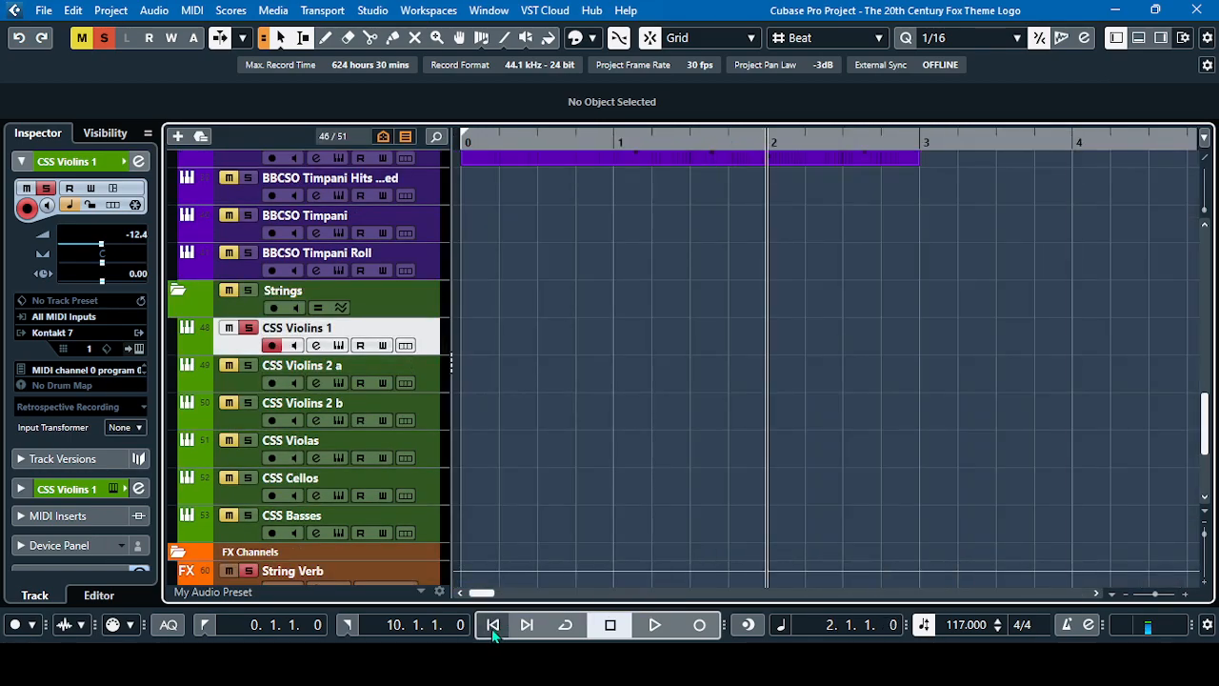
click(610, 628)
click(1096, 592)
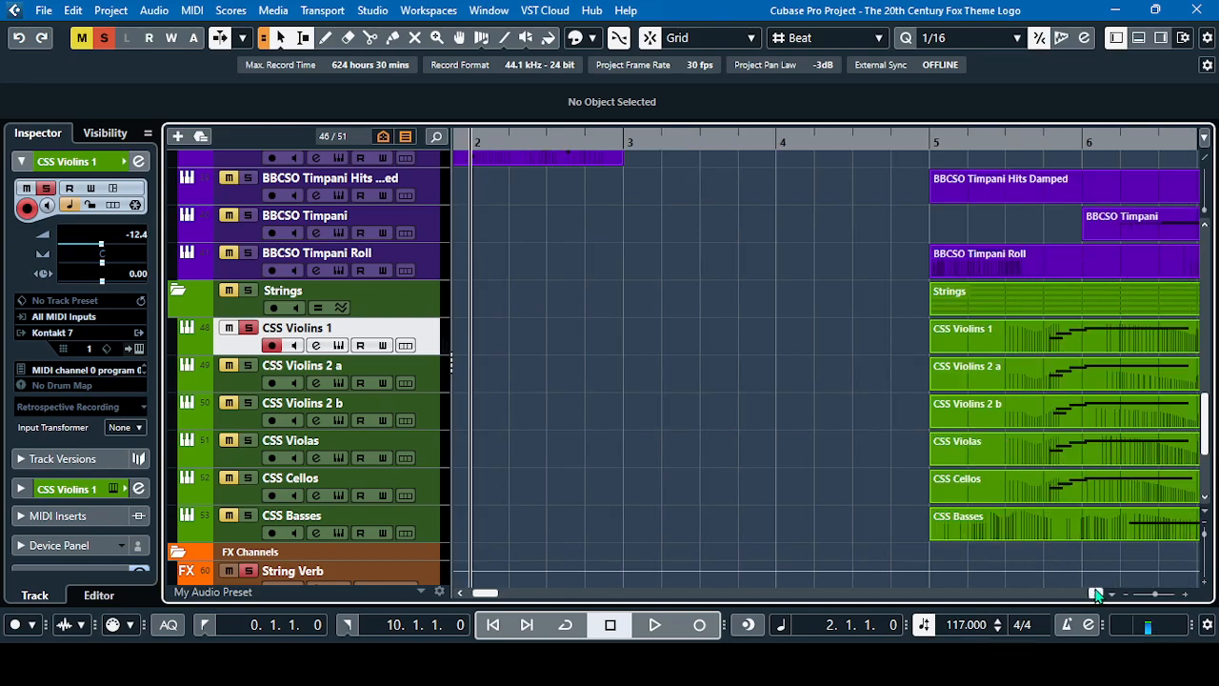
click(248, 328)
Check the equalizer low cut in the channel settings of CSS Violins 2 a and CSS Basses, closing each one
click(238, 378)
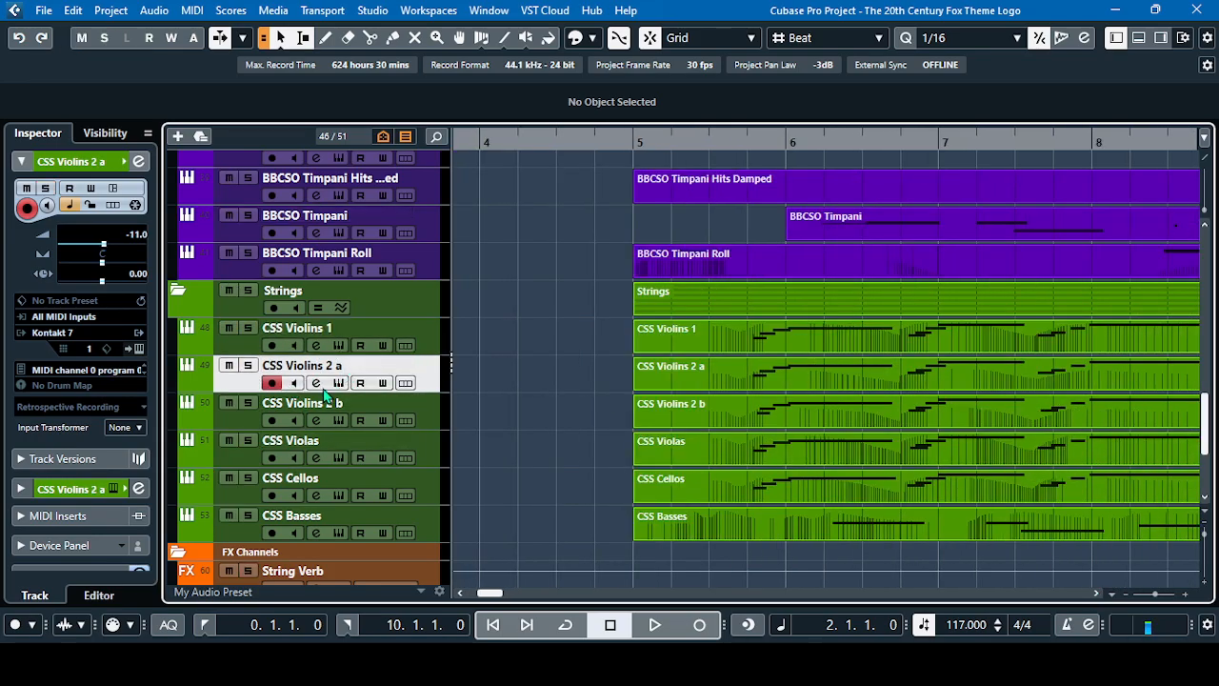
click(315, 382)
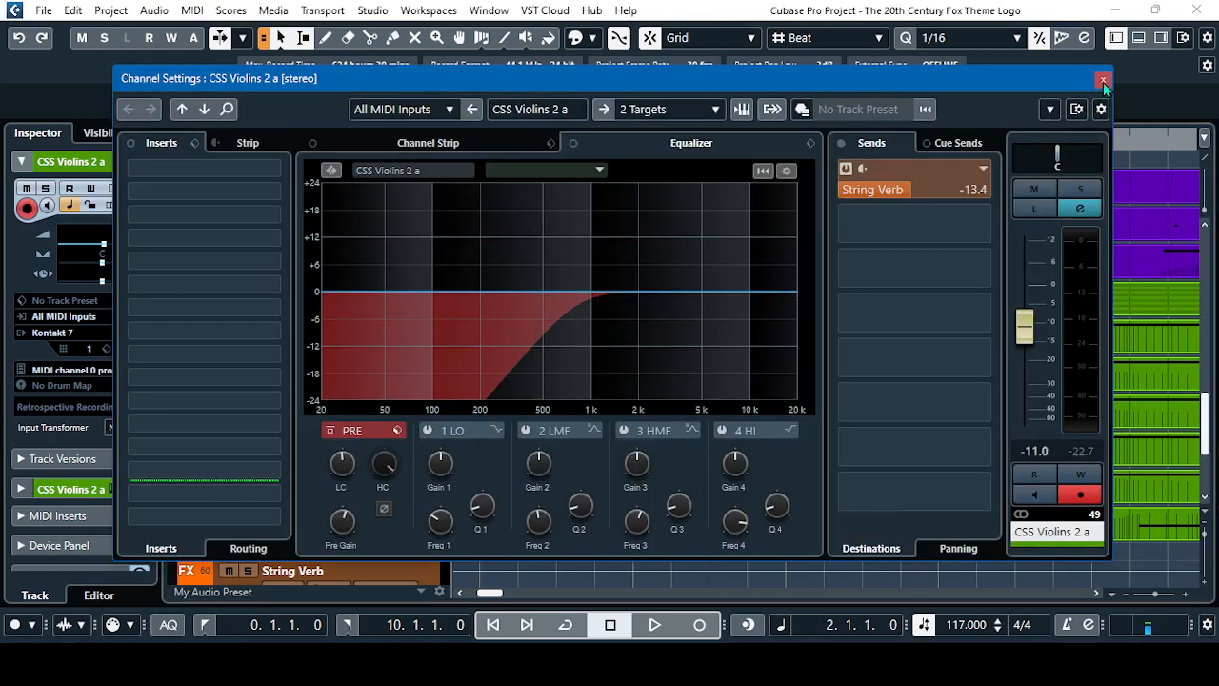
click(1103, 80)
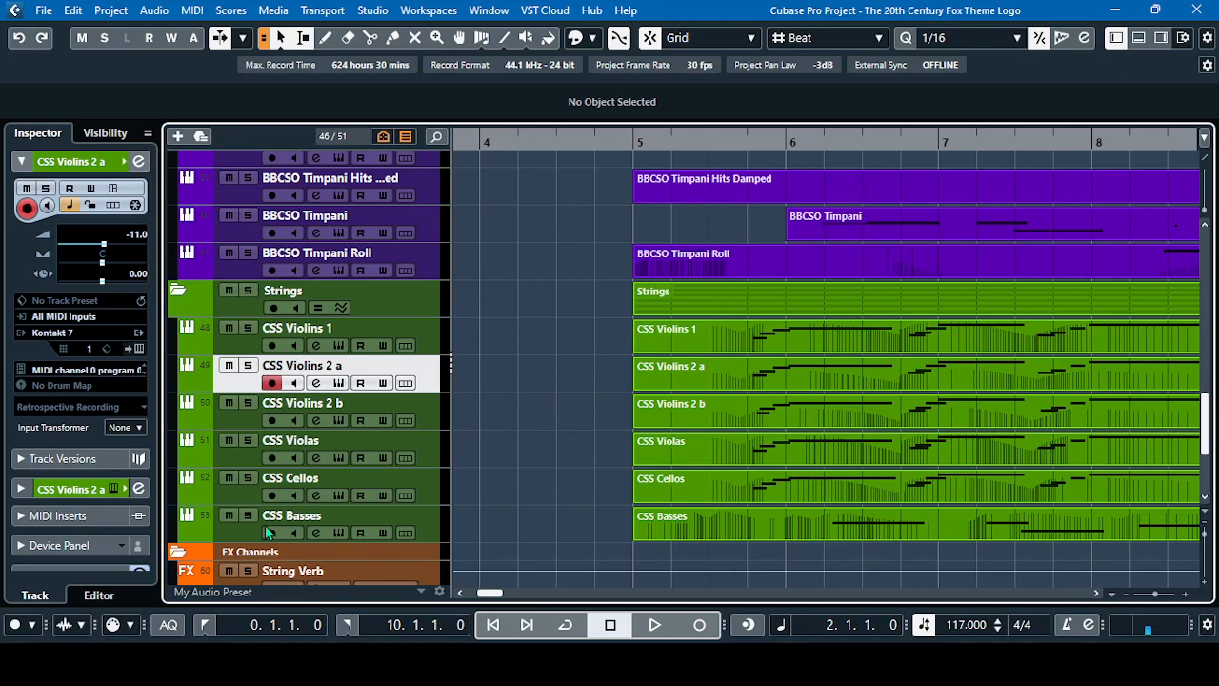
click(315, 533)
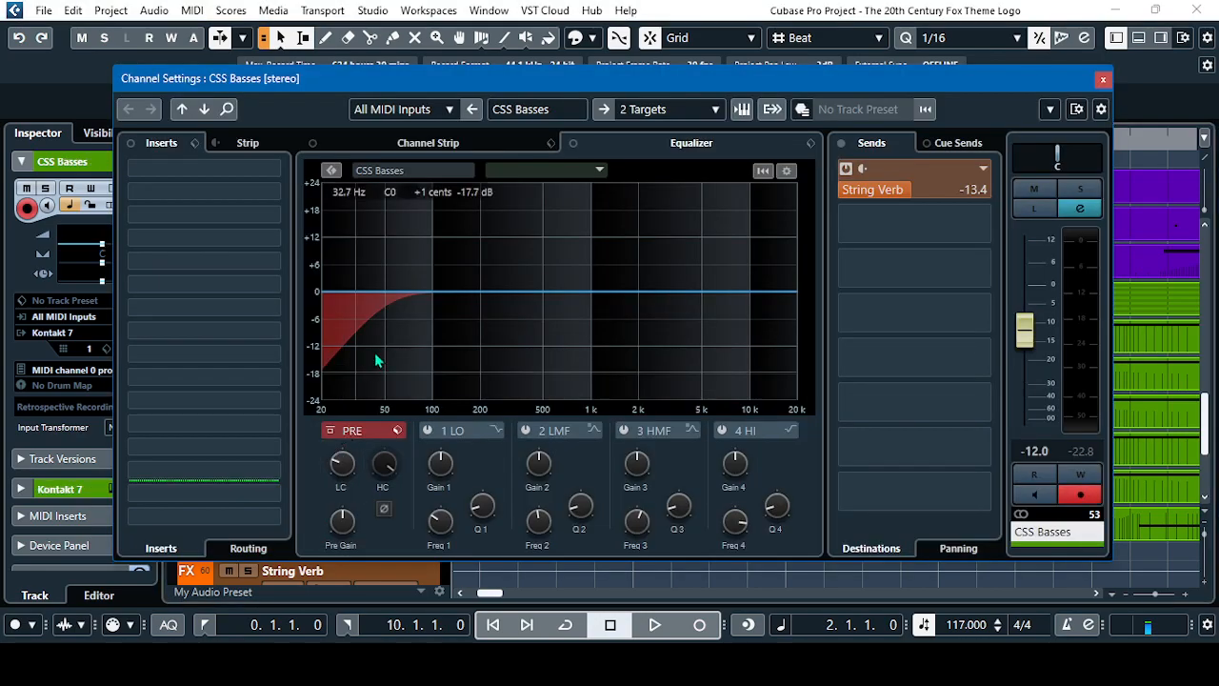
click(1103, 80)
With the playhead at bar 6, beat 2, solo the CSS Basses track and open its channel settings
click(814, 137)
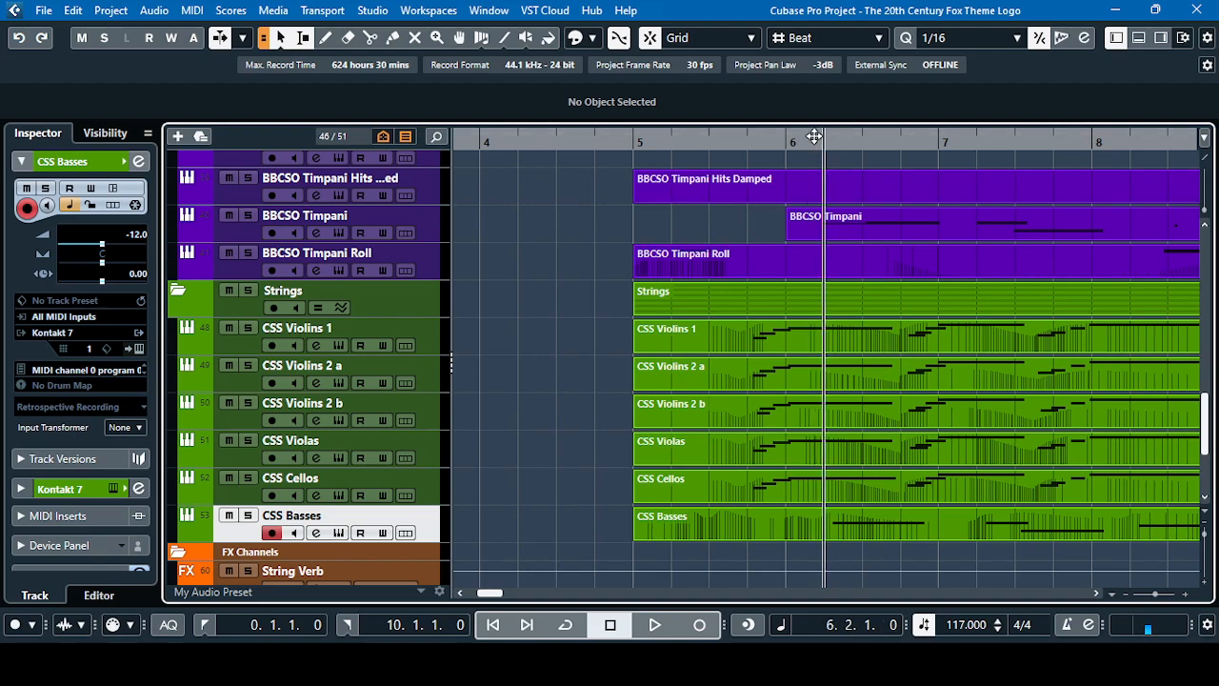
click(247, 517)
click(316, 532)
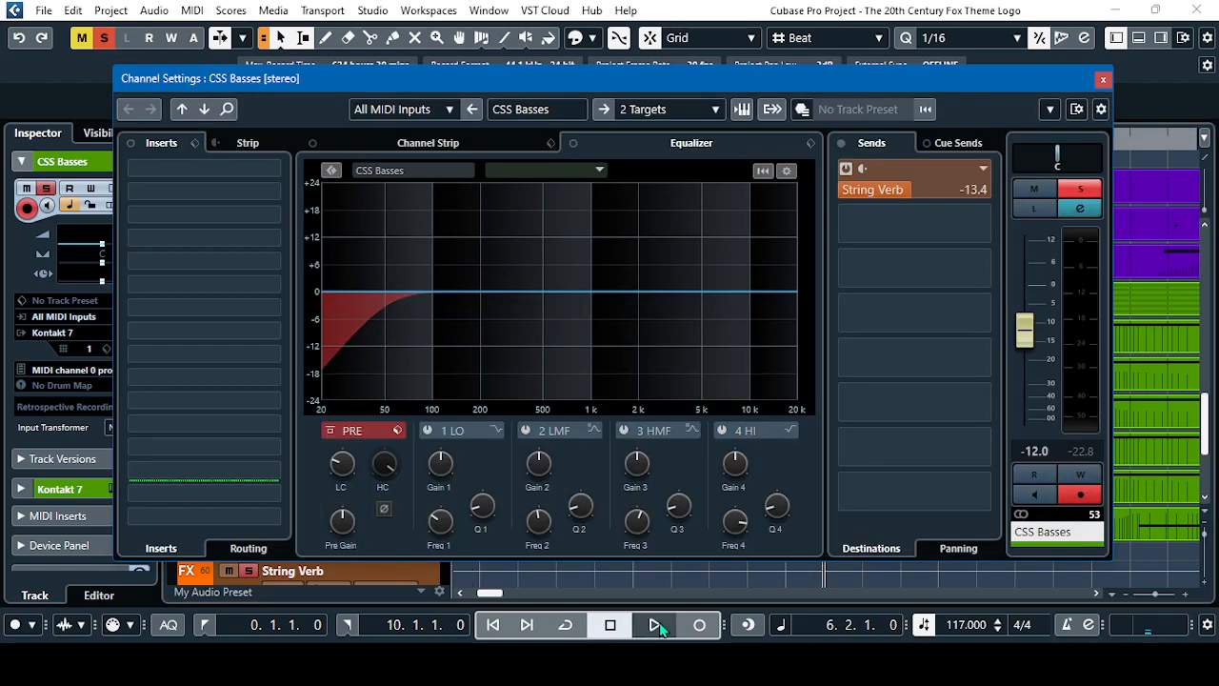
During playback of the soloed CSS Basses track, slightly lower the equalizer's low-cut frequency
key(space)
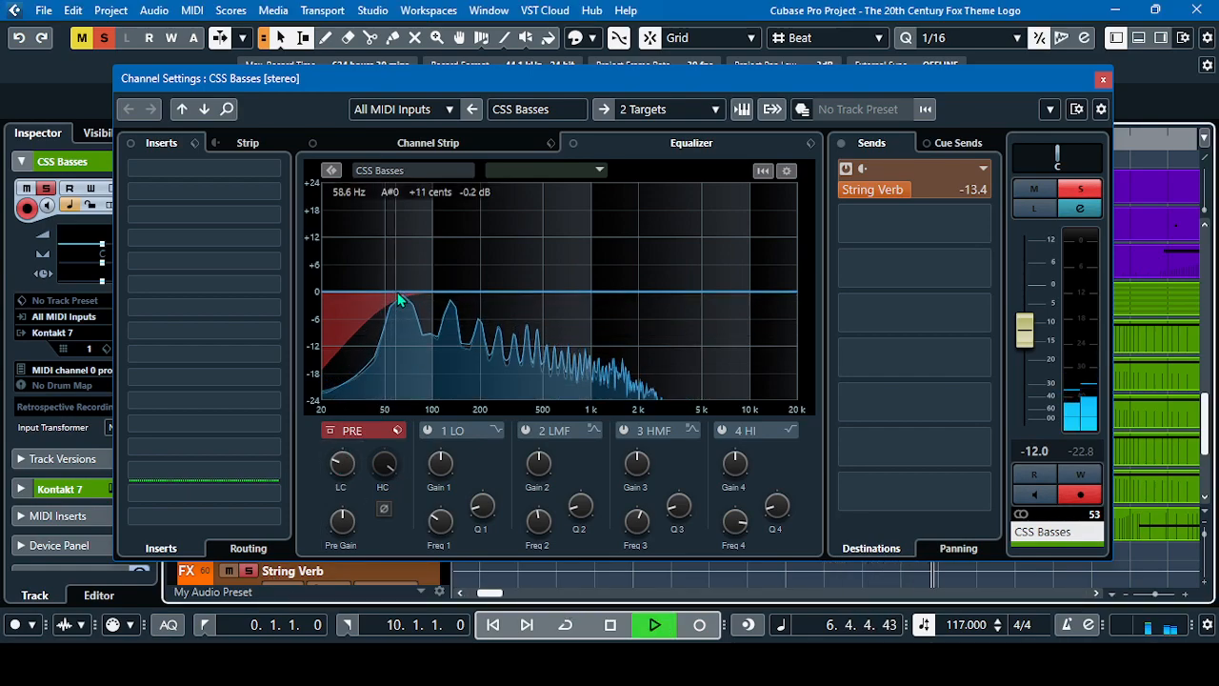
mouse_move(345, 480)
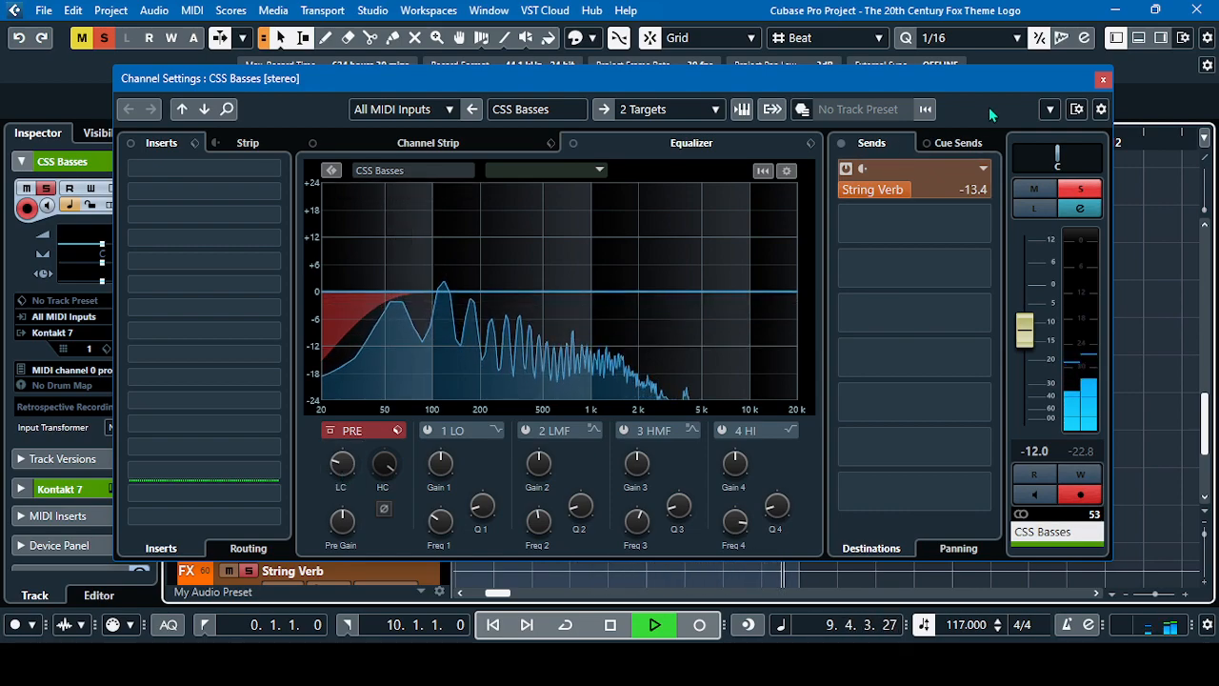
click(612, 630)
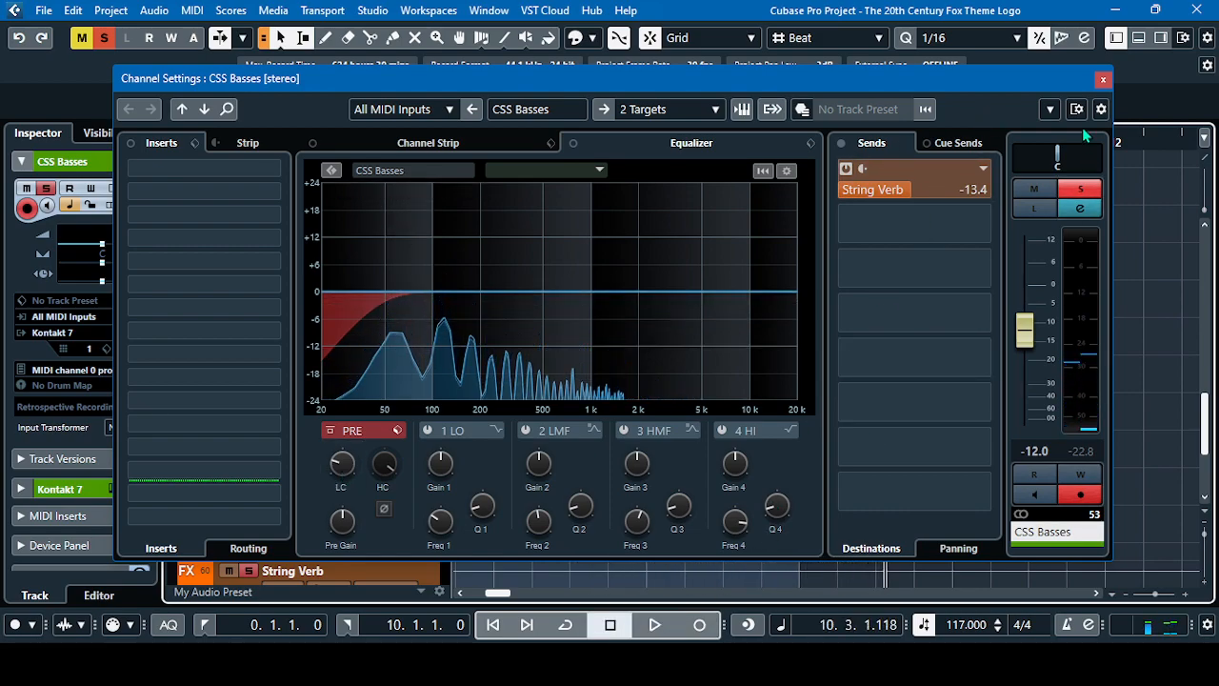
Close the CSS Basses channel settings and unsolo the track
click(1104, 80)
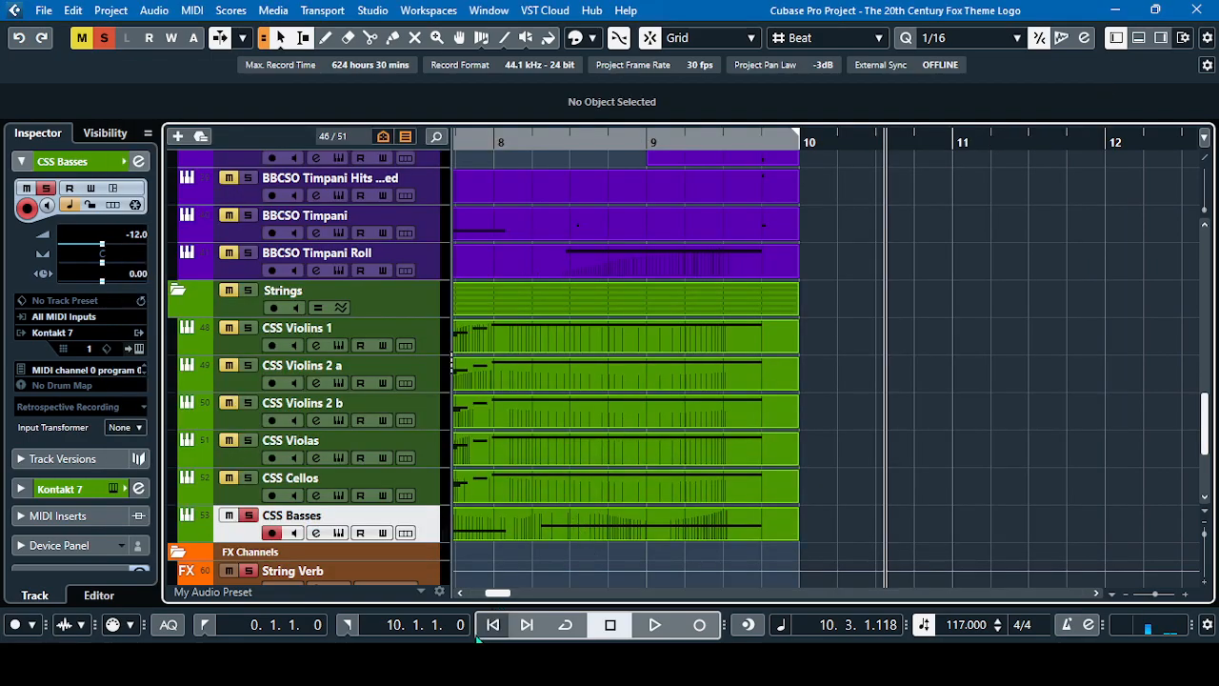
drag(500, 592, 479, 593)
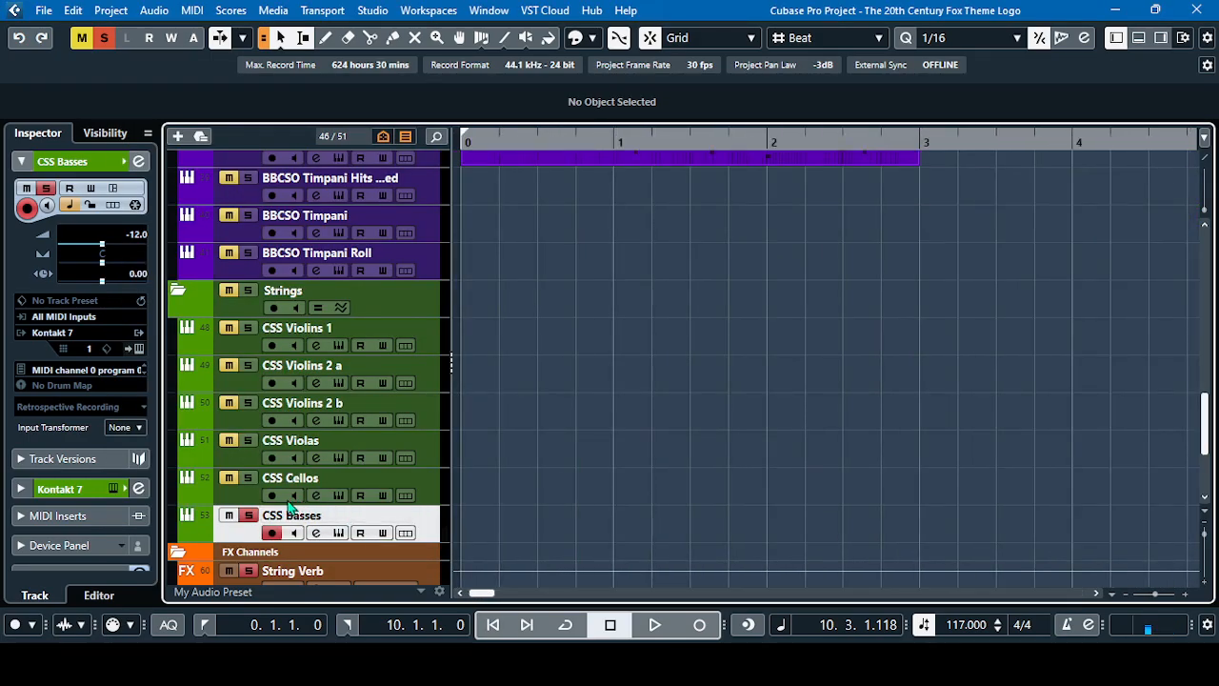
click(247, 516)
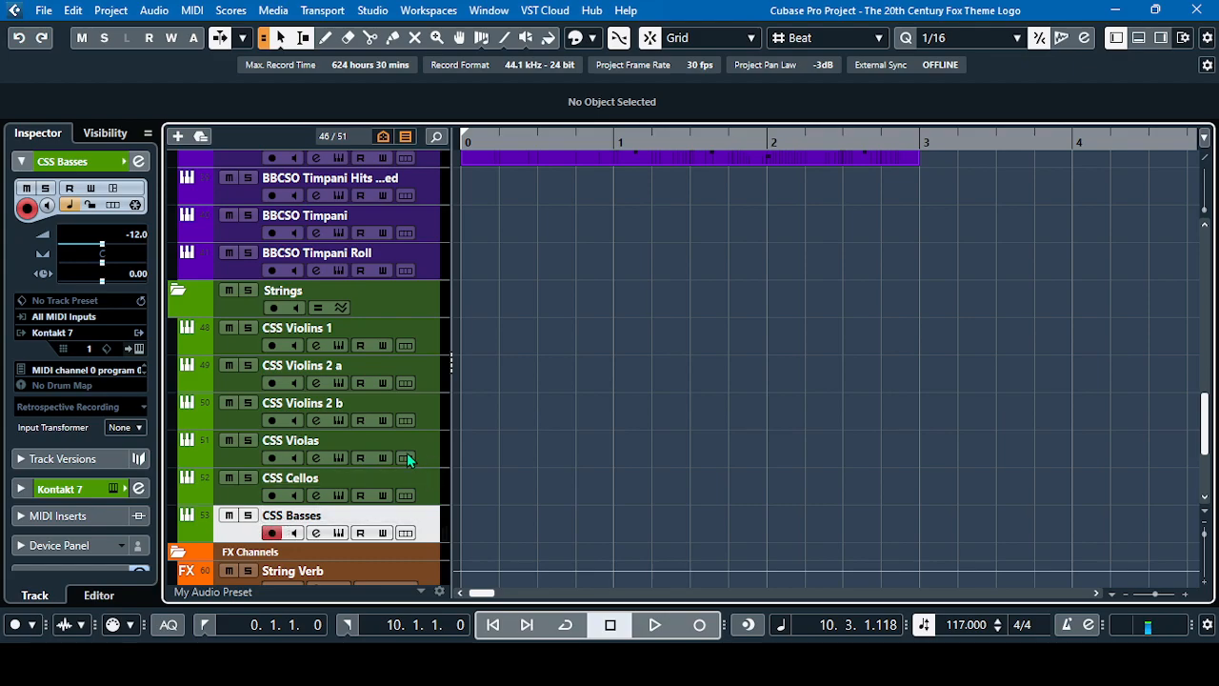
Open the channel settings of BBCSO Piatti in the Percussions folder, check its low cut and reverb send, and close them
scroll(407, 452, up, 5)
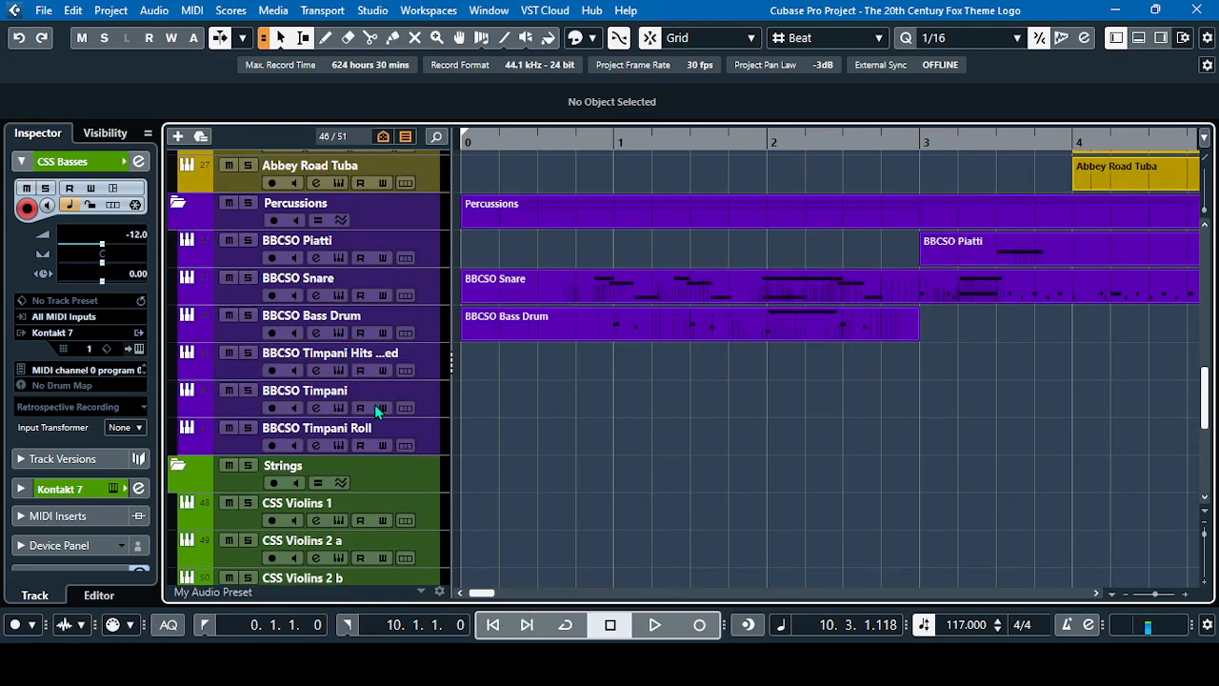
scroll(374, 404, up, 2)
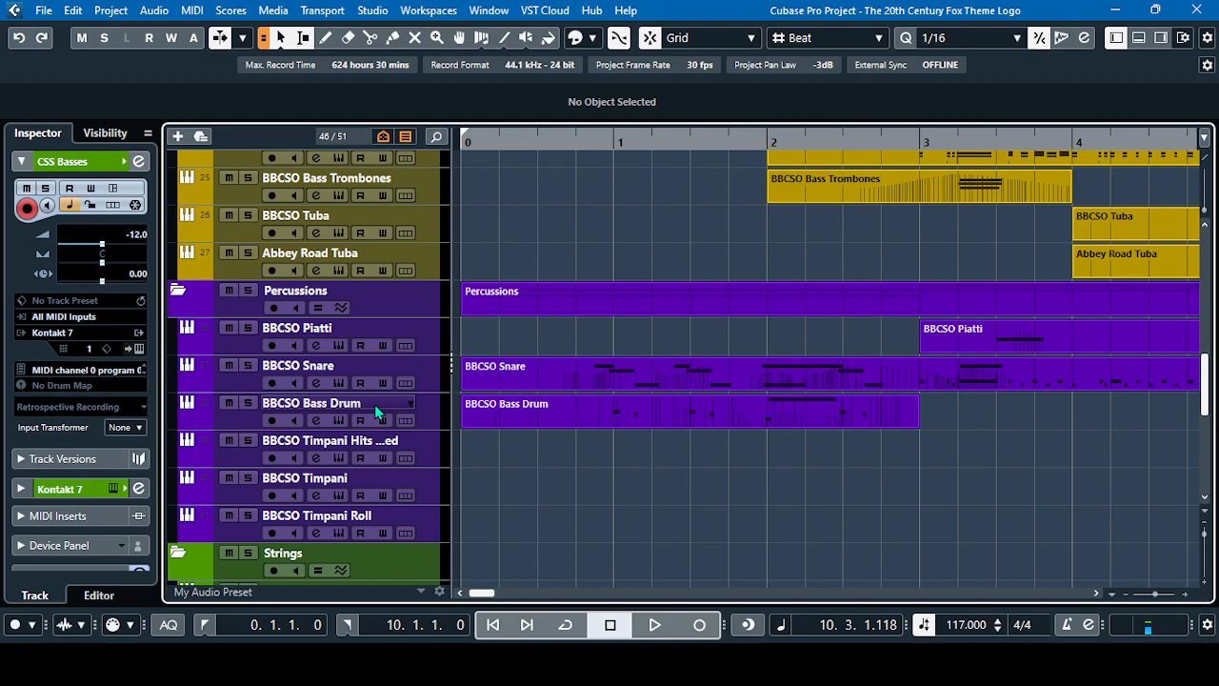
click(319, 344)
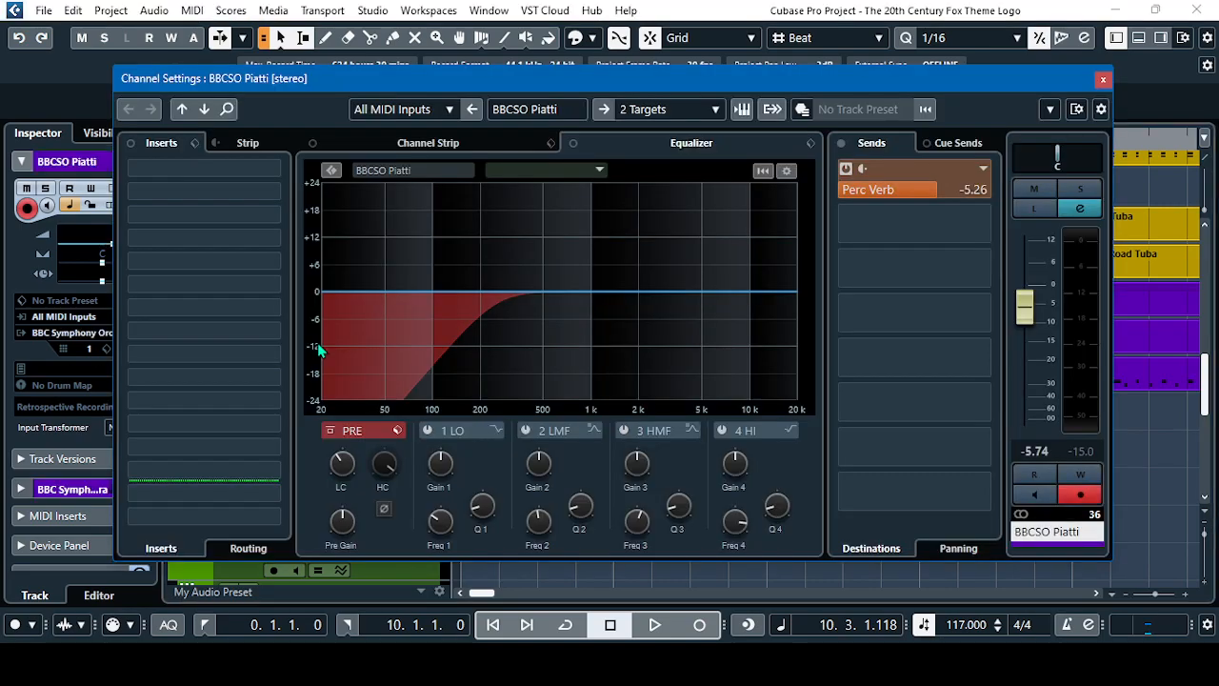
click(1102, 79)
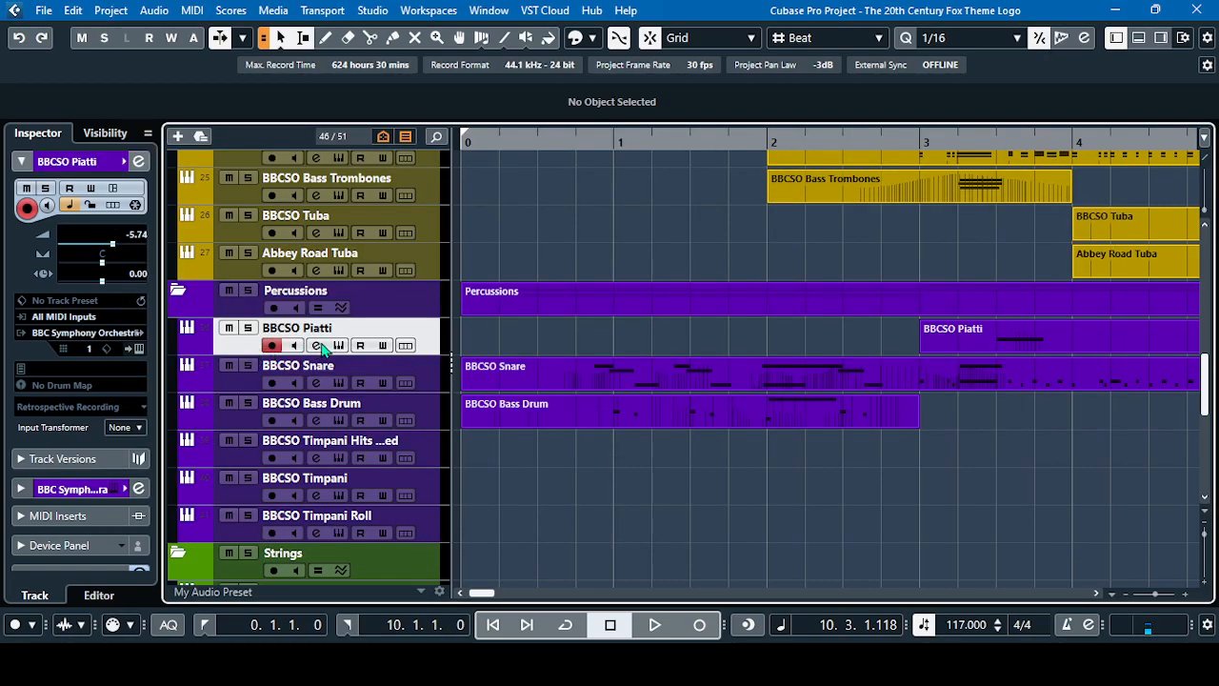
Place the playhead at bar 3, beat 2, and check the BBCSO Snare channel's equalizer and reverb send
click(1096, 592)
click(514, 142)
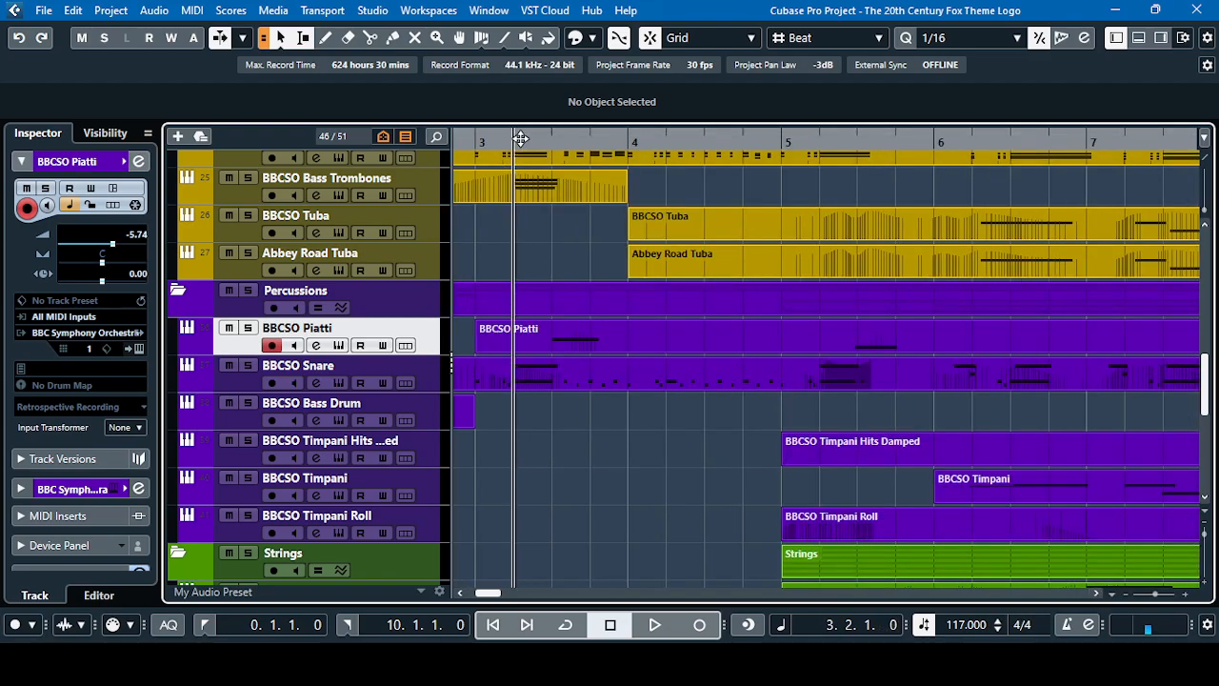
click(249, 384)
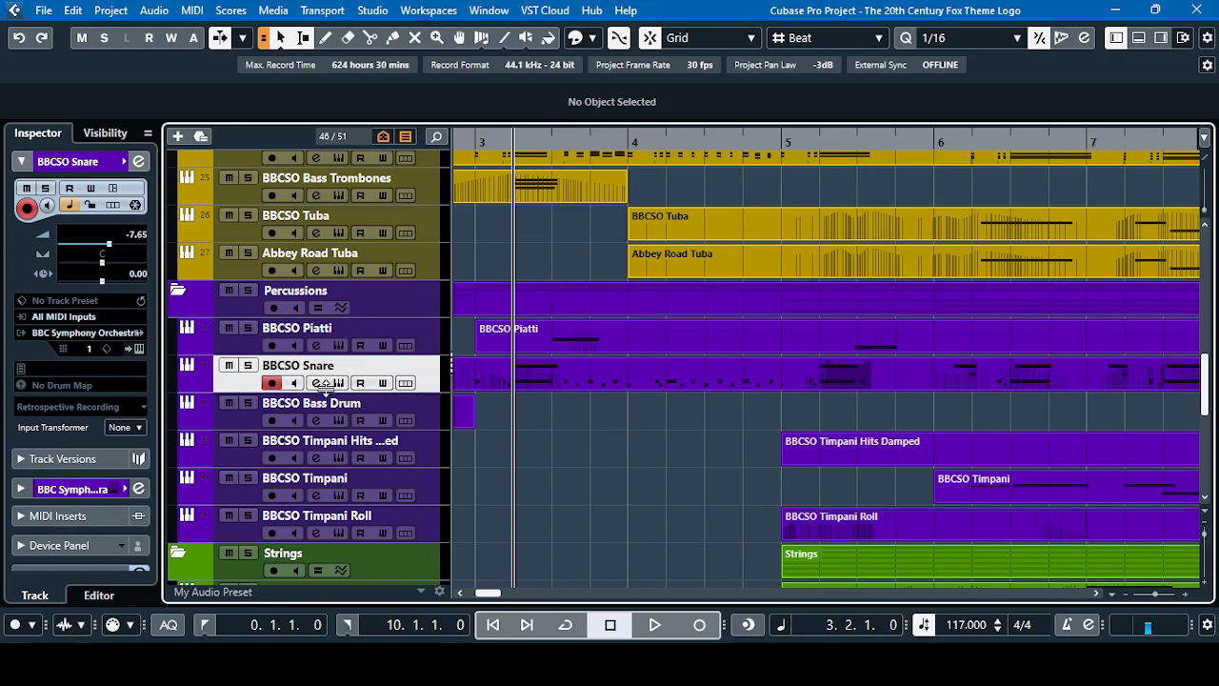
click(320, 384)
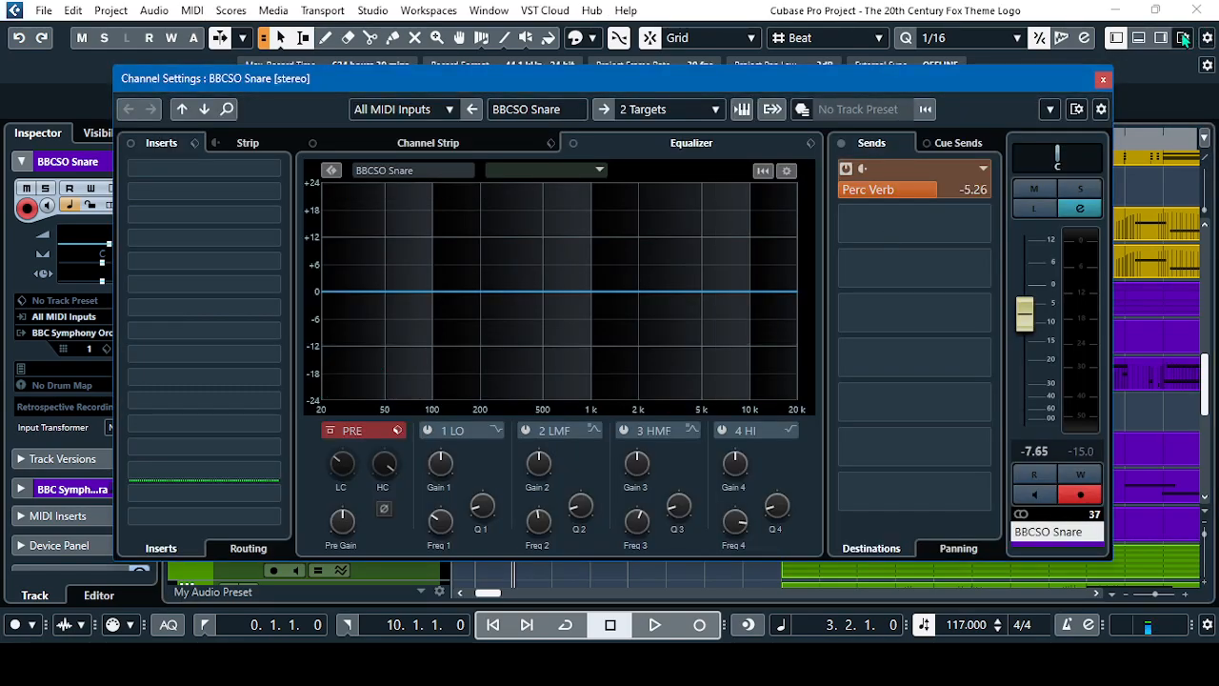
click(1103, 79)
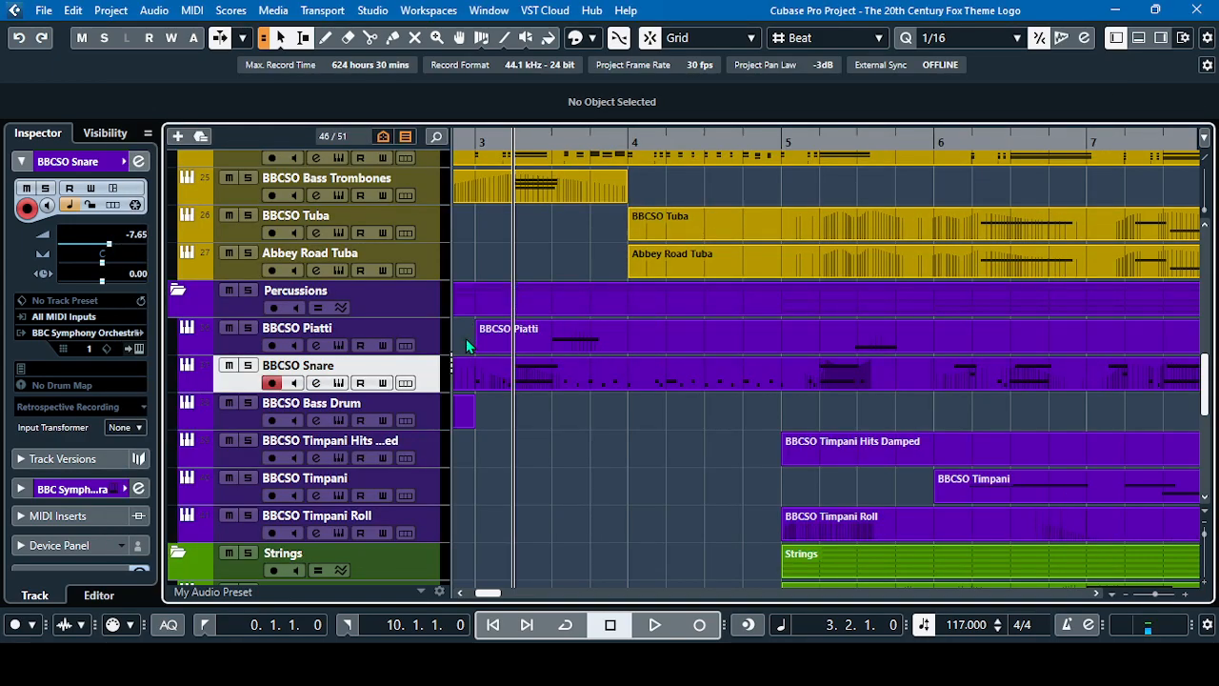
Open the channel settings of BBCSO Timpani Roll, check its equalizer and reverb send, and close them
click(234, 345)
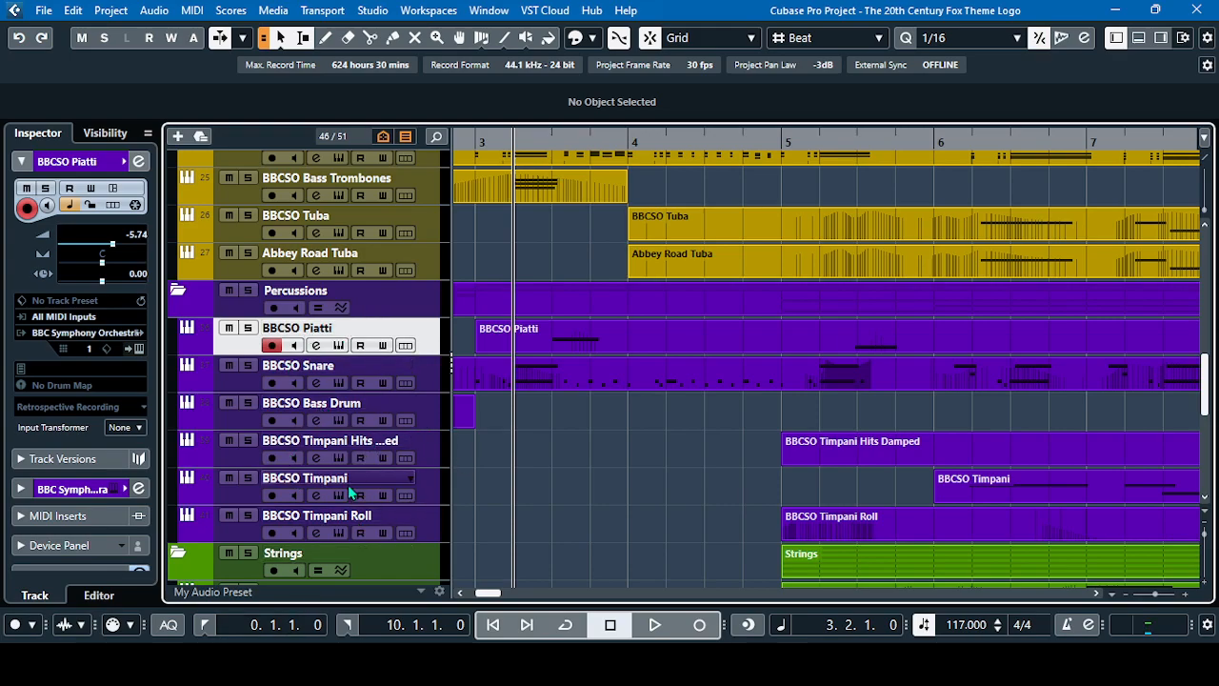
click(246, 534)
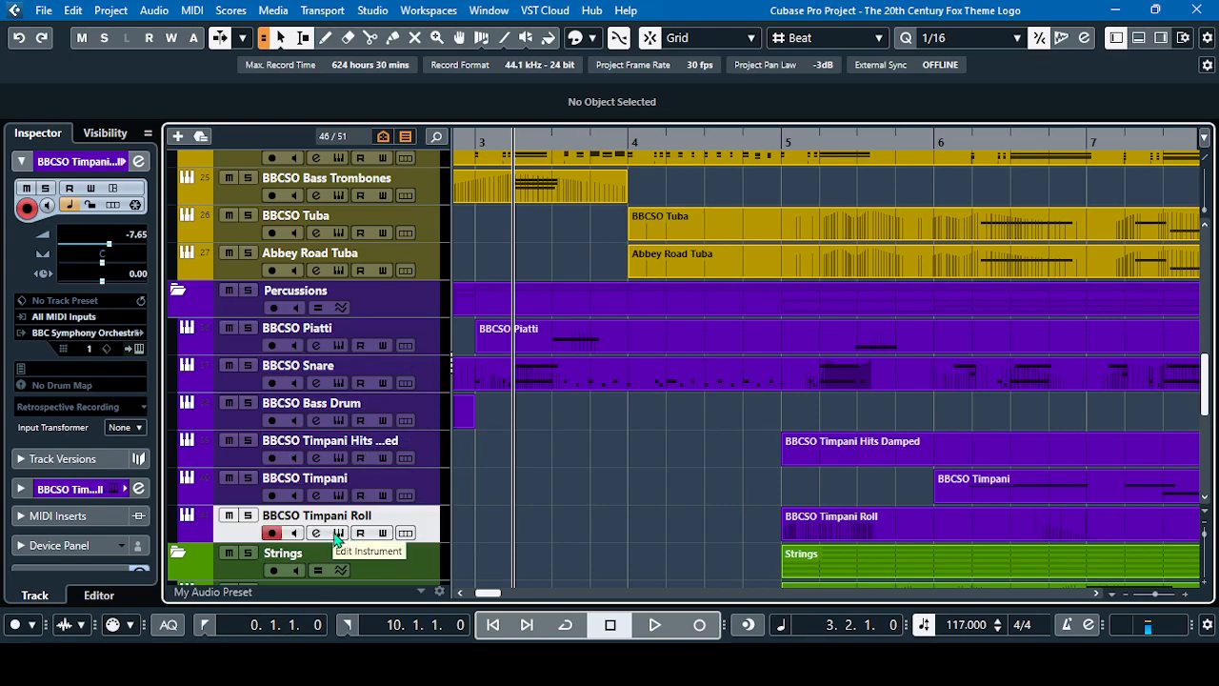
click(316, 532)
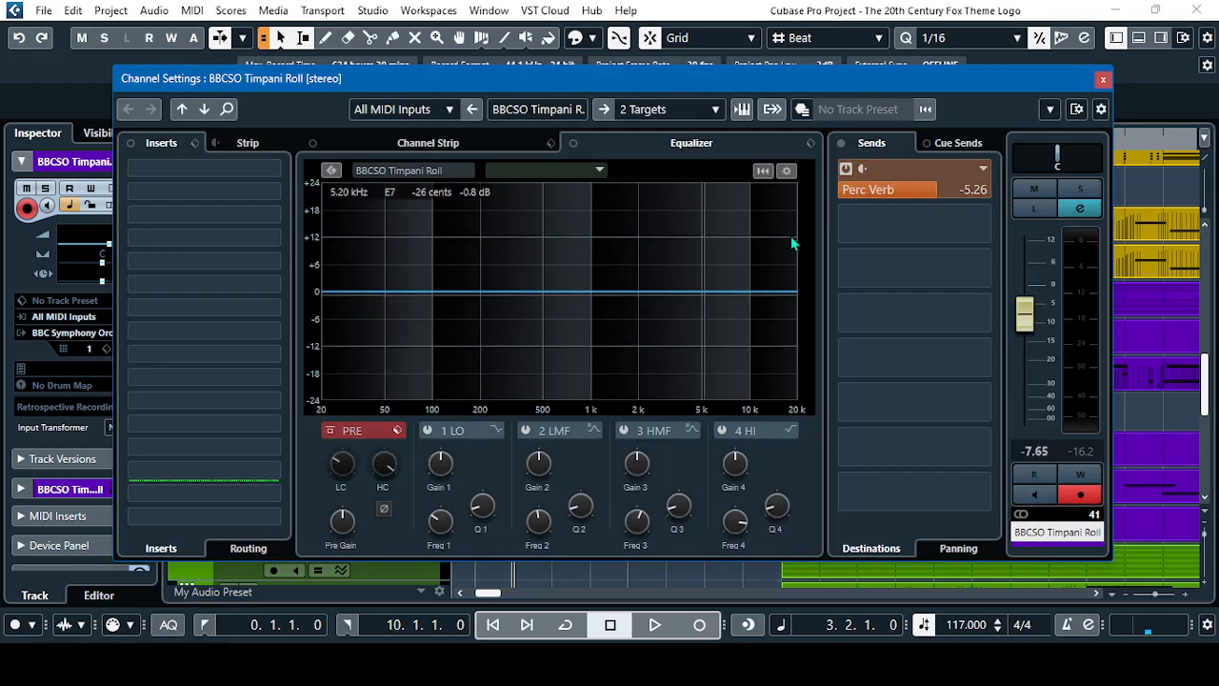
click(1102, 82)
scroll(288, 421, up, 1)
scroll(287, 421, down, 1)
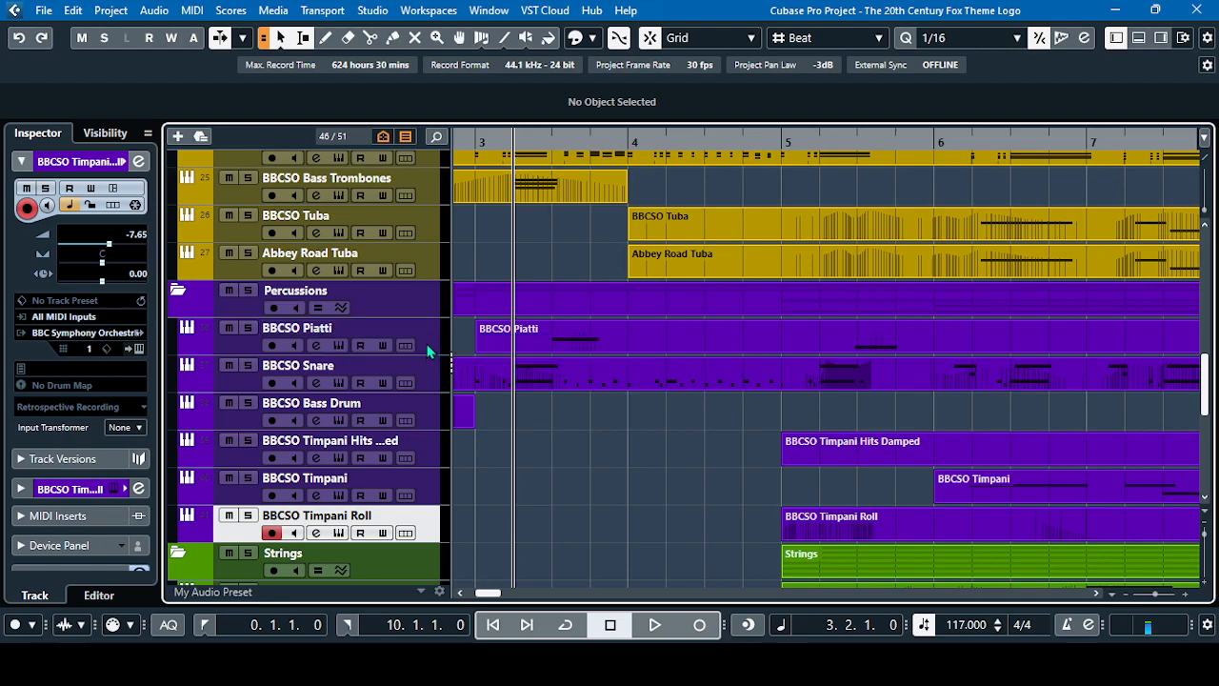
In the Brass folder, check the equalizer and reverb send of BBCSO Horns Solo and look through the remaining brass tracks
scroll(427, 350, up, 10)
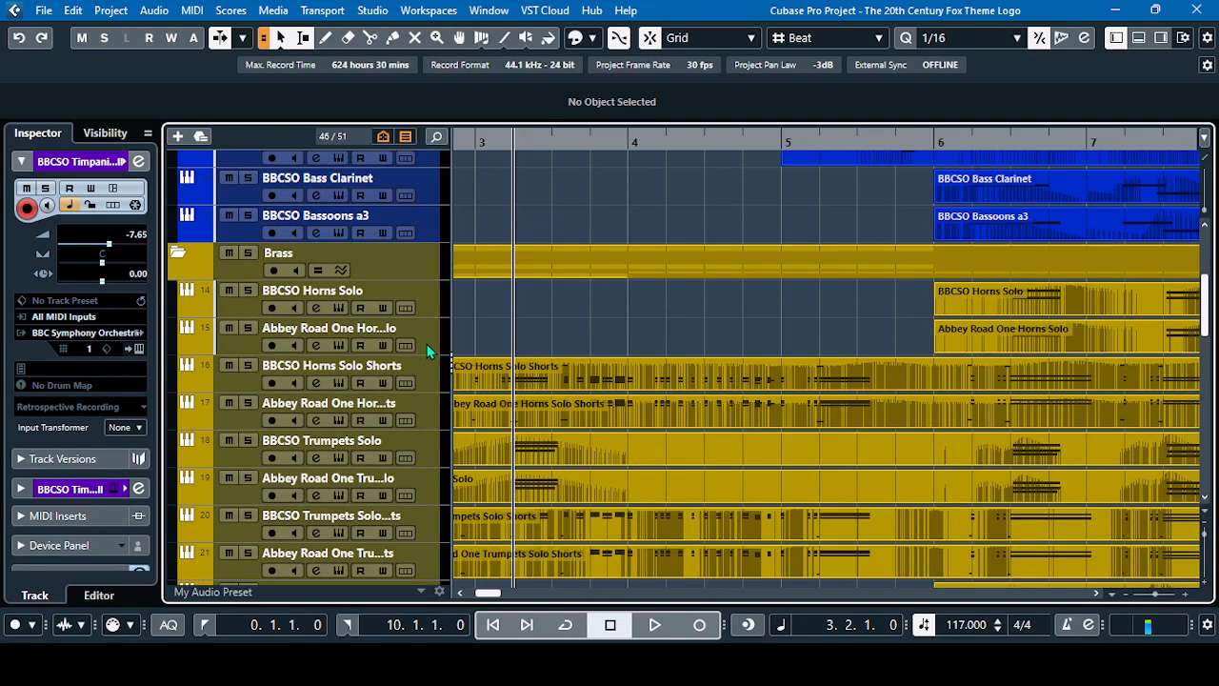
click(240, 269)
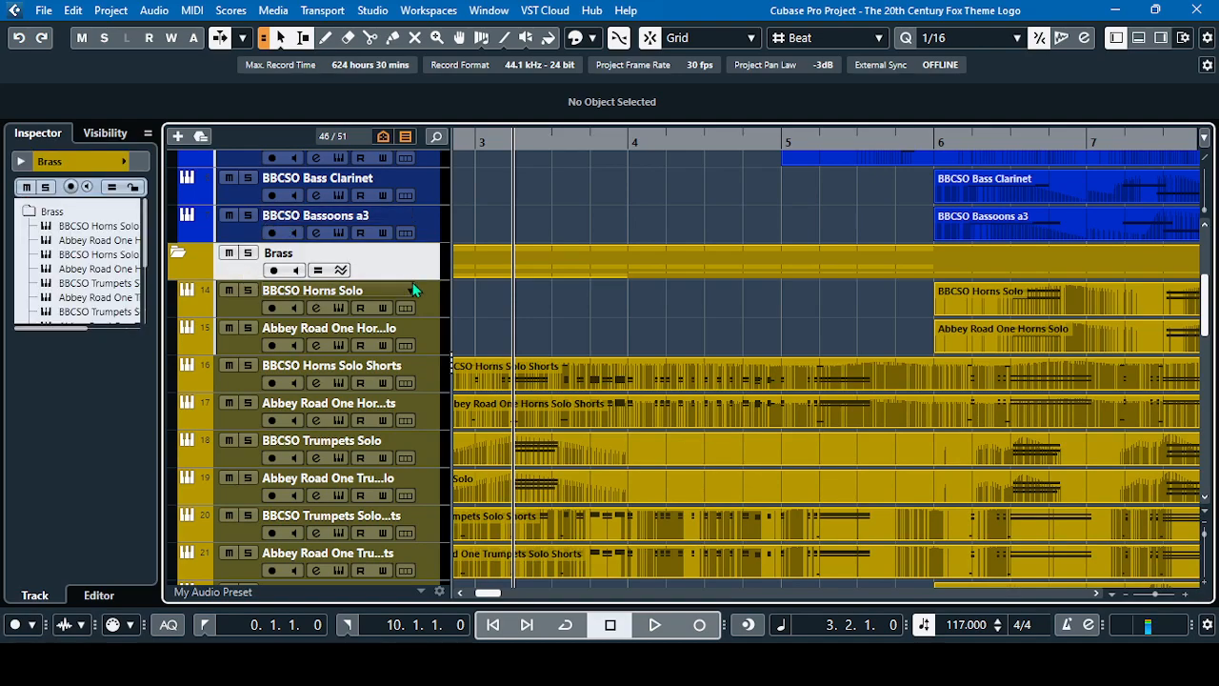
click(243, 312)
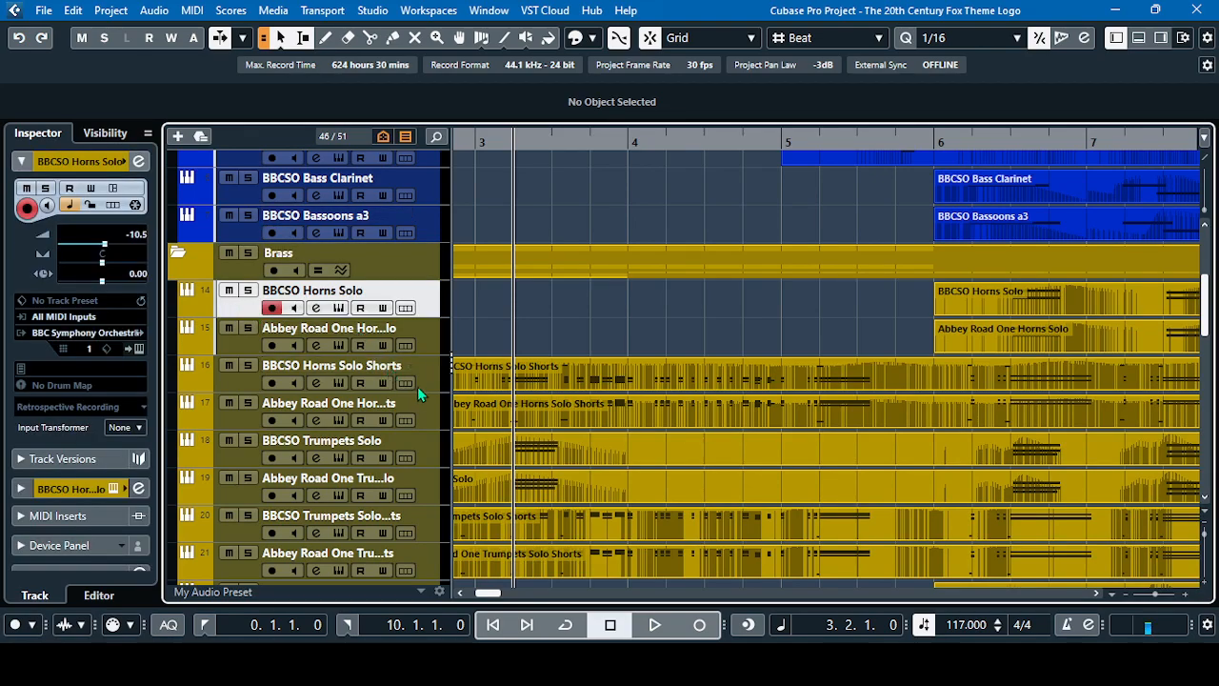
scroll(421, 387, down, 5)
scroll(421, 386, up, 5)
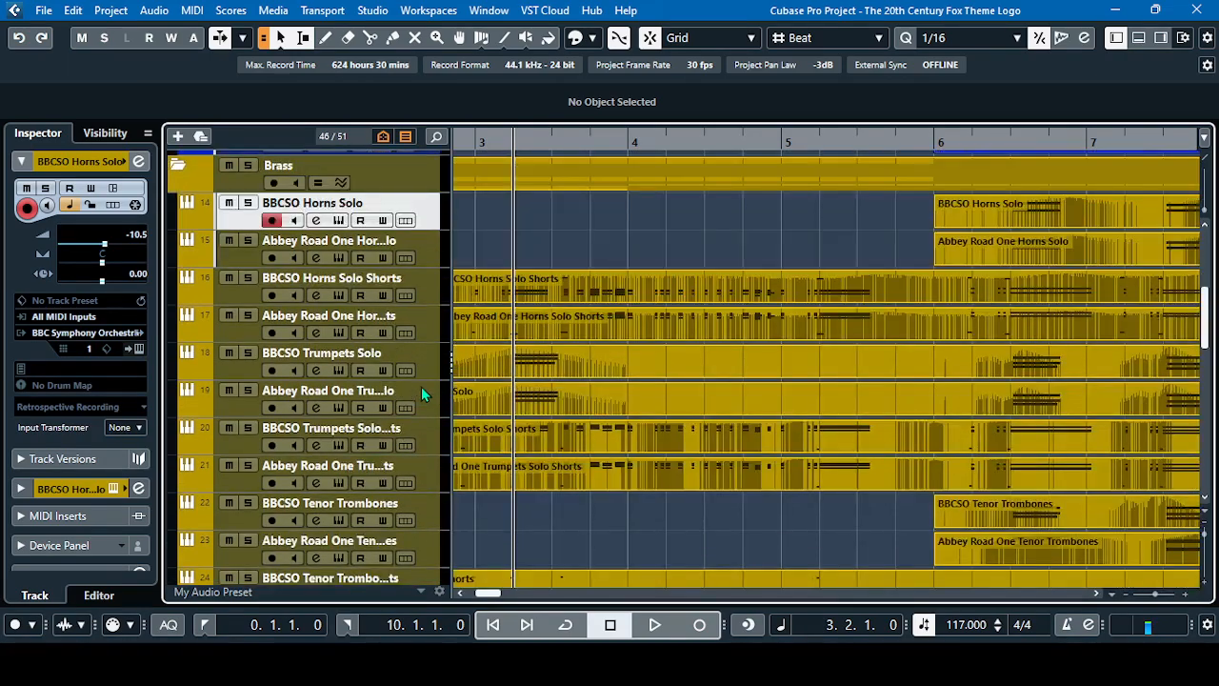
click(316, 220)
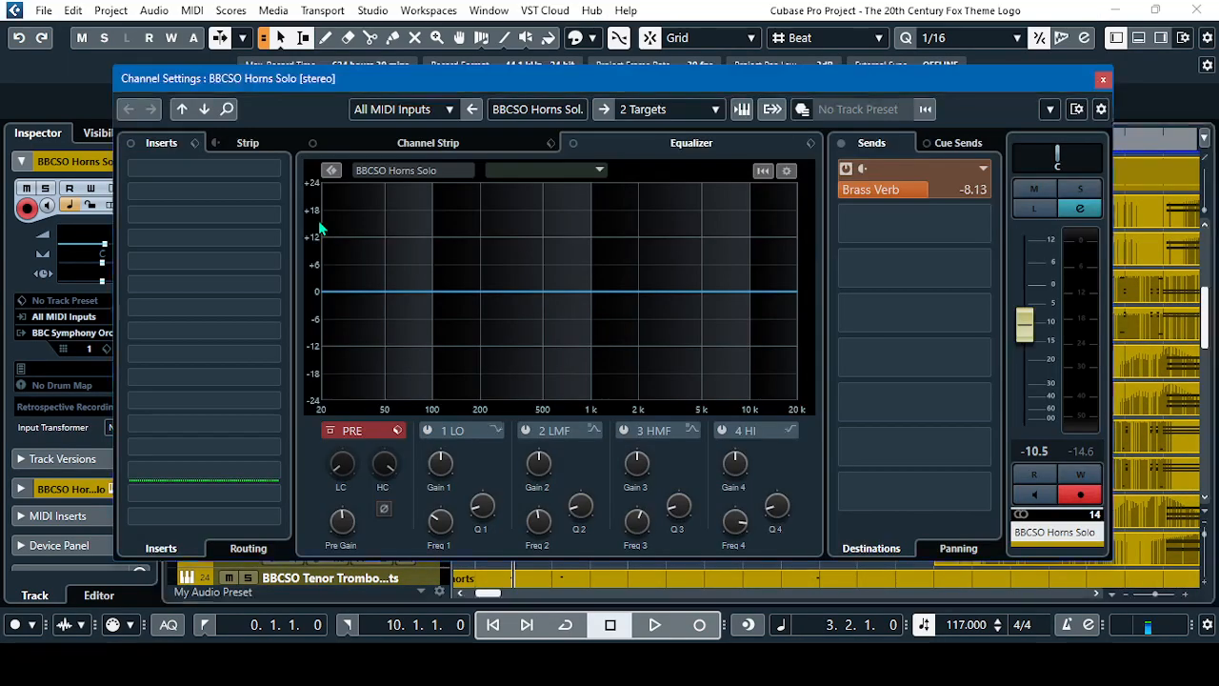
click(1103, 79)
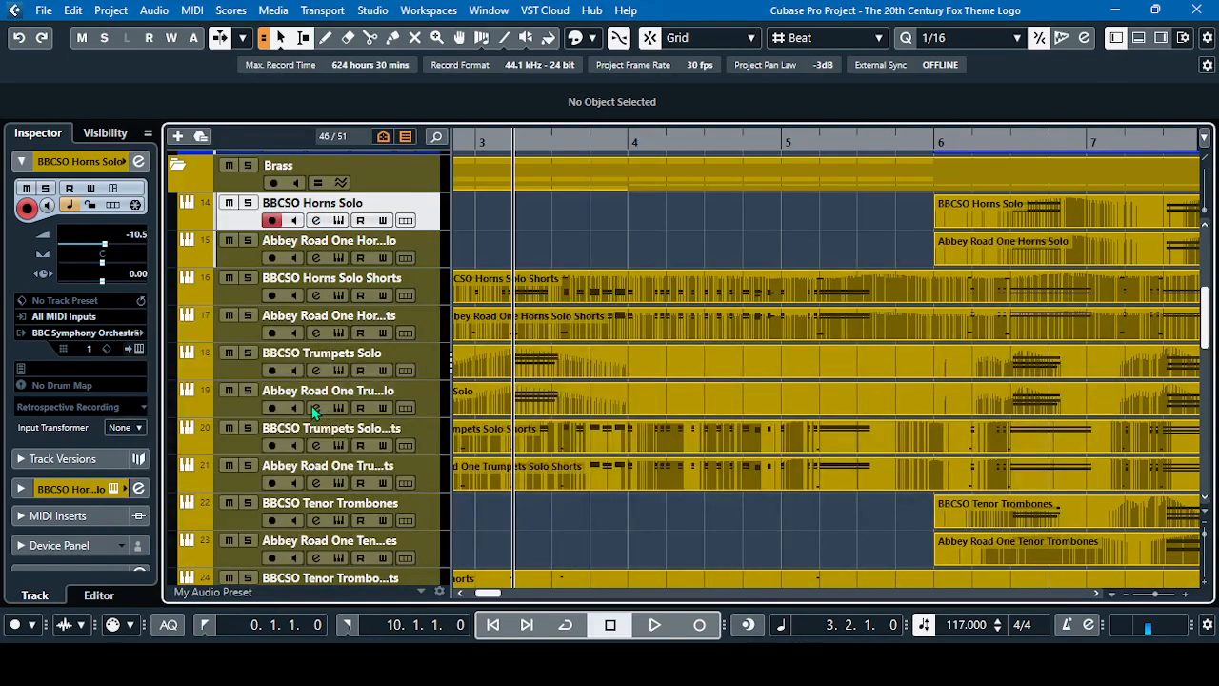
scroll(321, 404, down, 5)
scroll(315, 411, up, 1)
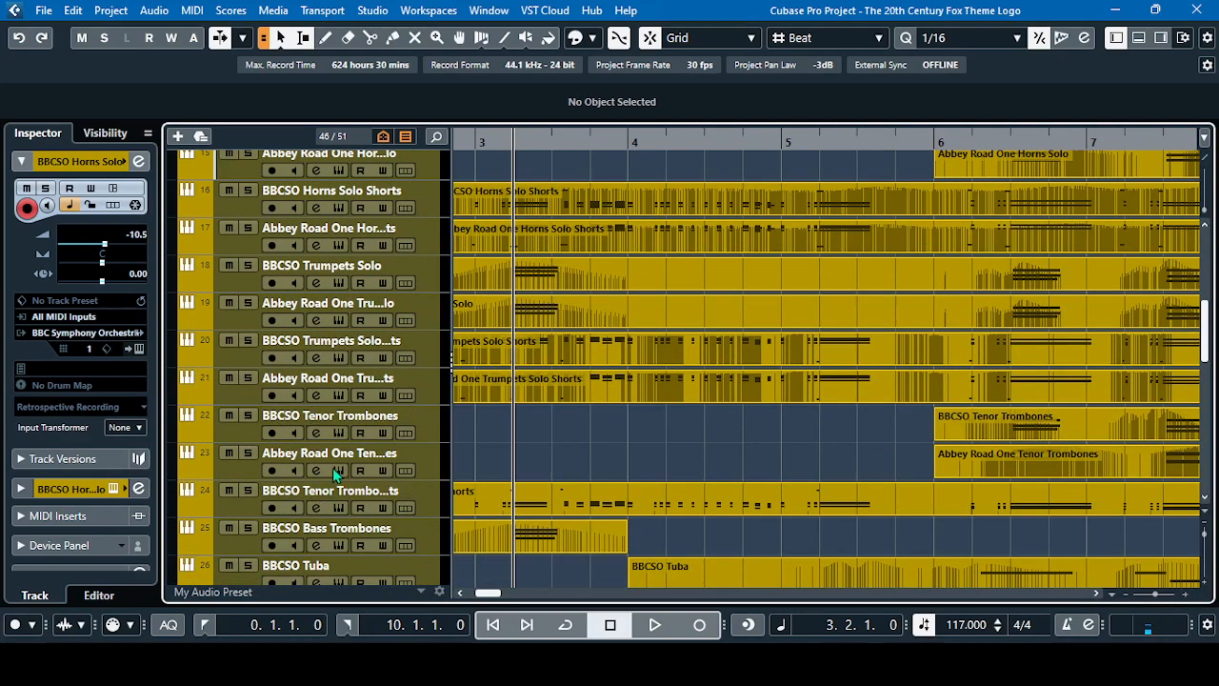
scroll(319, 428, down, 3)
scroll(333, 468, up, 5)
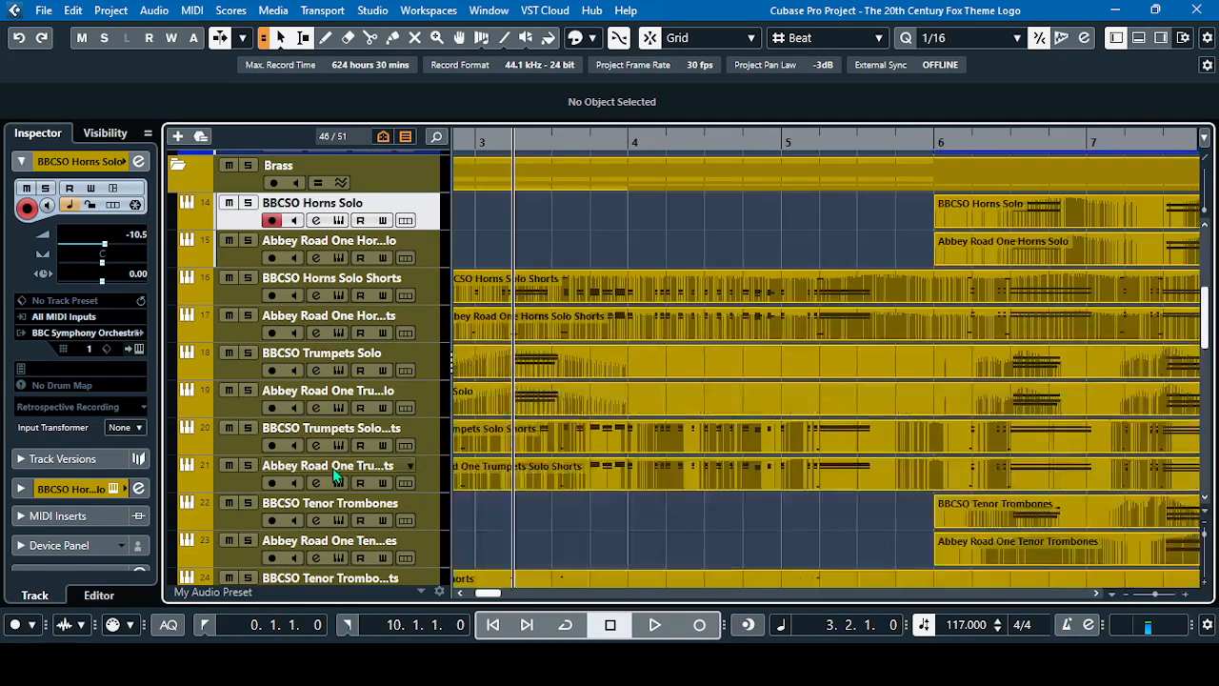
Select the BBCSO Flute Solo track in the Woodwinds folder and place the playhead at bar 5, beat 3
click(205, 623)
scroll(423, 462, up, 5)
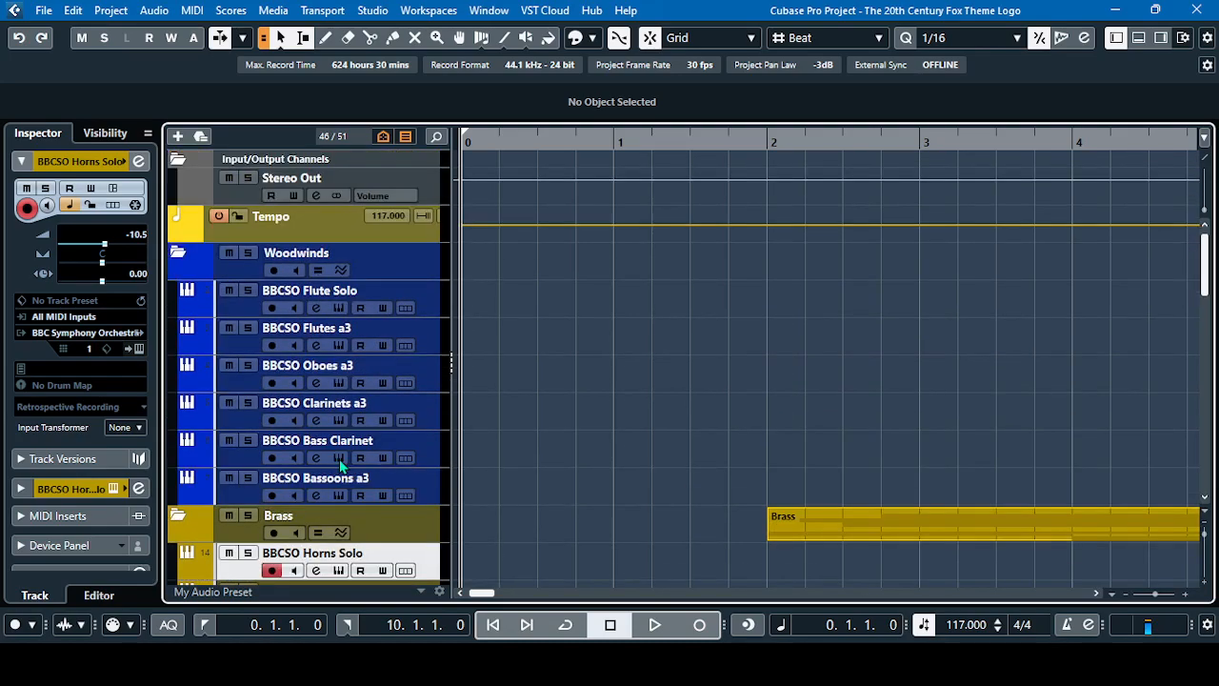
click(238, 302)
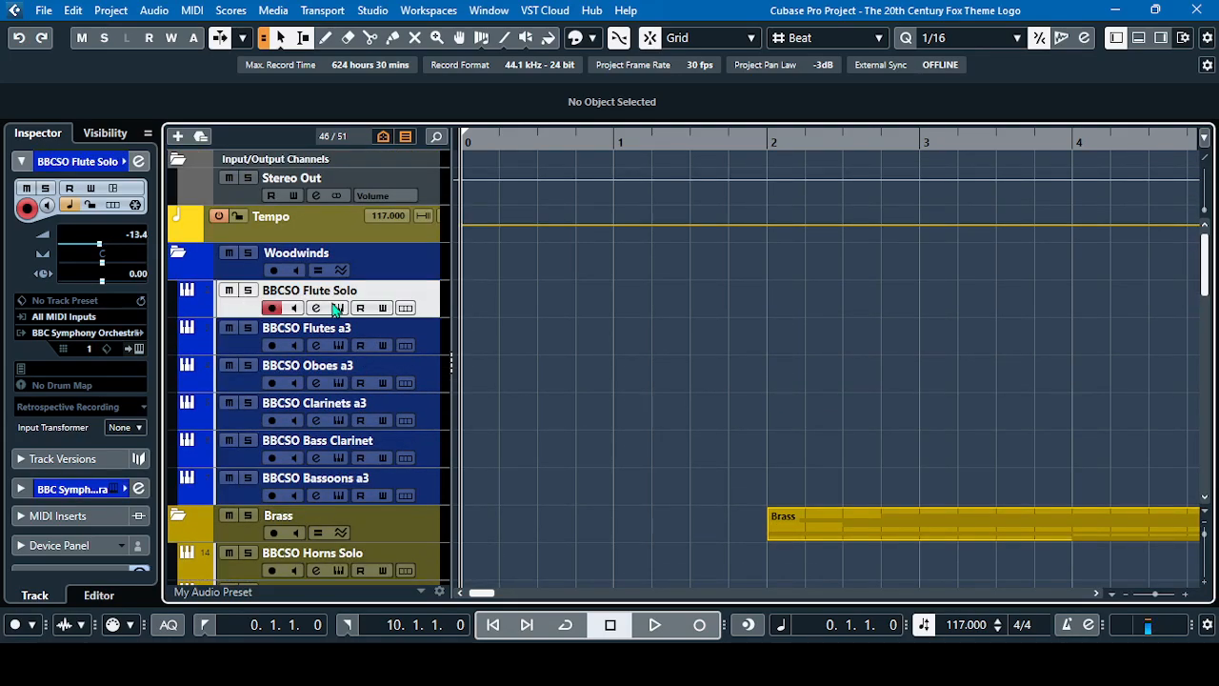
click(1096, 593)
click(1098, 593)
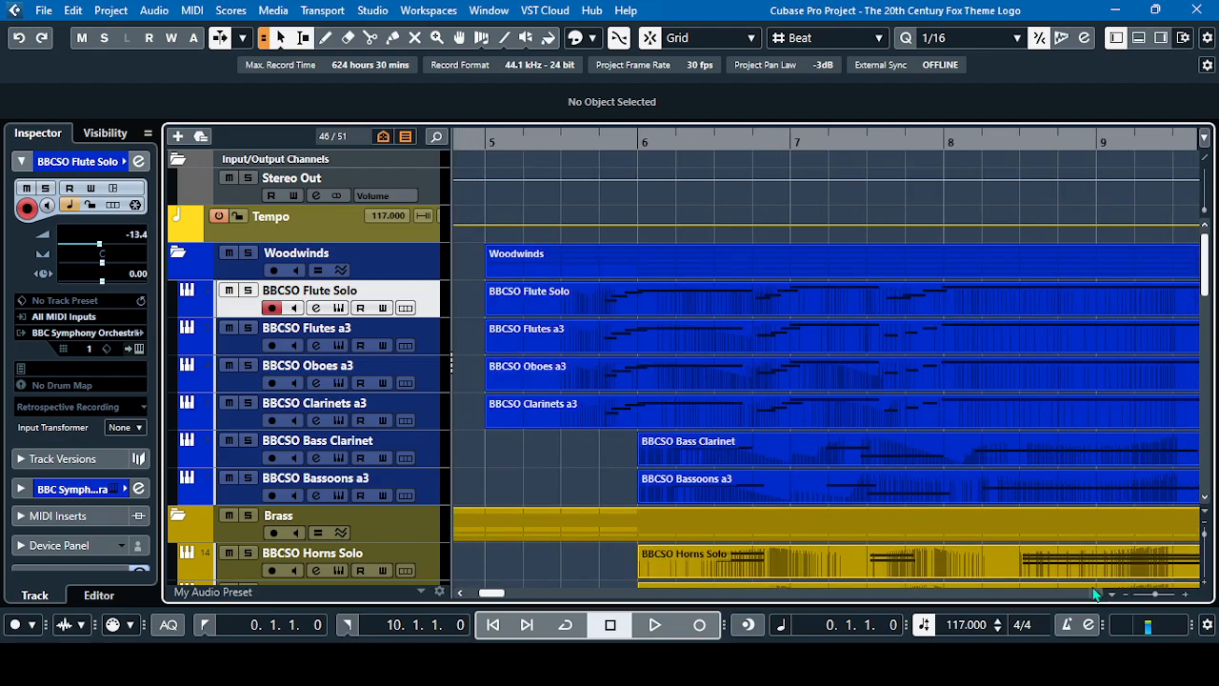
click(562, 143)
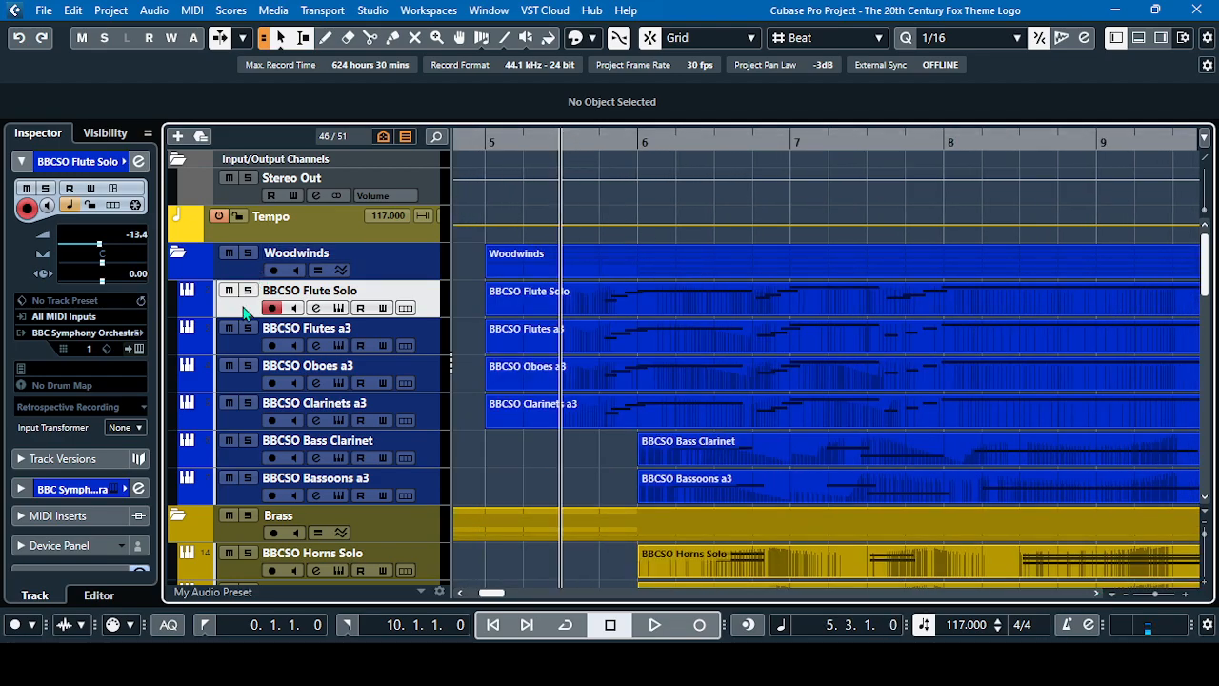
Compare the low-cut settings in the channel settings of BBCSO Flute Solo and BBCSO Bassoons a3, closing each window
click(318, 313)
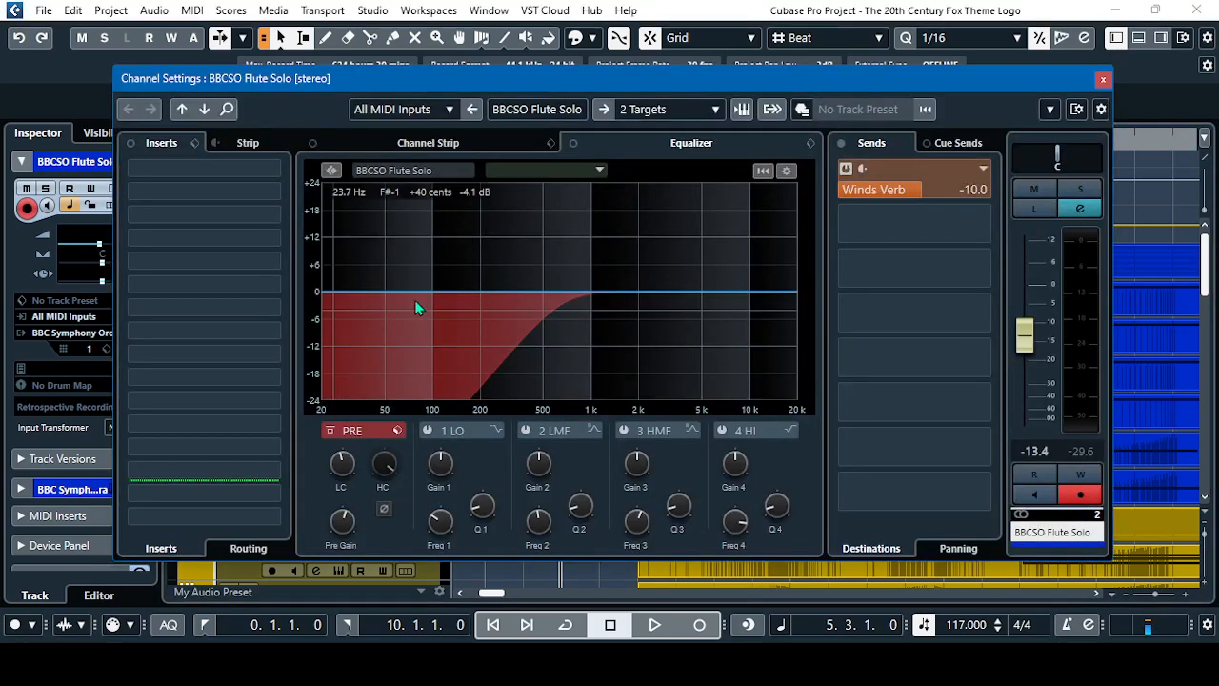
click(1103, 80)
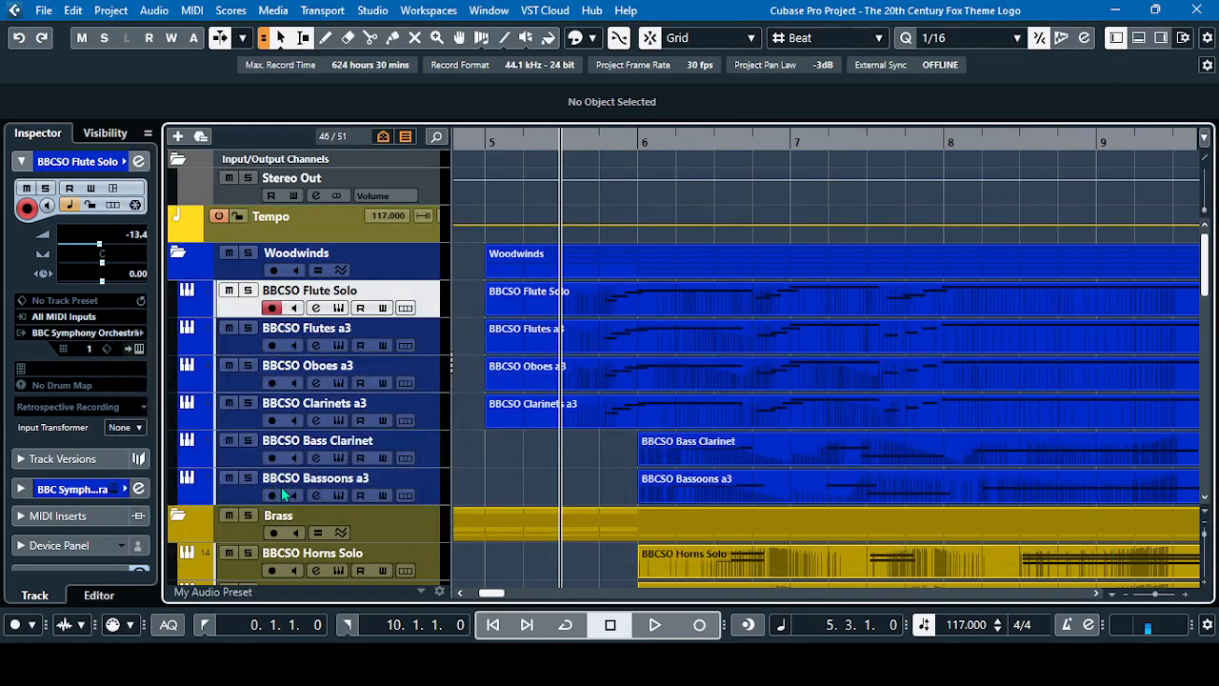
click(317, 497)
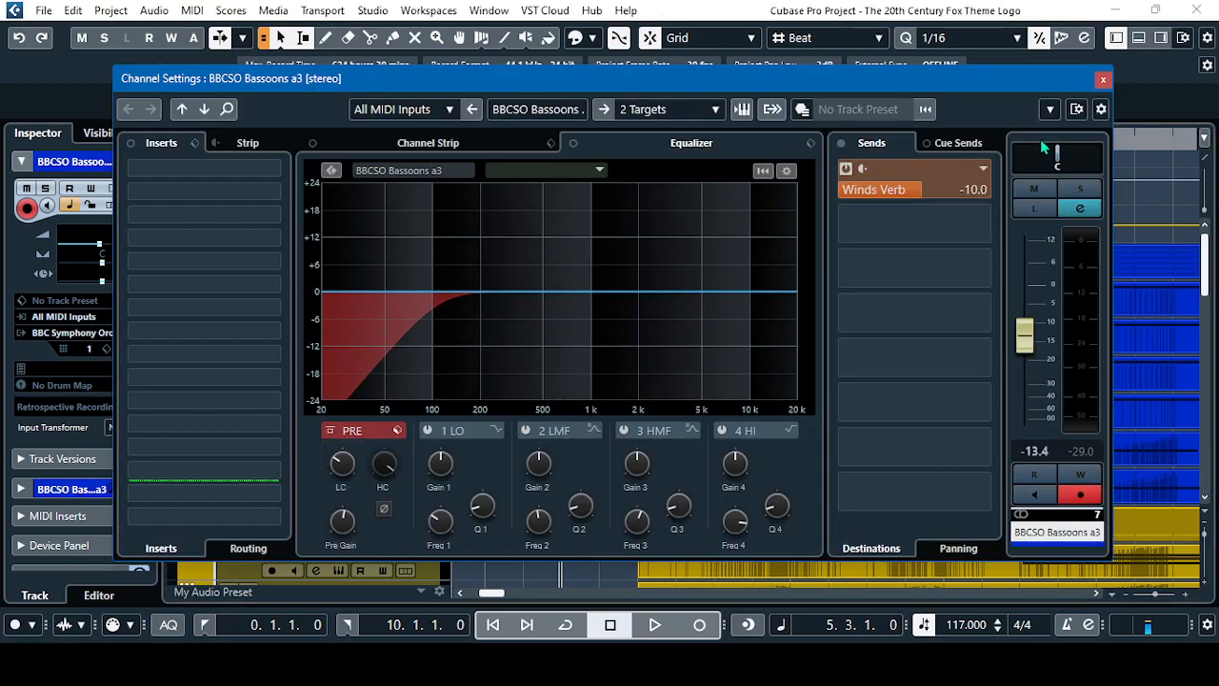
click(1103, 80)
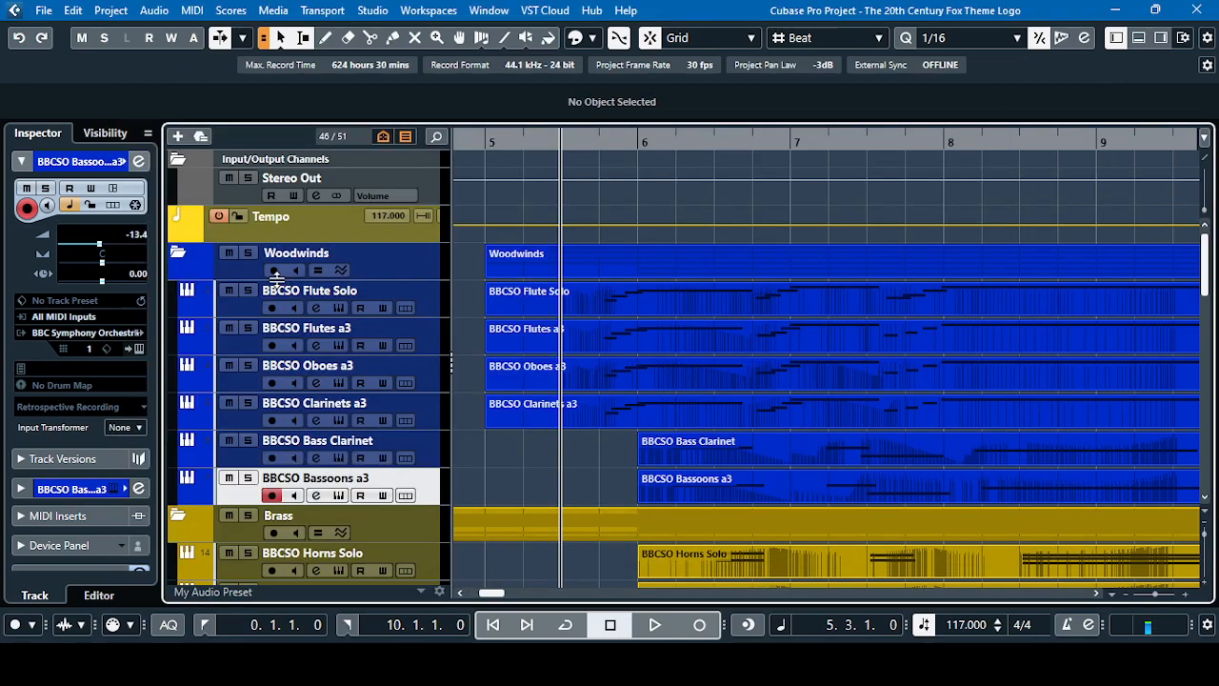
Solo BBCSO Flute Solo, play it from bar 5, beat 3, and slightly lower its equalizer's low-cut frequency before stopping playback
click(247, 289)
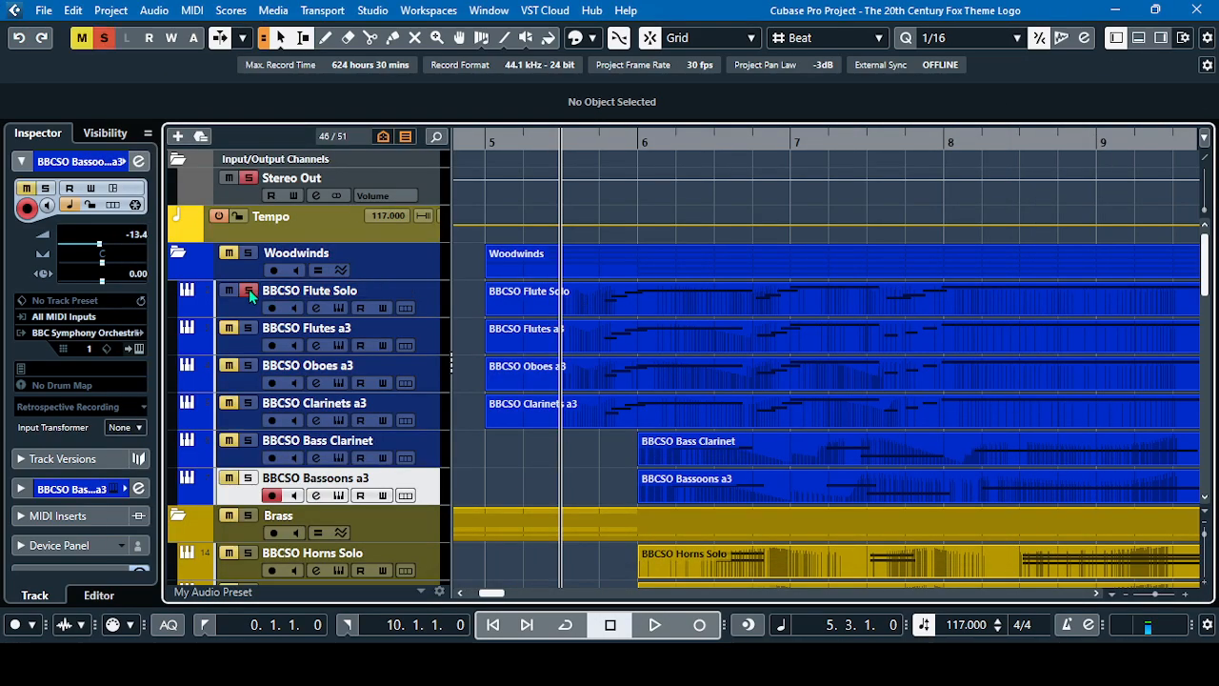
click(316, 307)
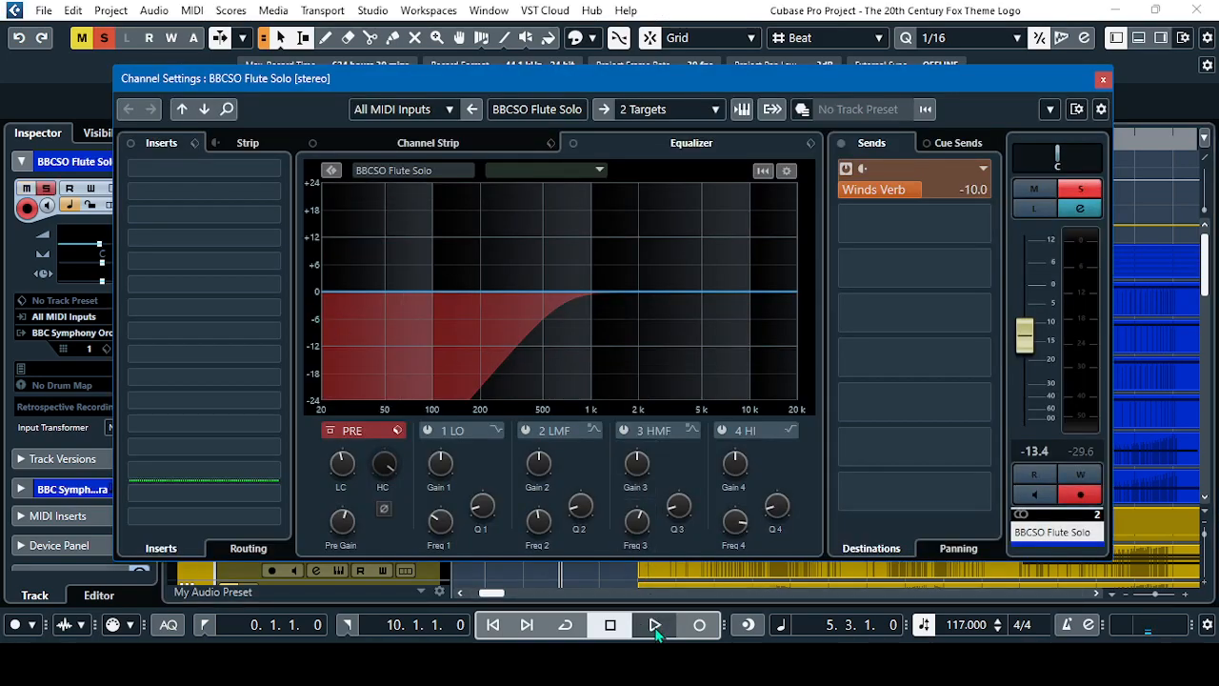
key(space)
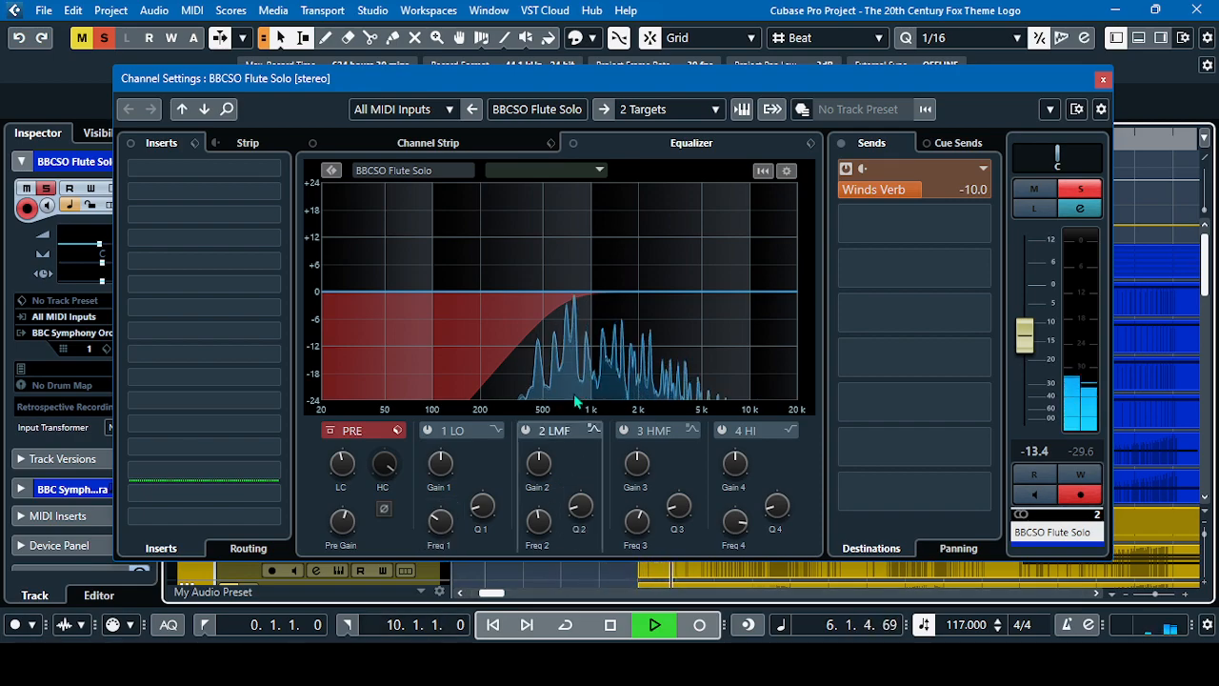
scroll(346, 473, down, 3)
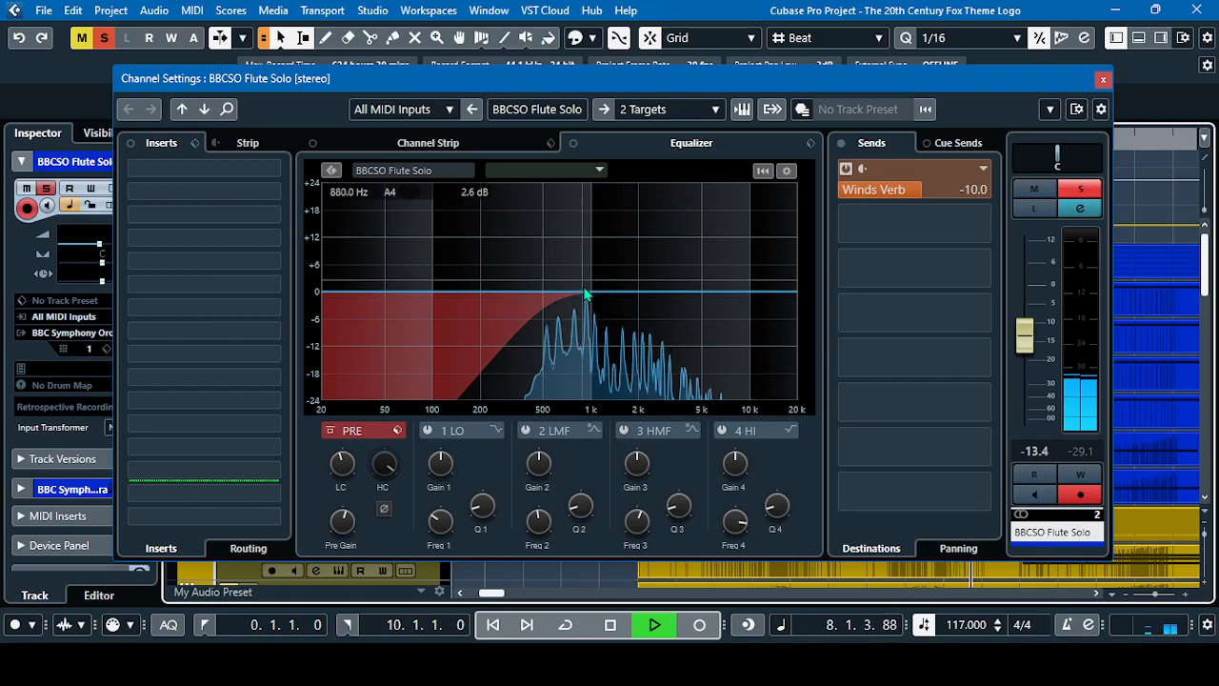
click(607, 623)
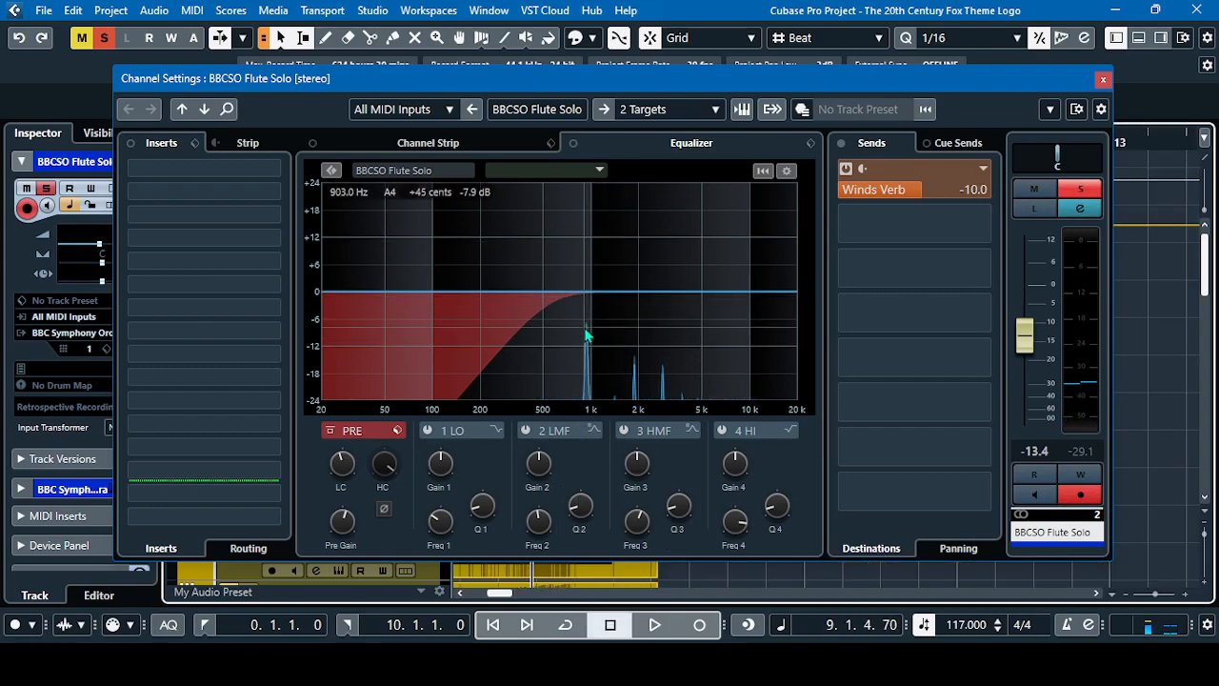
Close the BBCSO Flute Solo channel settings, return the playhead to the project start, and deactivate all solo states
click(1103, 79)
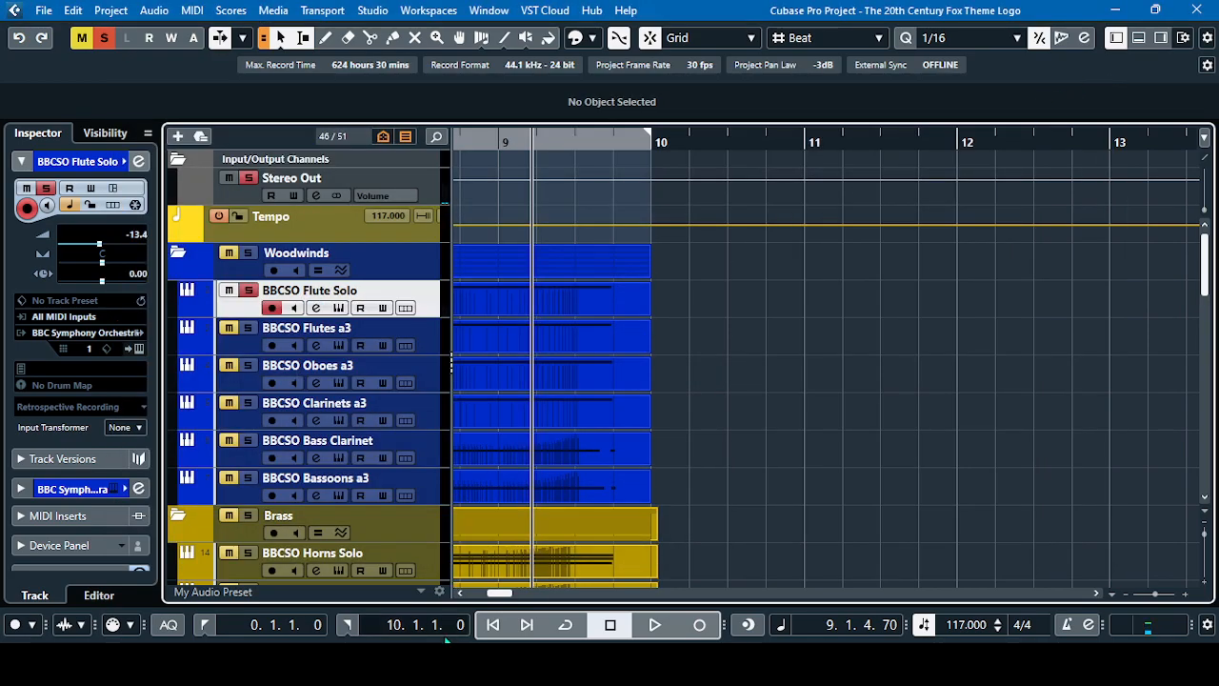
click(492, 627)
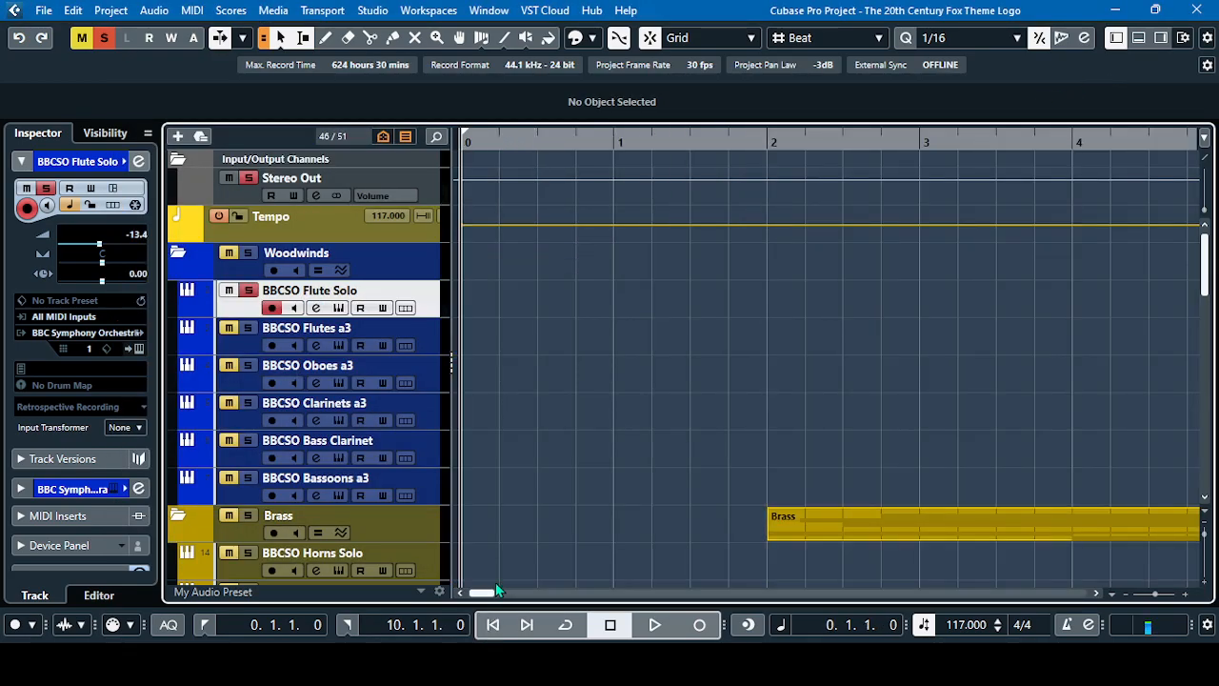
click(106, 42)
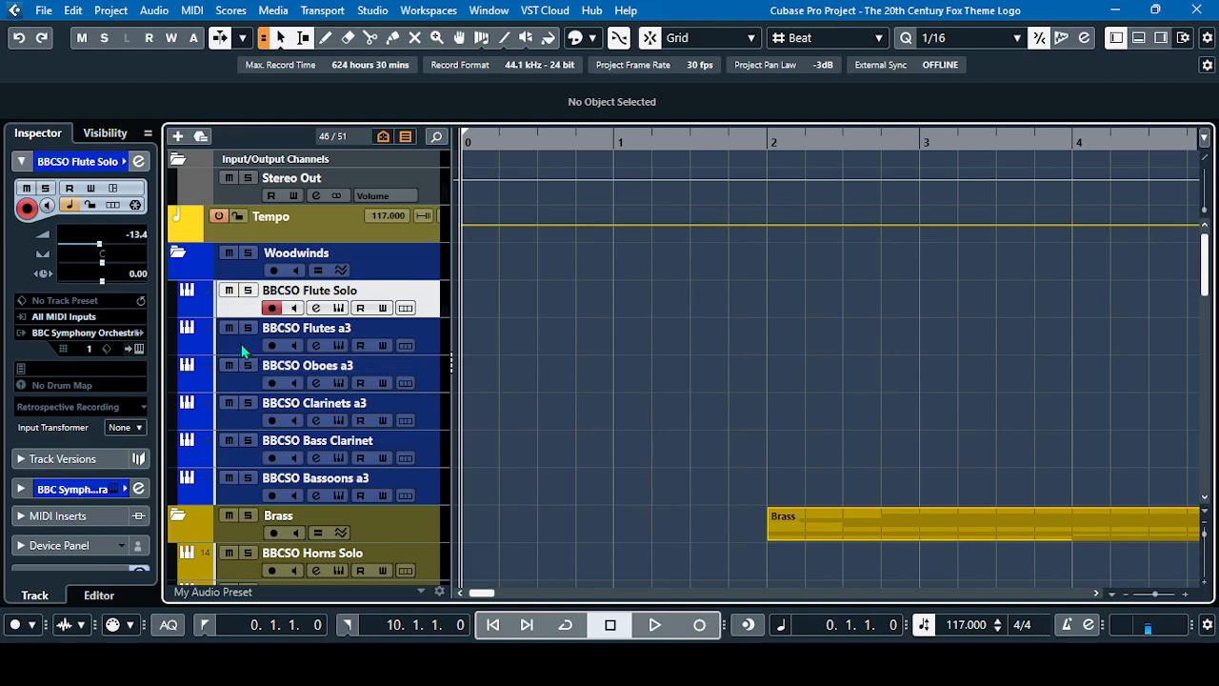
scroll(244, 352, down, 8)
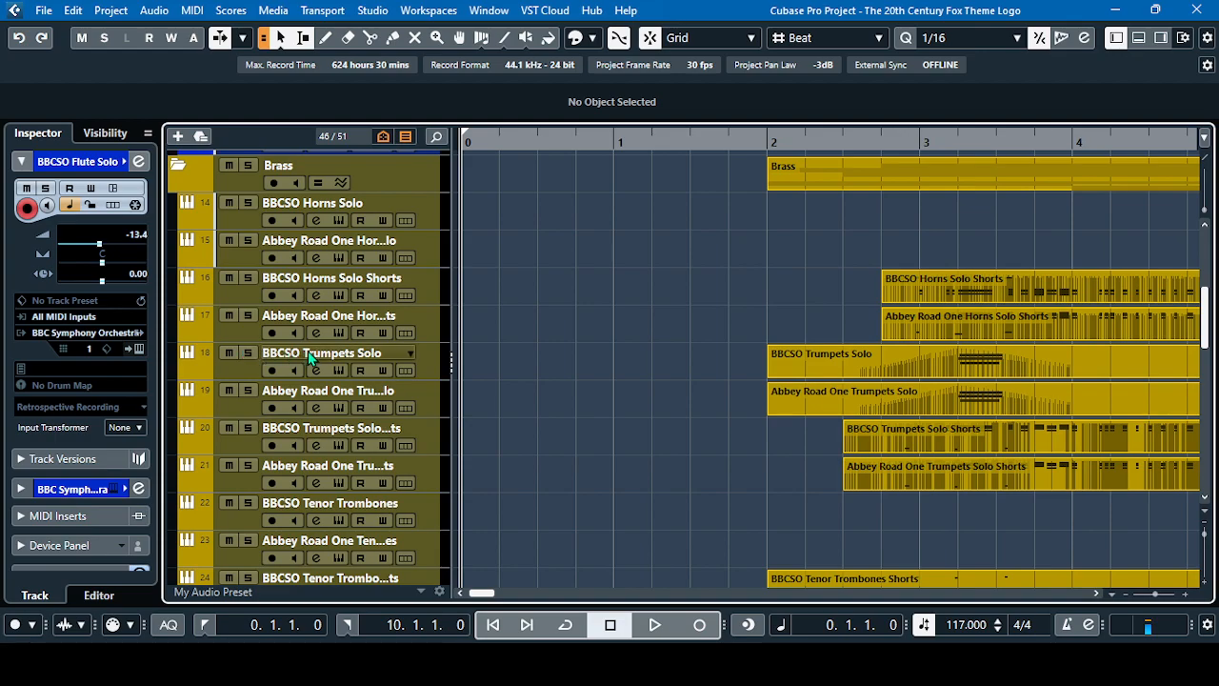
scroll(309, 357, down, 4)
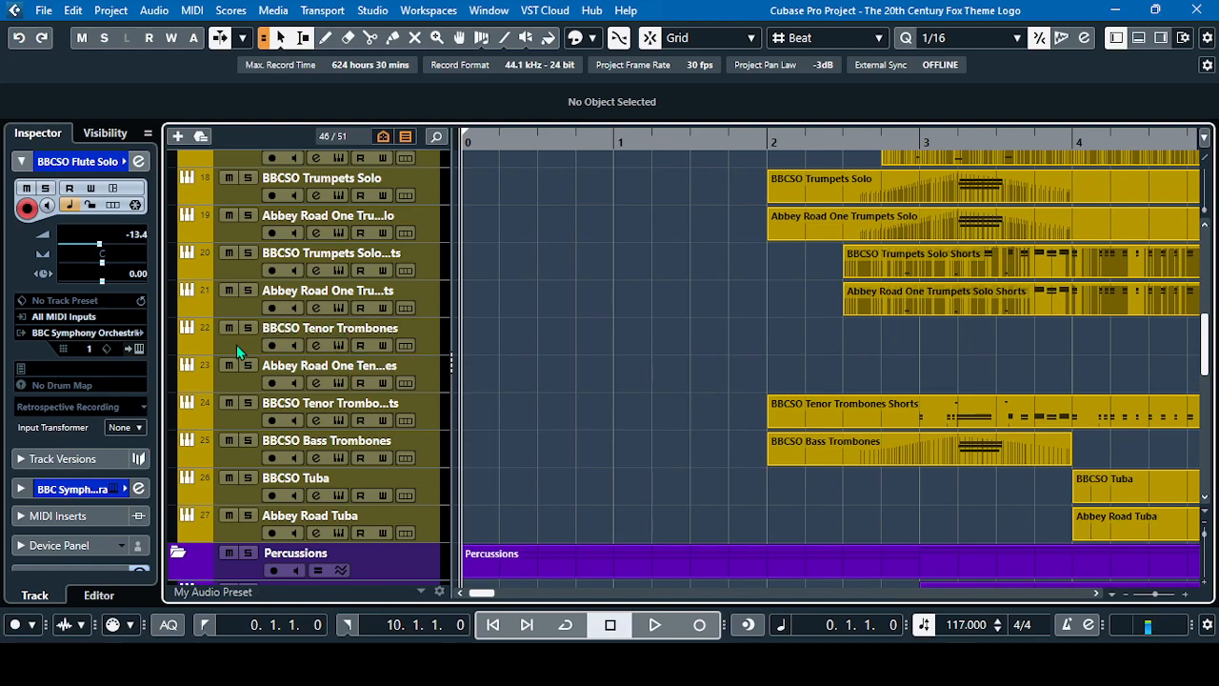
scroll(236, 345, down, 15)
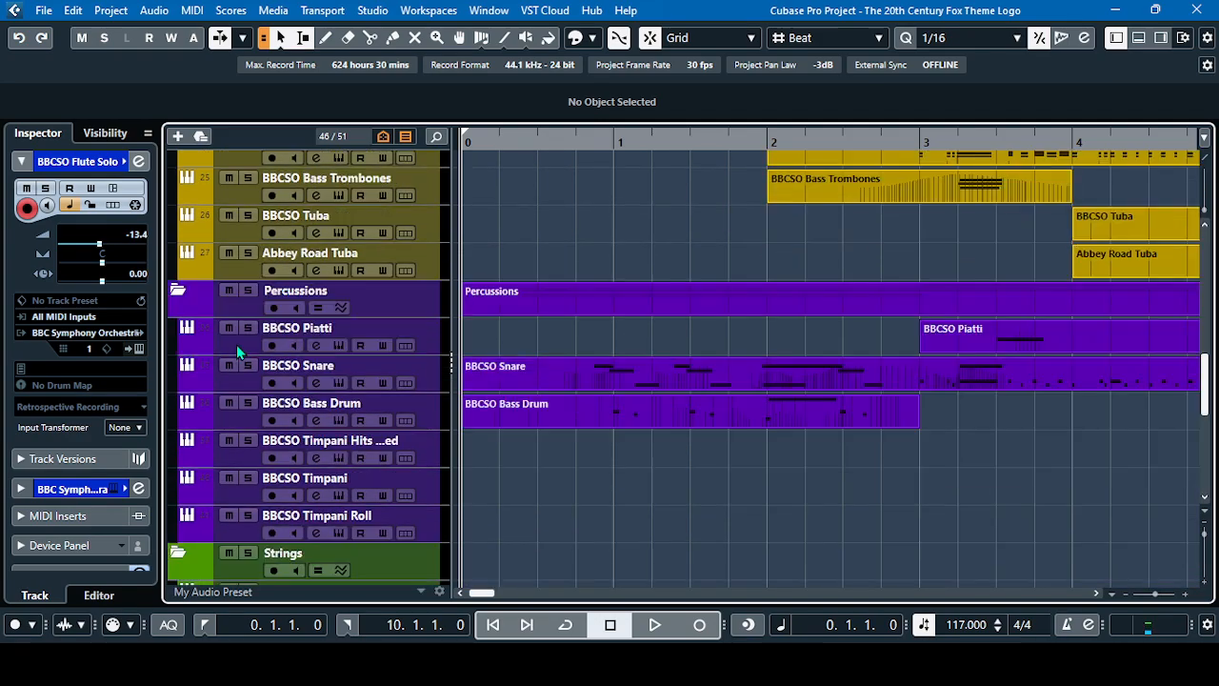
Inspect the ValhallaVintageVerb insert on the String Verb FX channel, then close its plug-in and channel settings windows
scroll(236, 345, down, 4)
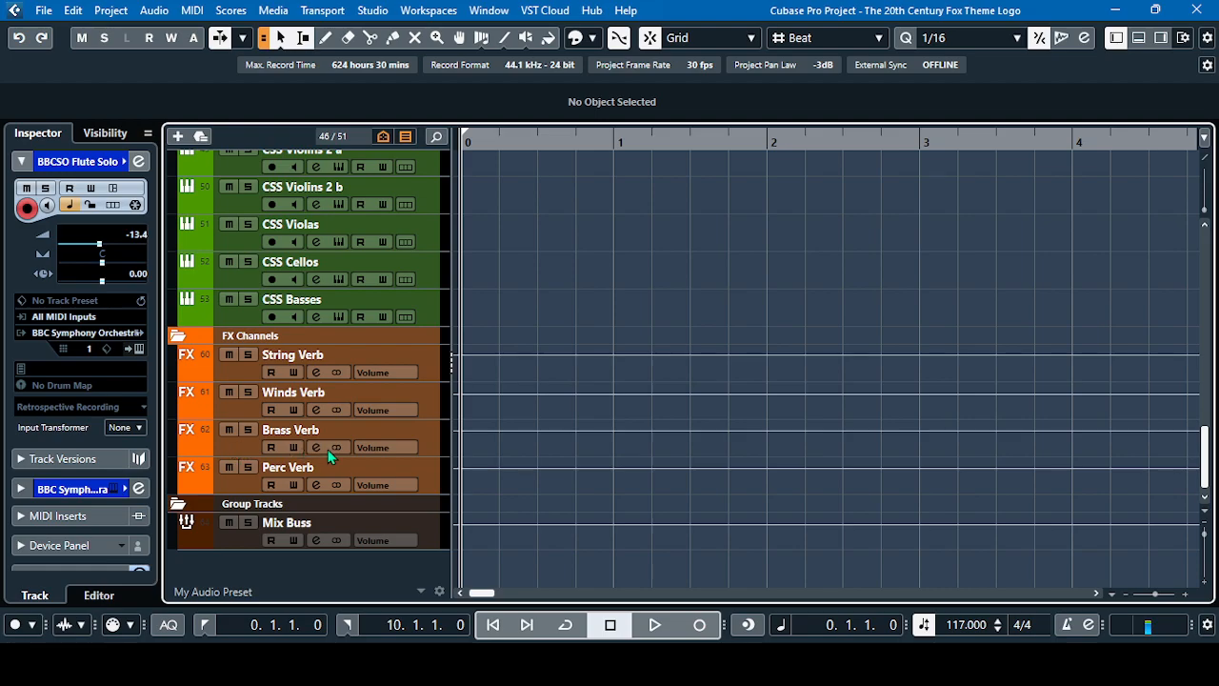
click(250, 373)
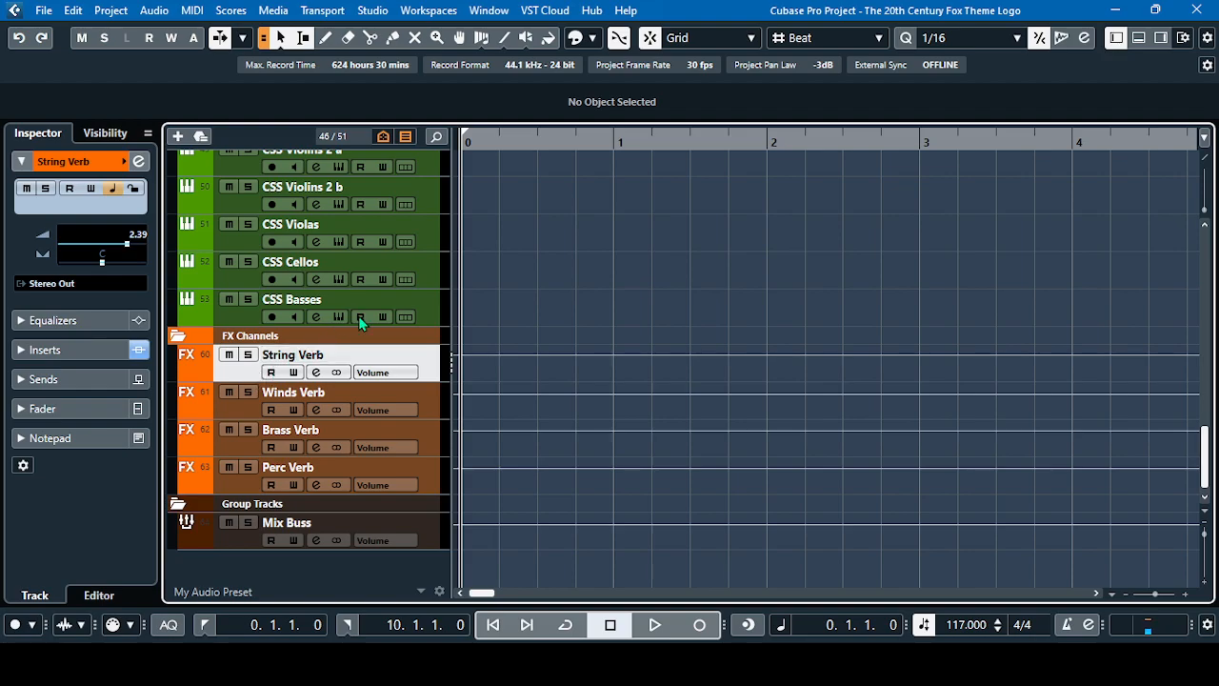
click(317, 374)
click(210, 191)
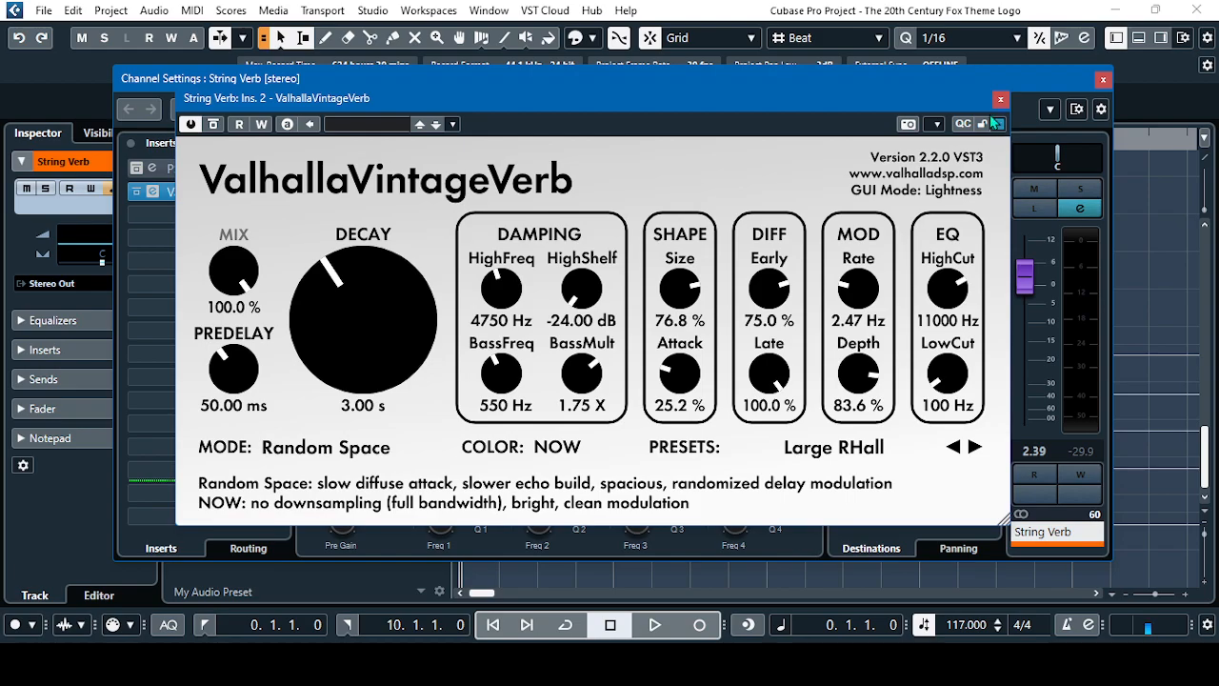
click(1103, 80)
mouse_move(663, 97)
mouse_down()
mouse_move(887, 97)
mouse_move(664, 96)
mouse_up()
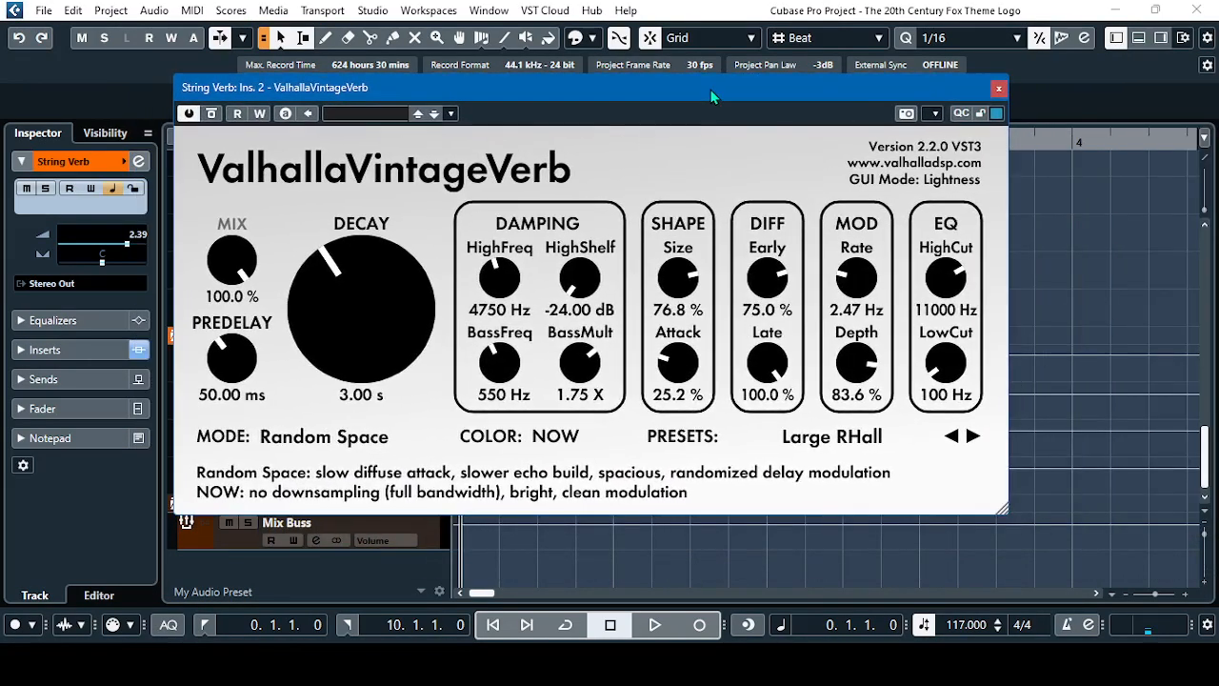
click(1000, 95)
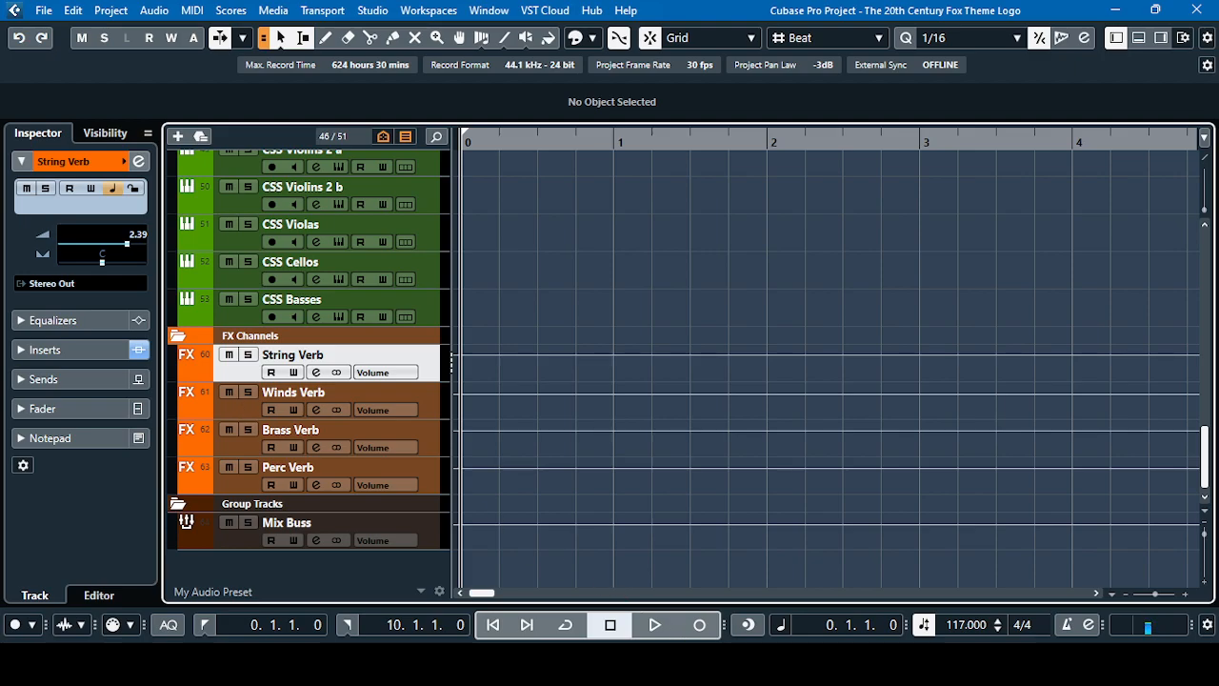
Switch to the MixConsole and show the reverb sends of the CSS string channels
mouse_move(747, 662)
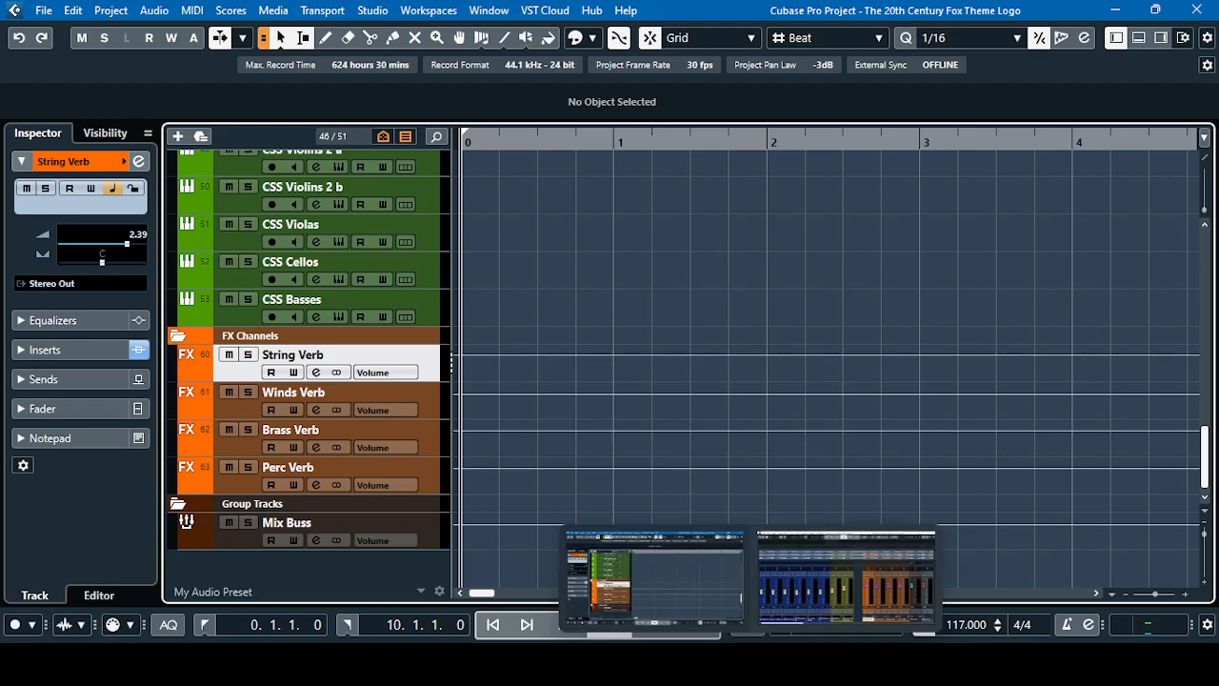
click(840, 592)
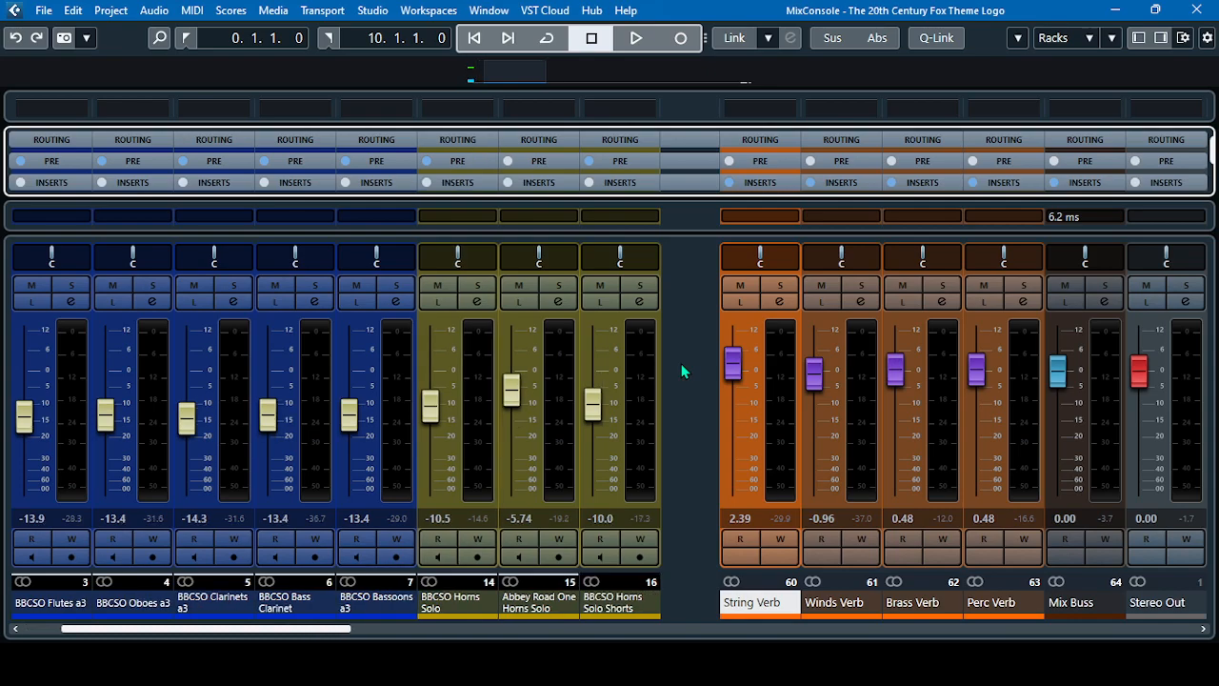
scroll(682, 371, right, 15)
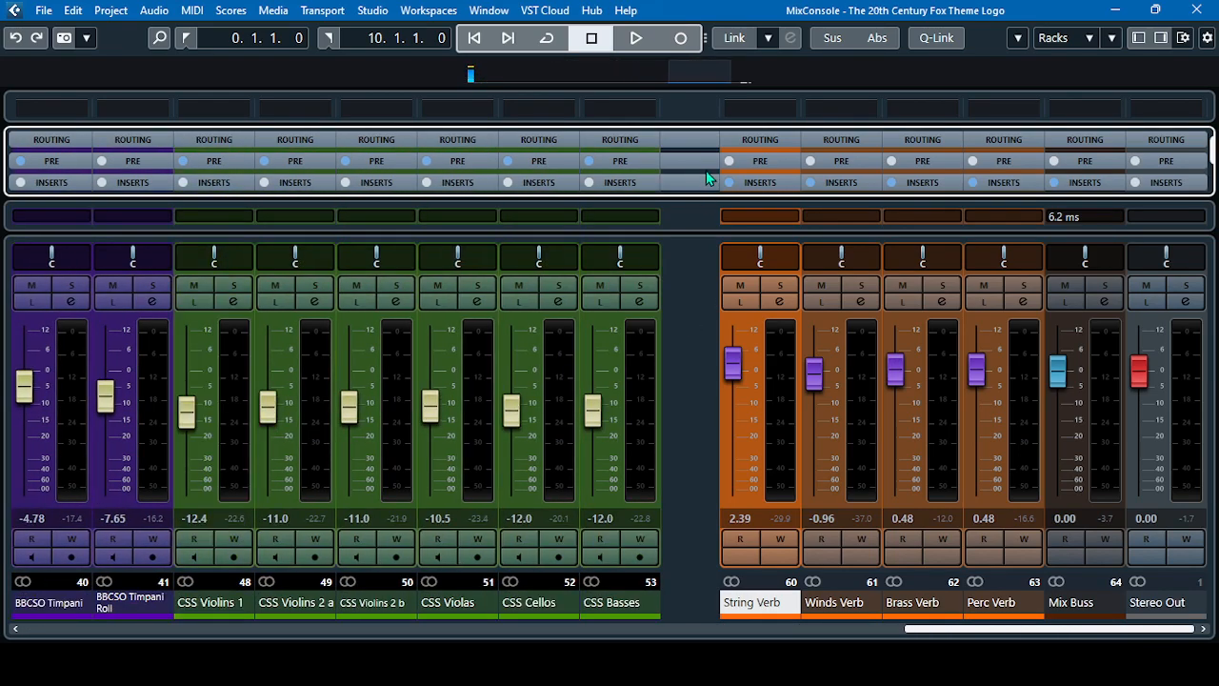
scroll(696, 179, down, 3)
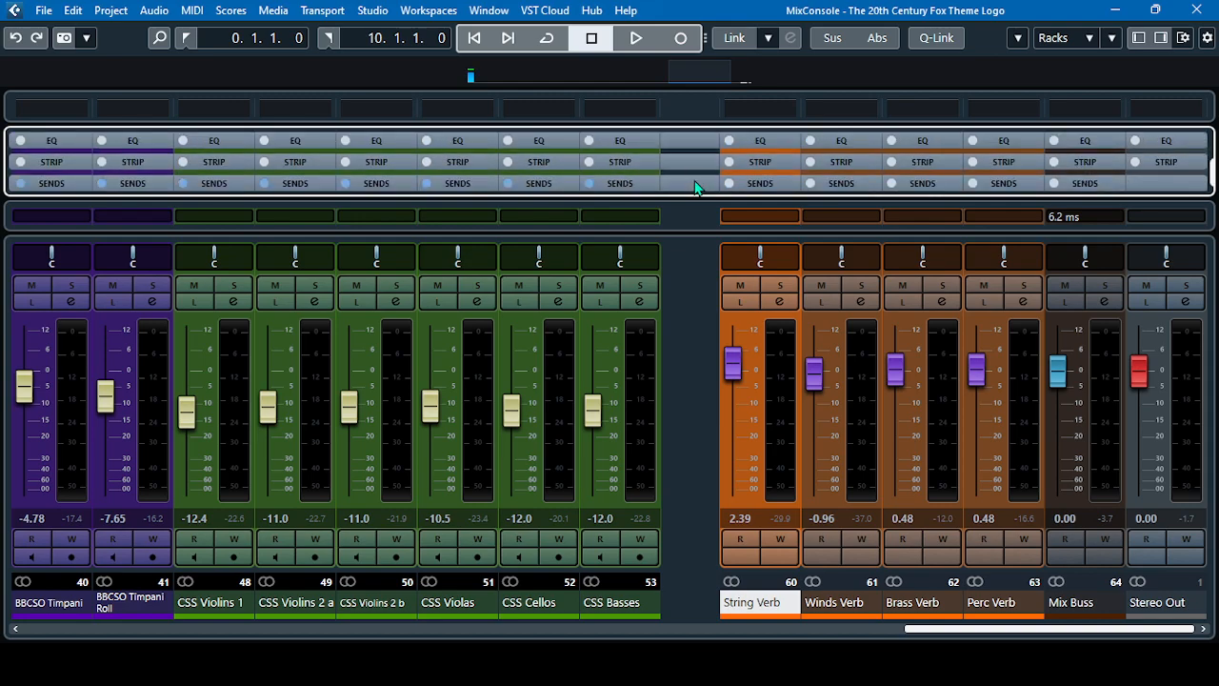
scroll(698, 187, down, 3)
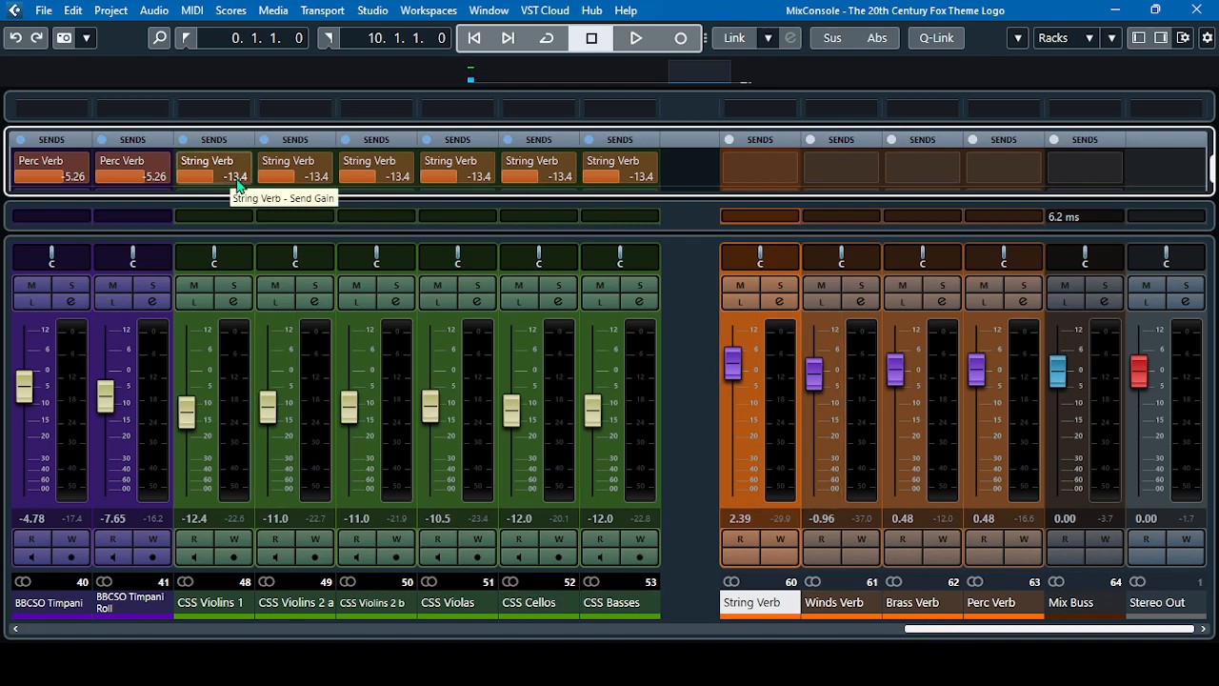
Review the Perc Verb sends on the percussion channels and the Winds Verb sends on the woodwind channels
click(1012, 628)
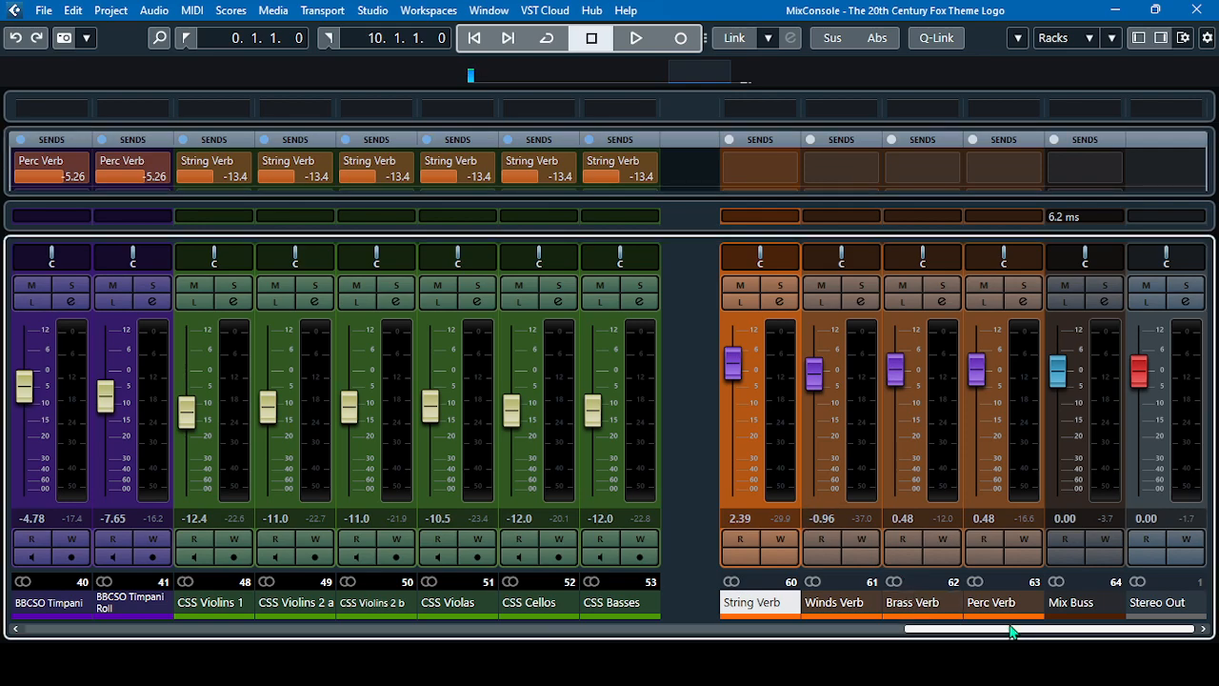
drag(1027, 635, 971, 638)
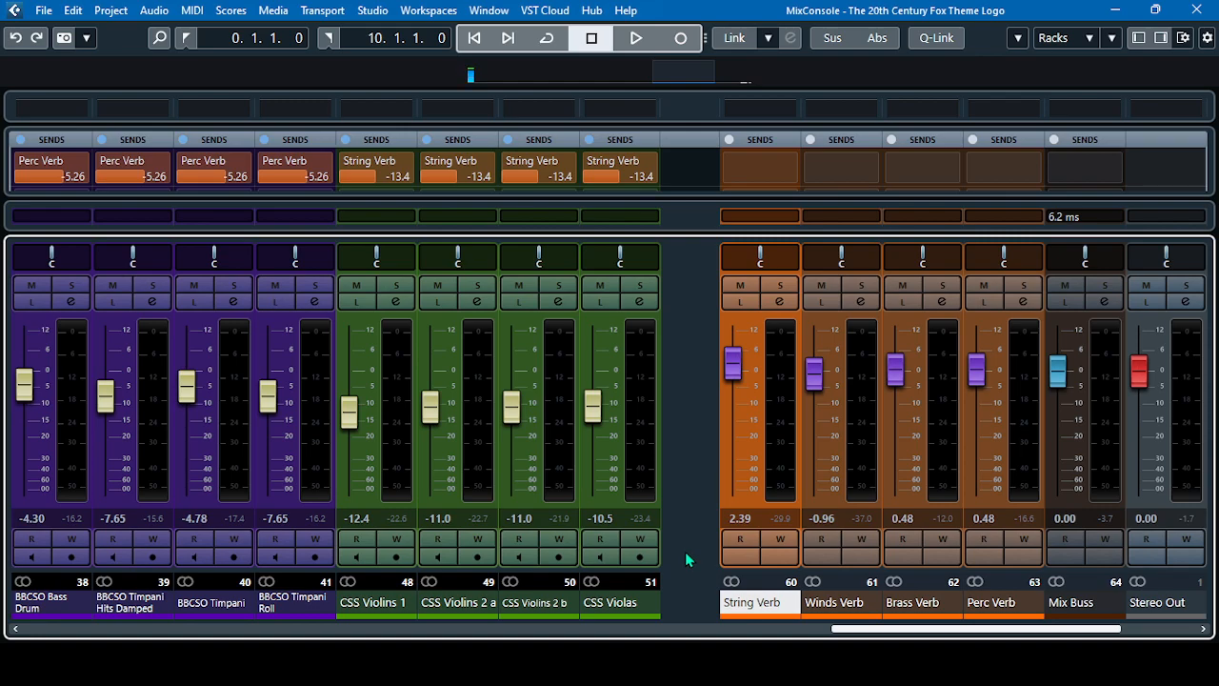
scroll(685, 551, down, 2)
scroll(685, 552, up, 10)
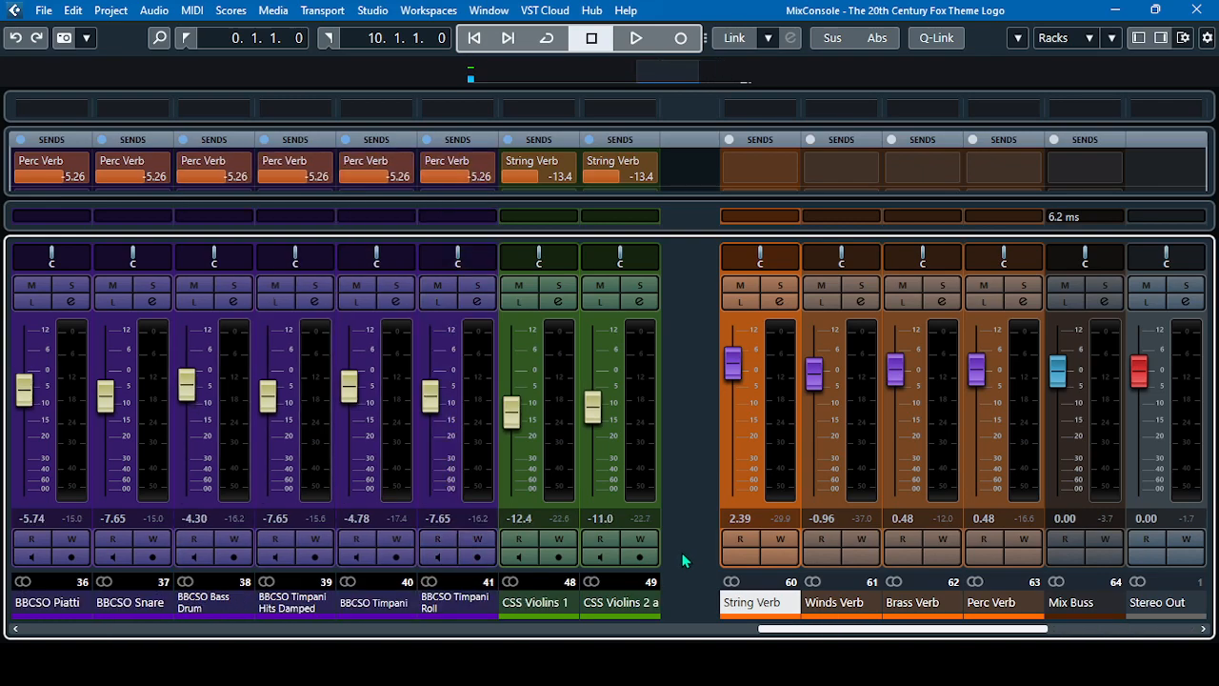
scroll(685, 551, down, 10)
scroll(685, 559, up, 20)
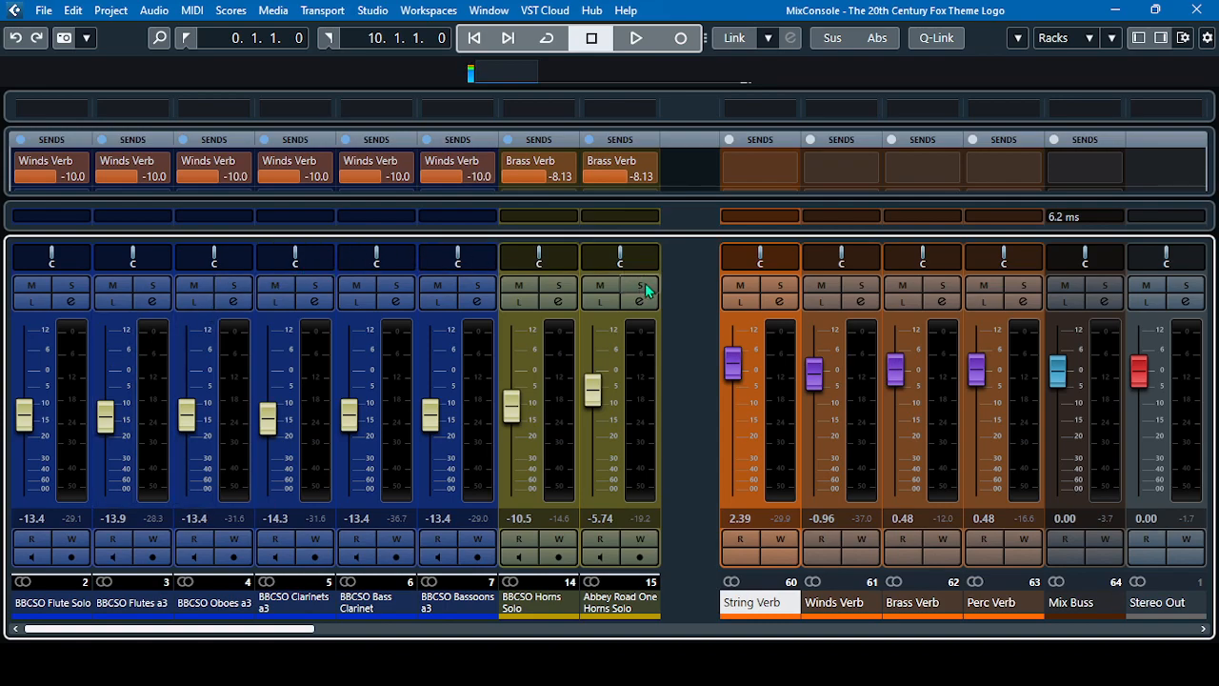
Compare the Winds Verb and Brass Verb send levels, checking every brass channel through to the percussion channels
scroll(704, 363, right, 5)
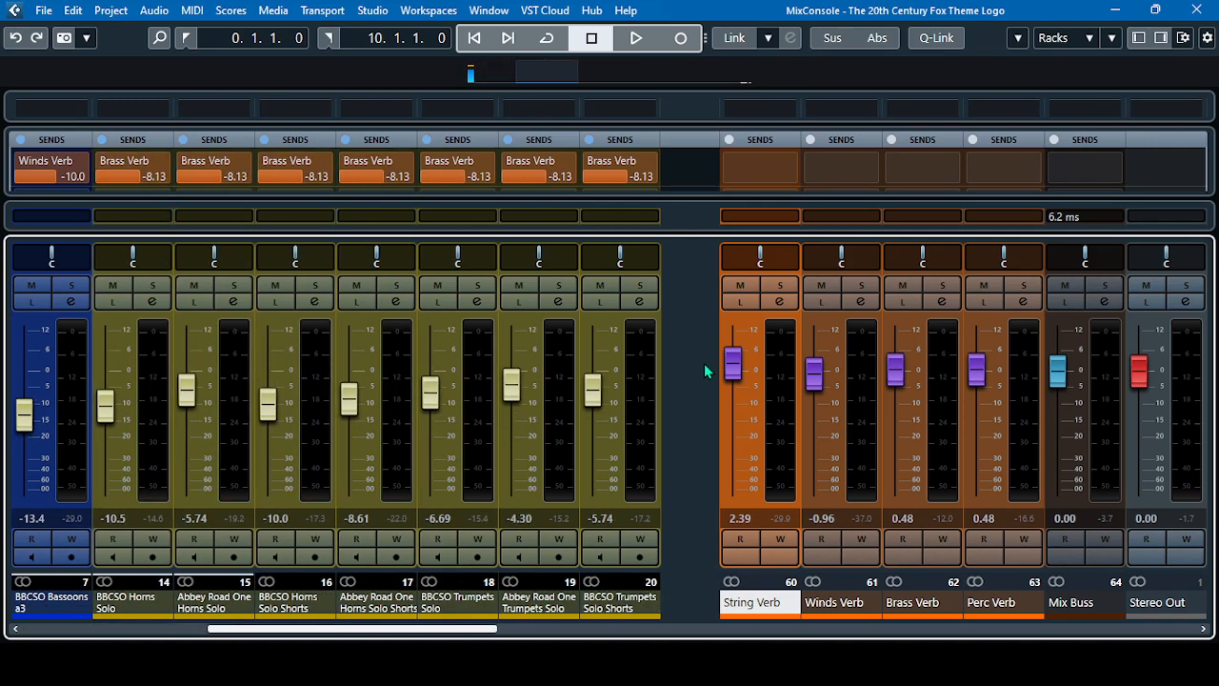
scroll(681, 365, left, 1)
scroll(681, 365, right, 1)
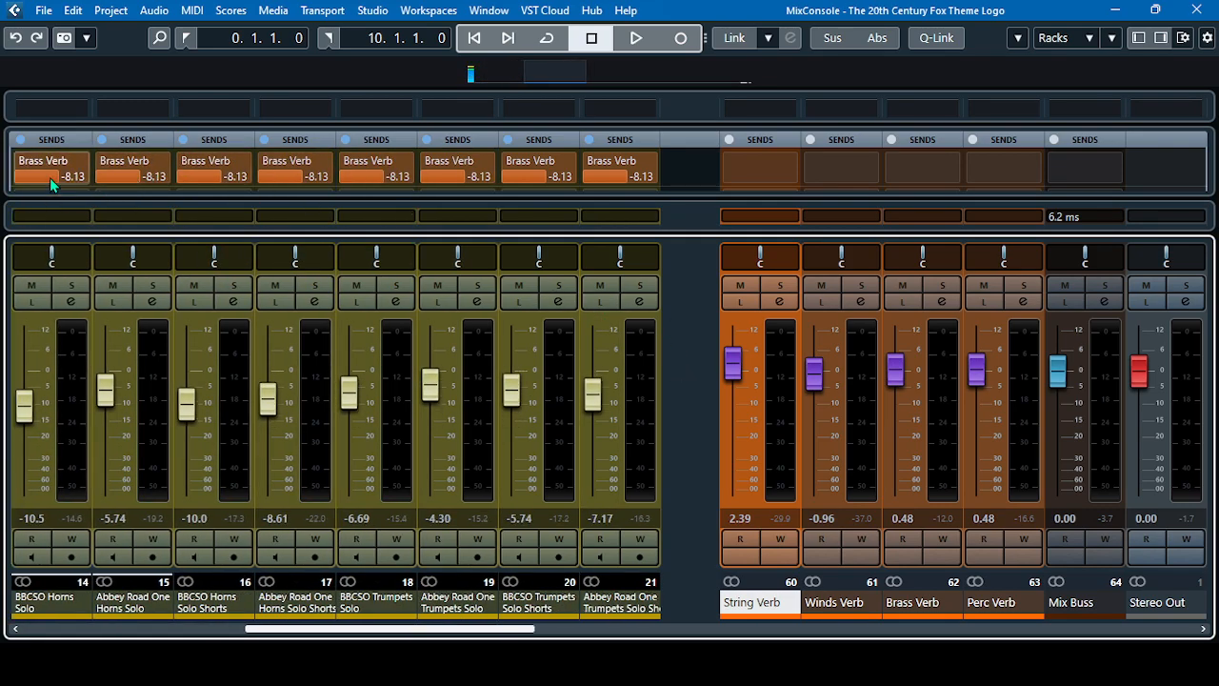
scroll(700, 362, left, 10)
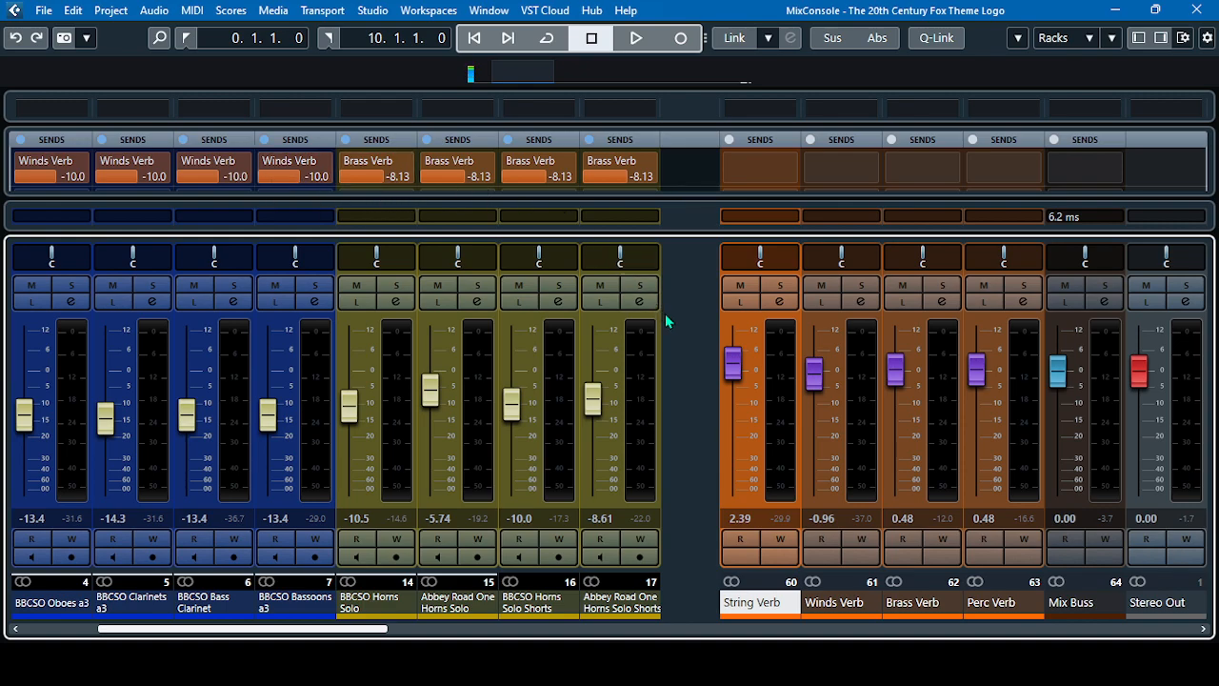
scroll(700, 351, right, 8)
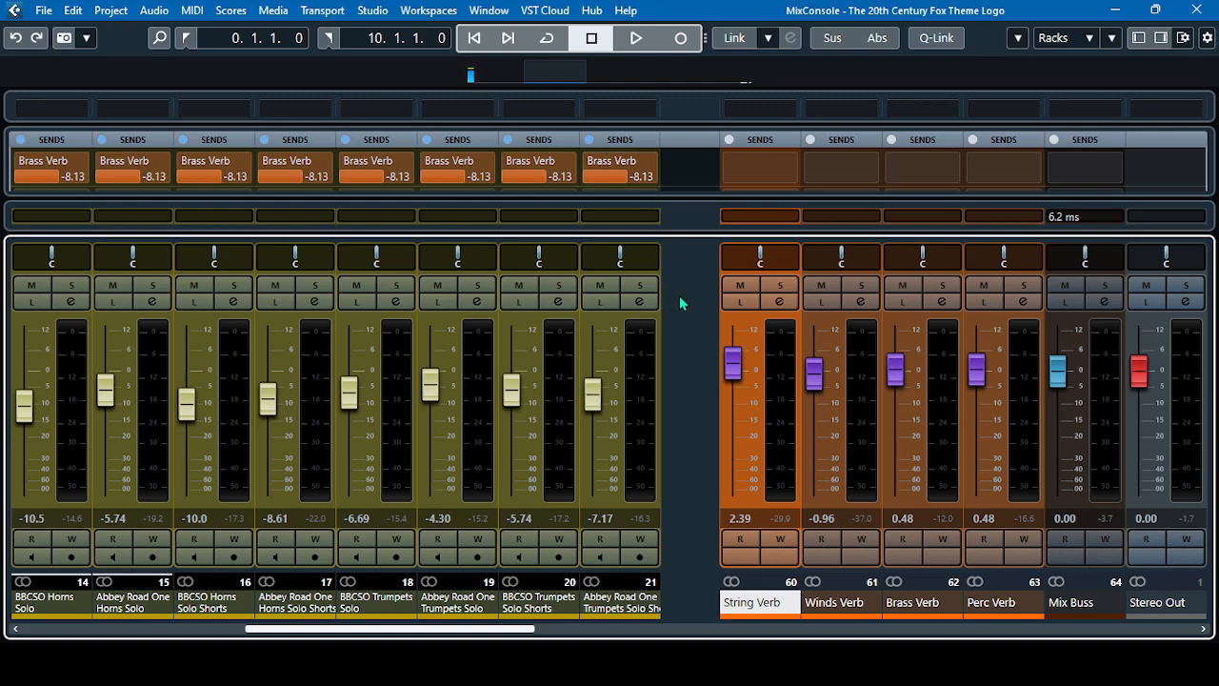
scroll(685, 301, down, 3)
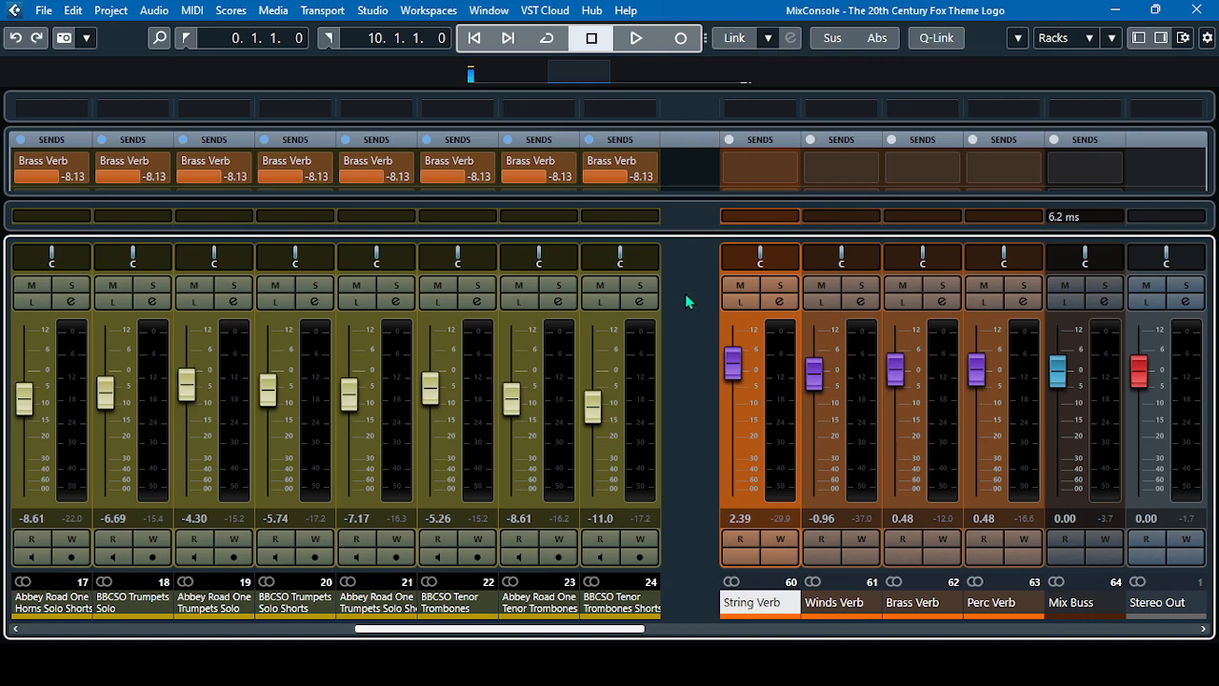
scroll(686, 298, right, 5)
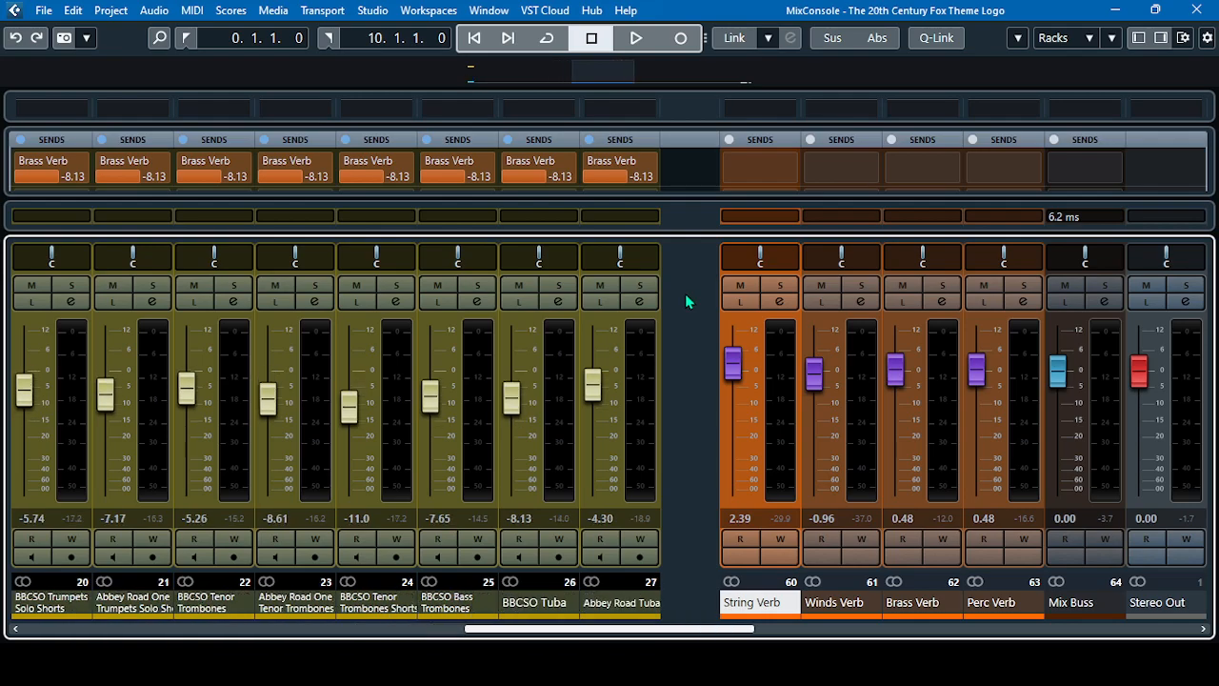
scroll(685, 294, right, 2)
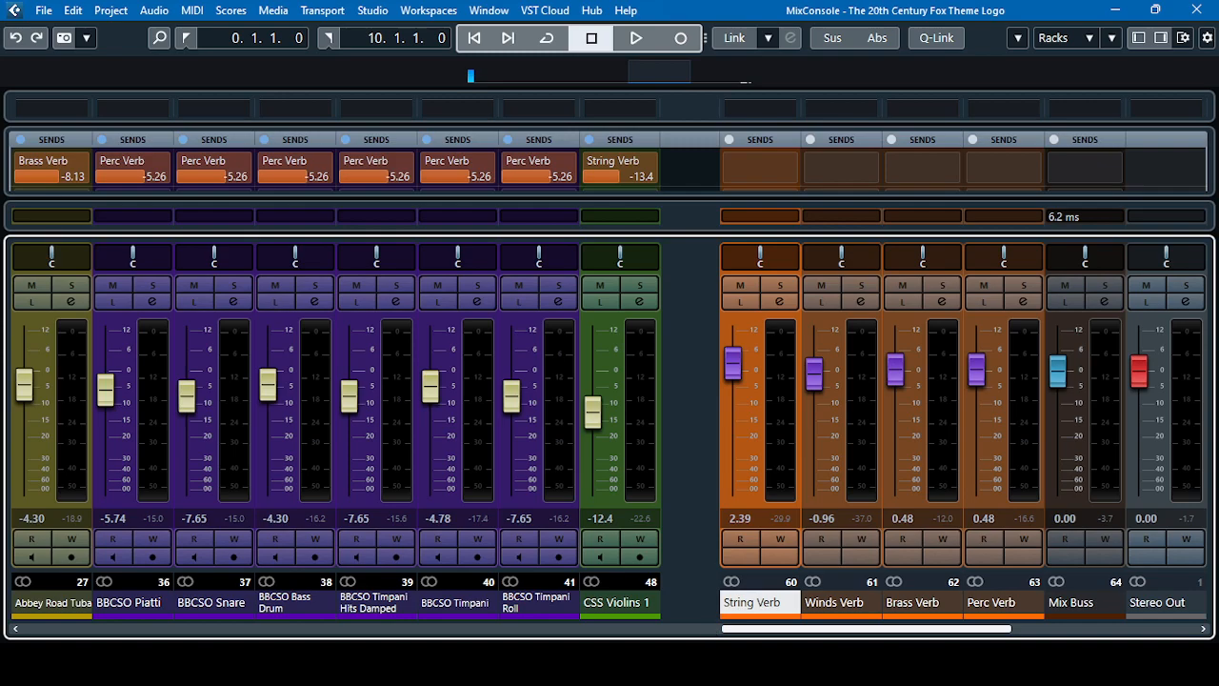
Return to the project window and go through the Winds Verb, Brass Verb and Perc Verb FX tracks
mouse_move(747, 667)
click(690, 607)
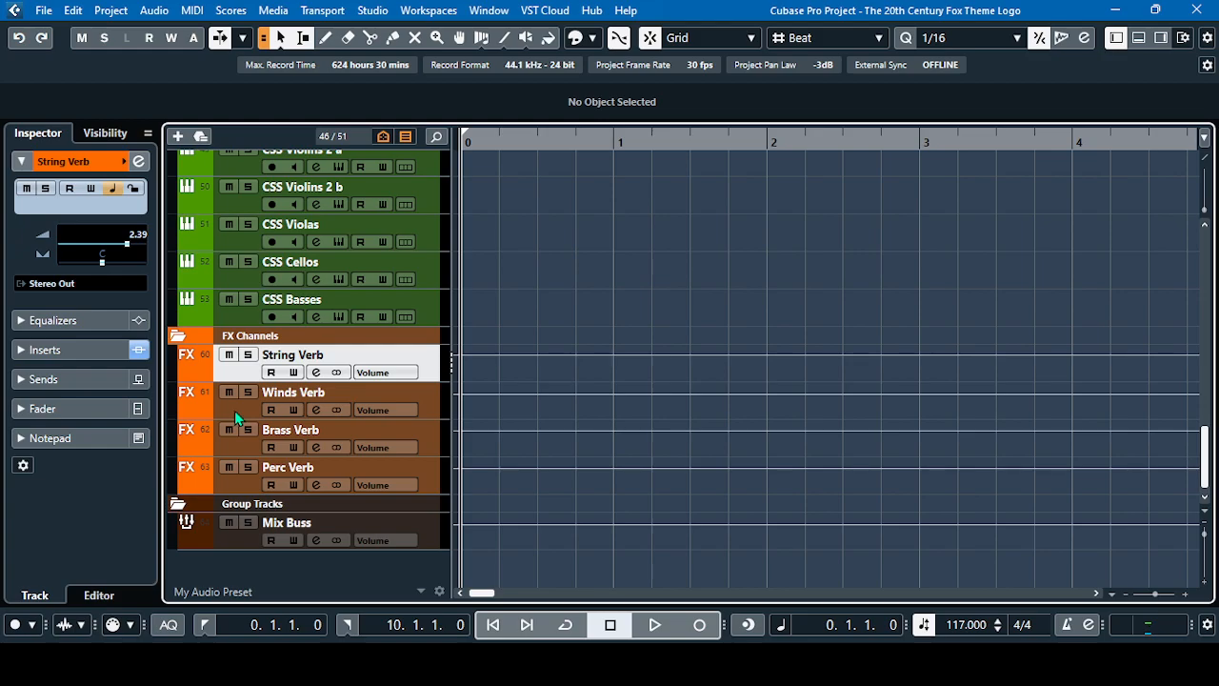
click(242, 408)
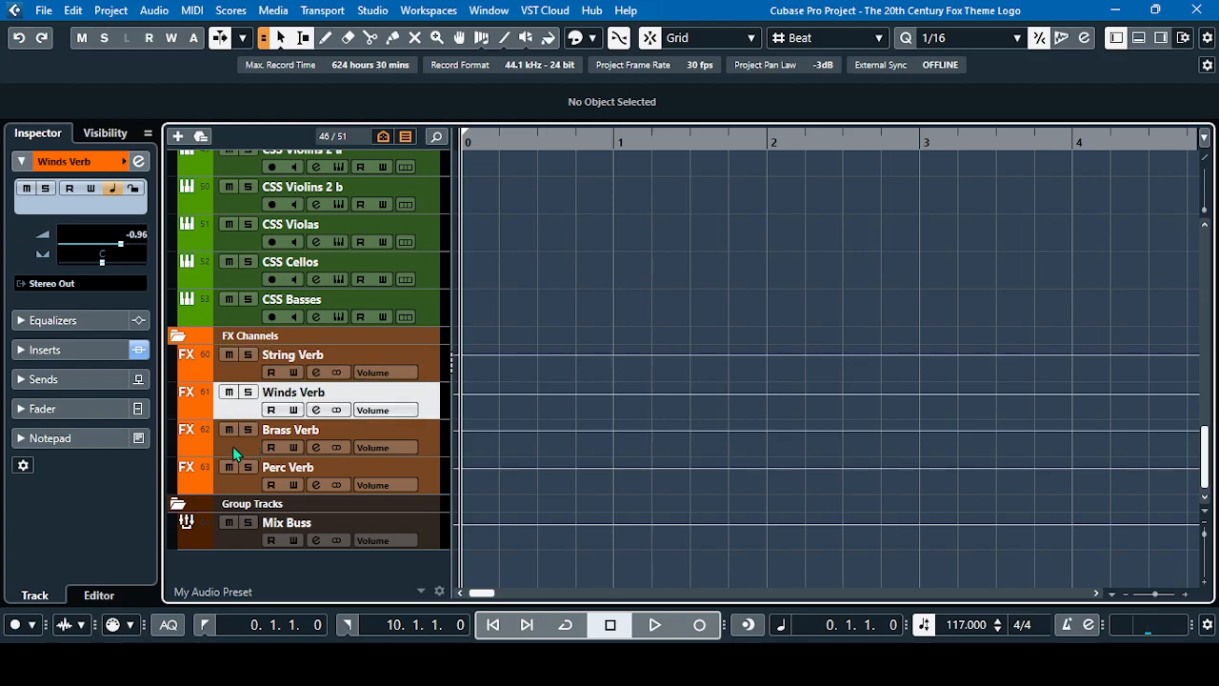
click(233, 446)
click(235, 483)
Open String Verb's ValhallaVintageVerb insert, close the channel settings, and move the plug-in window clear of the track list
click(235, 378)
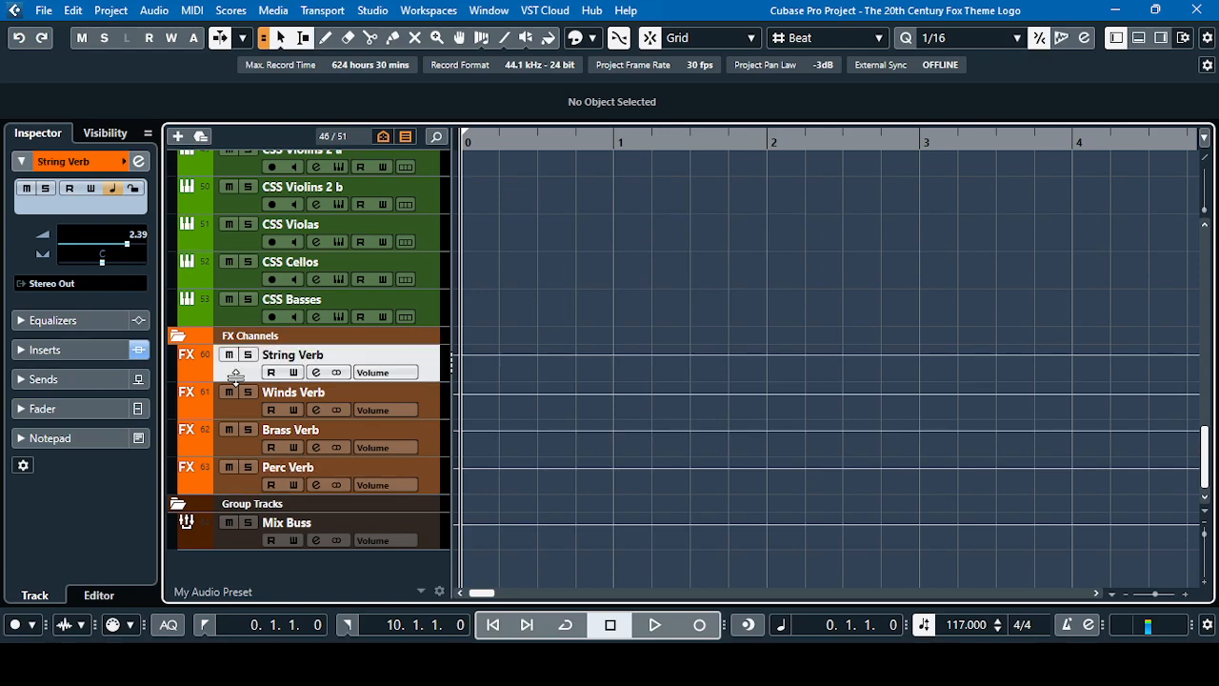
click(319, 375)
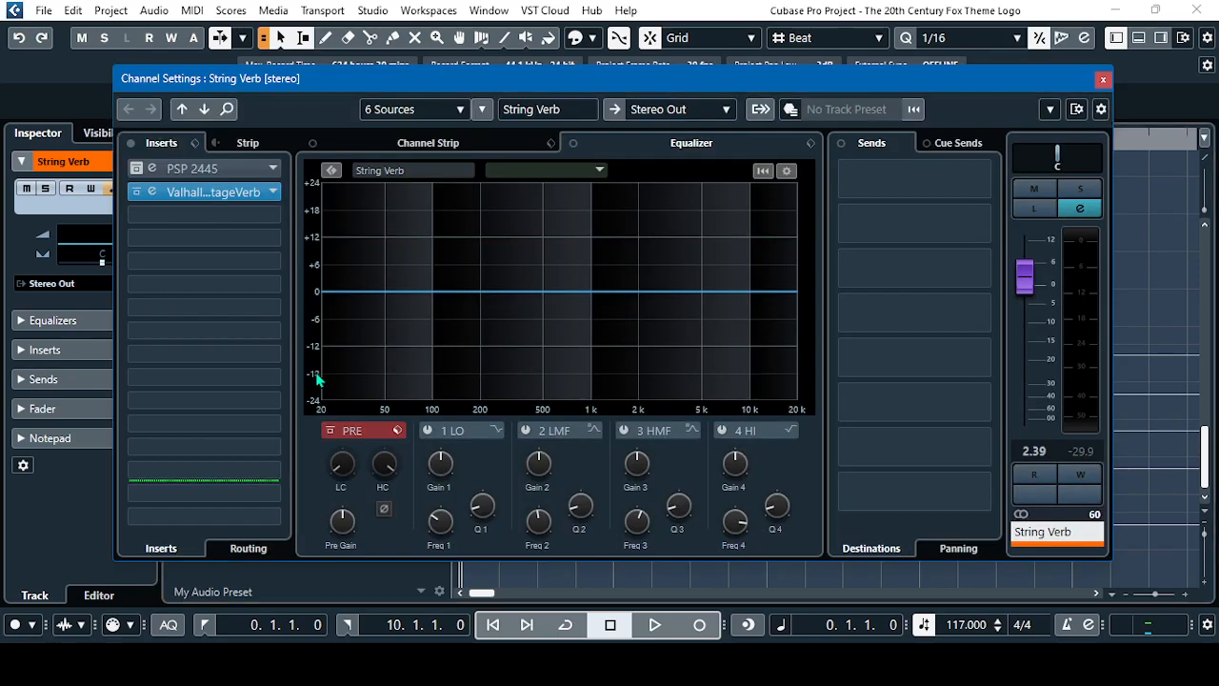
click(214, 192)
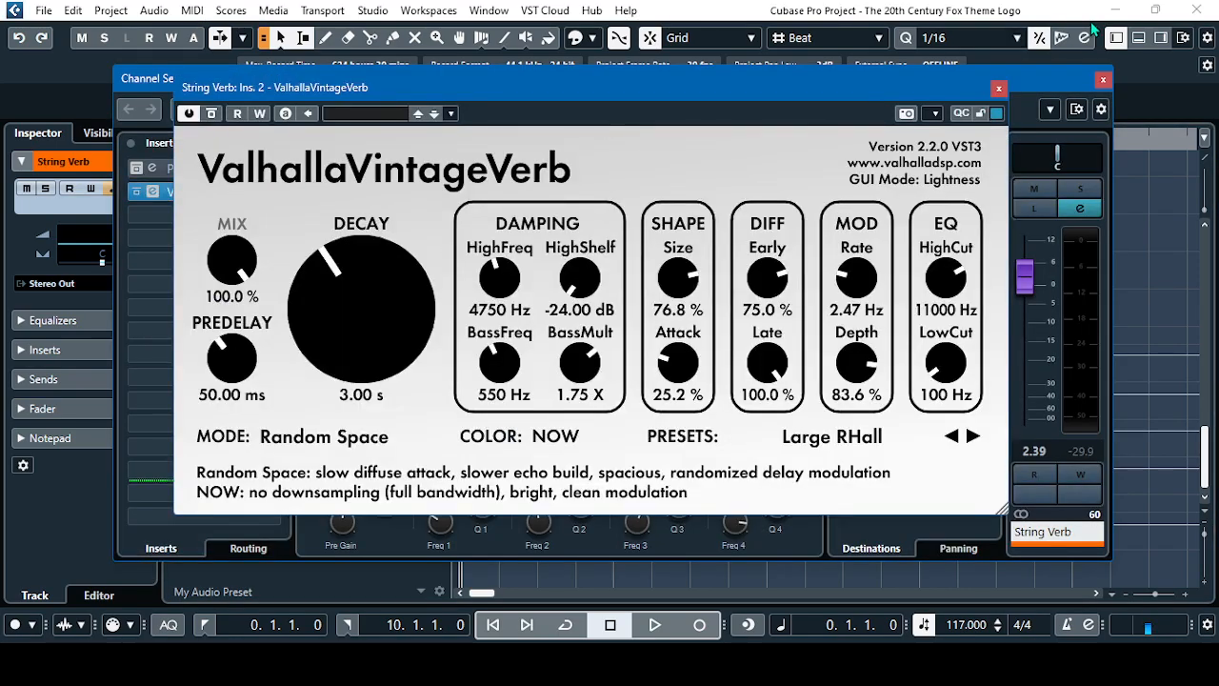
click(1104, 80)
drag(897, 108, 1093, 40)
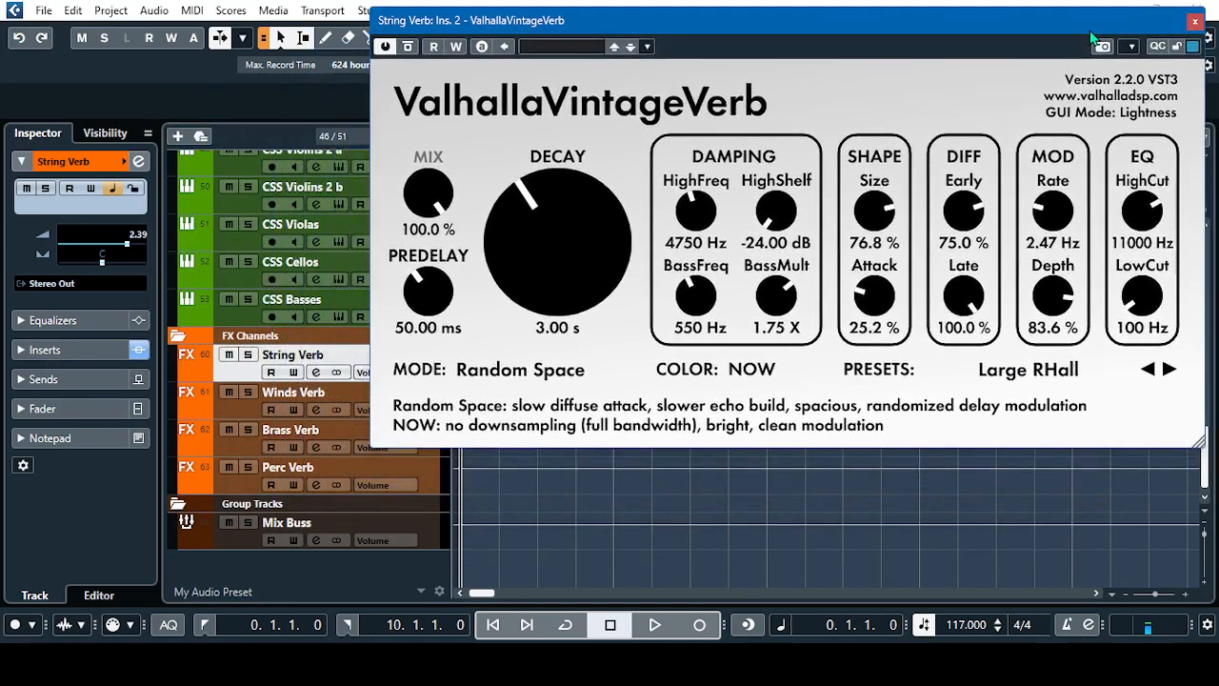
Open Winds Verb's ValhallaVintageVerb insert for comparison, move it off the track list, and close the channel settings
click(232, 410)
click(314, 410)
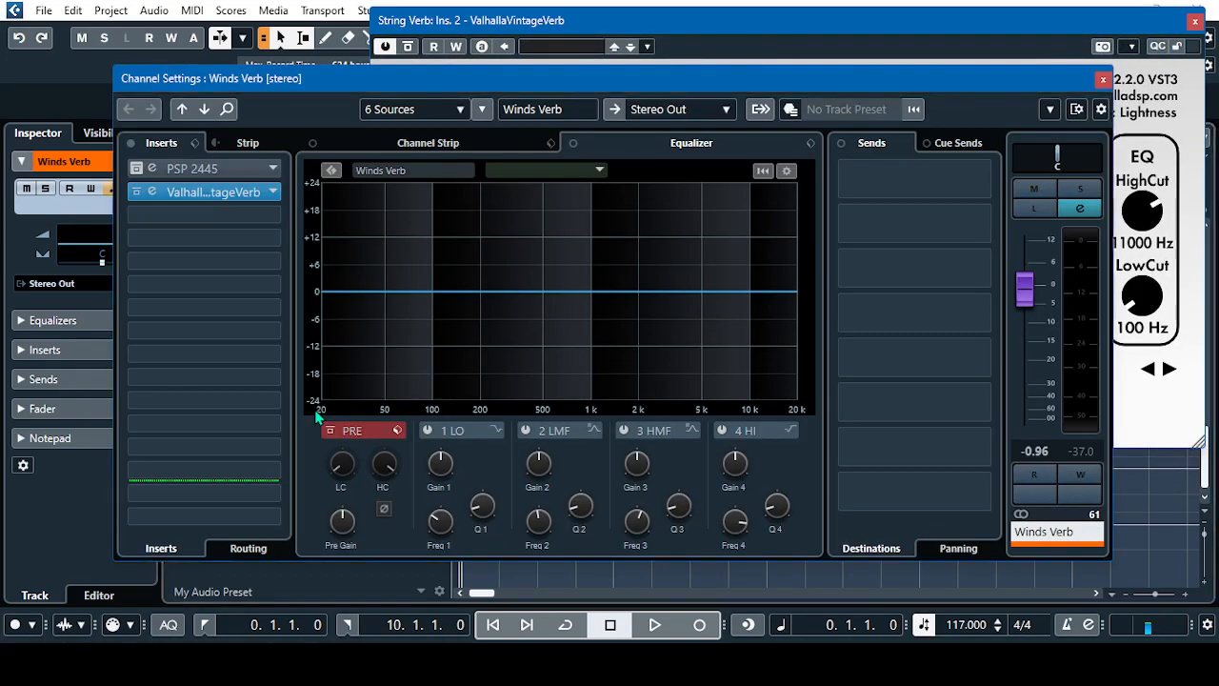
click(215, 193)
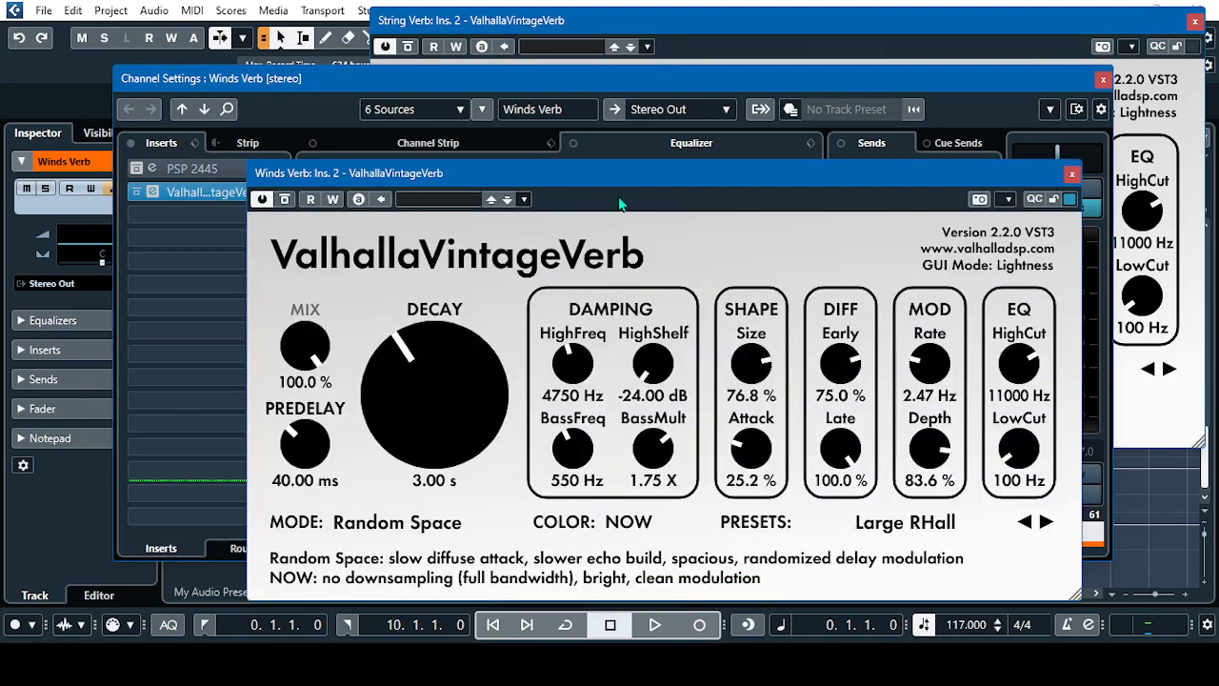
drag(810, 169, 964, 179)
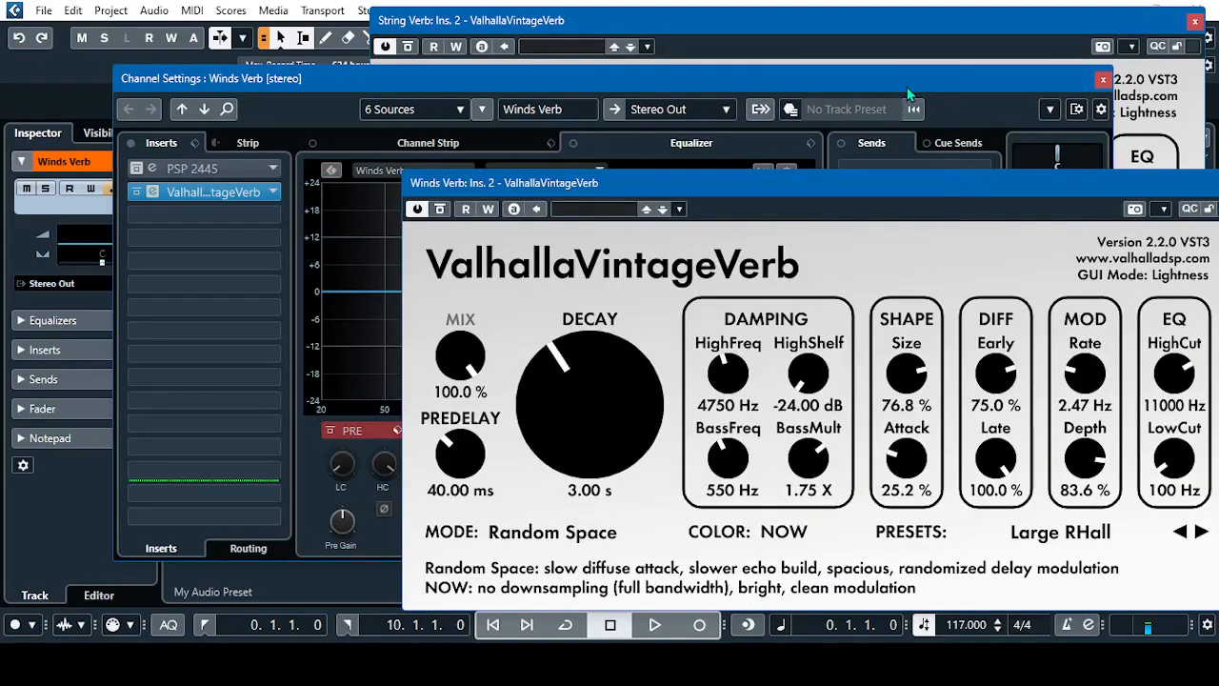
click(1103, 80)
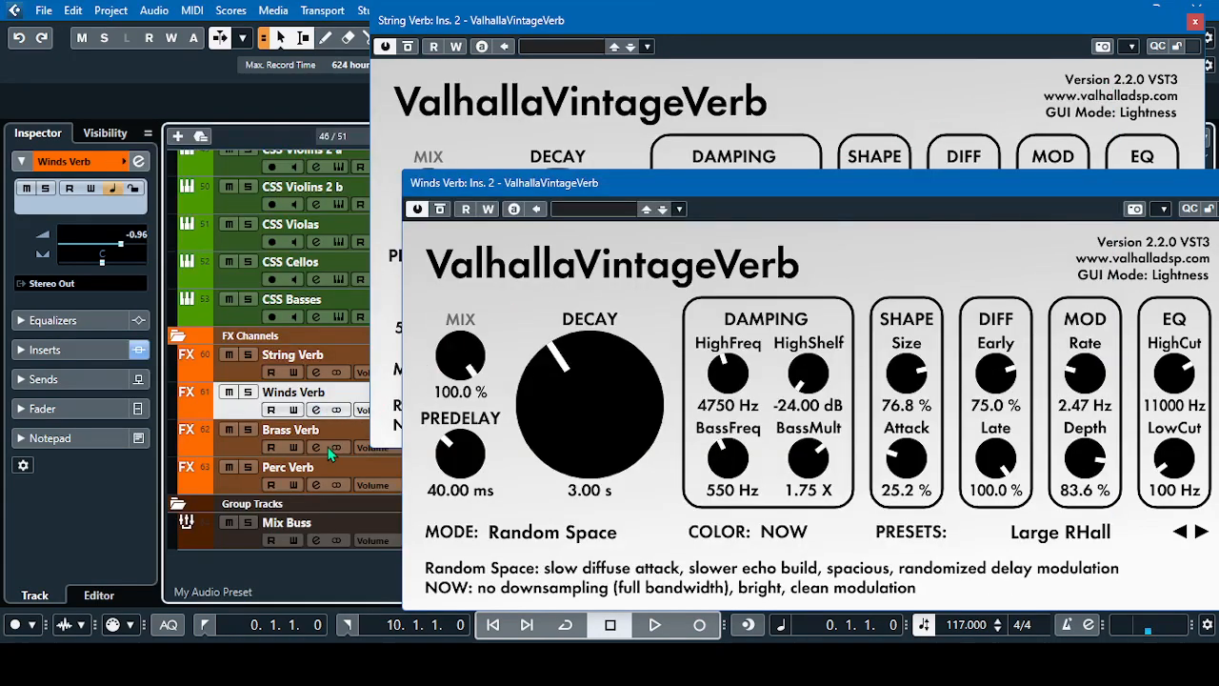
Open Brass Verb's ValhallaVintageVerb insert, close the channel settings, and move the plug-in window clear of the track list
click(239, 454)
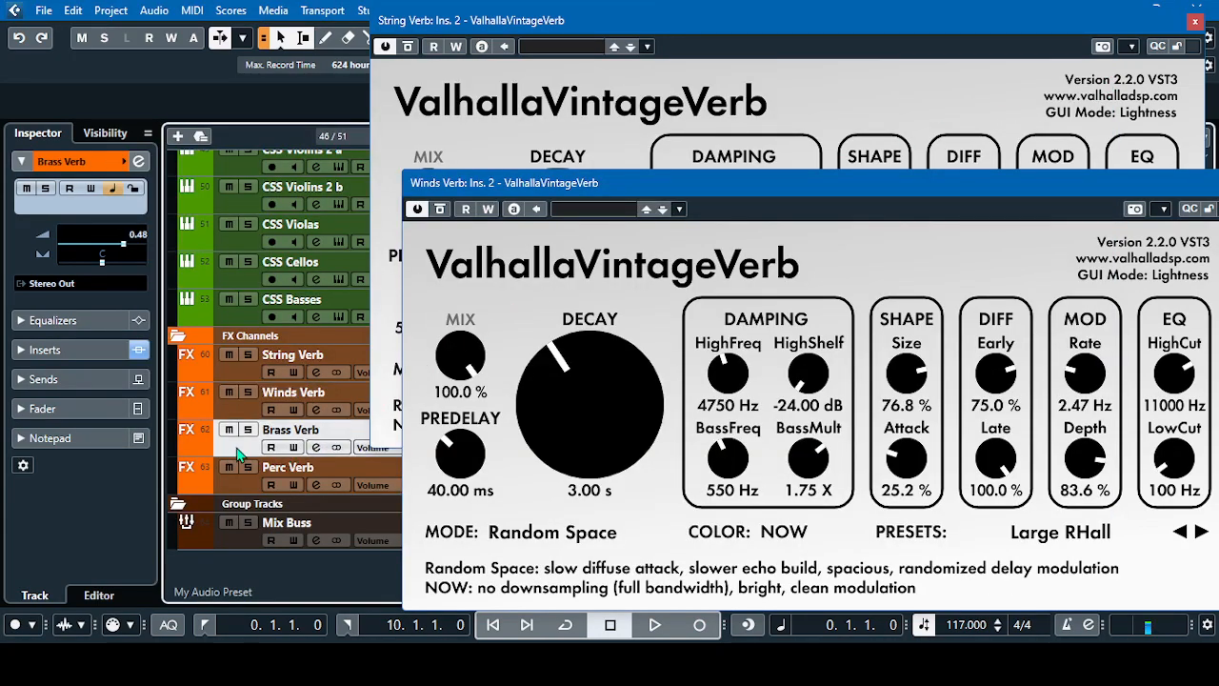
click(318, 450)
click(202, 194)
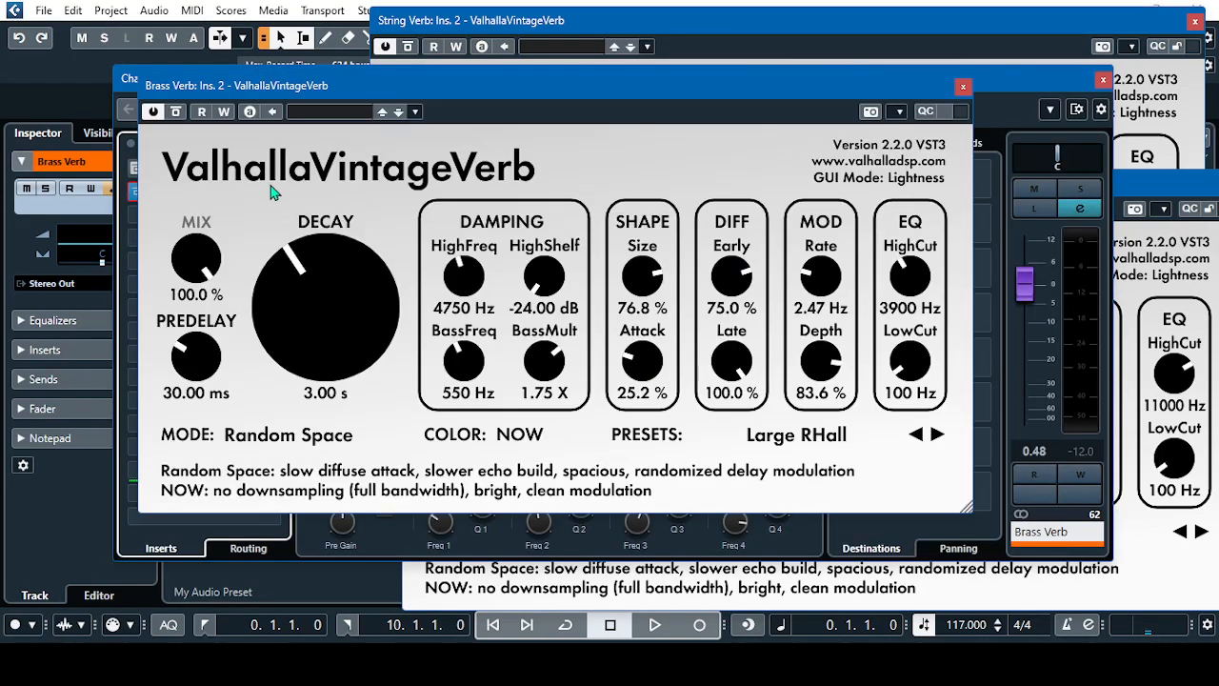
click(963, 85)
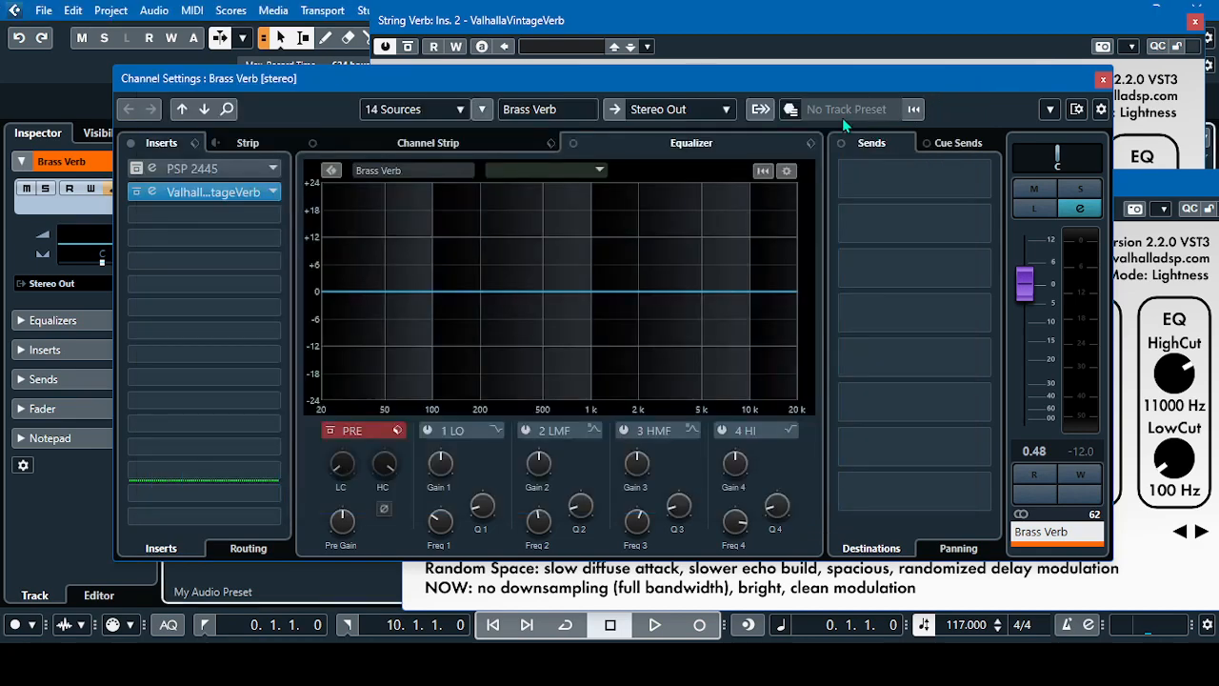
click(238, 192)
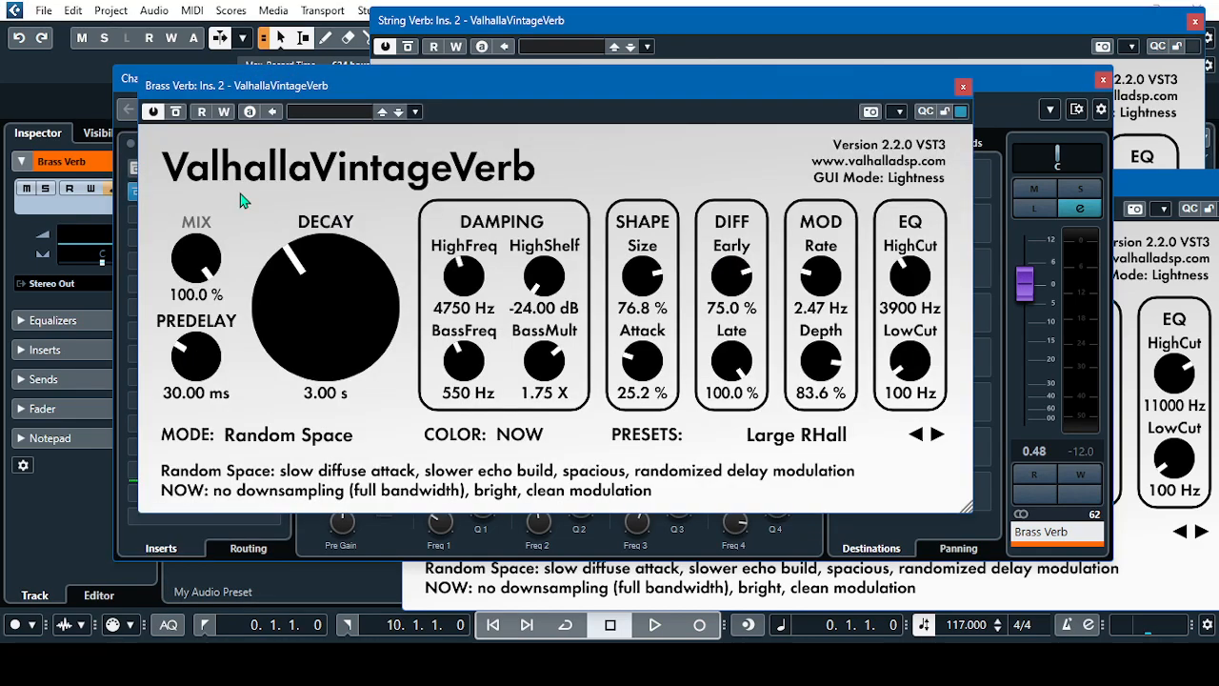
click(1102, 78)
drag(778, 96, 1074, 121)
Open Perc Verb's ValhallaVintageVerb insert, close its channel settings, and move the plug-in window off the FX tracks
click(242, 487)
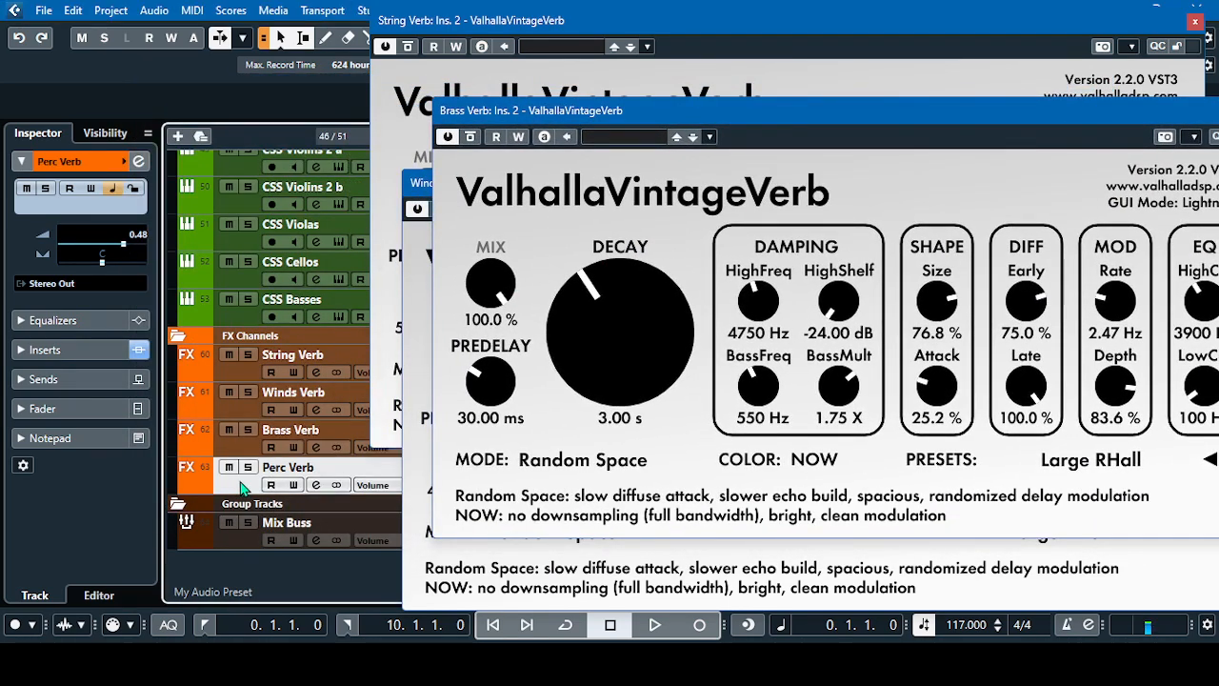
click(316, 484)
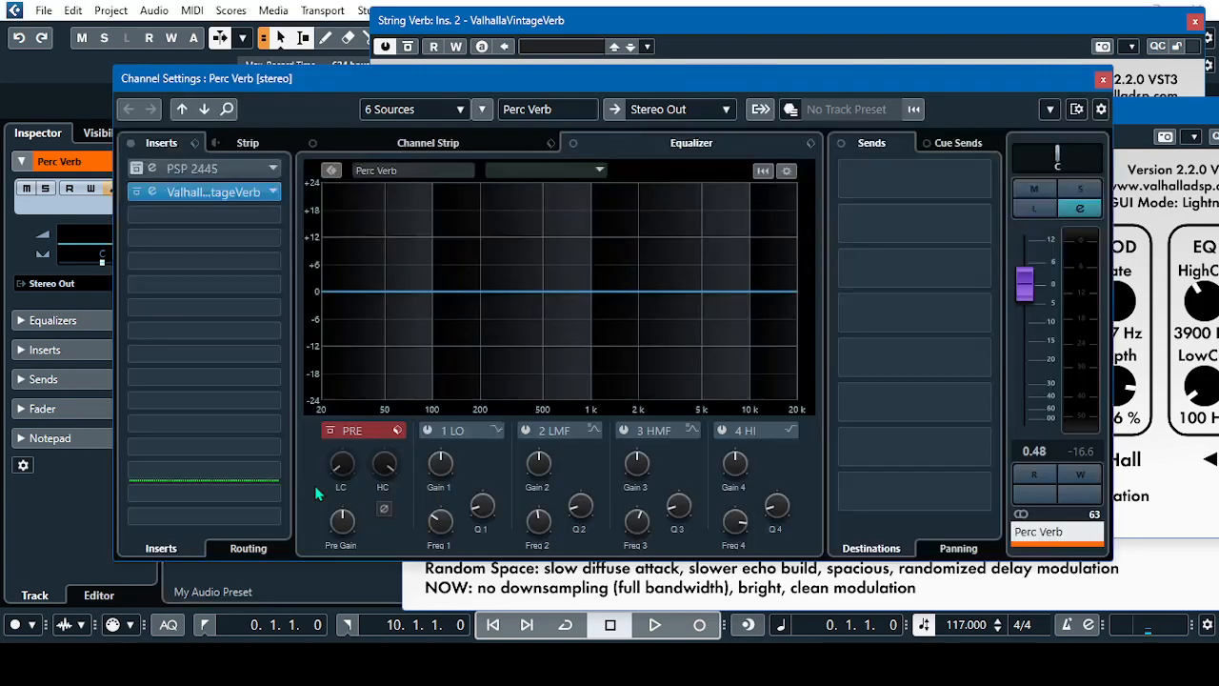
click(206, 190)
click(1103, 78)
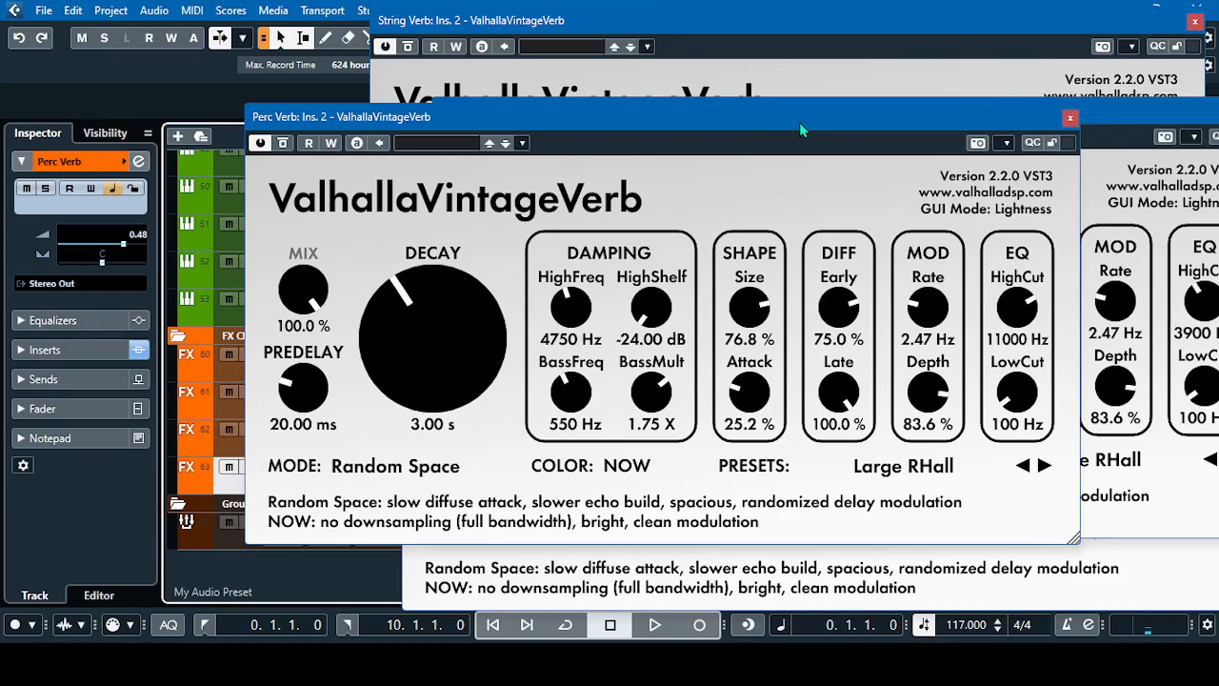
drag(803, 117, 971, 344)
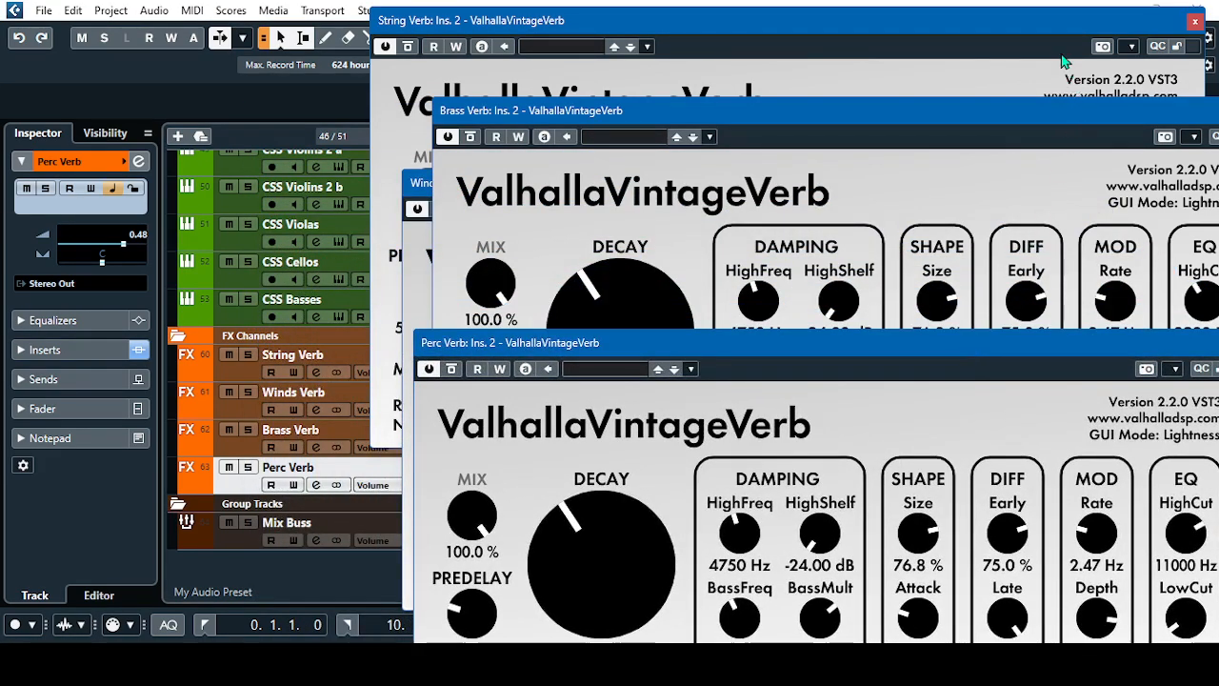
Lower the Brass Verb and Winds Verb plug-in windows and bring the String Verb plug-in window into full view
drag(1053, 121, 1041, 327)
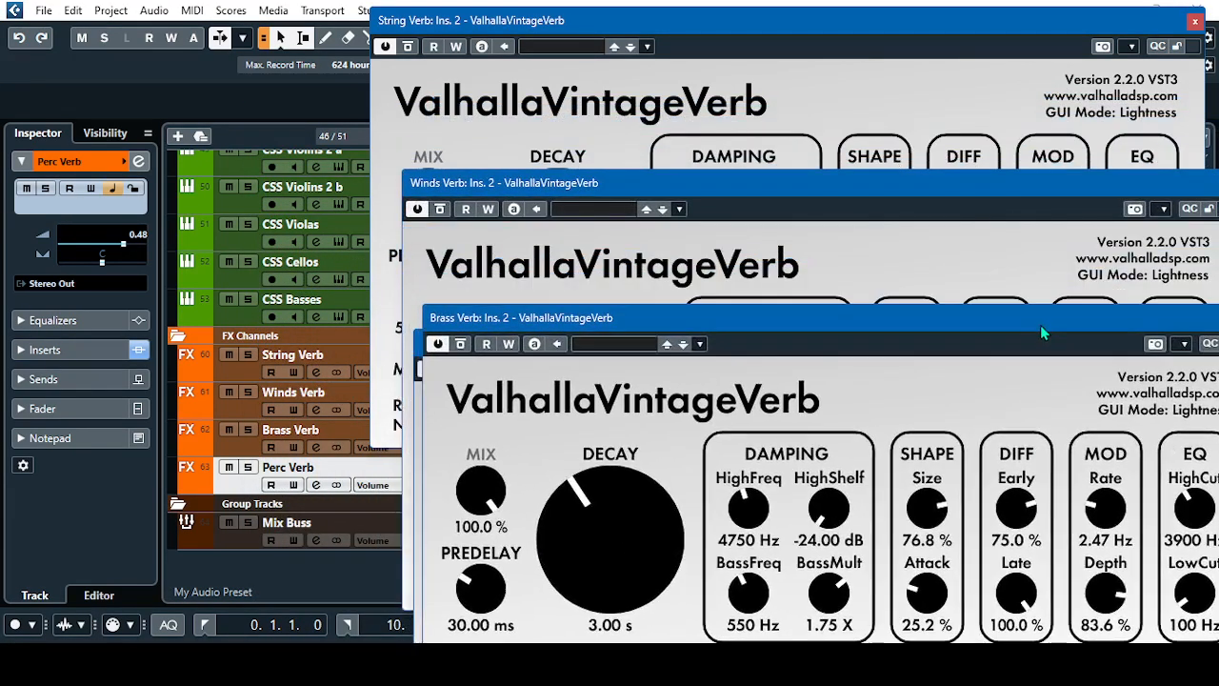
drag(994, 194, 1001, 298)
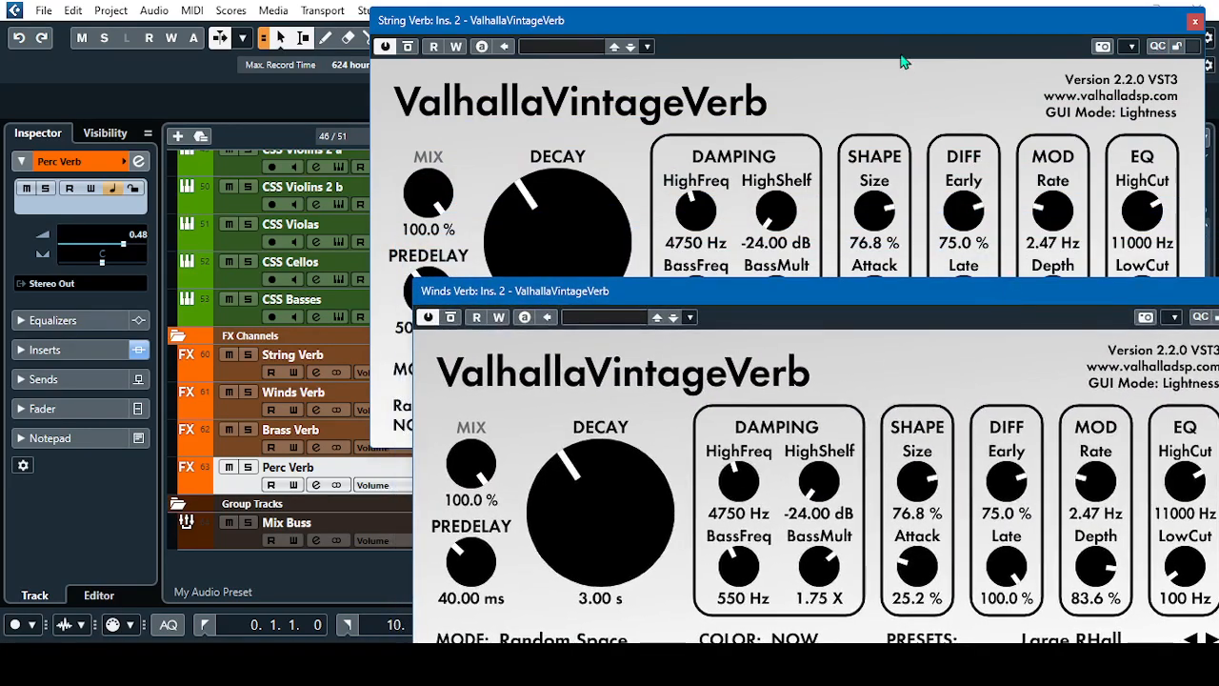
drag(895, 29, 729, 113)
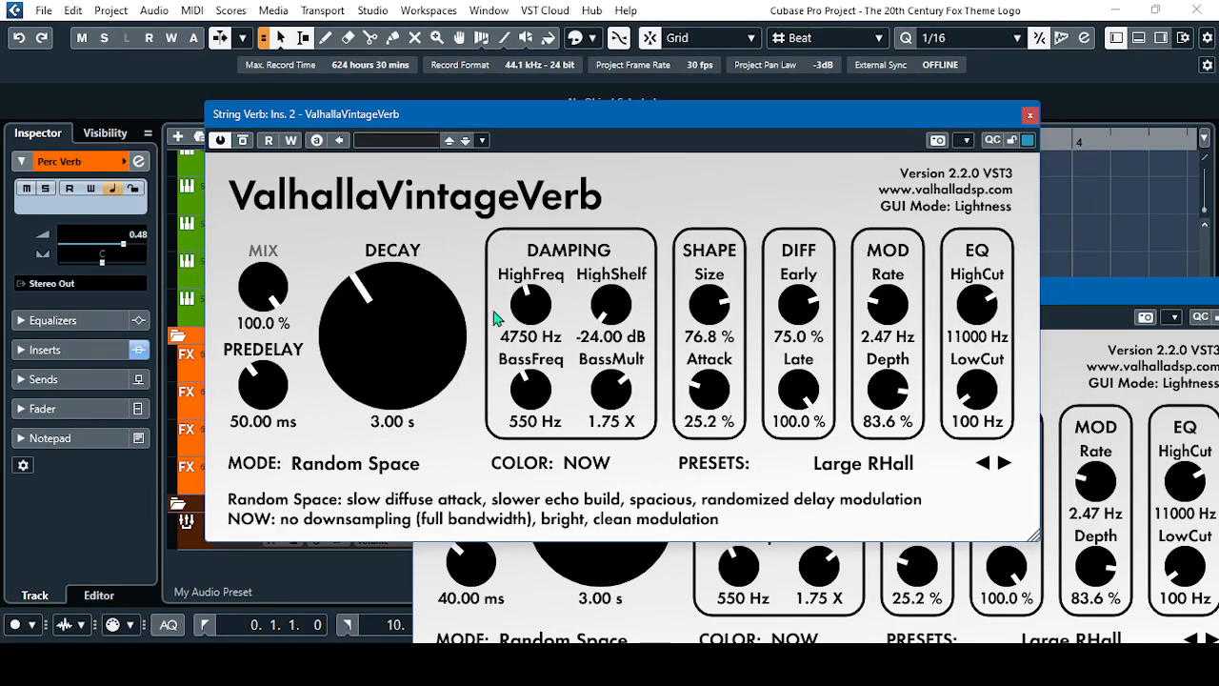
Examine String Verb's reverb settings from predelay and decay through damping, shape, diffusion, modulation and EQ, then set its window aside
drag(775, 116, 748, 117)
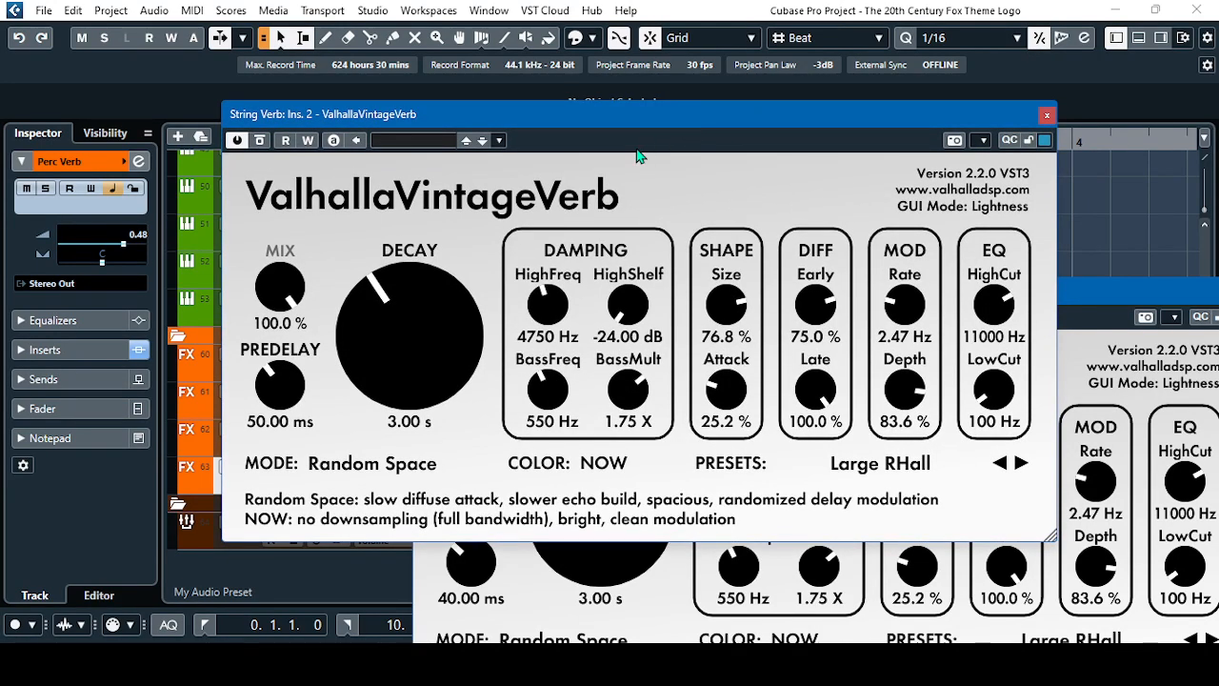
drag(684, 124, 682, 116)
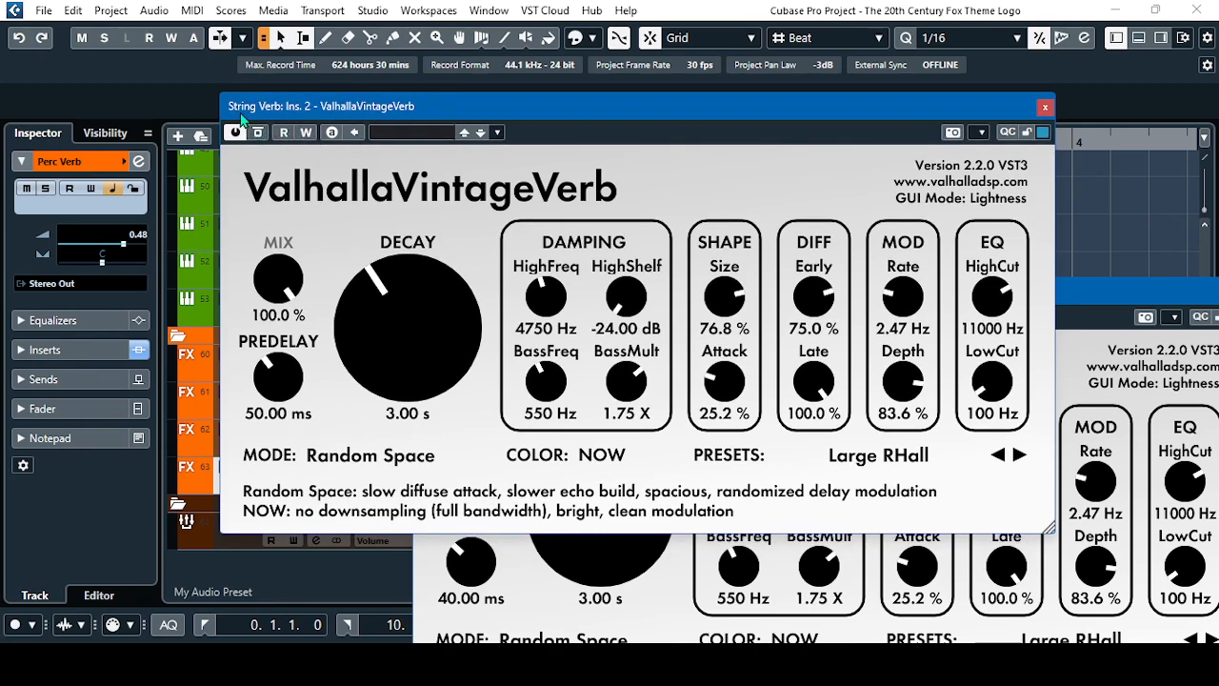
drag(711, 101, 701, 90)
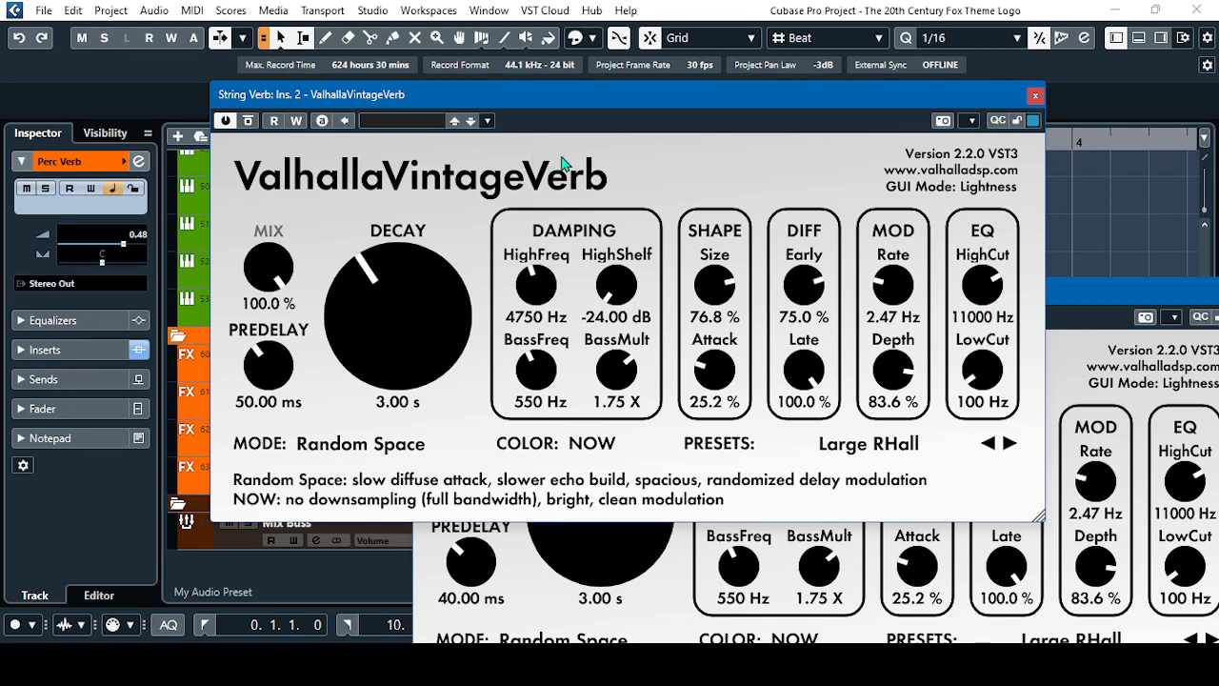
drag(887, 95, 843, 66)
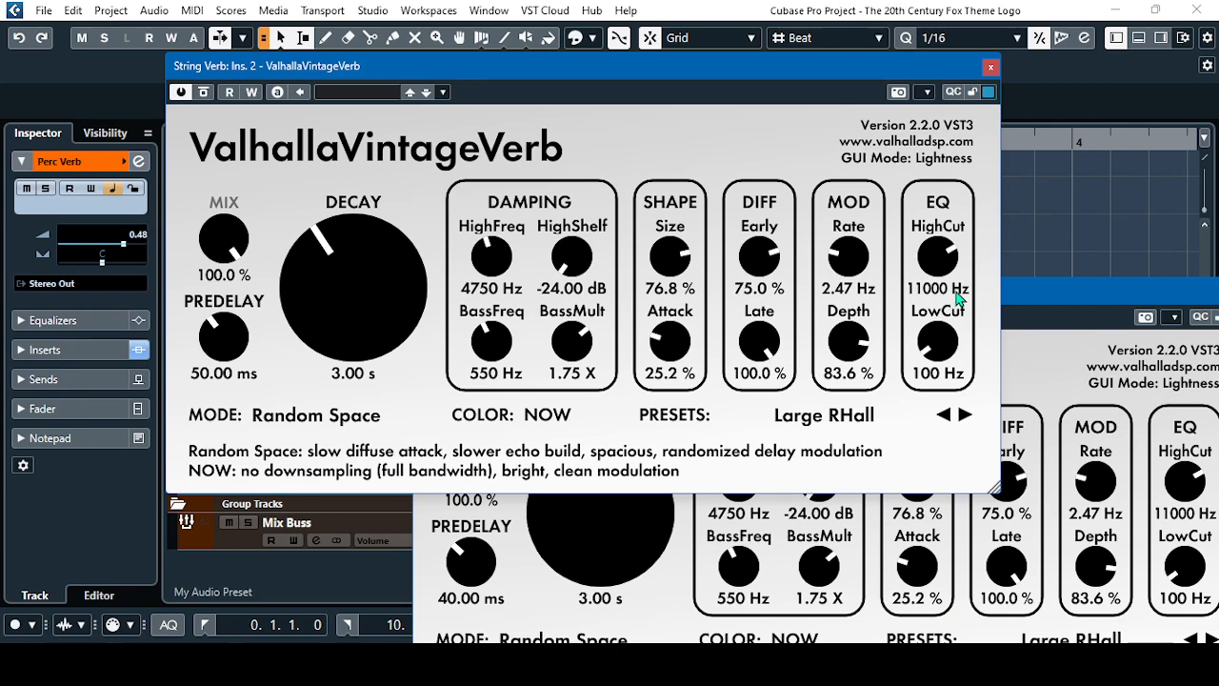
click(956, 336)
drag(886, 69, 890, 49)
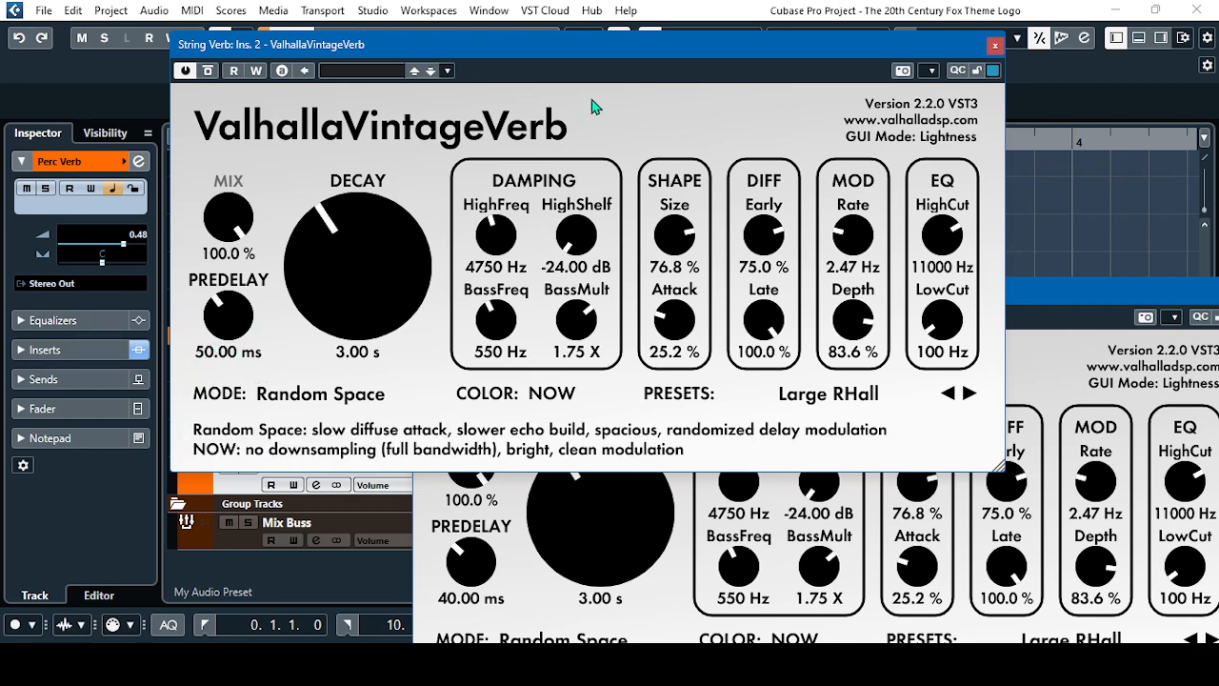
drag(773, 44, 755, 18)
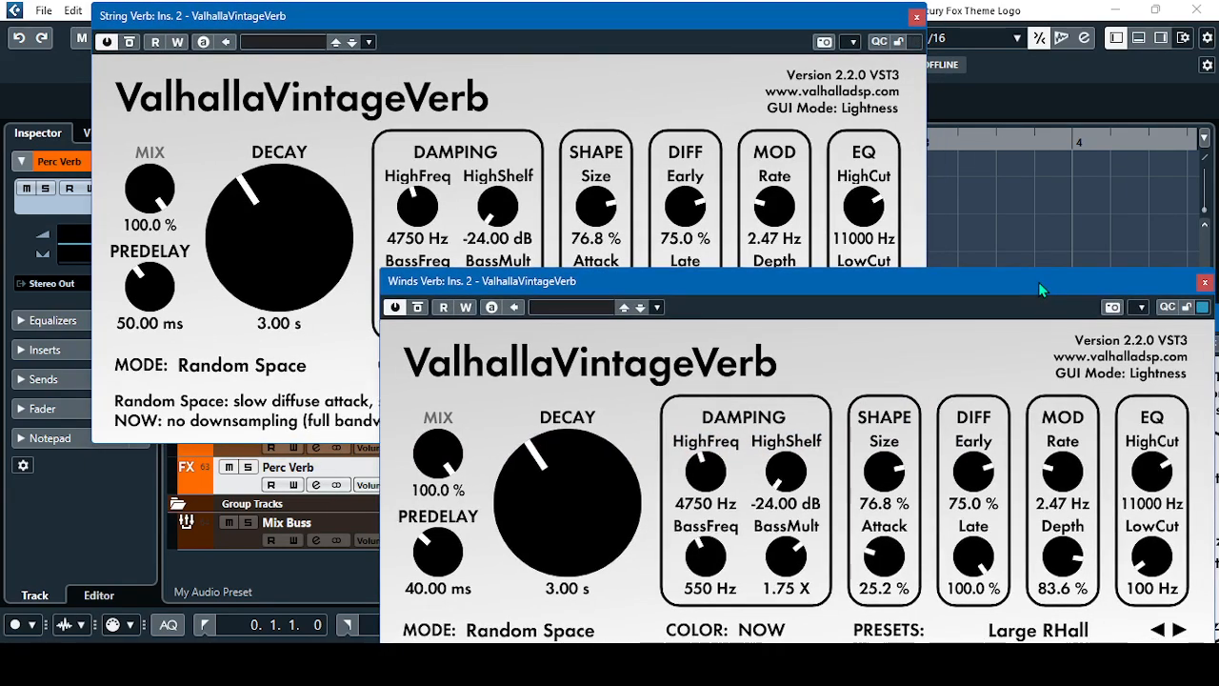
Bring the Winds Verb plug-in window beside String Verb's and compare its predelay and other reverb settings
drag(1038, 283, 900, 78)
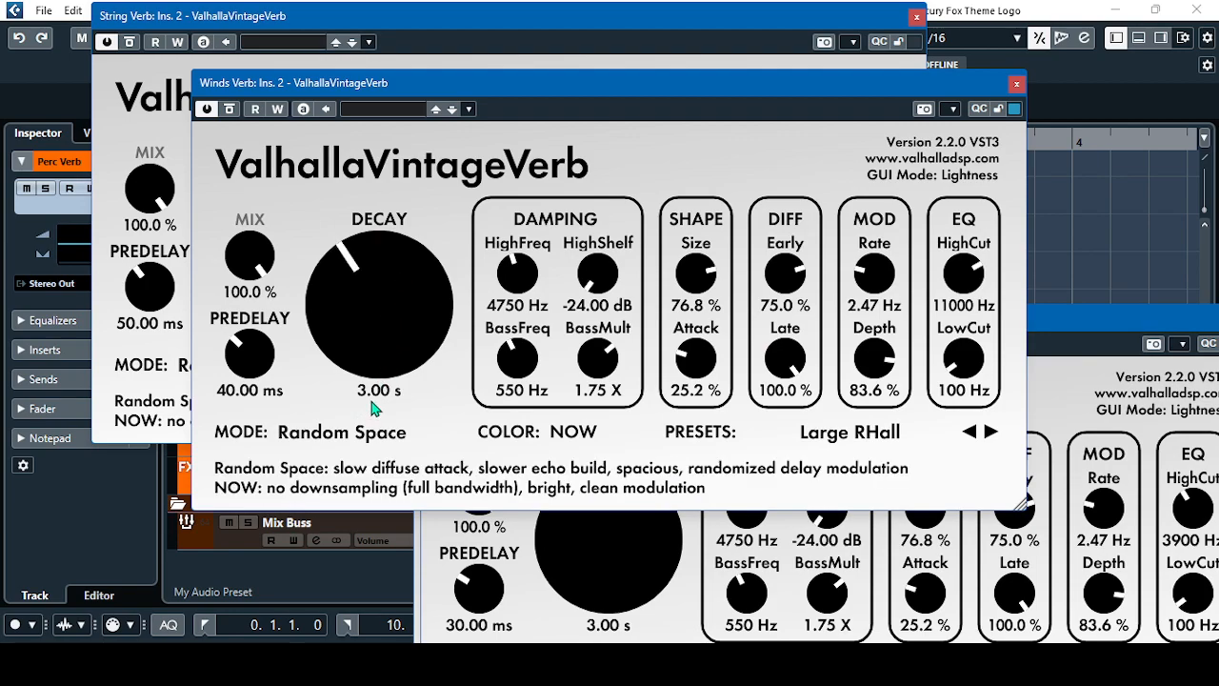
drag(529, 78, 649, 46)
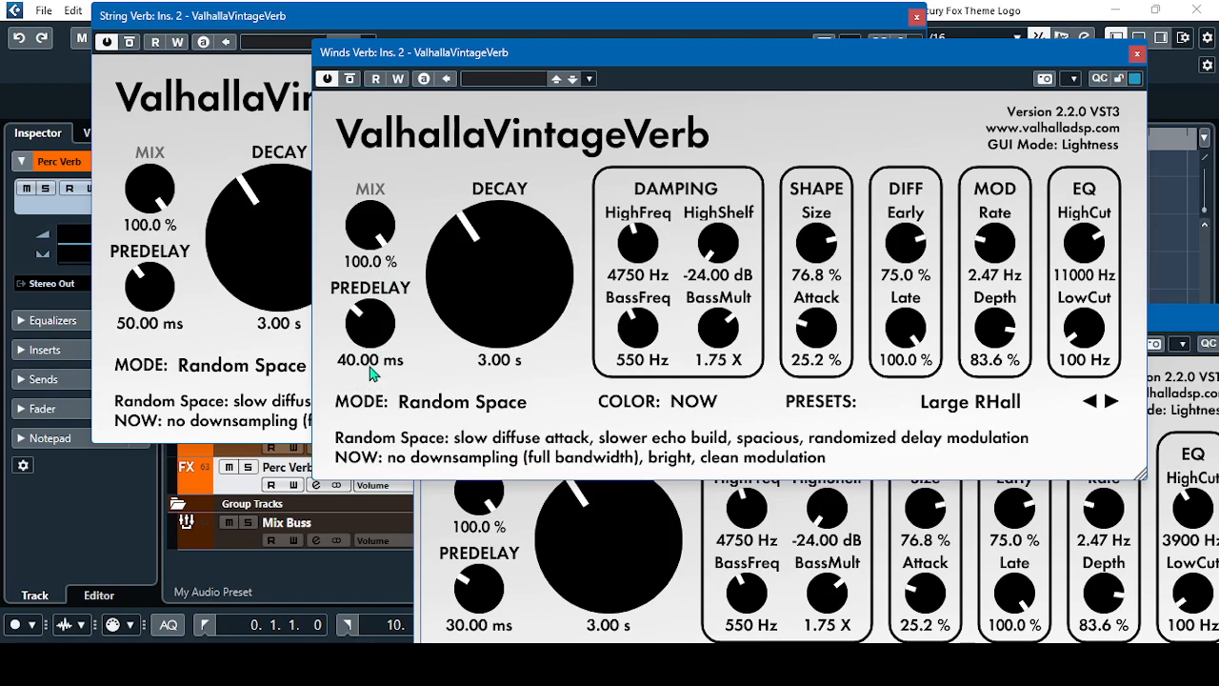
drag(632, 53, 597, 31)
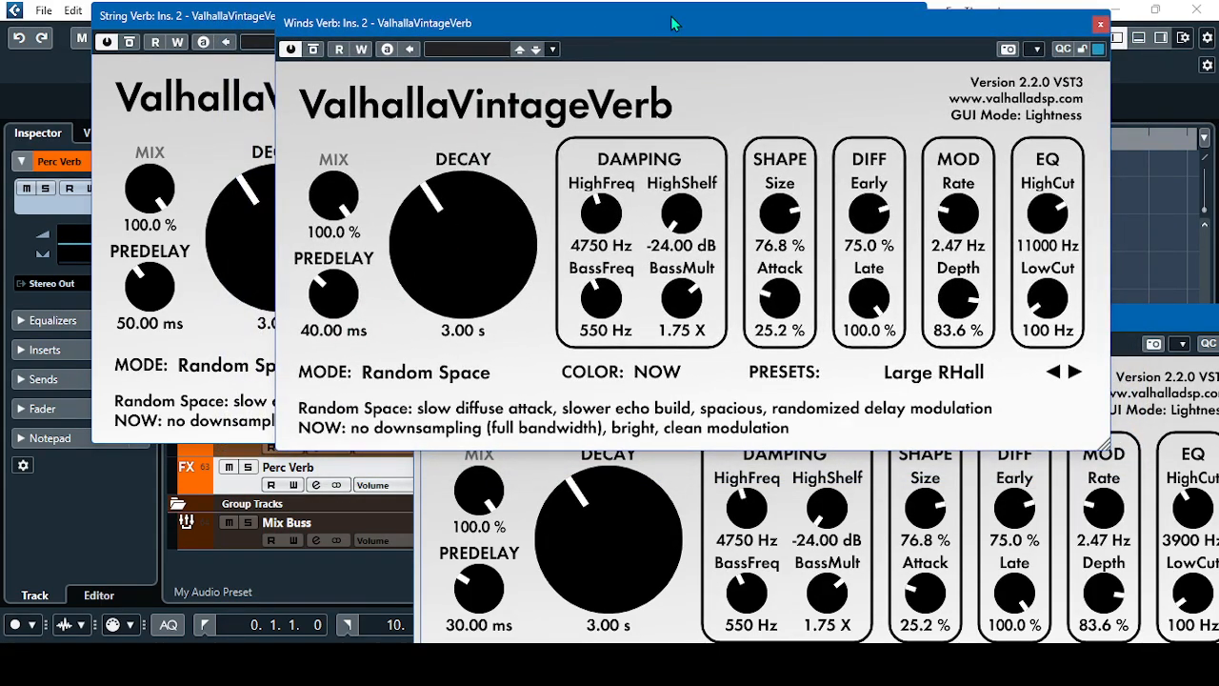
drag(672, 34, 664, 39)
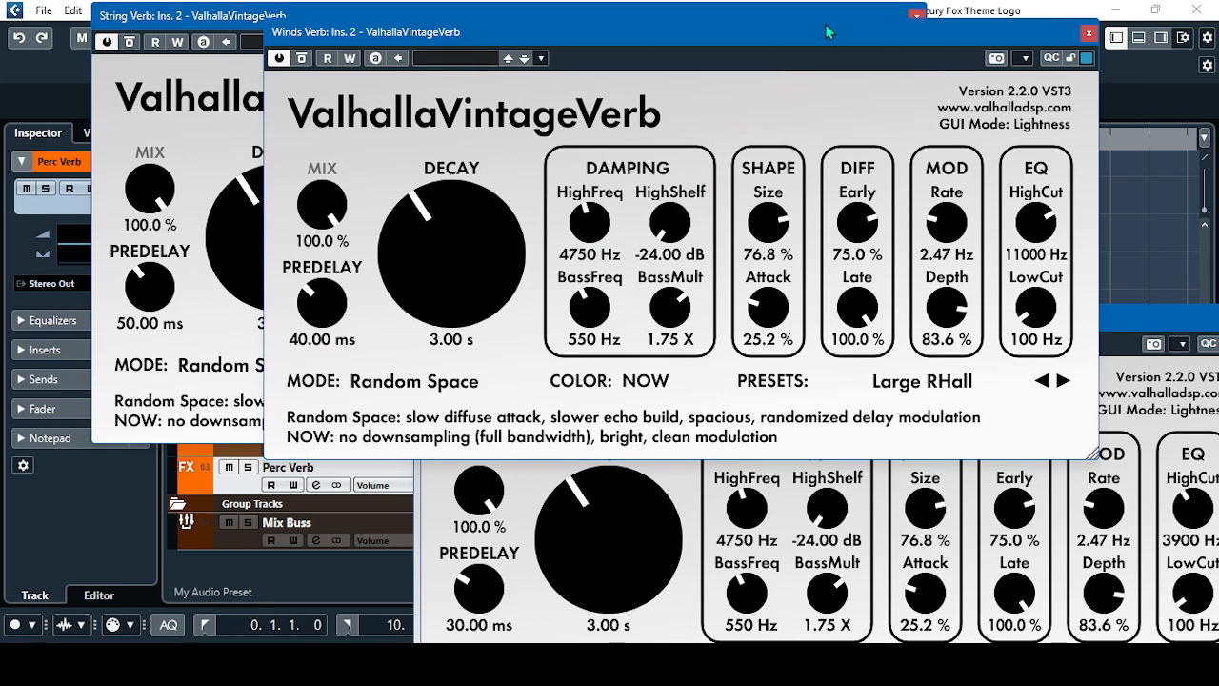
drag(840, 38, 744, 19)
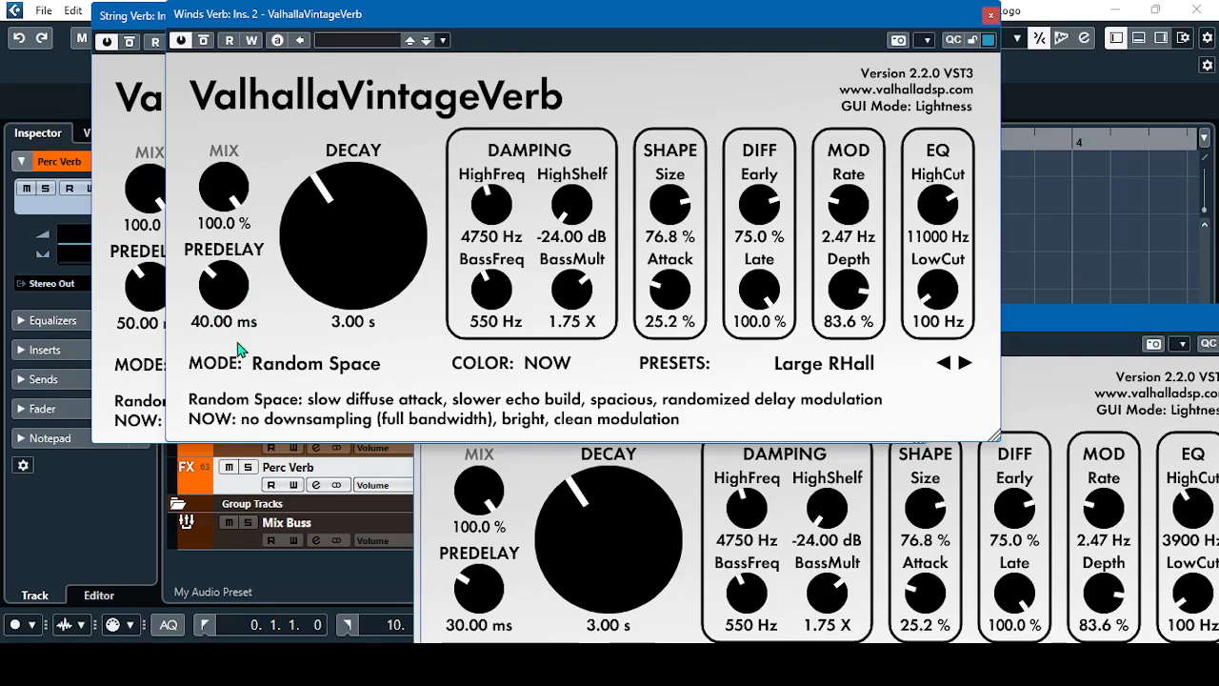
drag(827, 15, 807, 21)
Bring the Brass Verb plug-in window over the others and examine its predelay, damping and high-cut settings
drag(1146, 328, 934, 53)
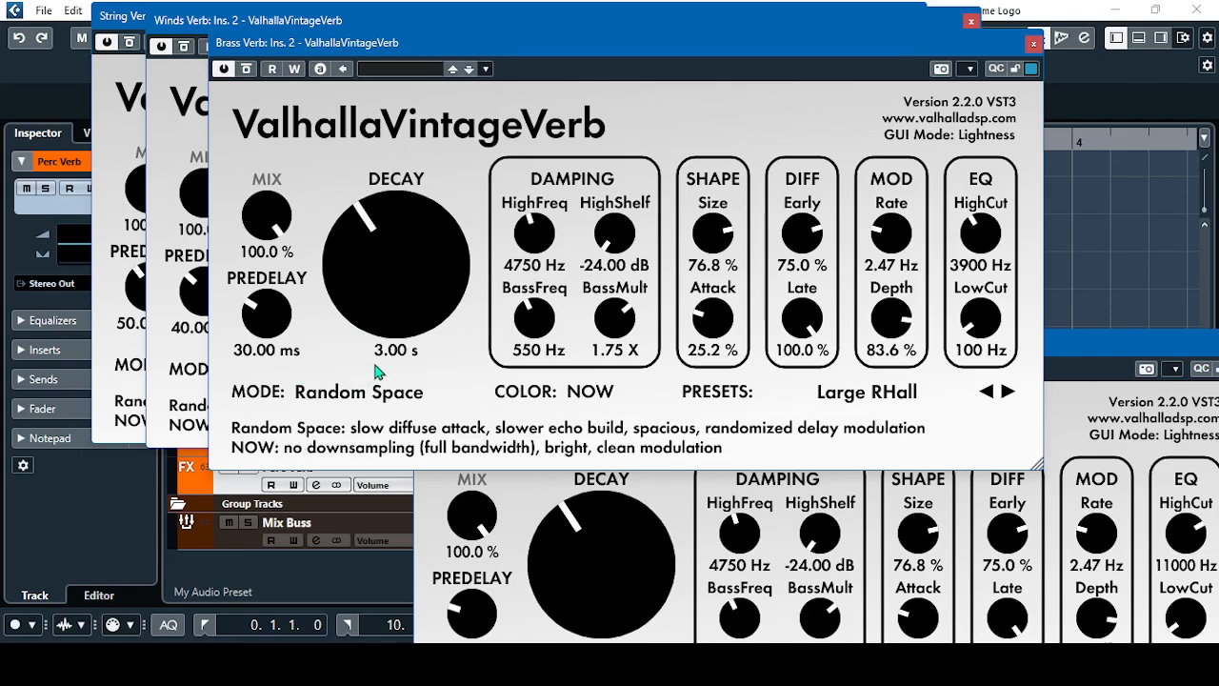
drag(493, 48, 527, 35)
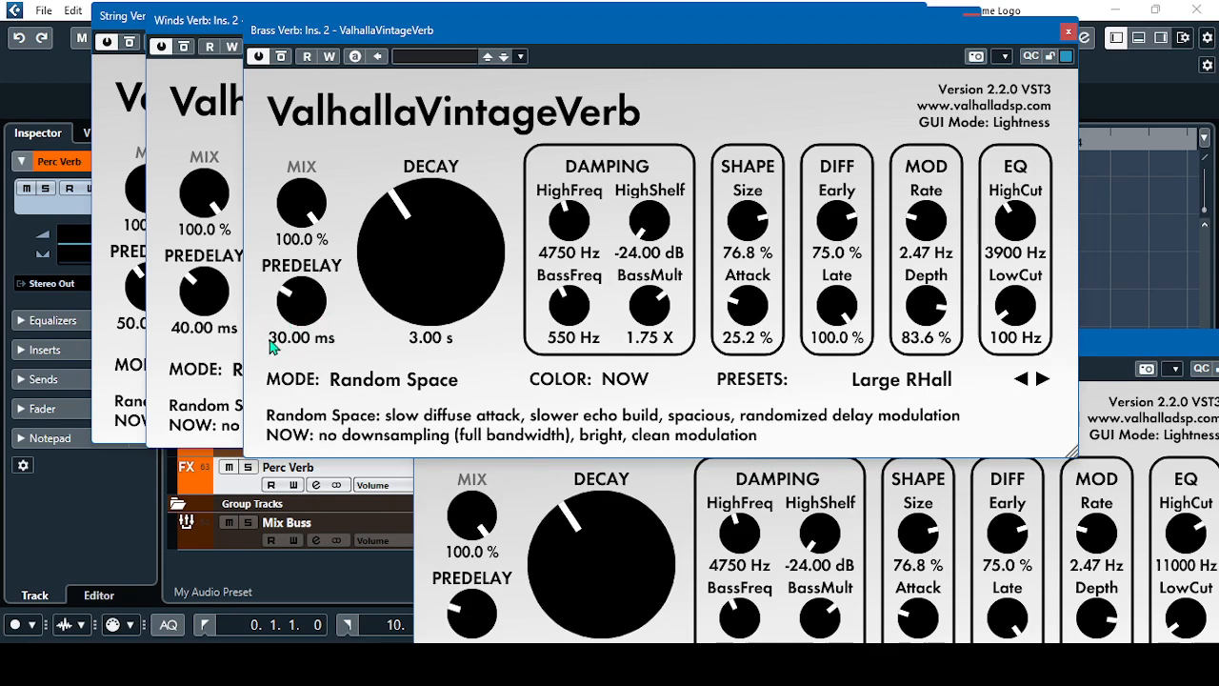
drag(746, 38, 739, 37)
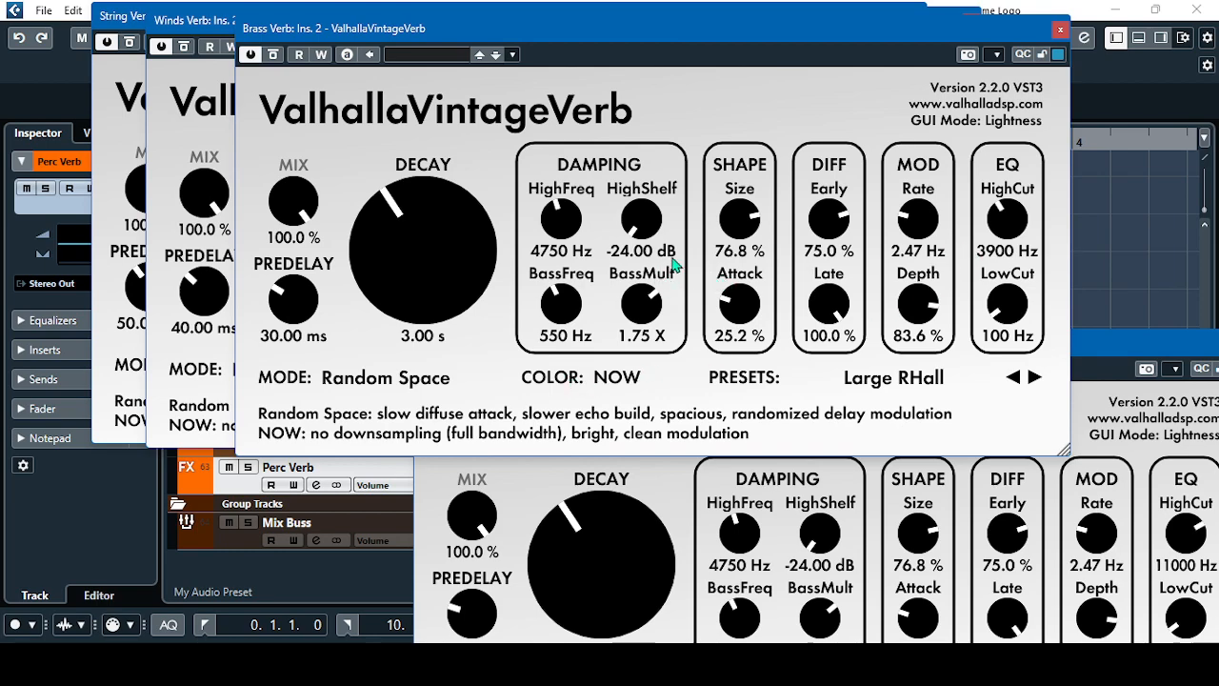
click(335, 34)
Bring the Perc Verb plug-in window into view and fan out all four reverb windows to compare their predelays
drag(1138, 352, 1047, 70)
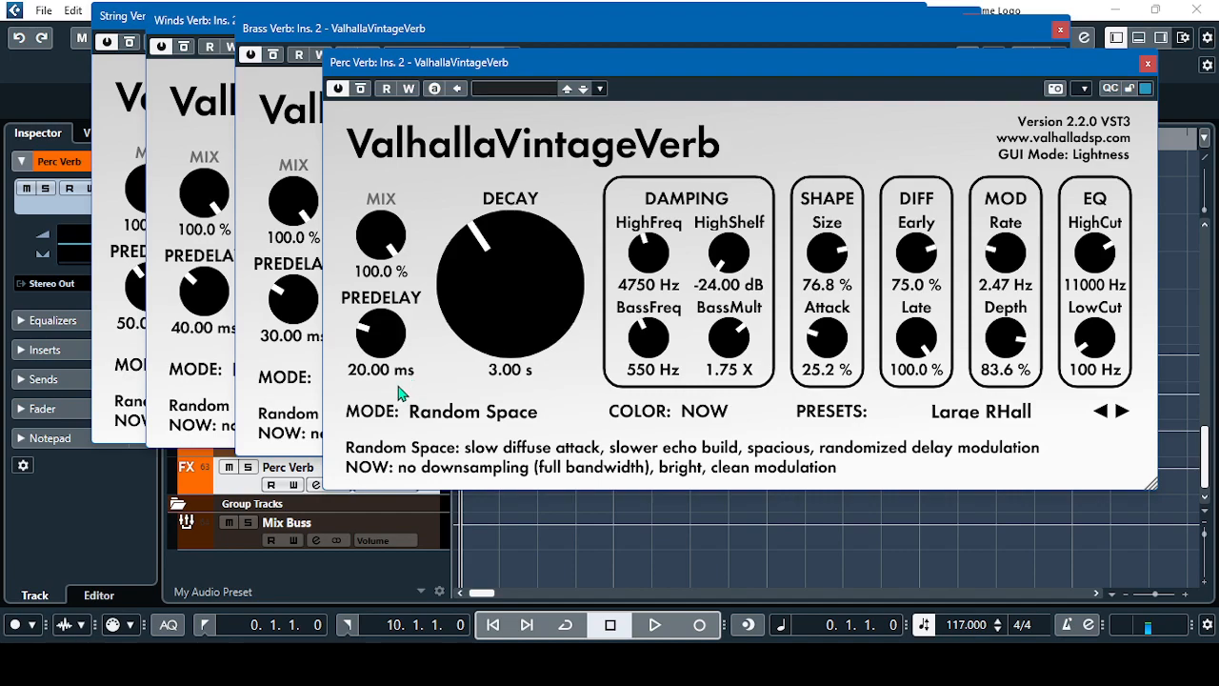
drag(570, 61, 613, 59)
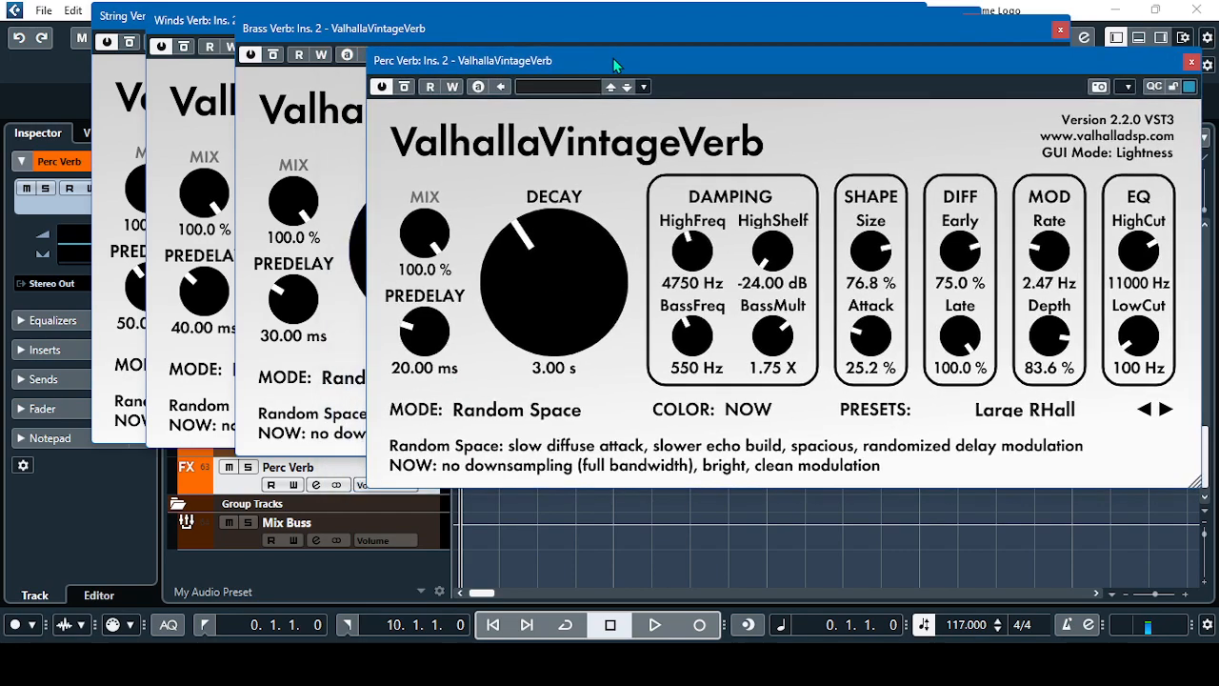
drag(362, 28, 383, 28)
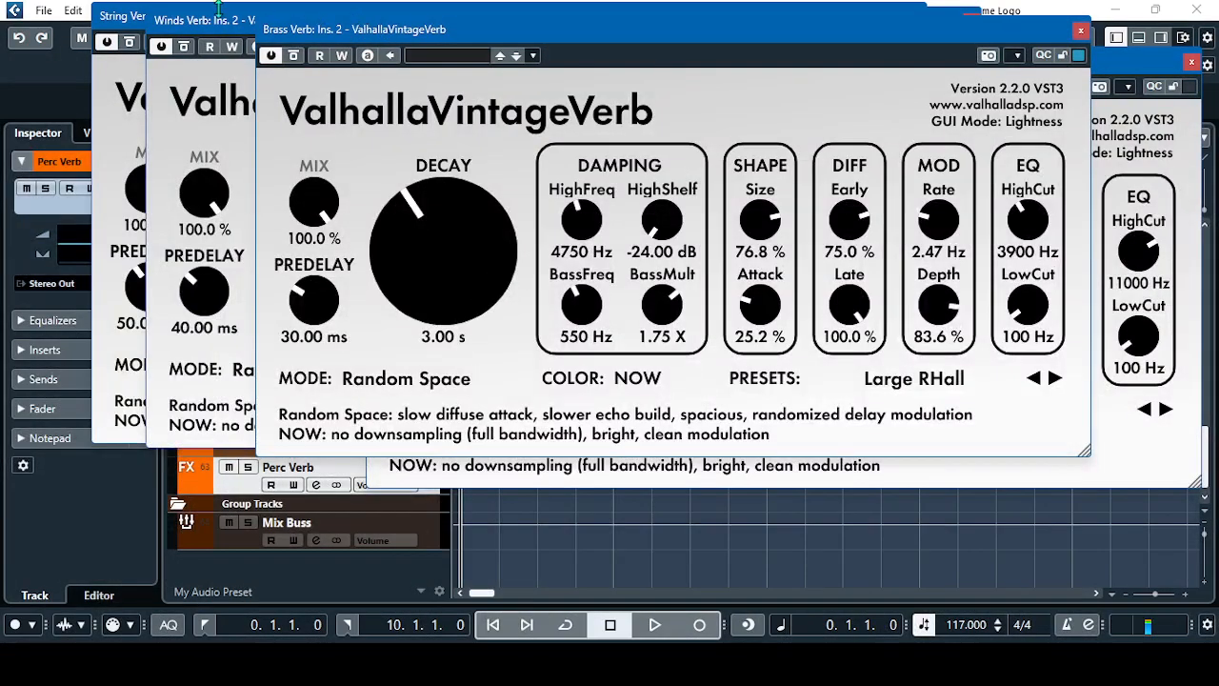
drag(160, 20, 115, 18)
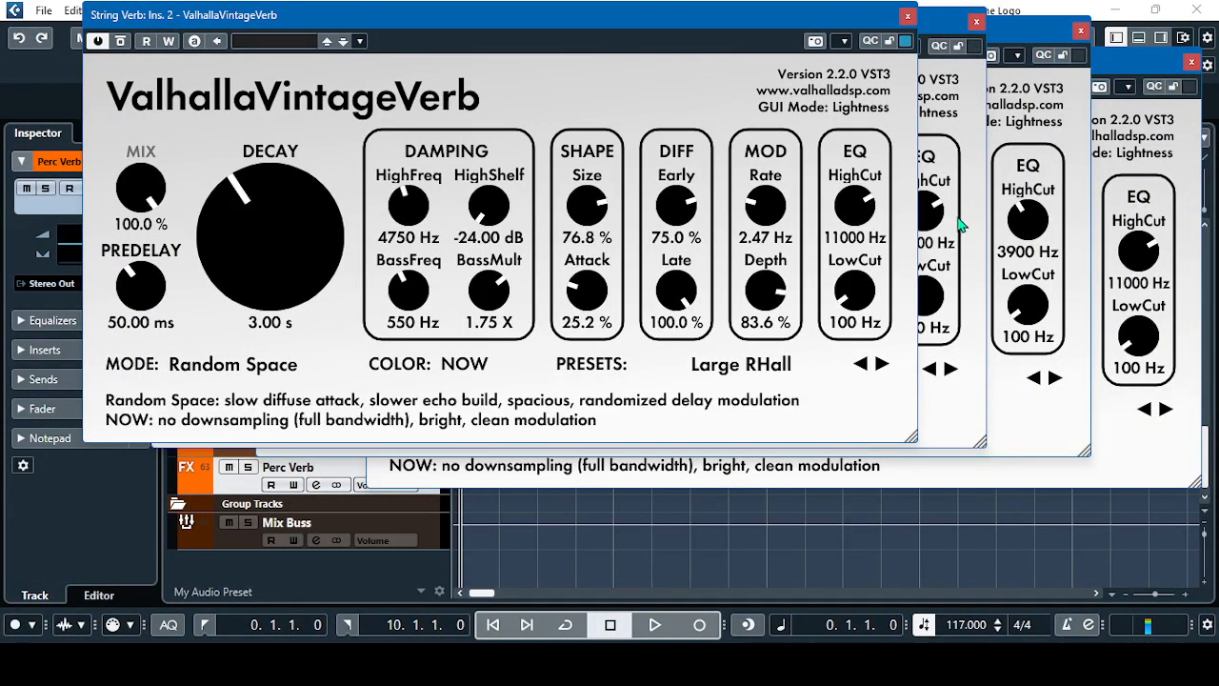
Bring the Winds, Brass and Perc Verb plug-in windows forward in turn to compare their EQ cut settings
click(947, 23)
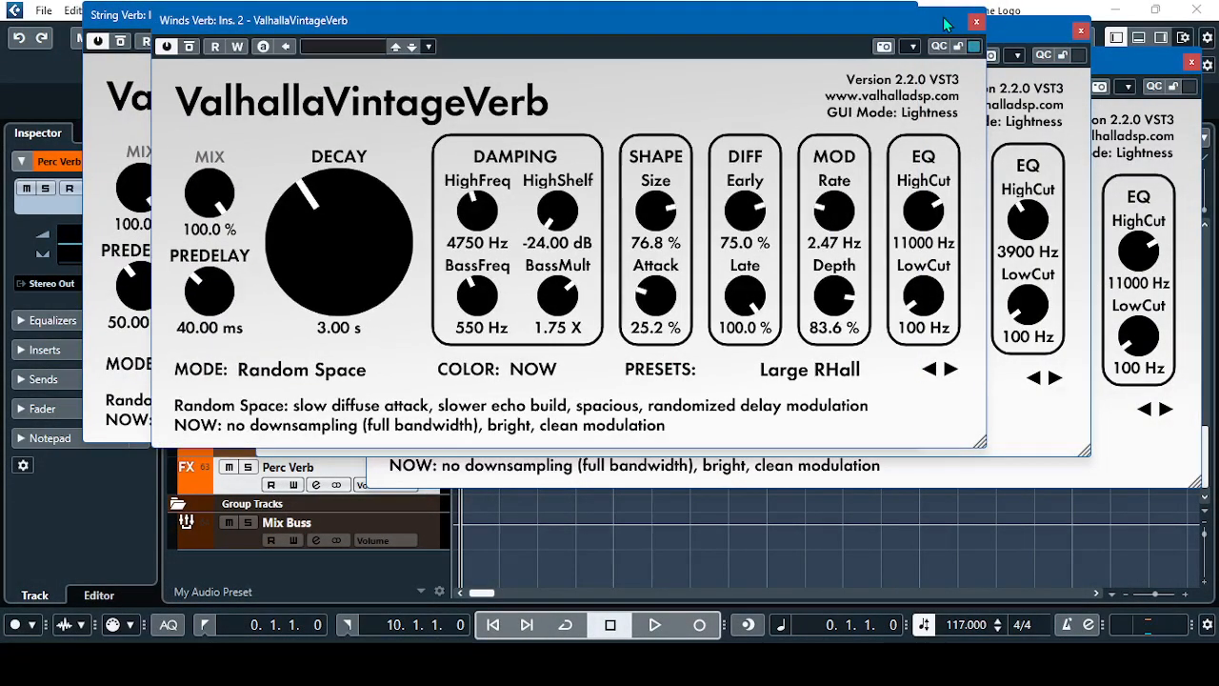
click(1047, 40)
click(1164, 63)
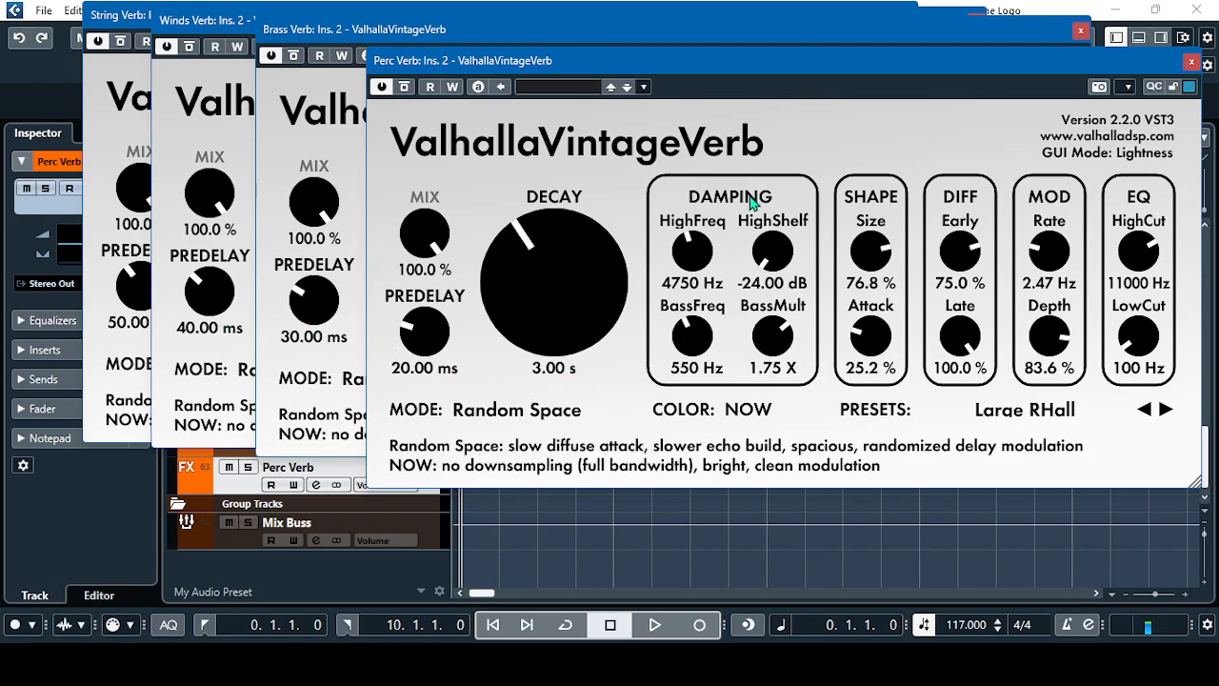
drag(1002, 63, 983, 66)
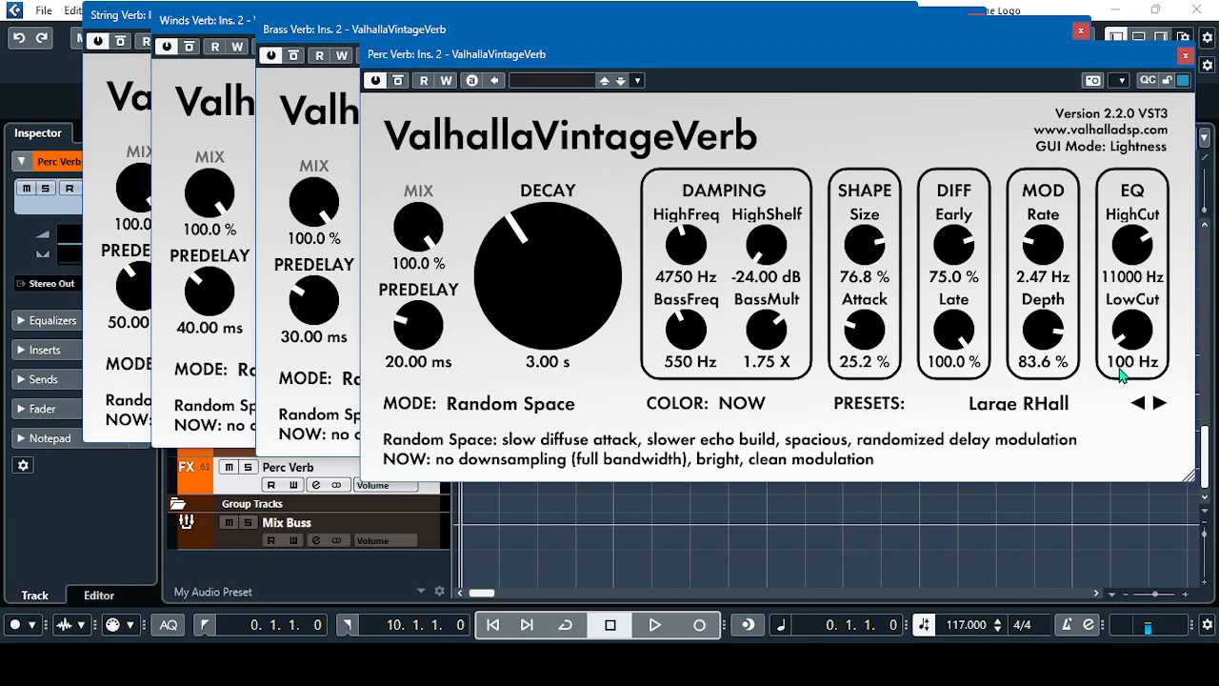
Close all four ValhallaVintageVerb windows and return to the percussion tracks in the project
click(1186, 55)
click(1080, 31)
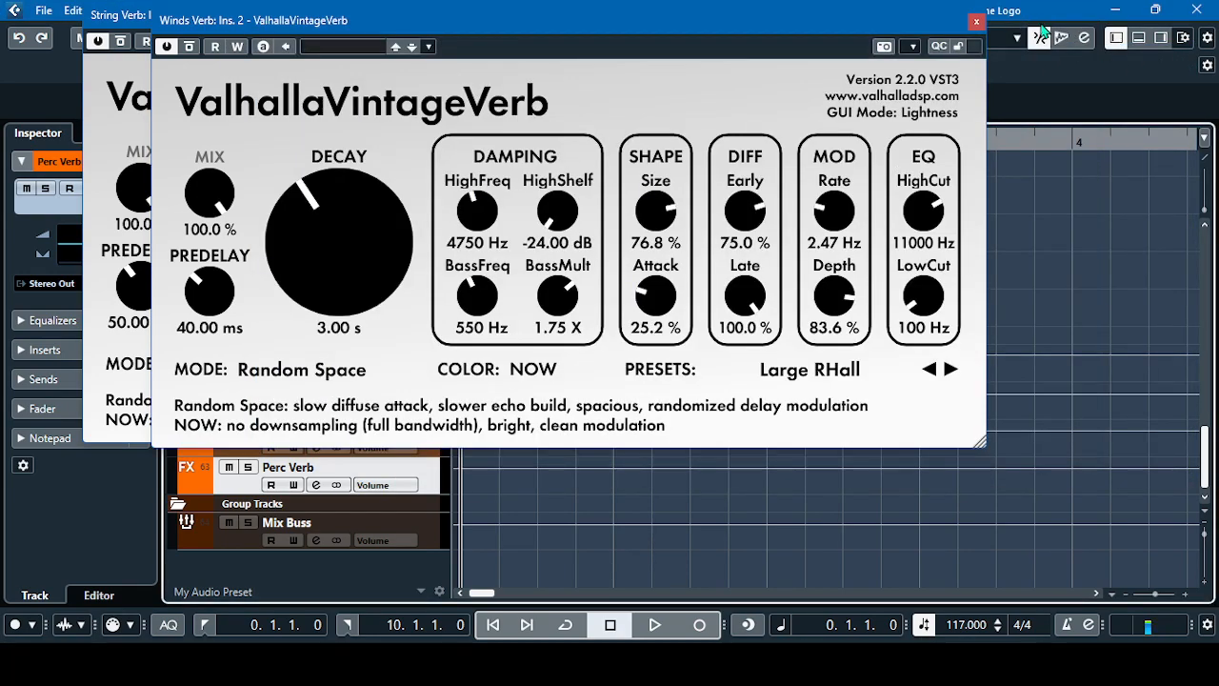
click(976, 21)
click(909, 16)
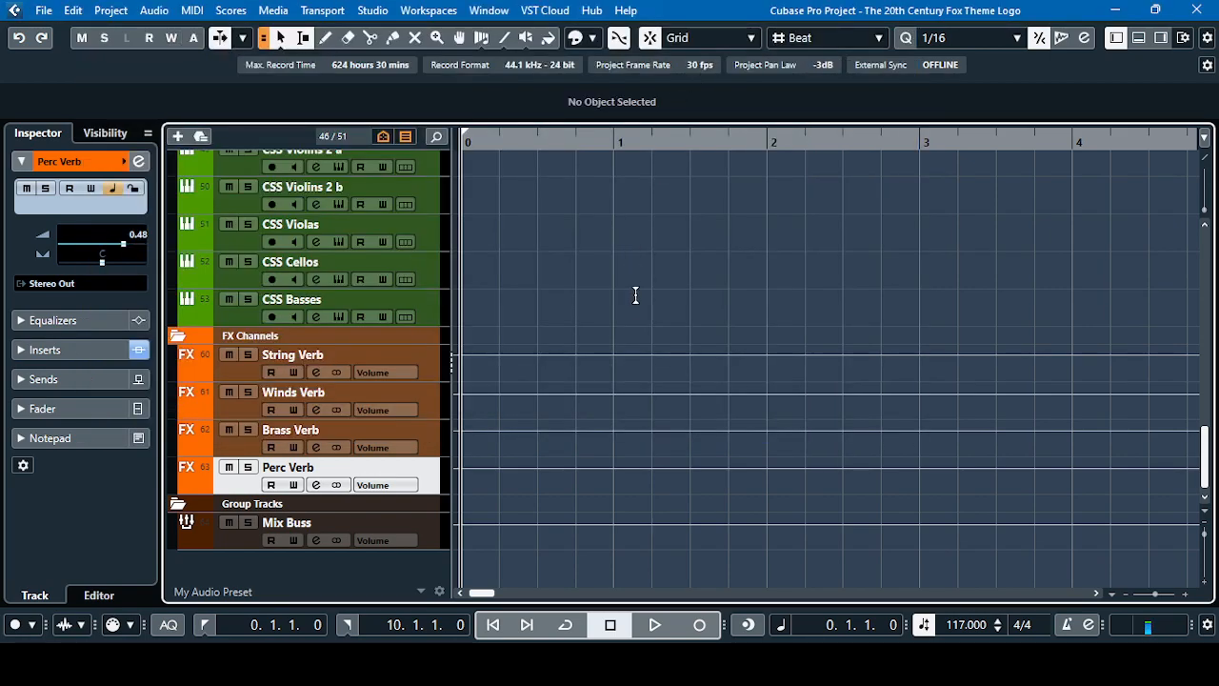
scroll(635, 385, up, 10)
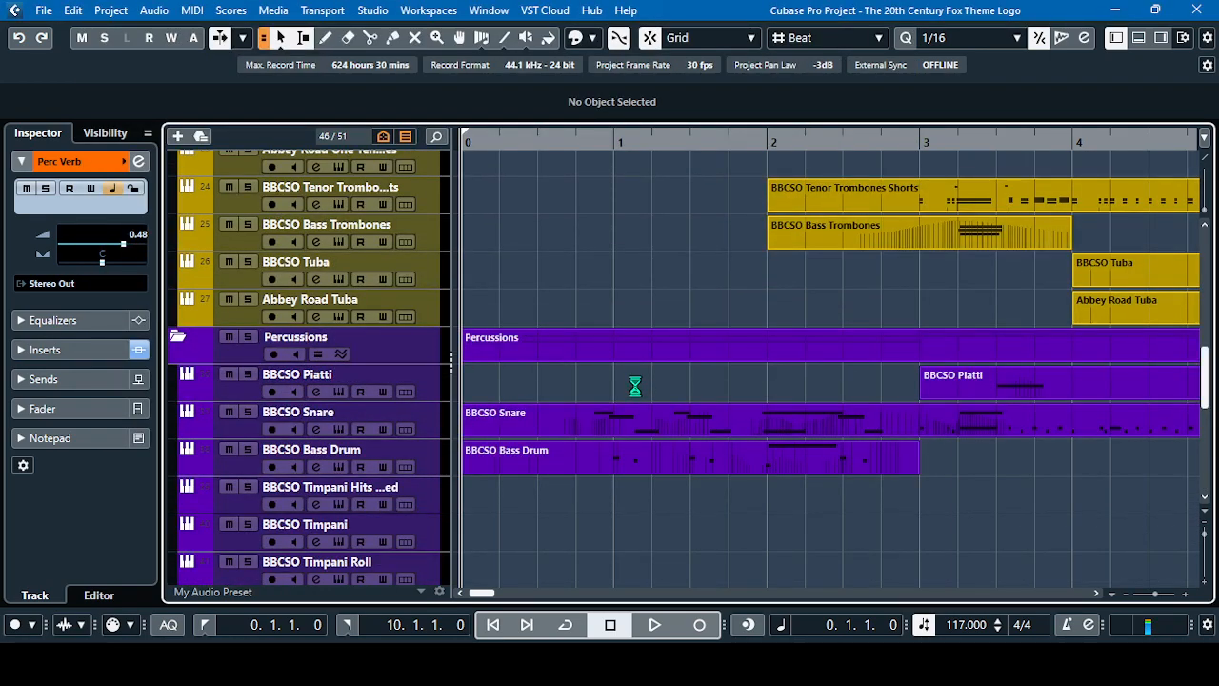
Select the String Verb track in the FX Channels folder below the strings section
scroll(533, 476, down, 2)
scroll(533, 481, up, 3)
scroll(533, 480, down, 2)
scroll(532, 477, down, 8)
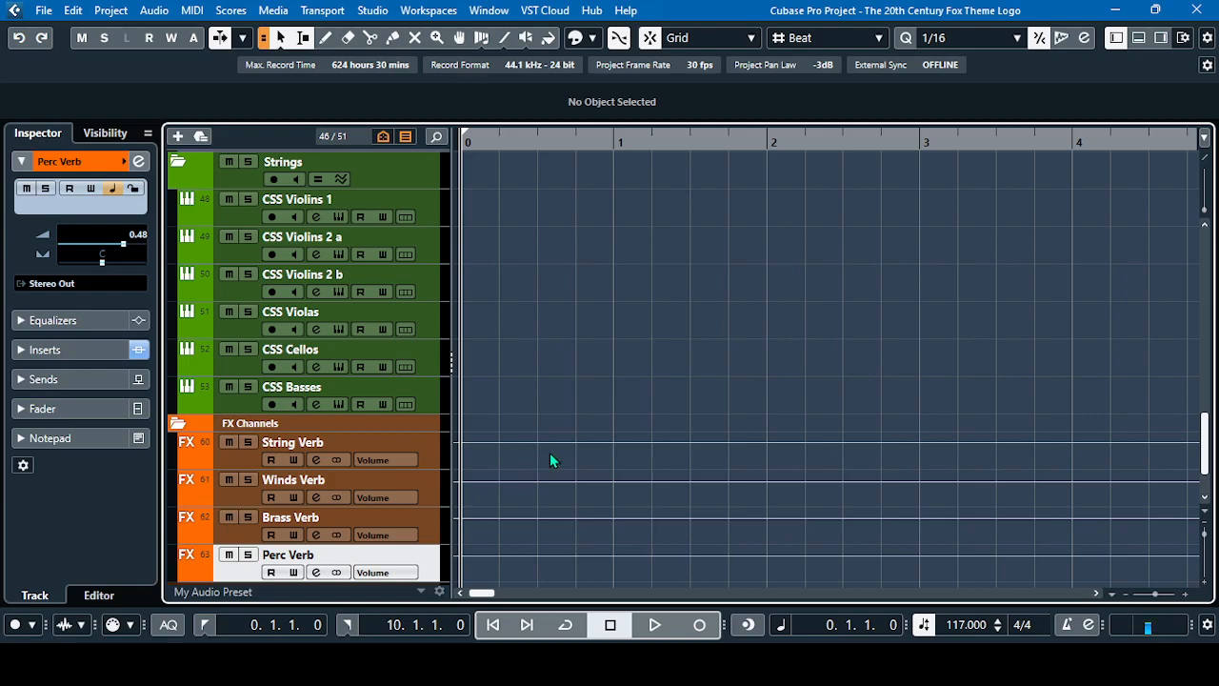
click(251, 456)
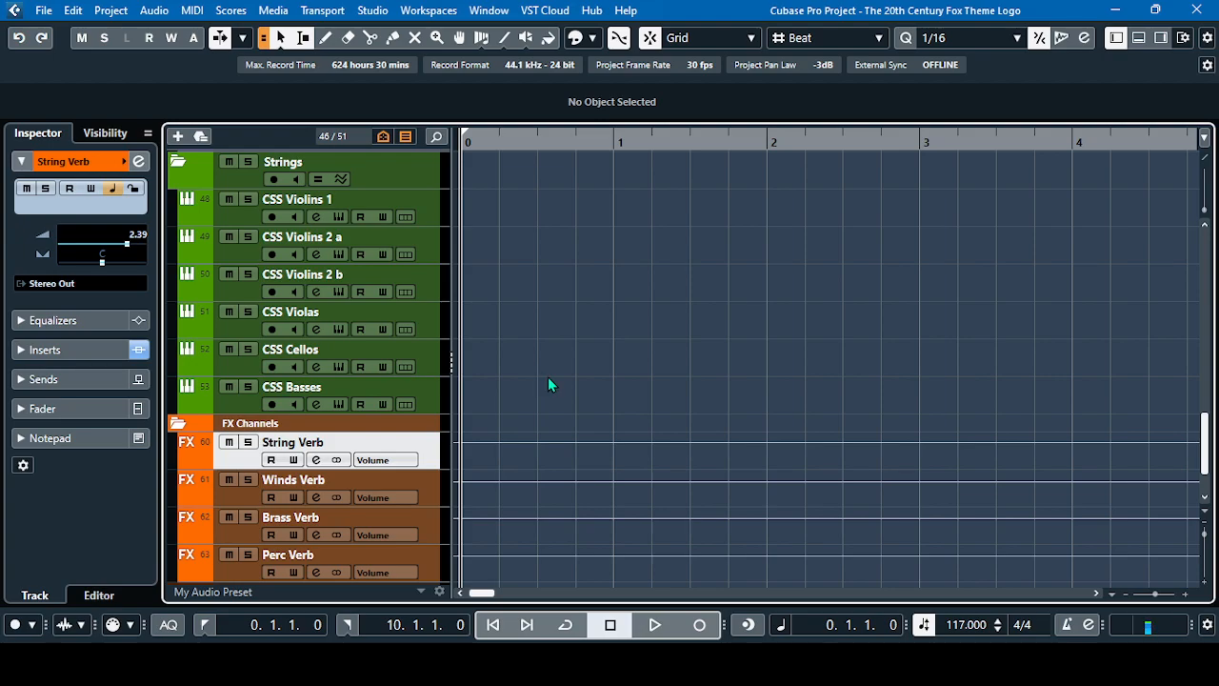
Look over the brass, percussion, strings and FX channel tracks in the arrangement
scroll(533, 390, up, 5)
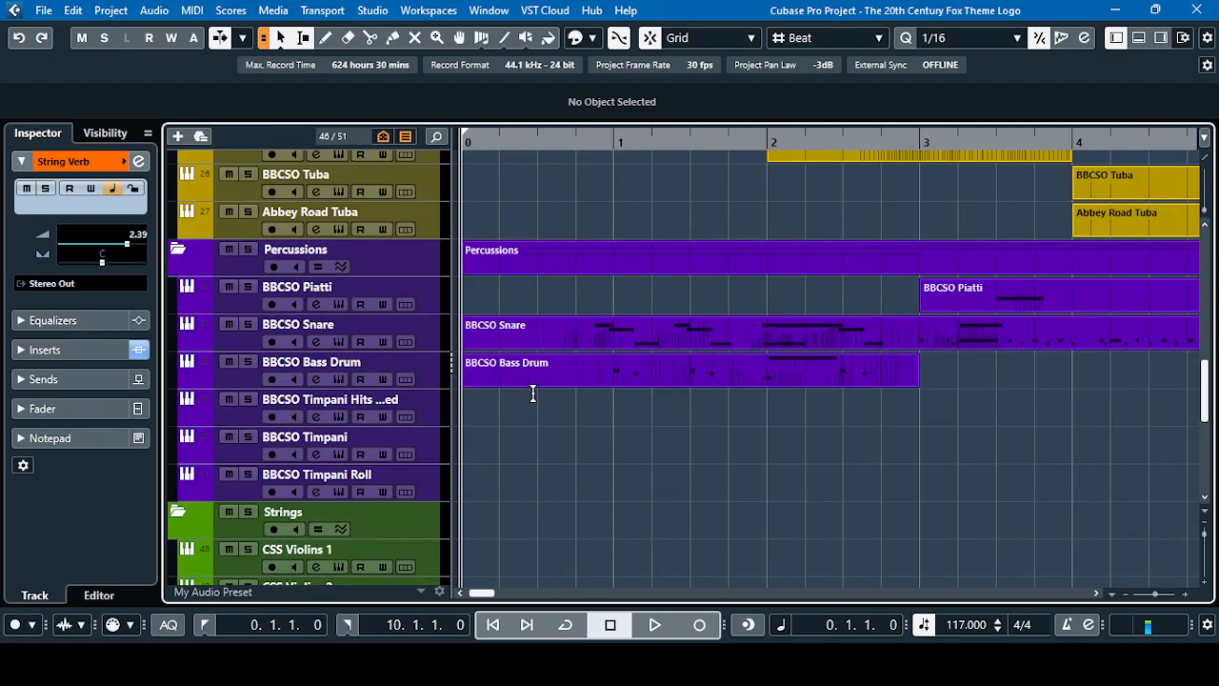
scroll(534, 395, up, 2)
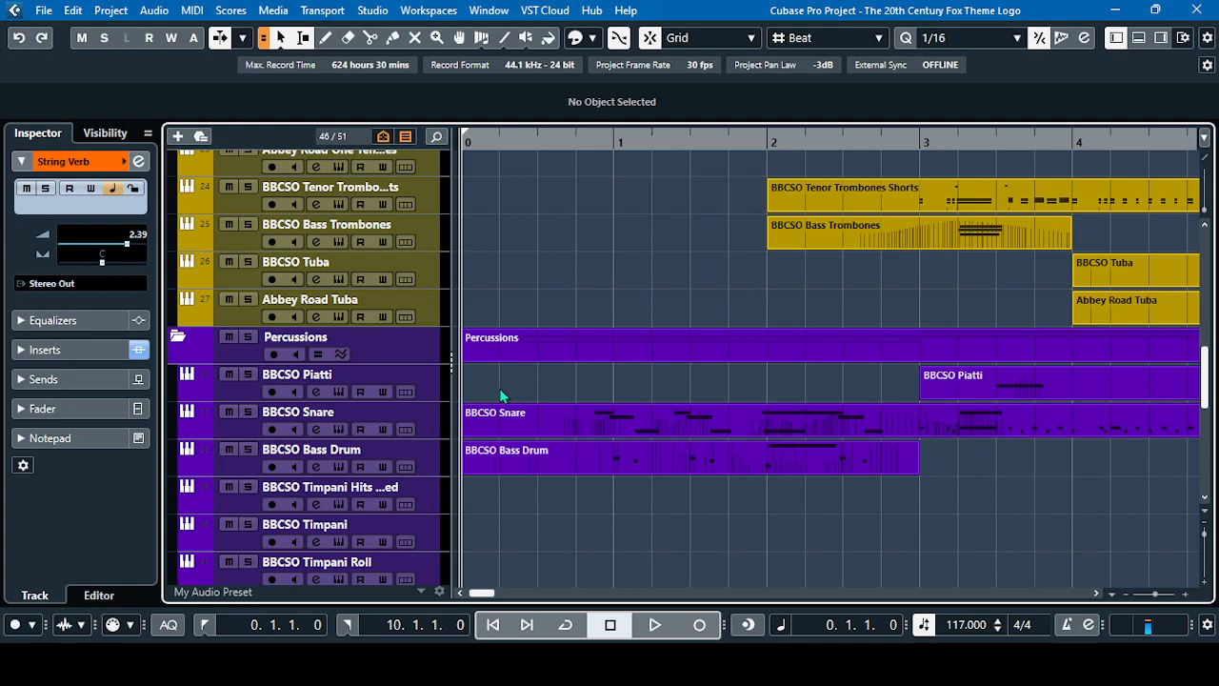
scroll(499, 388, down, 10)
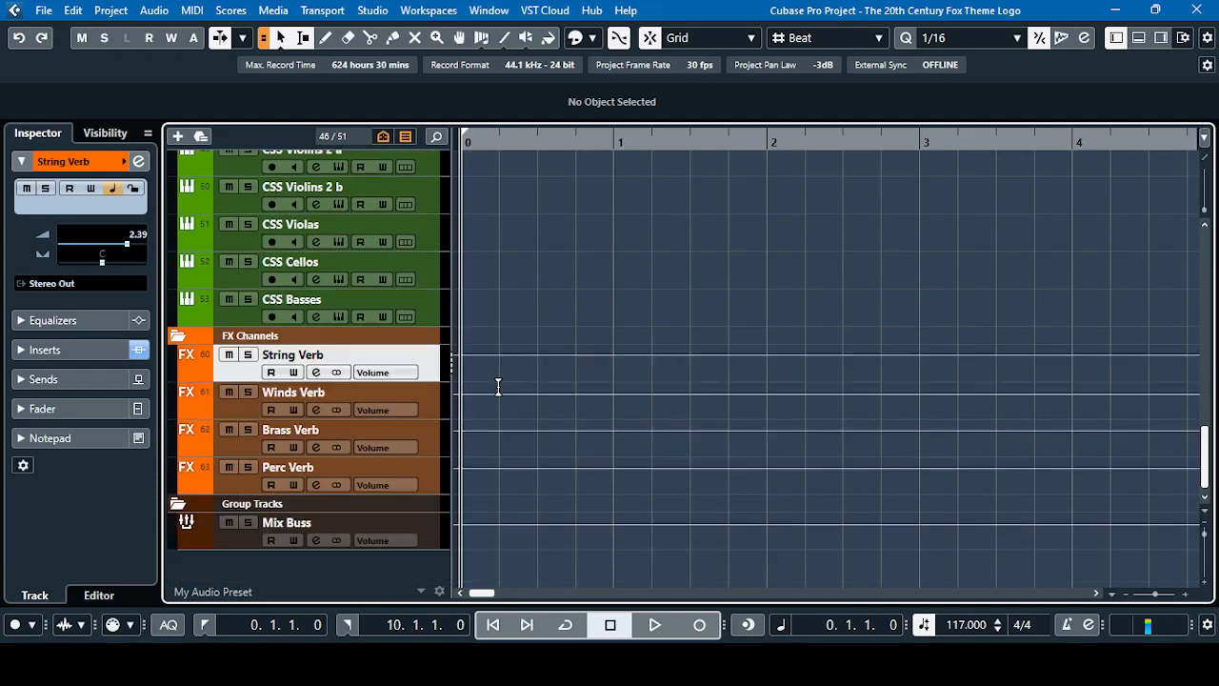
scroll(498, 386, up, 4)
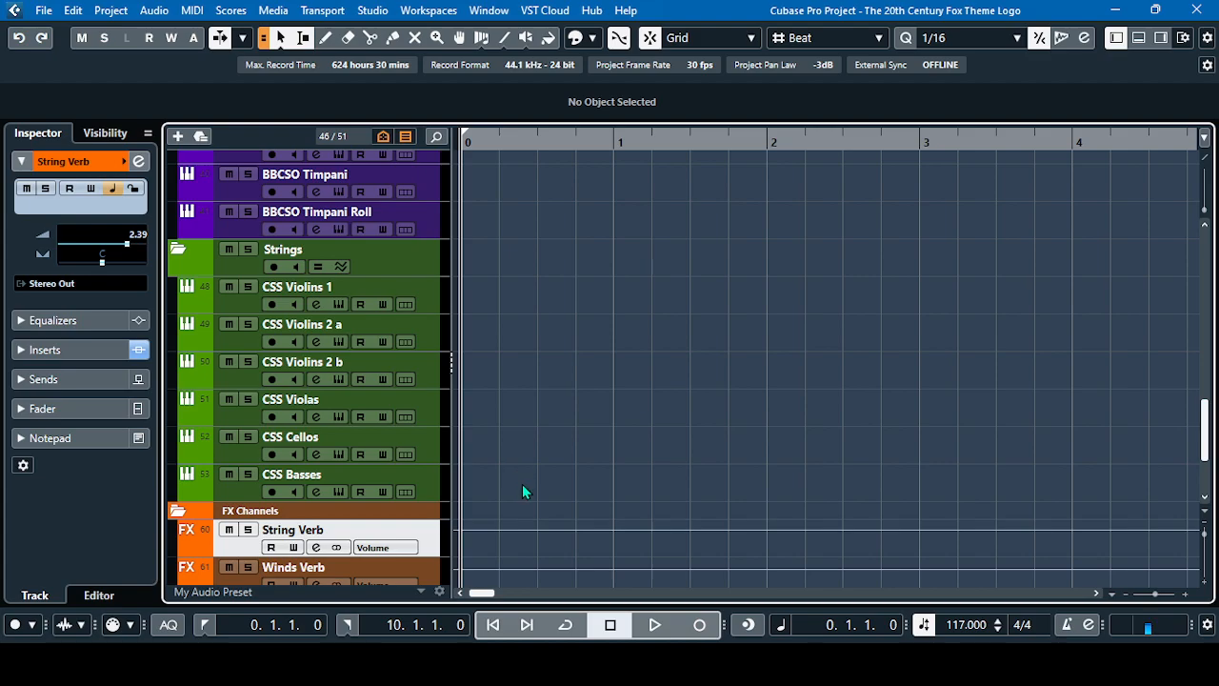
scroll(522, 489, down, 3)
scroll(522, 489, up, 12)
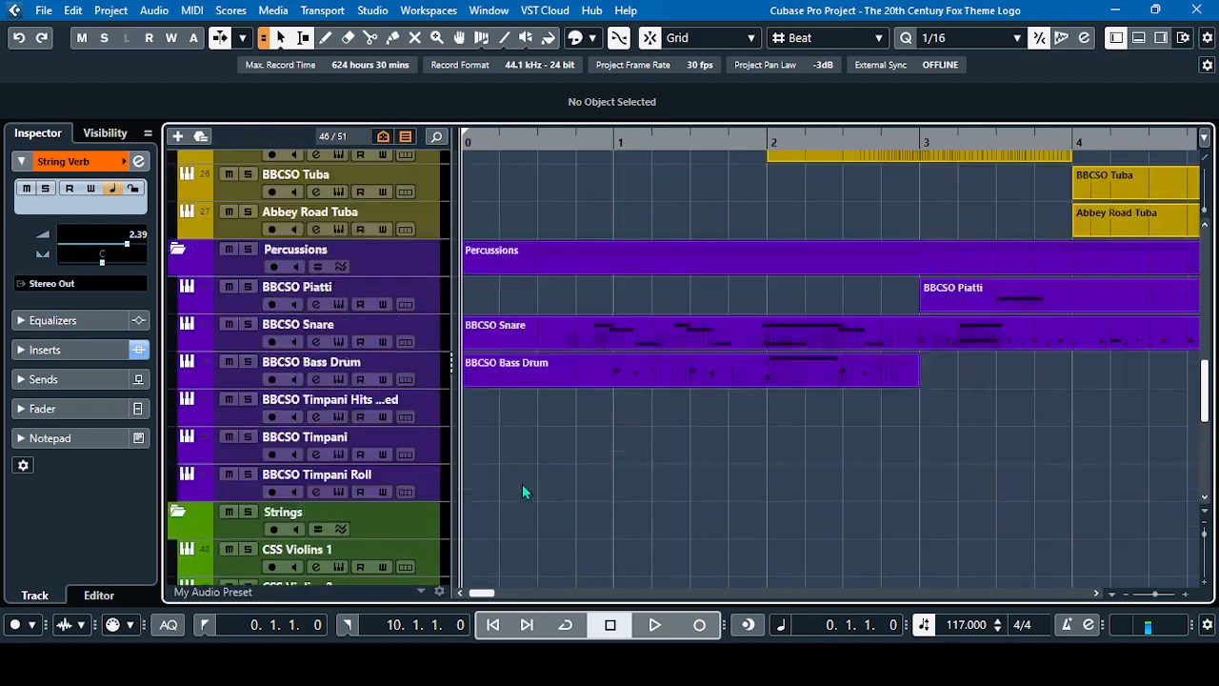
scroll(522, 484, up, 10)
scroll(522, 484, down, 12)
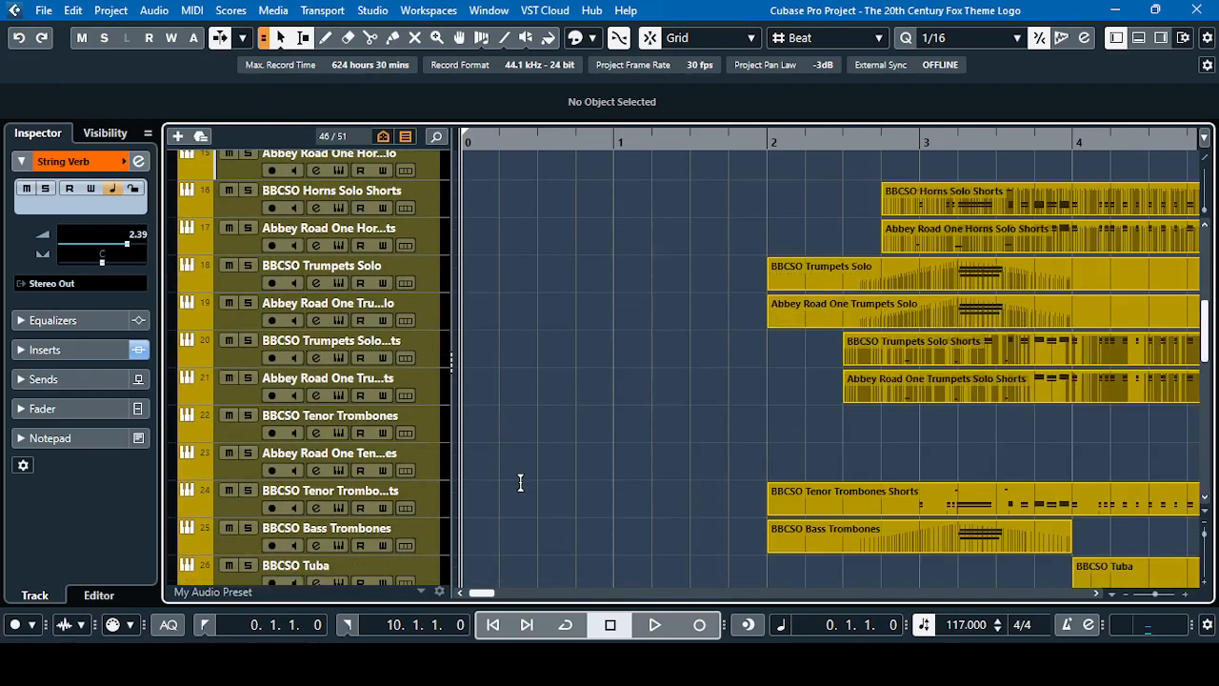
scroll(522, 484, down, 4)
scroll(519, 482, up, 2)
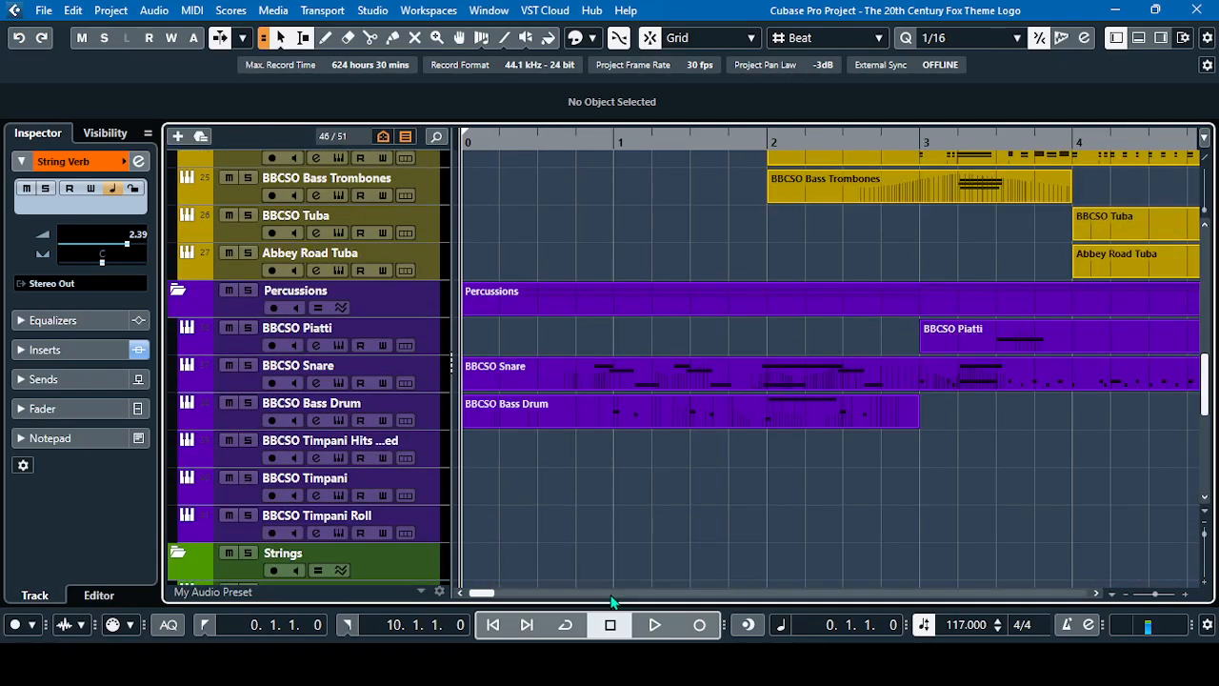
Play the theme from the start with all section reverbs active and stop playback after bar 11
click(654, 625)
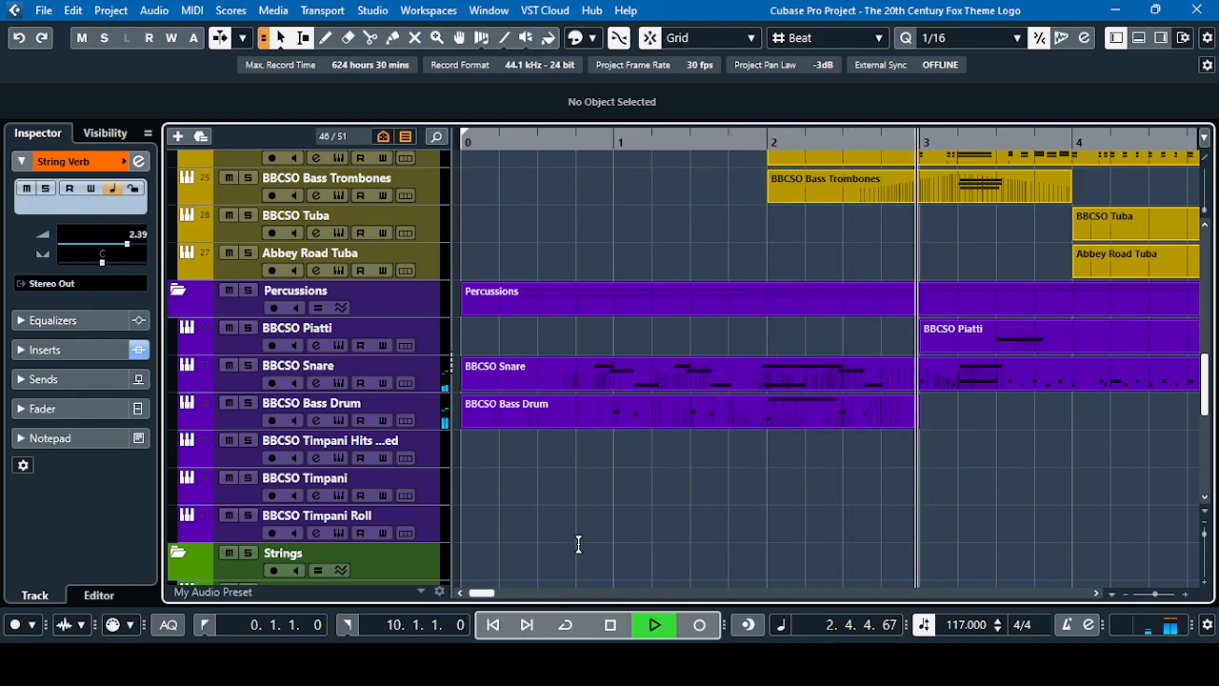
scroll(580, 548, down, 5)
scroll(580, 546, up, 2)
scroll(580, 546, down, 2)
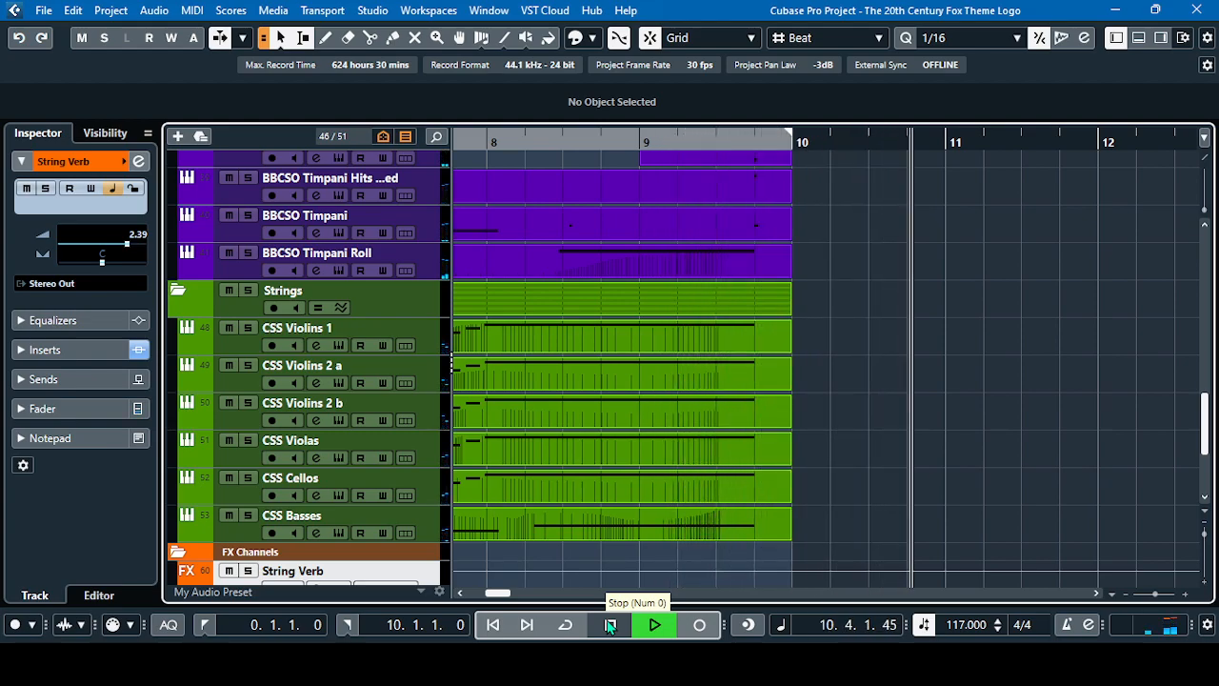
click(610, 624)
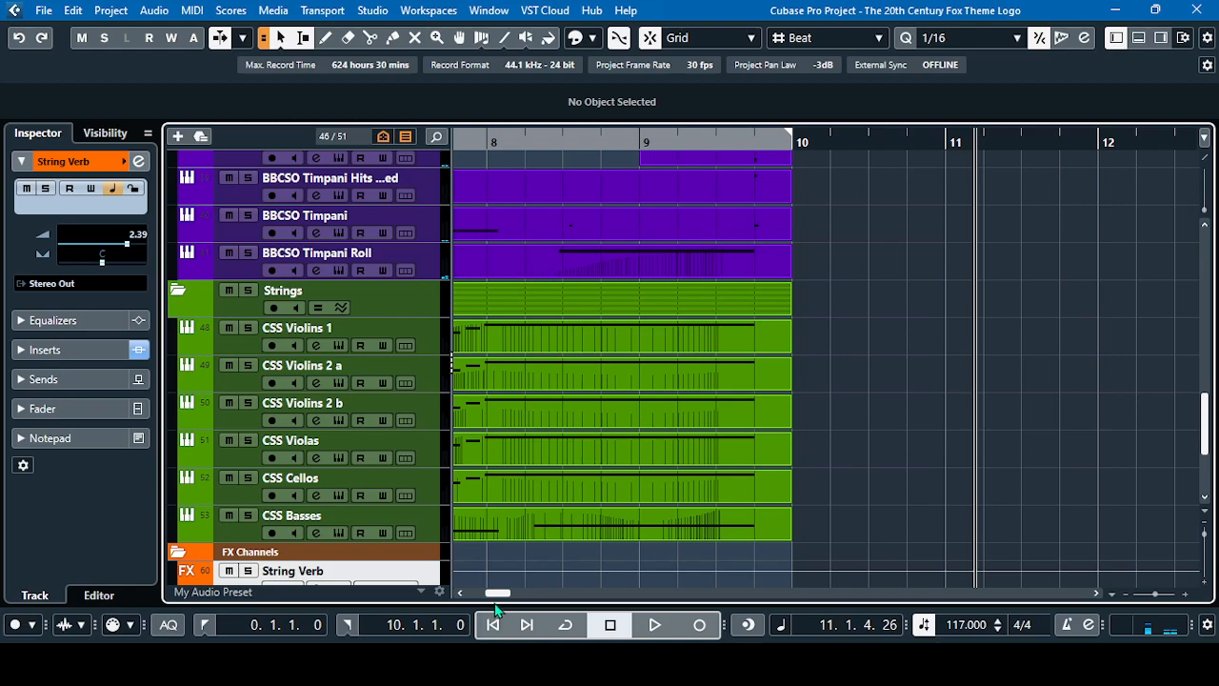
Bypass the ValhallaVintageVerb insert on the String Verb channel and close its channel settings
drag(497, 593, 483, 595)
scroll(509, 457, down, 5)
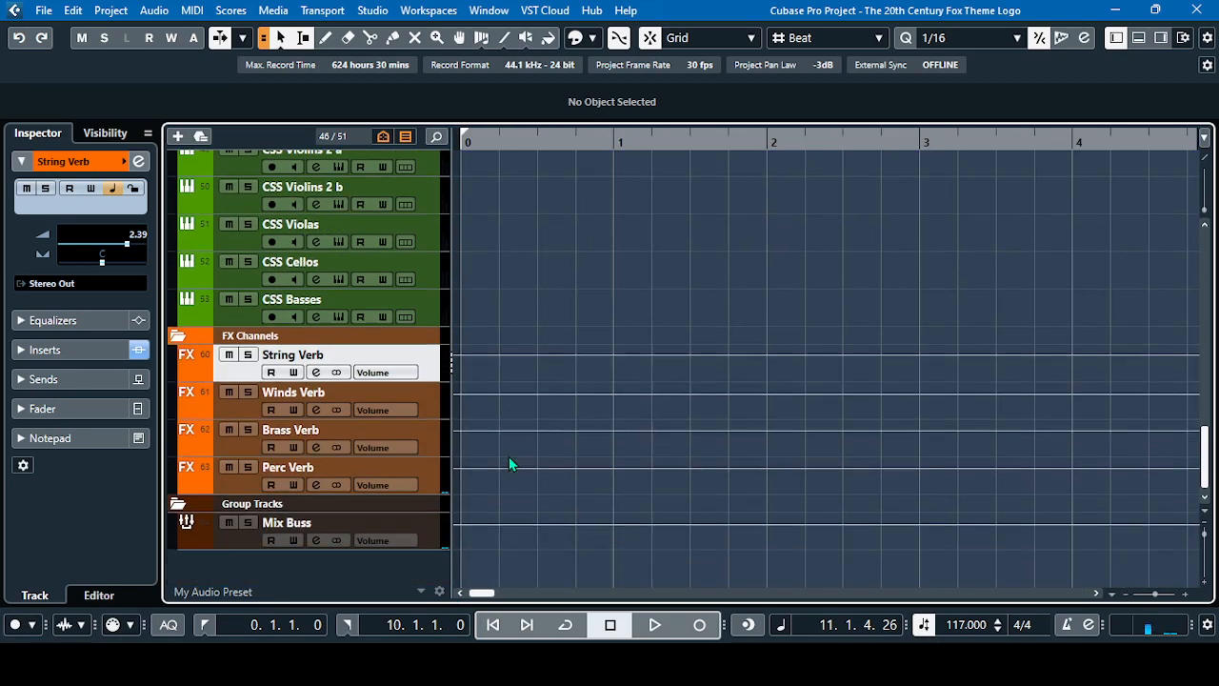
click(240, 405)
click(240, 376)
click(316, 373)
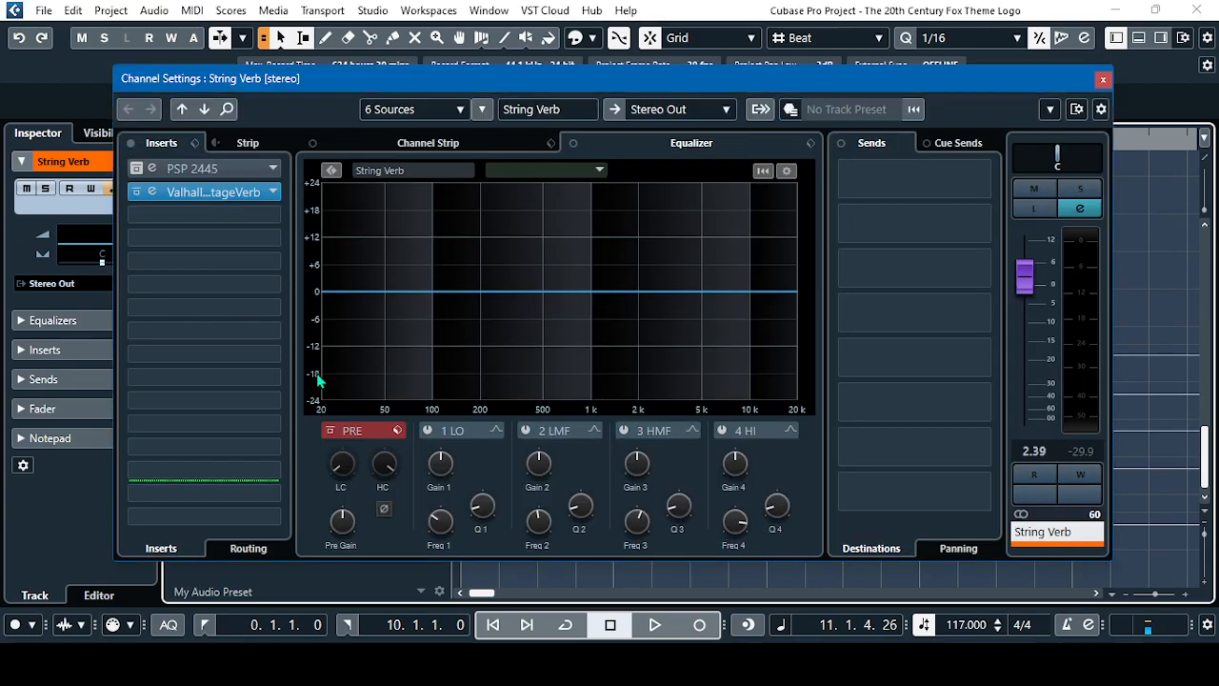
click(136, 194)
click(137, 193)
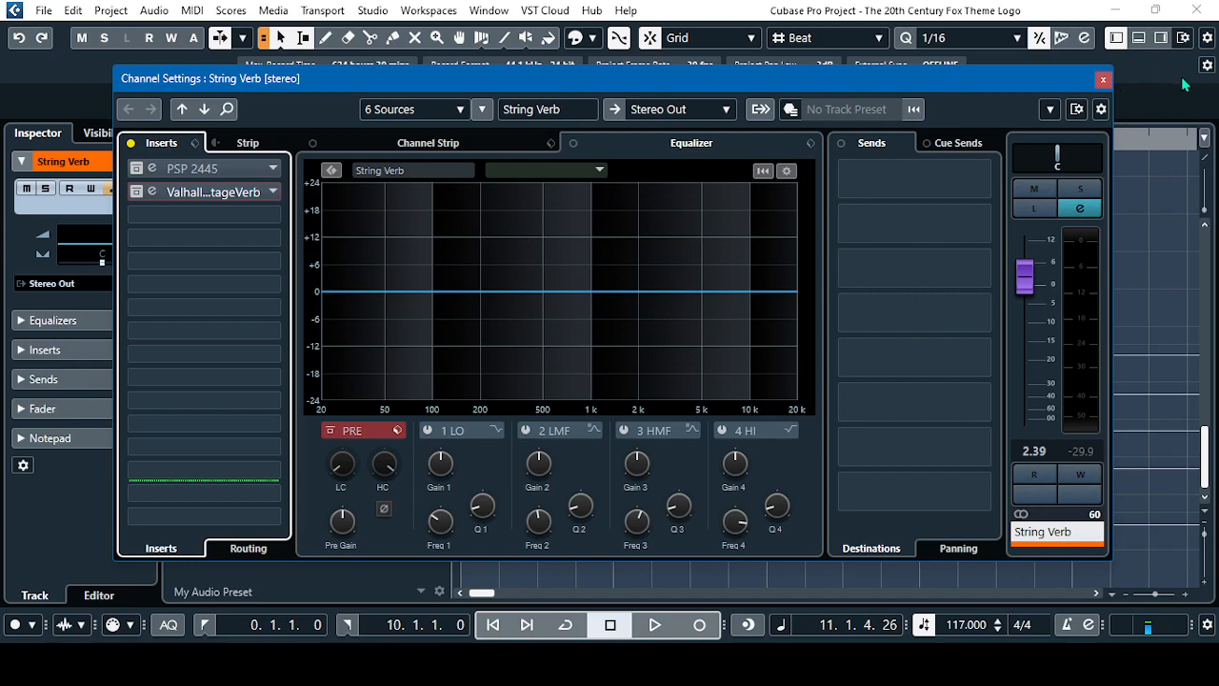
click(1104, 80)
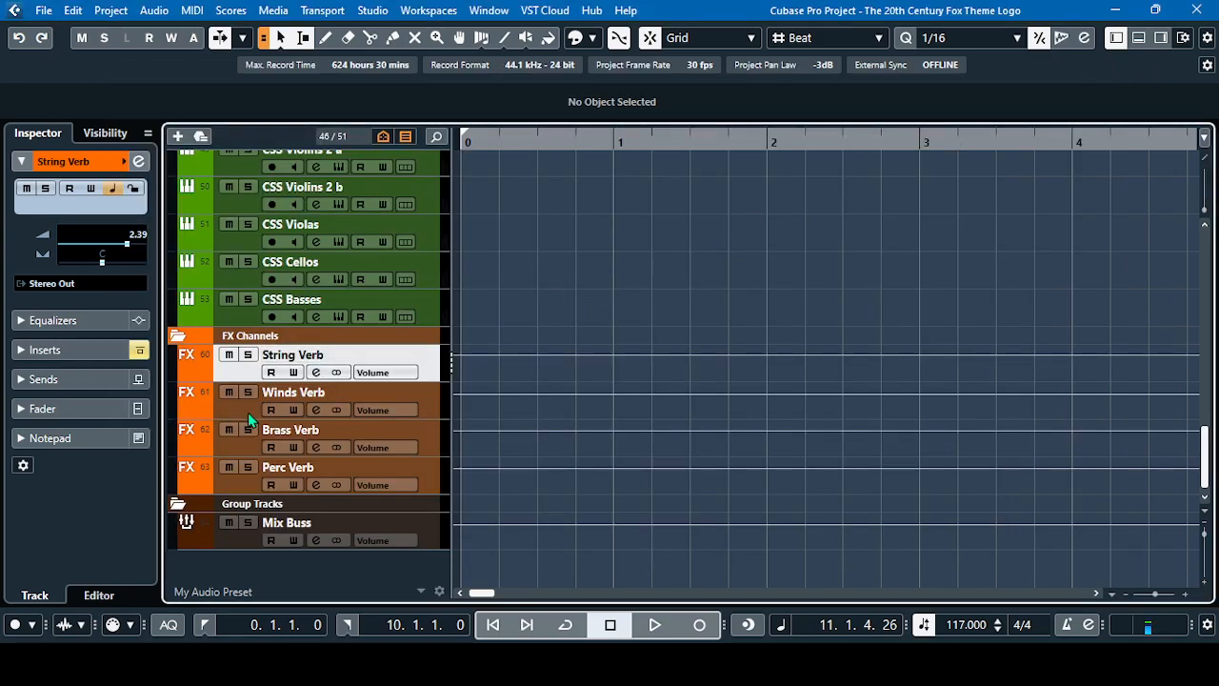
Bypass the ValhallaVintageVerb insert on the Winds Verb channel and close its channel settings
click(248, 412)
click(315, 410)
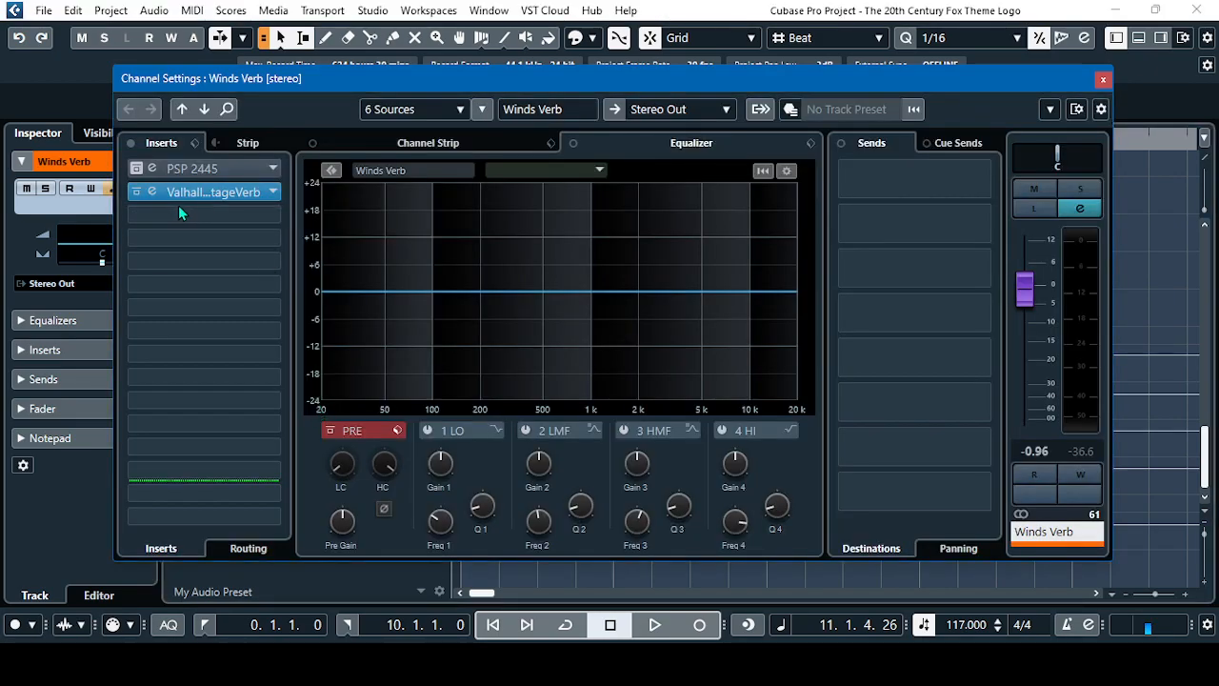
click(136, 192)
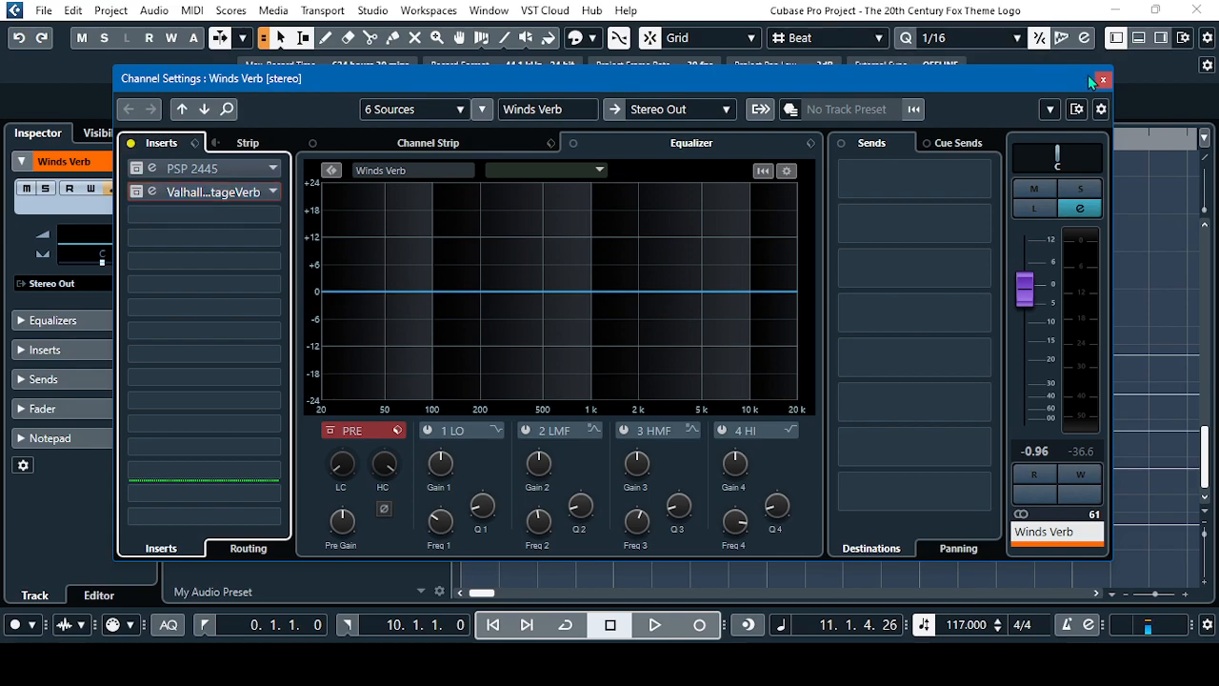
click(1102, 79)
Bypass the ValhallaVintageVerb insert on the Brass Verb channel and close its channel settings
click(234, 450)
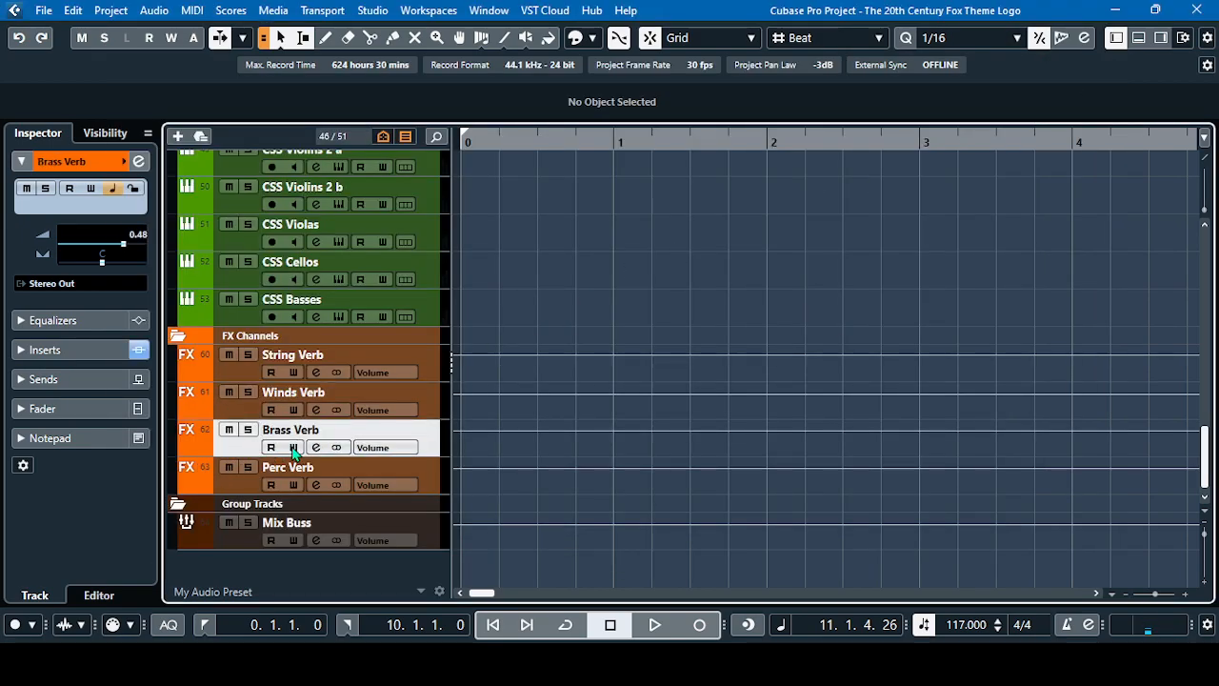
click(315, 447)
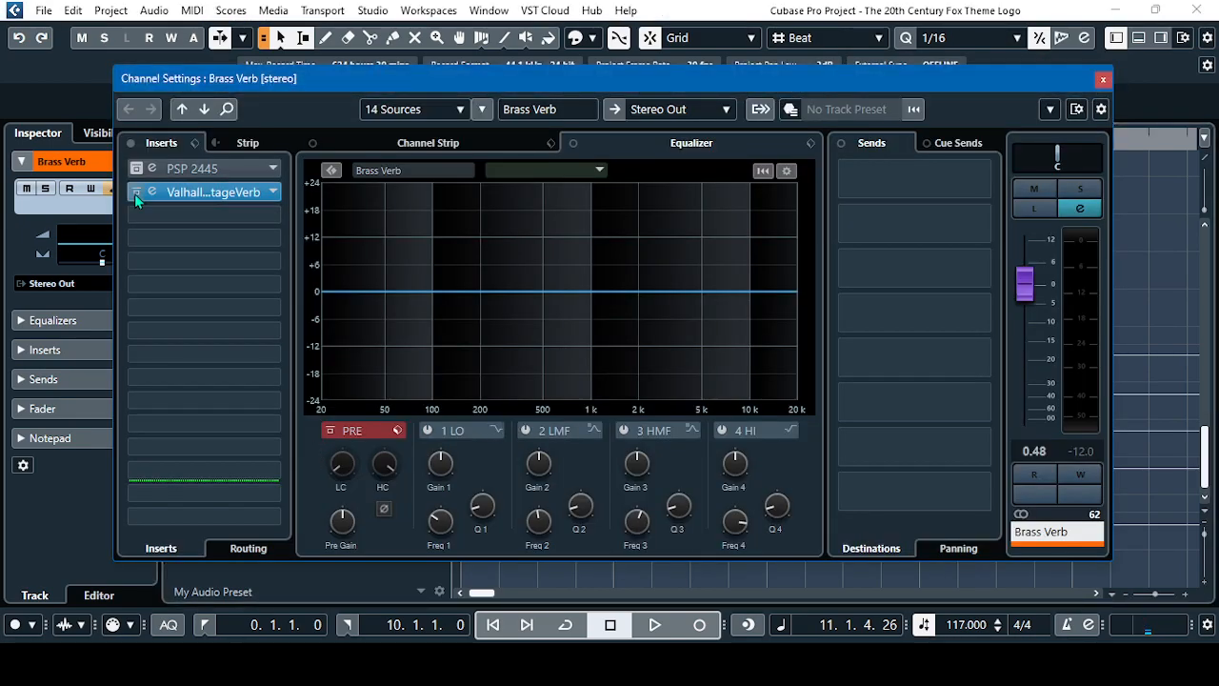
click(136, 194)
click(1102, 79)
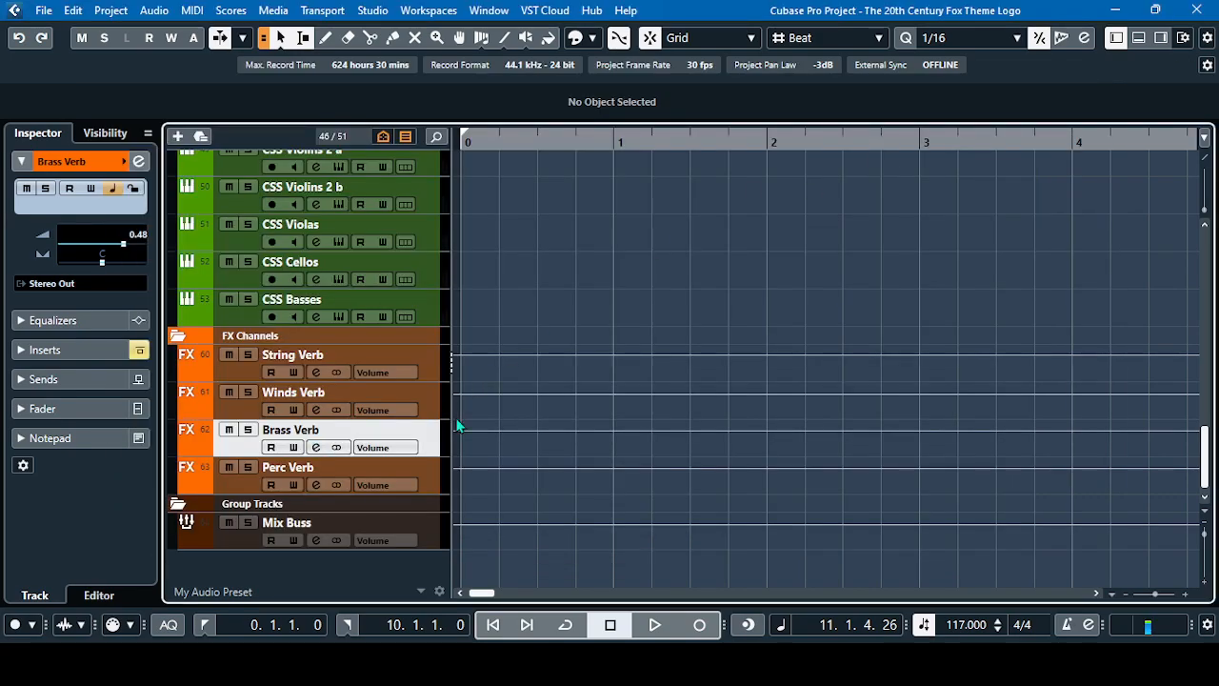
Bypass the ValhallaVintageVerb insert on the Perc Verb channel and close its channel settings
click(236, 490)
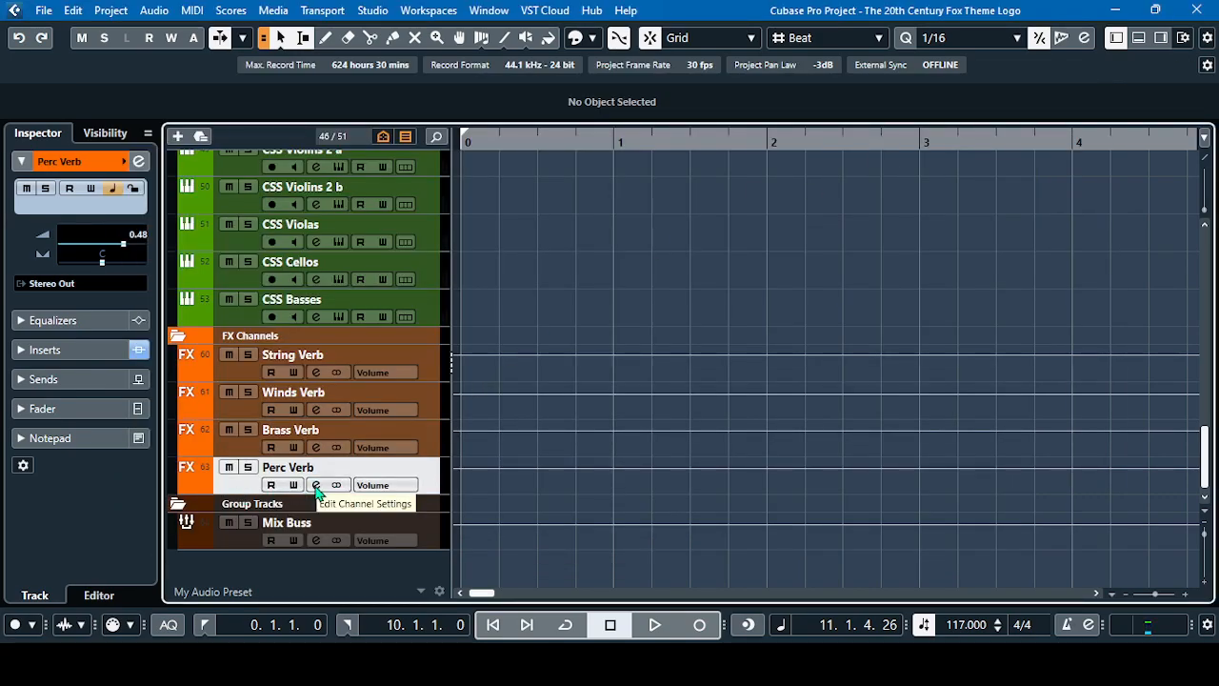
click(316, 486)
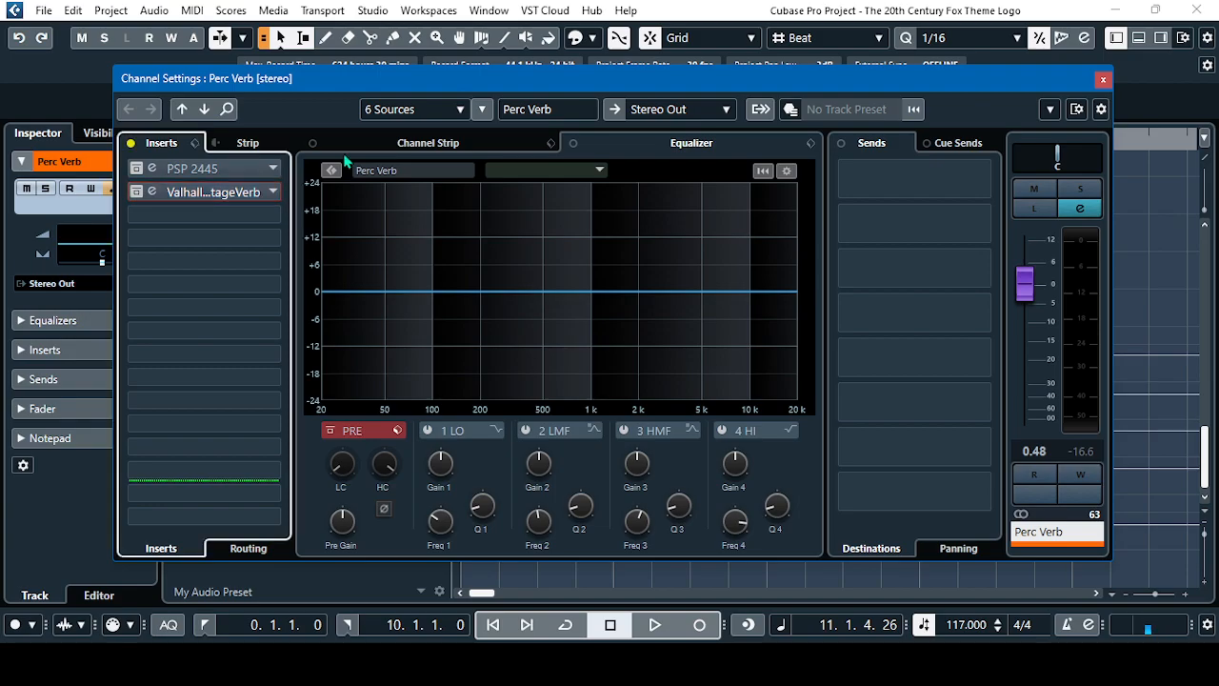
click(1102, 79)
scroll(762, 376, up, 10)
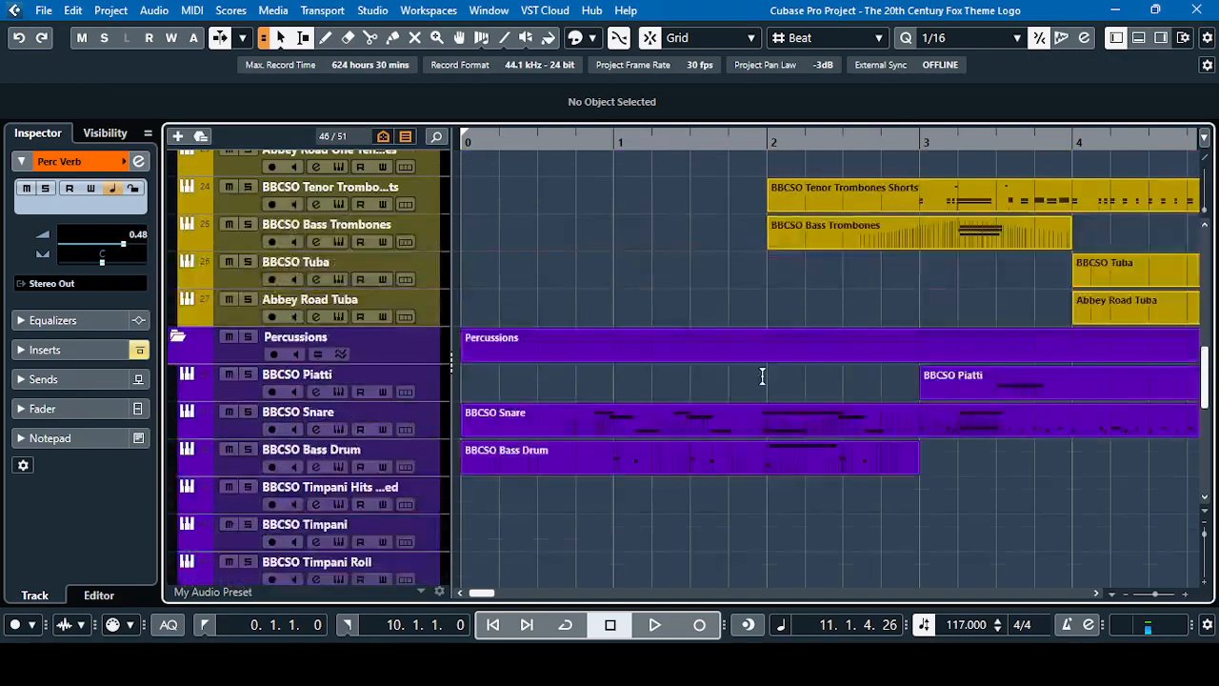
scroll(762, 377, up, 10)
scroll(762, 376, down, 13)
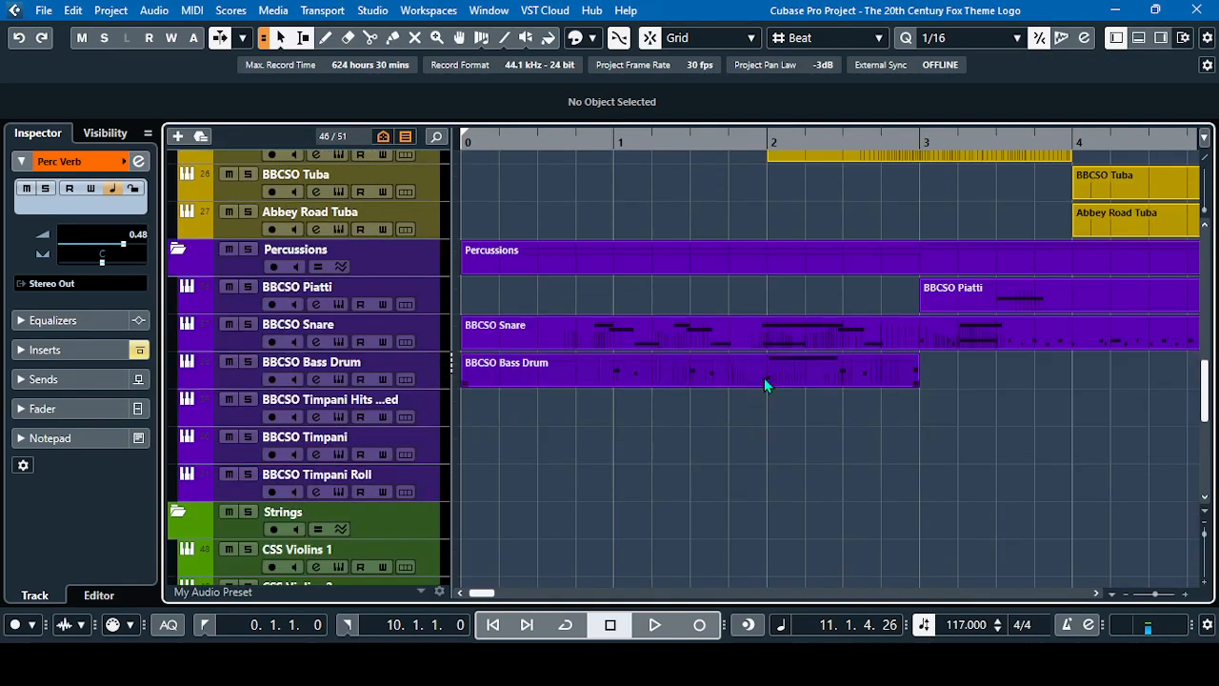
scroll(763, 377, down, 9)
scroll(762, 378, down, 2)
scroll(762, 378, up, 2)
scroll(762, 378, down, 2)
scroll(762, 378, up, 2)
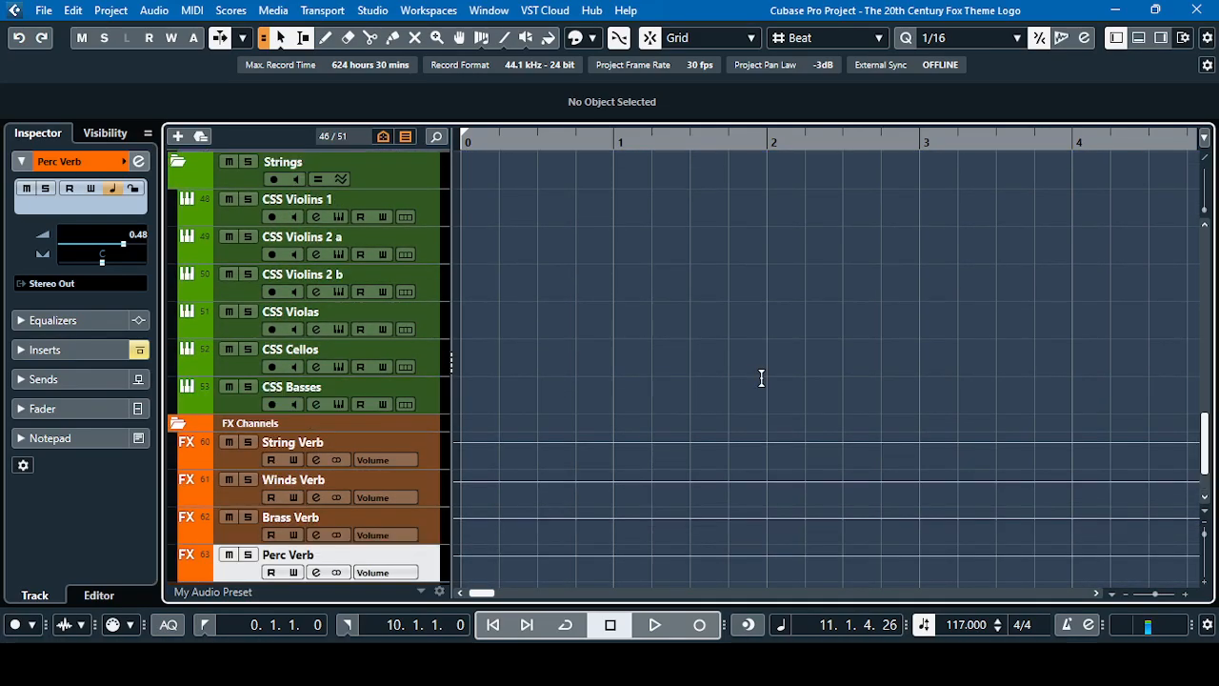
scroll(762, 378, up, 3)
scroll(762, 379, up, 9)
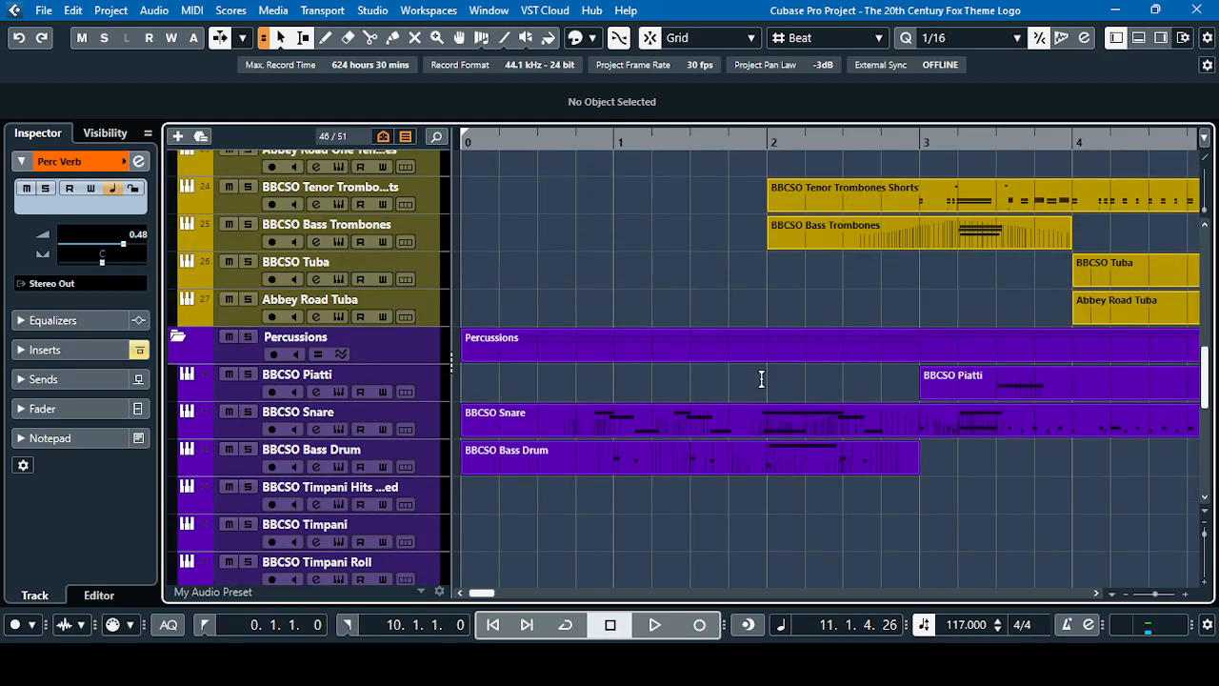
Play the theme from the left locator with the reverbs bypassed, stop after bar 10, and return the playhead to the start
click(654, 624)
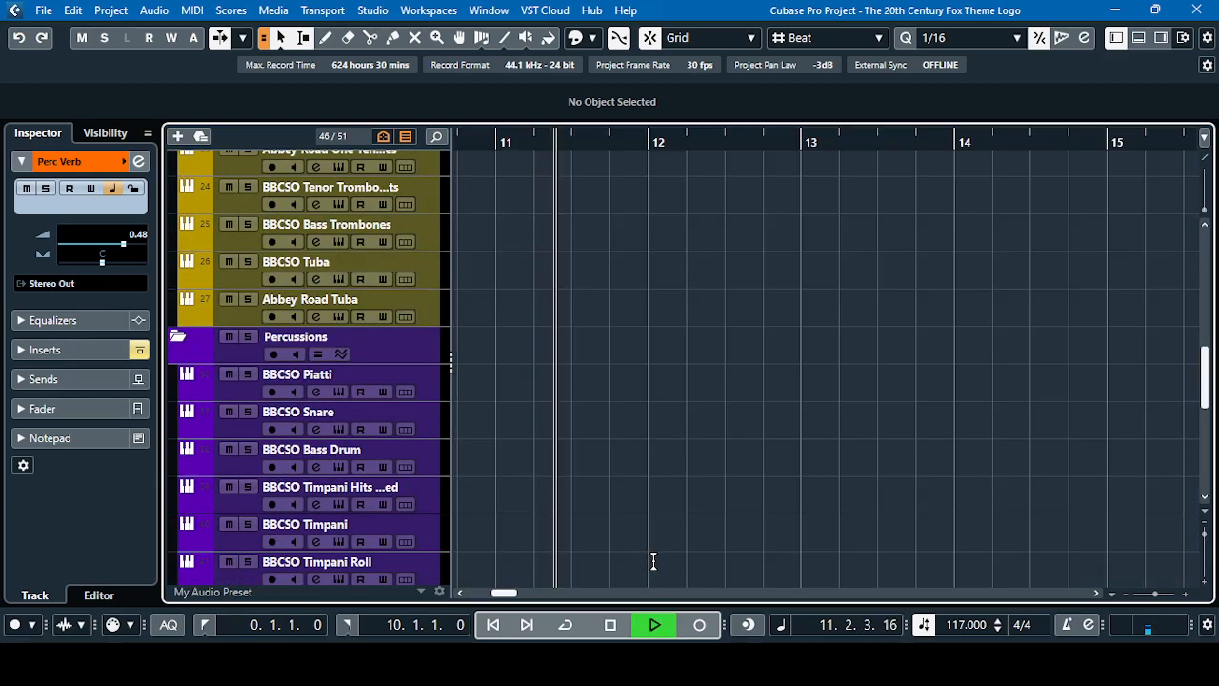
click(204, 625)
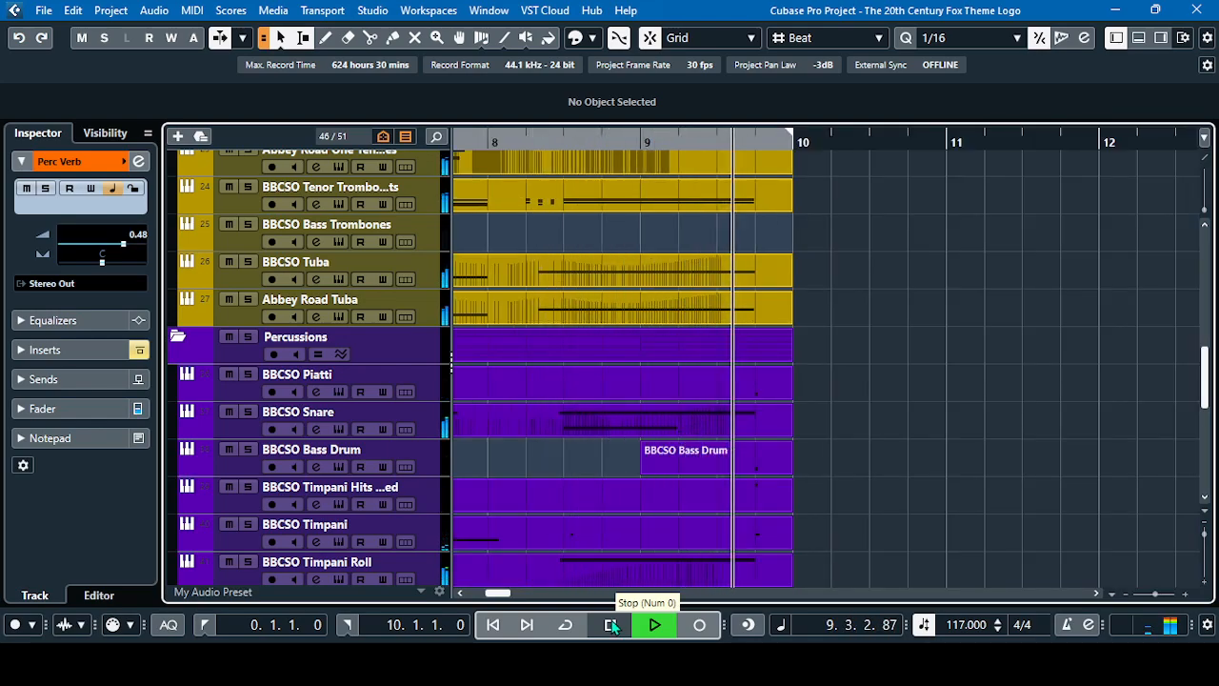
click(611, 624)
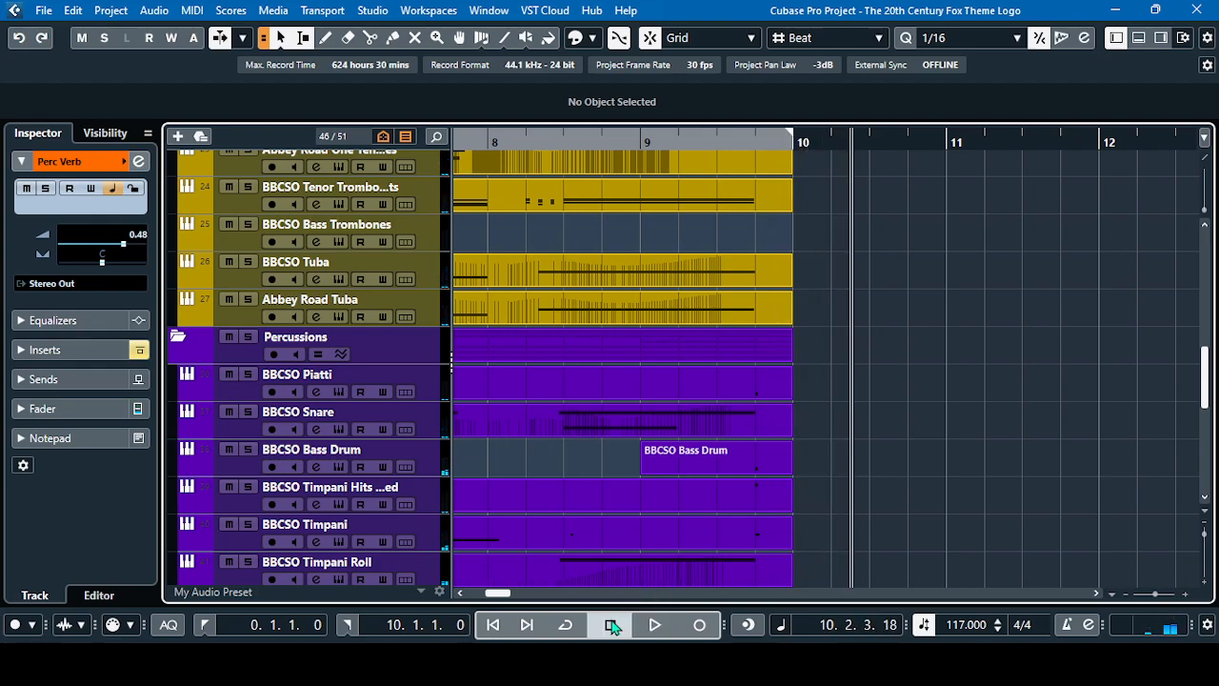
click(492, 625)
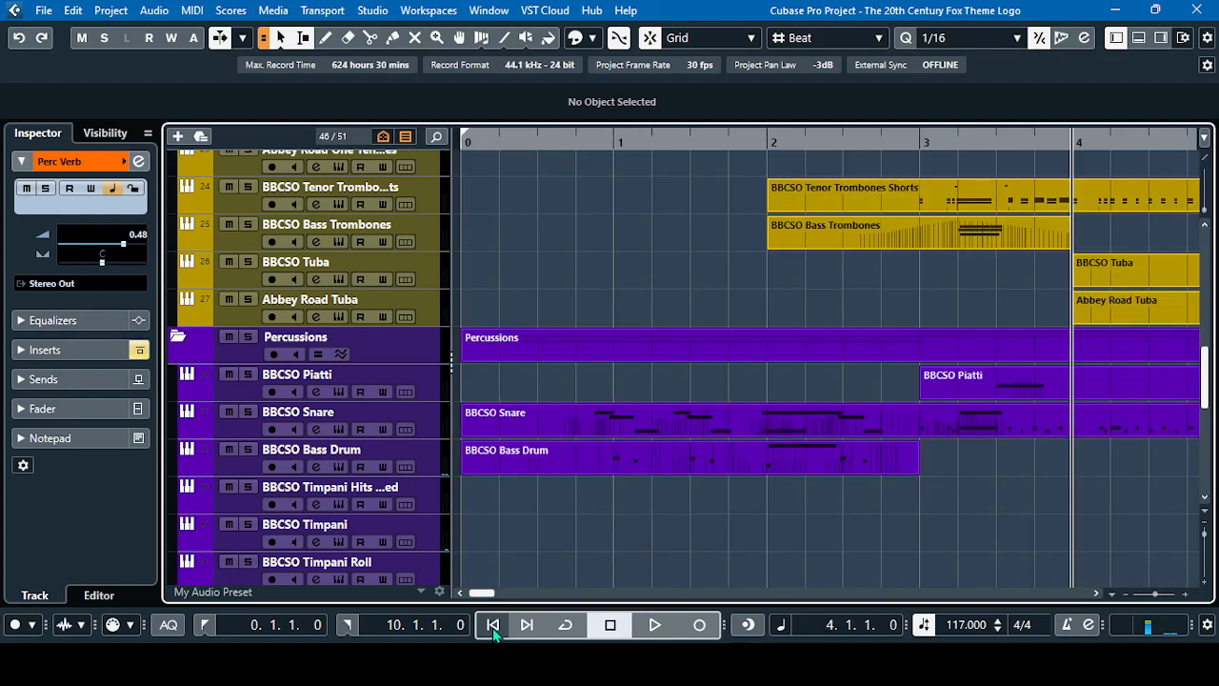
scroll(587, 526, down, 8)
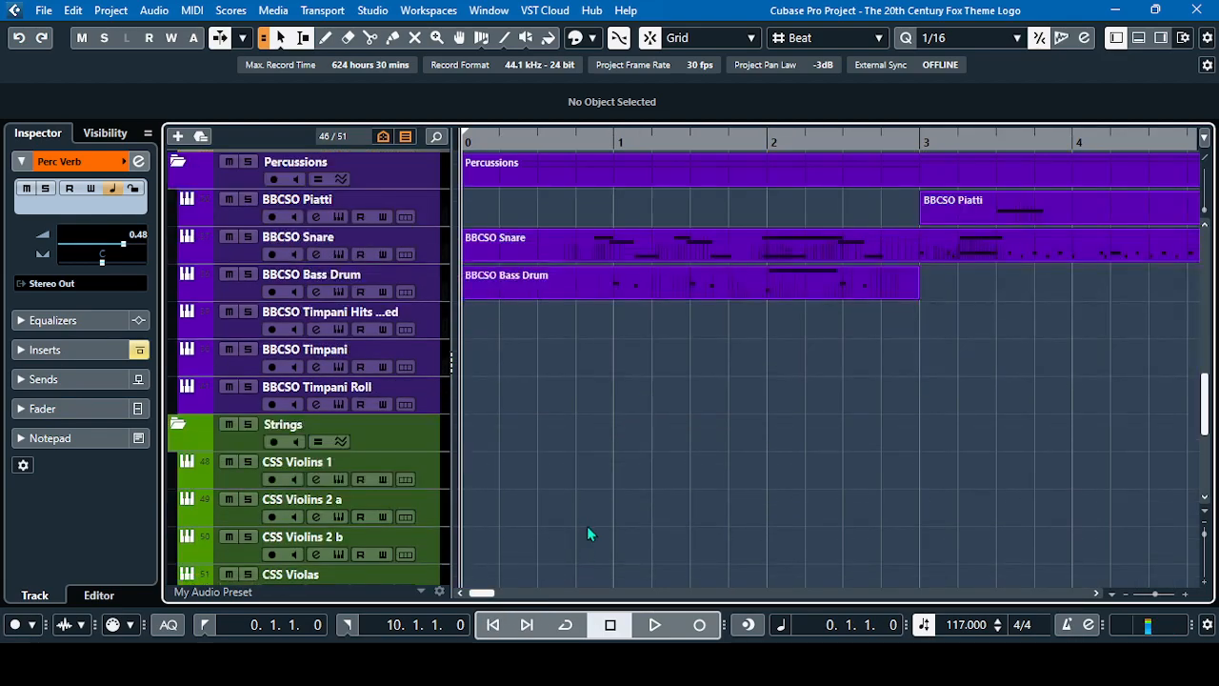
scroll(585, 518, down, 5)
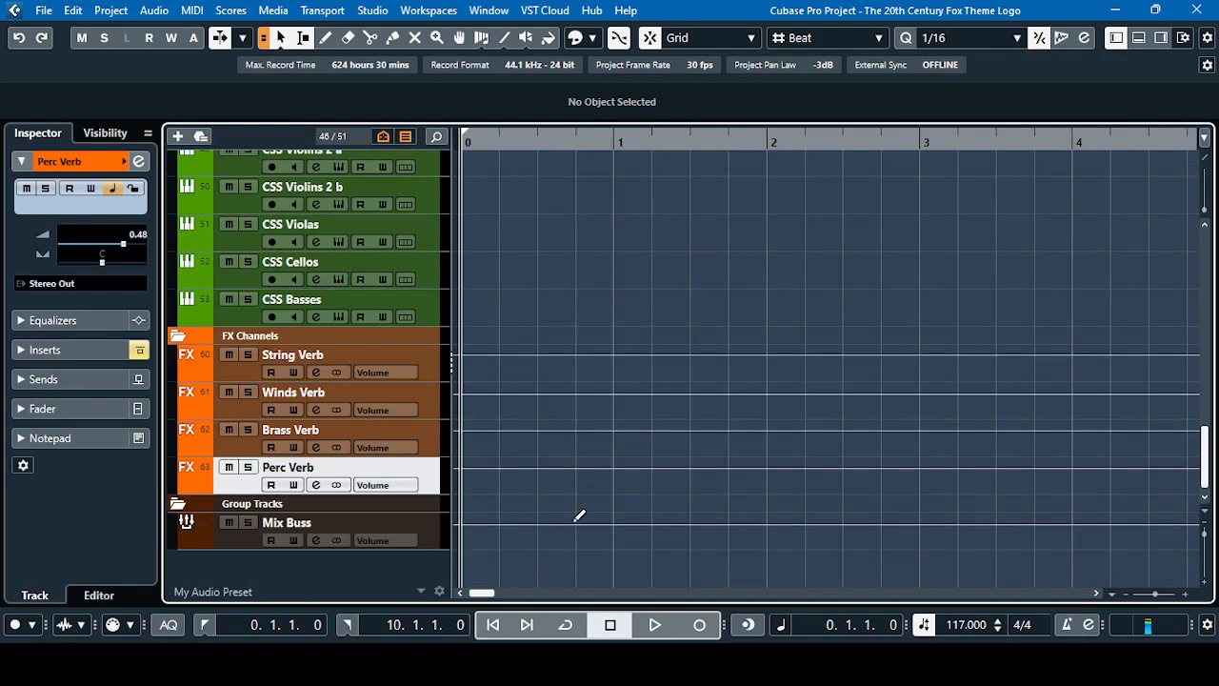
scroll(558, 558, up, 5)
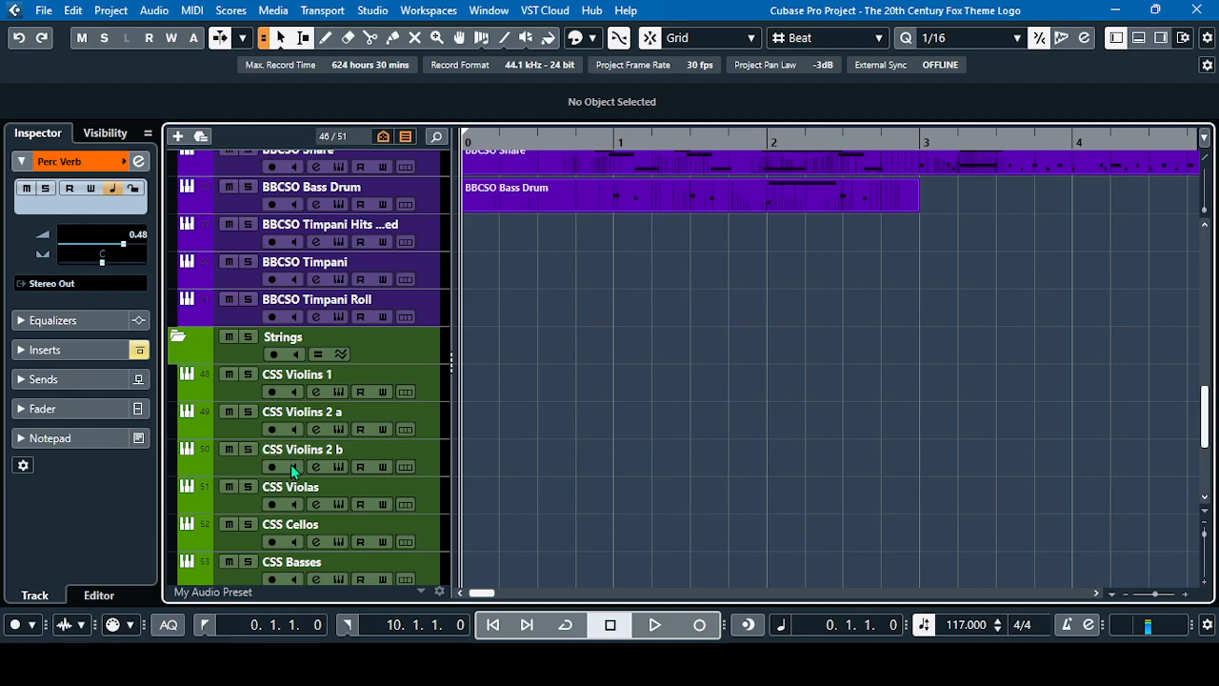
scroll(337, 467, up, 4)
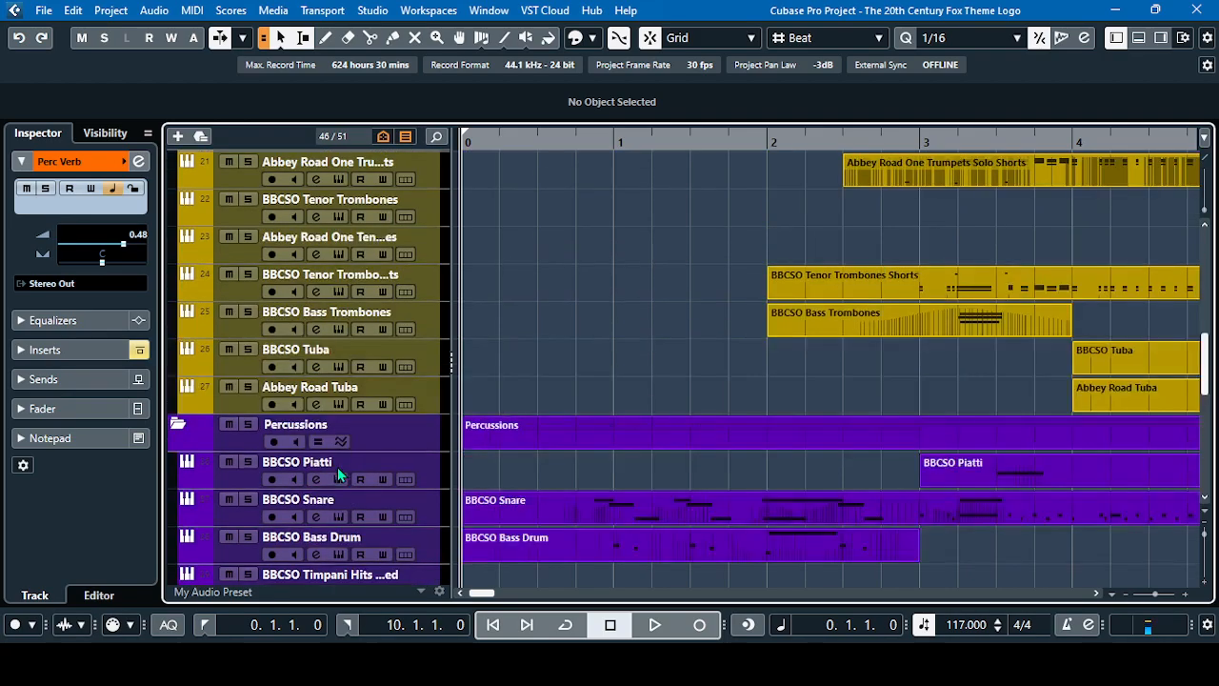
Look through the Brass, Percussions and Strings tracks in the track list
scroll(337, 467, up, 1)
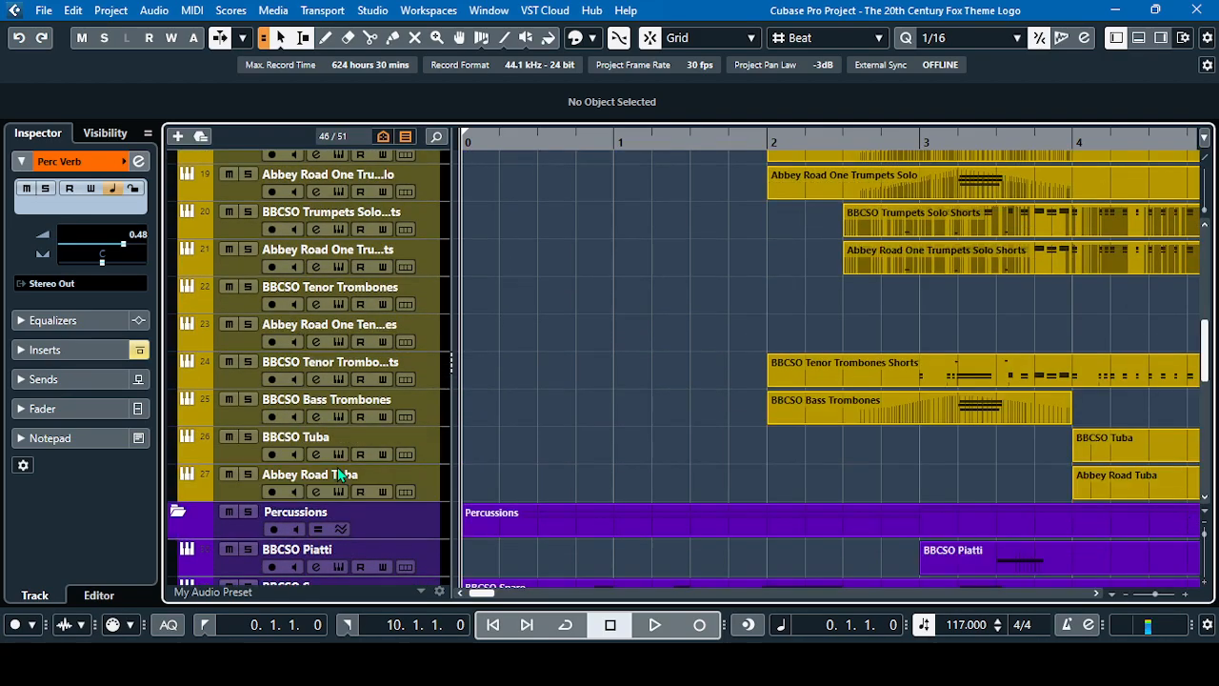
scroll(337, 466, up, 8)
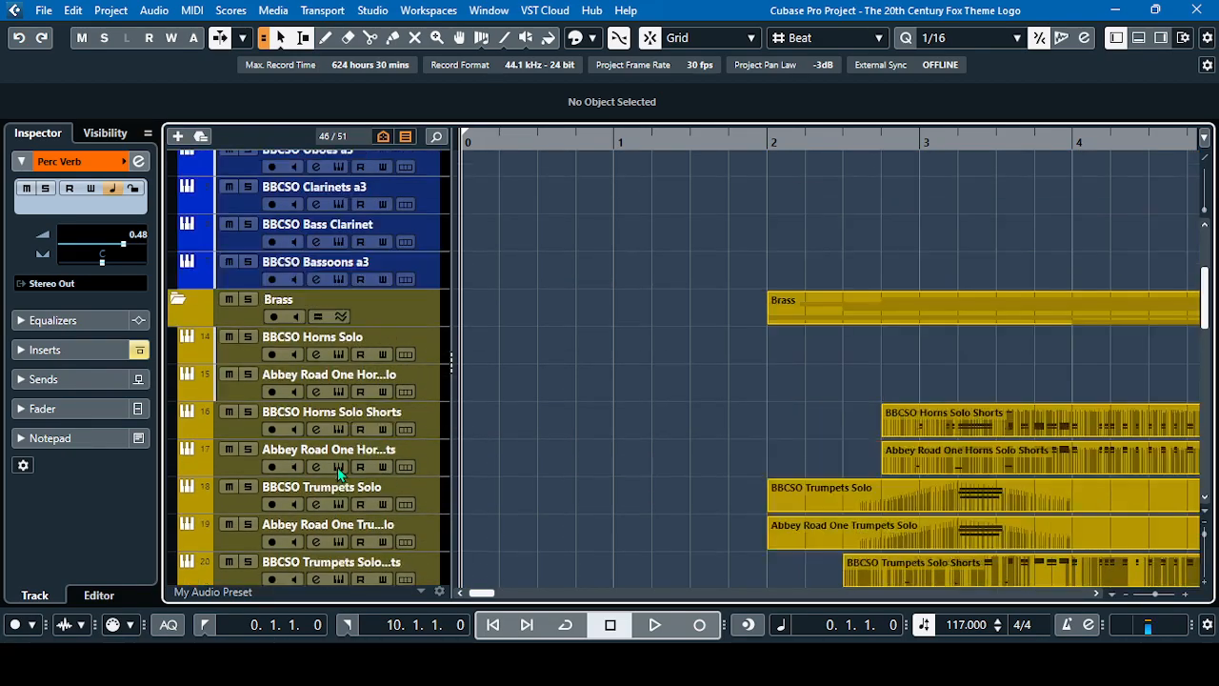
scroll(338, 467, down, 2)
scroll(339, 474, down, 8)
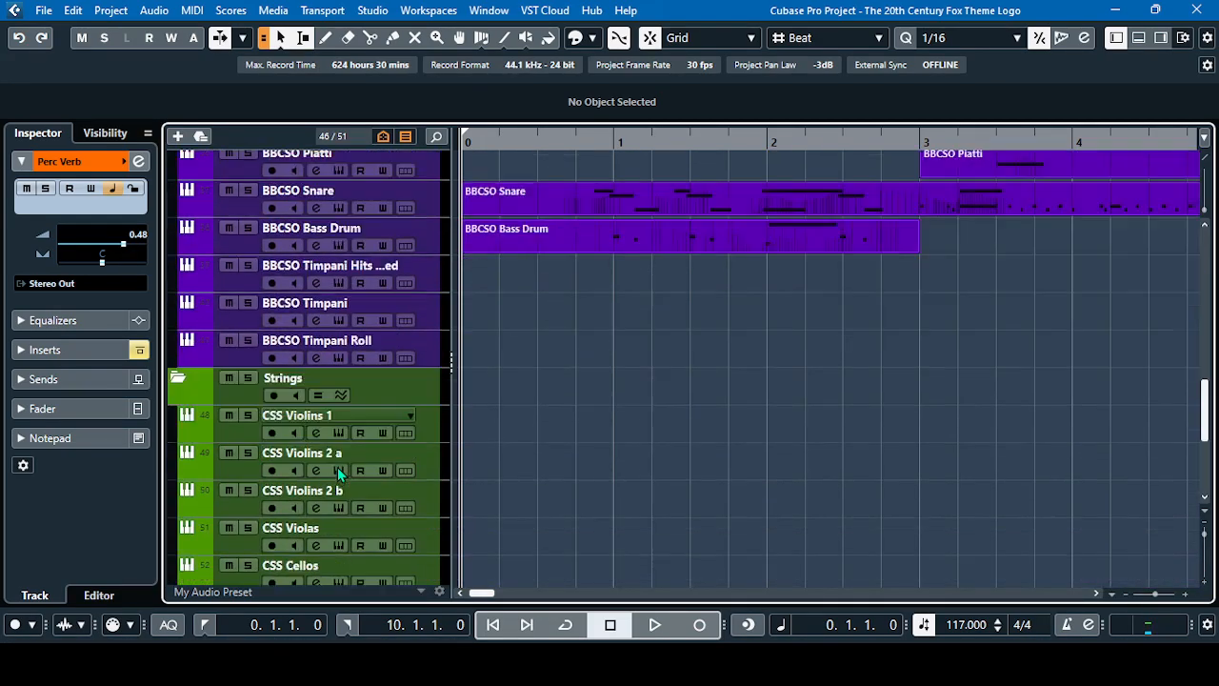
scroll(339, 474, up, 5)
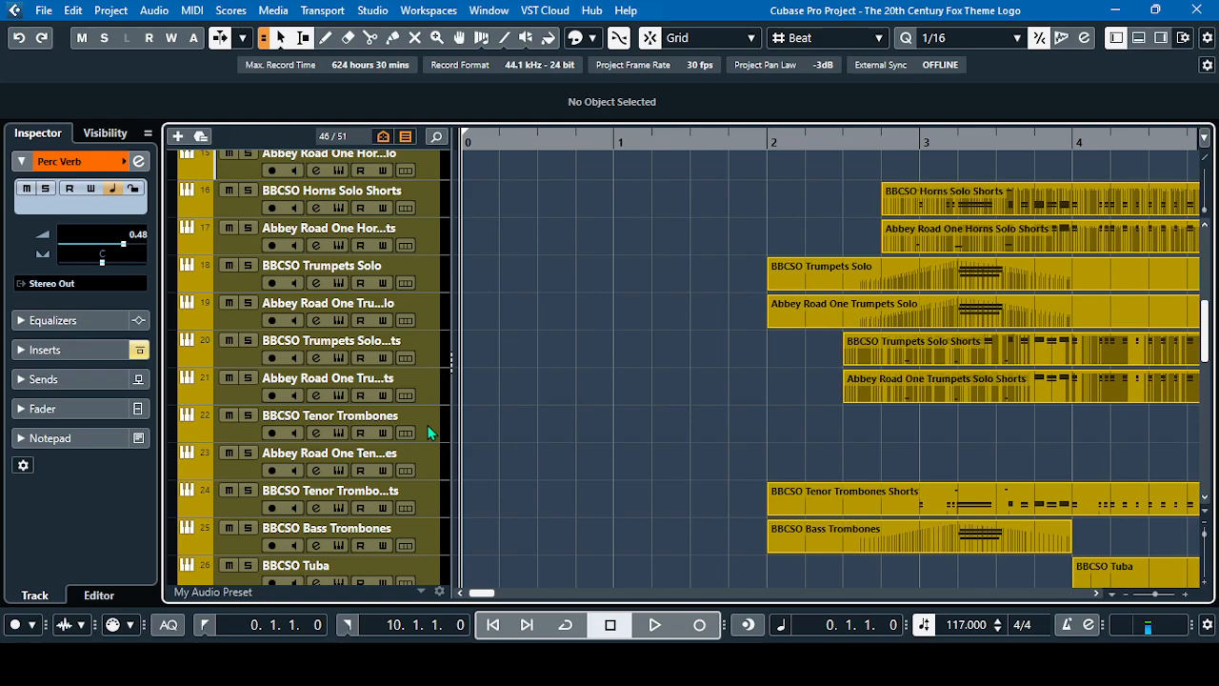
scroll(428, 433, down, 15)
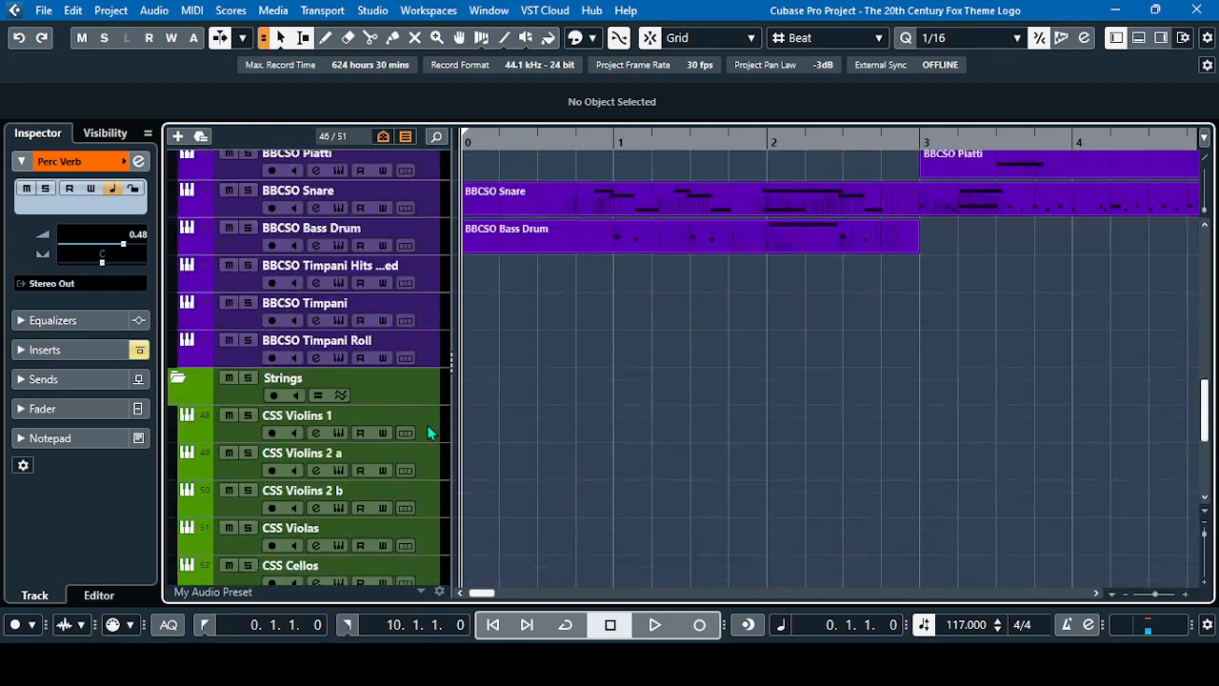
scroll(428, 403, up, 3)
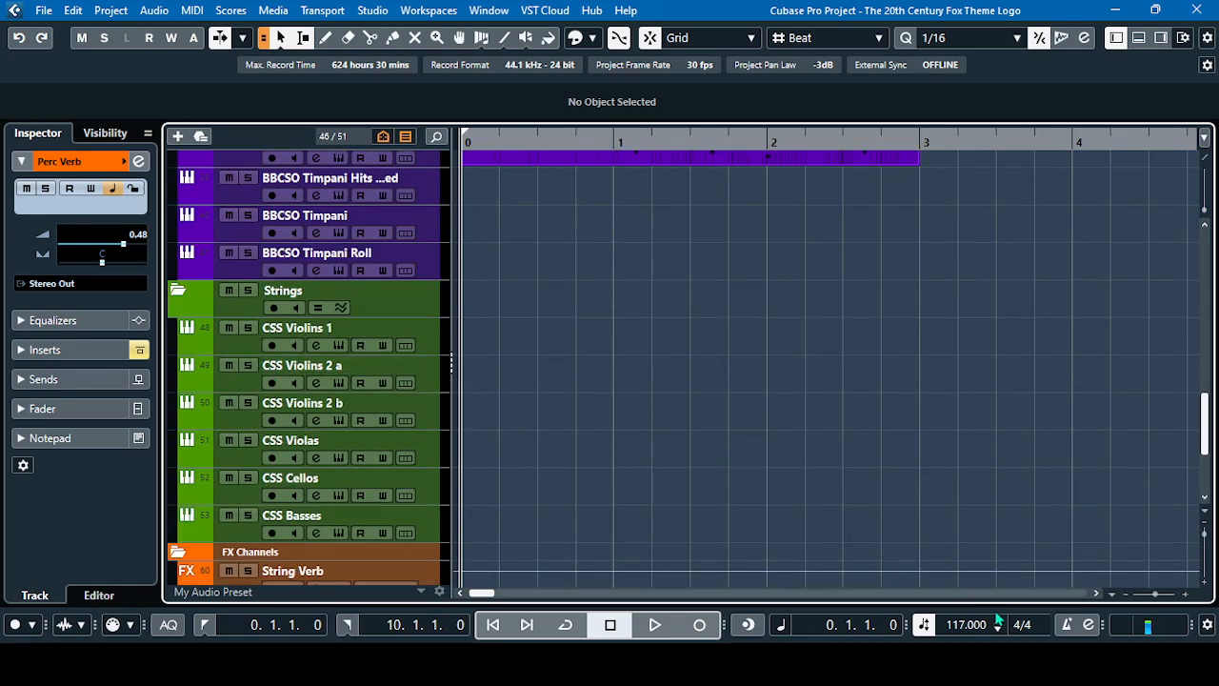
Solo the Strings folder, play it from position 5.3.1 with the reverb bypassed, and stop just after bar 10 begins
click(1097, 593)
click(1097, 593)
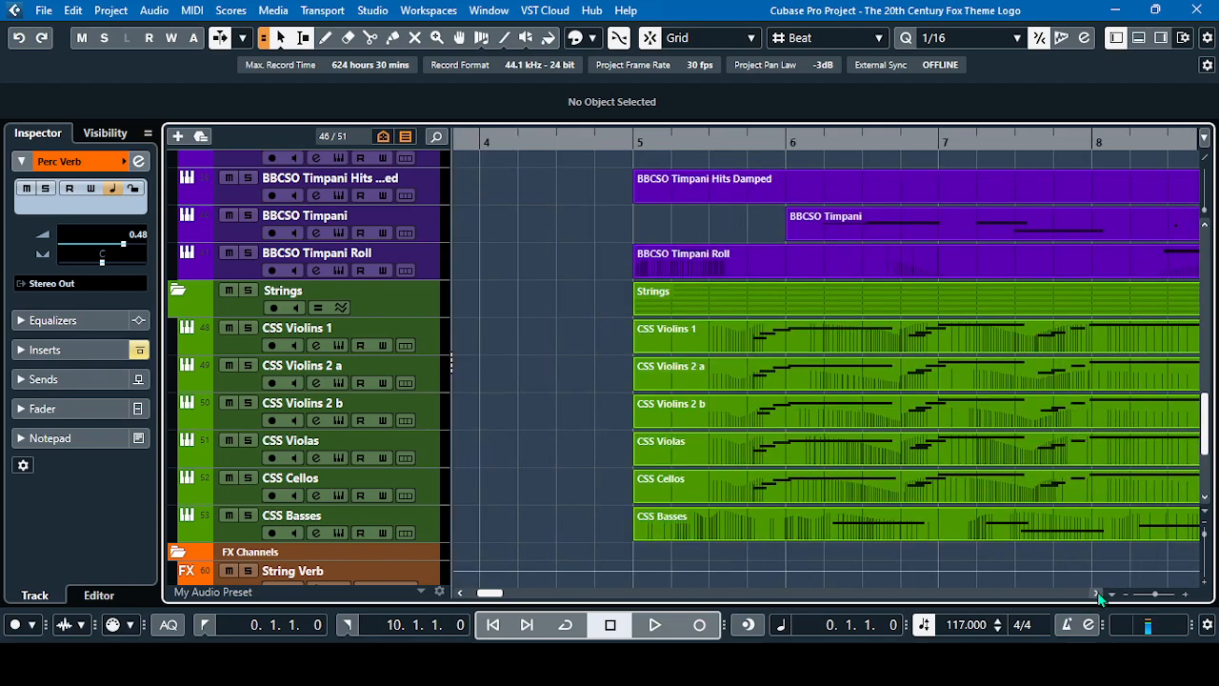
click(1097, 593)
click(461, 592)
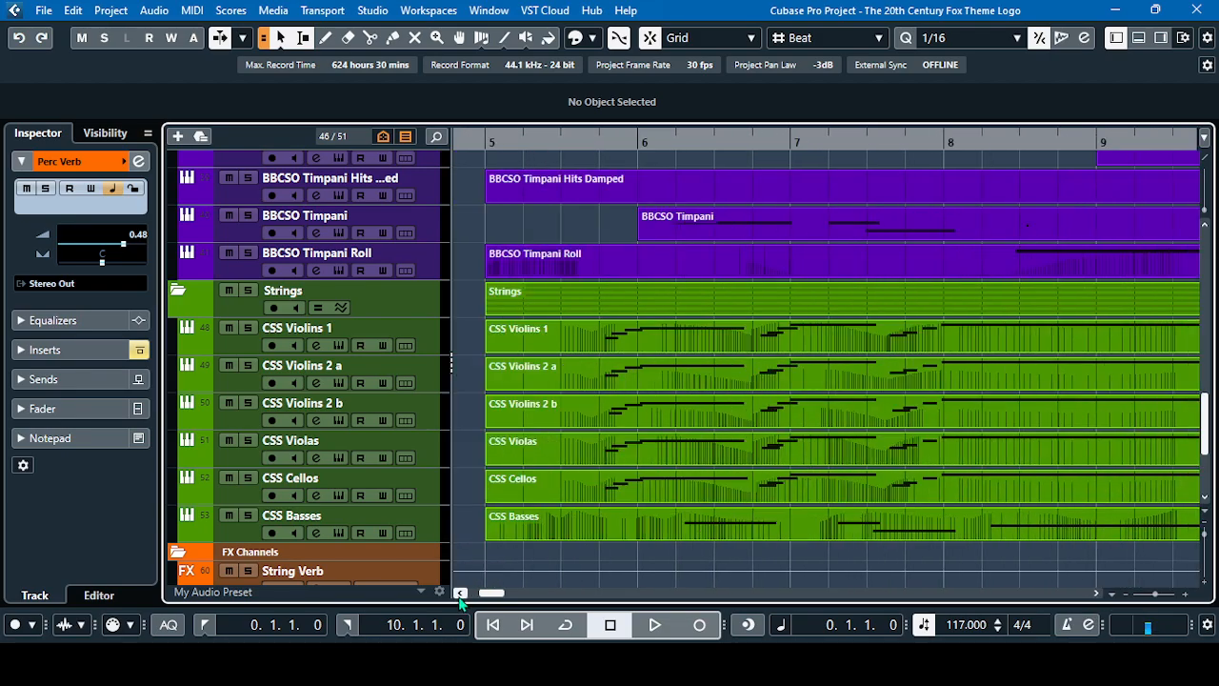
click(545, 145)
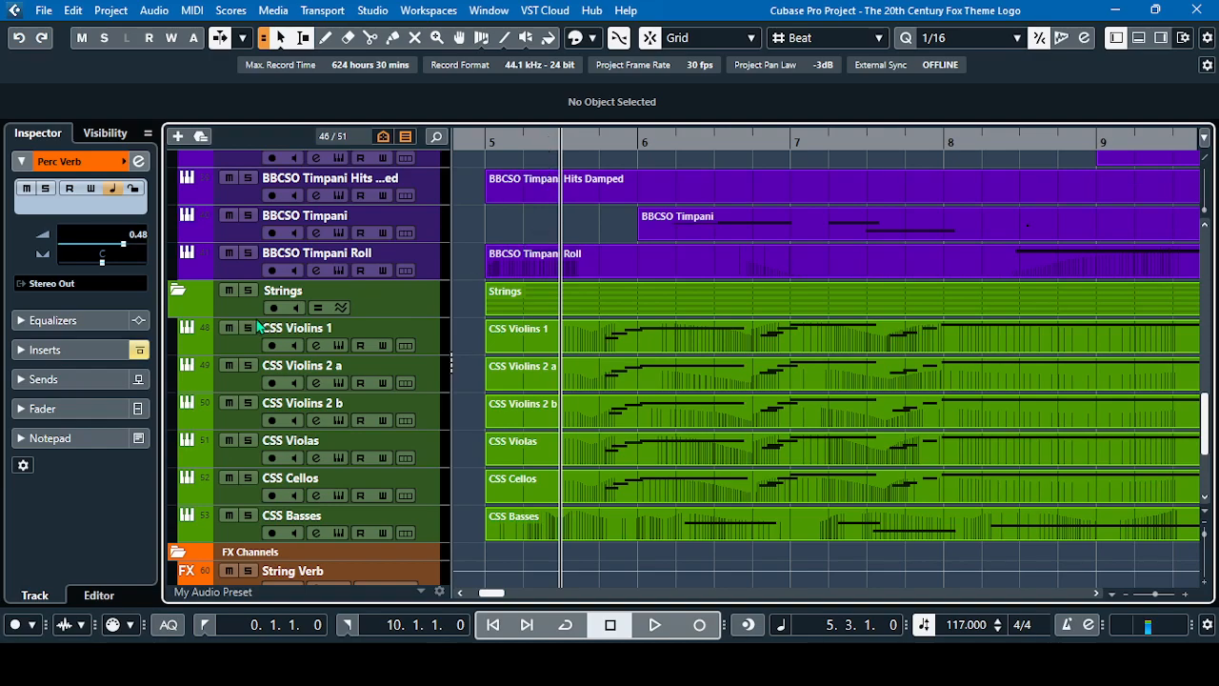
click(249, 291)
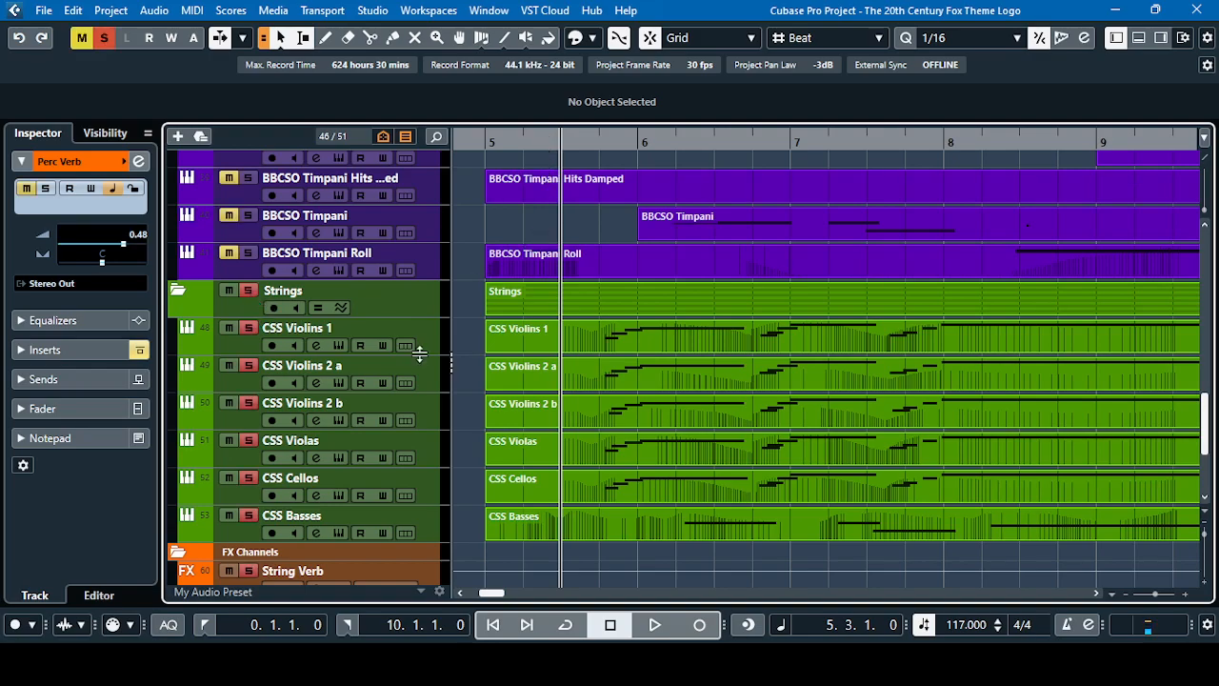
click(656, 626)
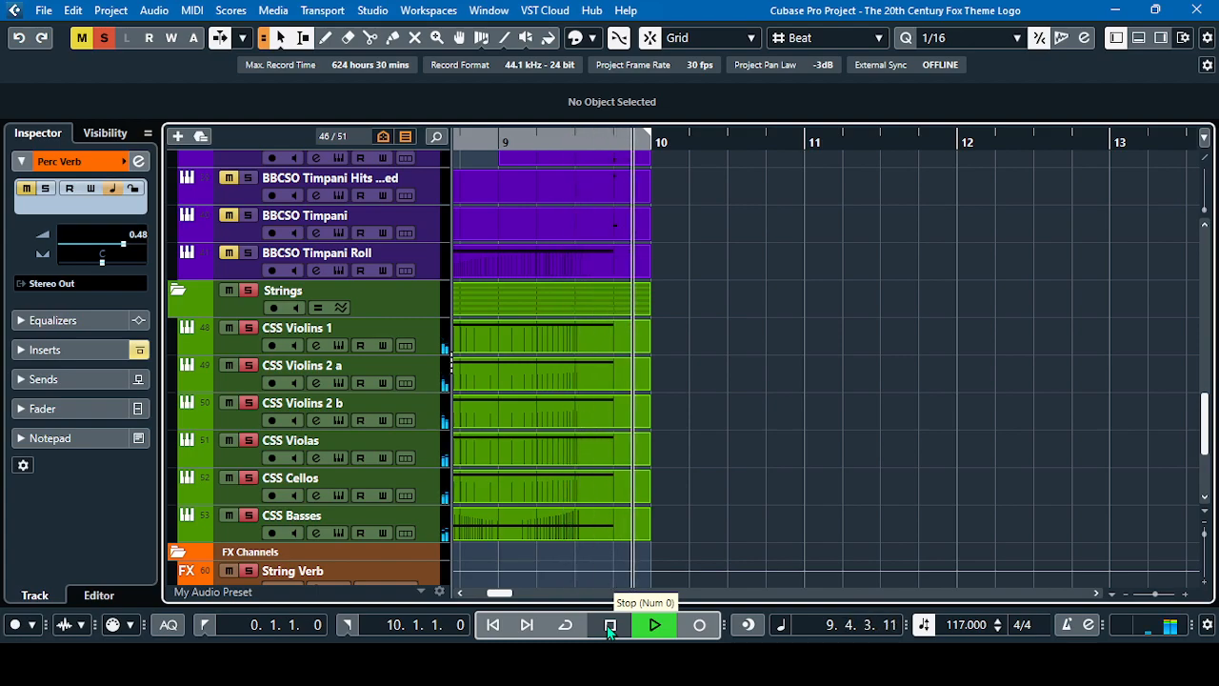
click(609, 625)
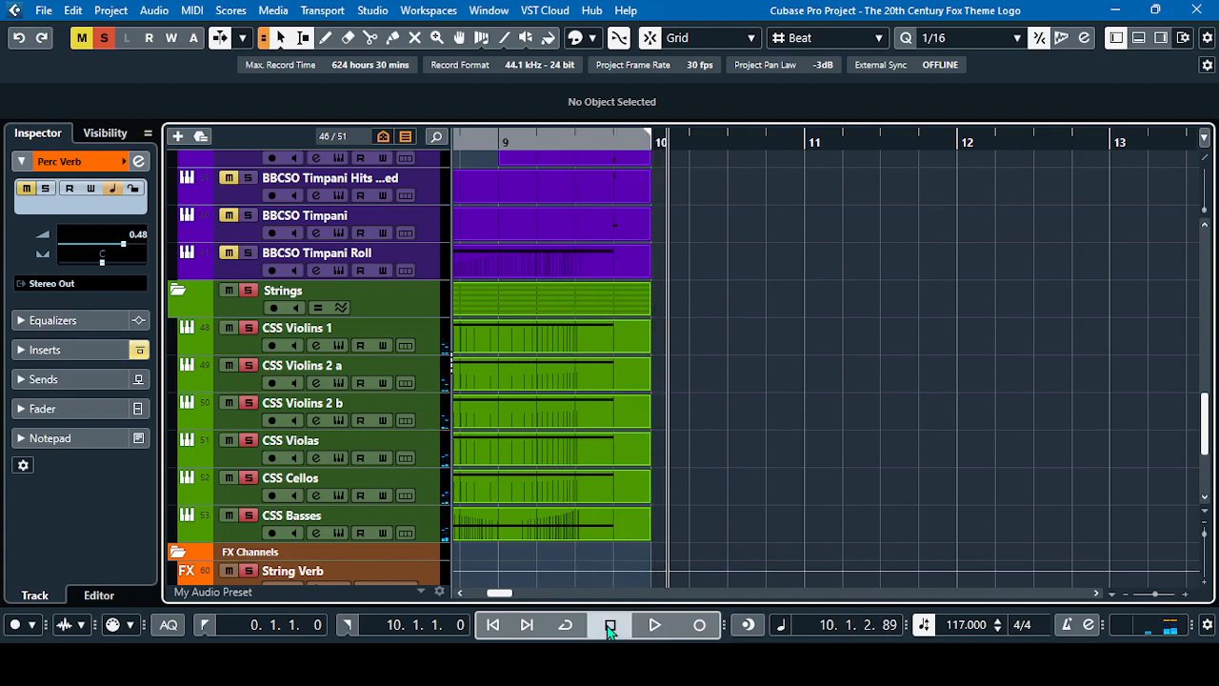
Return the playhead to the left locator at the project start and clear all solo states
click(461, 592)
click(461, 594)
click(461, 594)
click(461, 595)
click(461, 595)
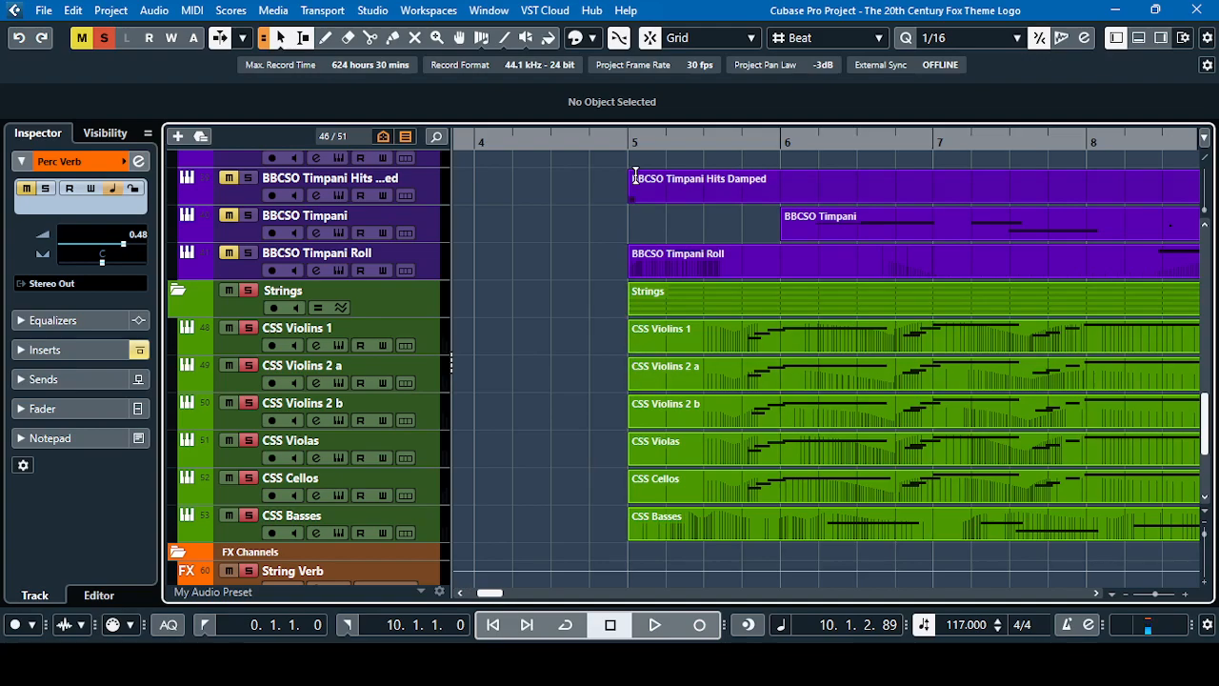
click(659, 140)
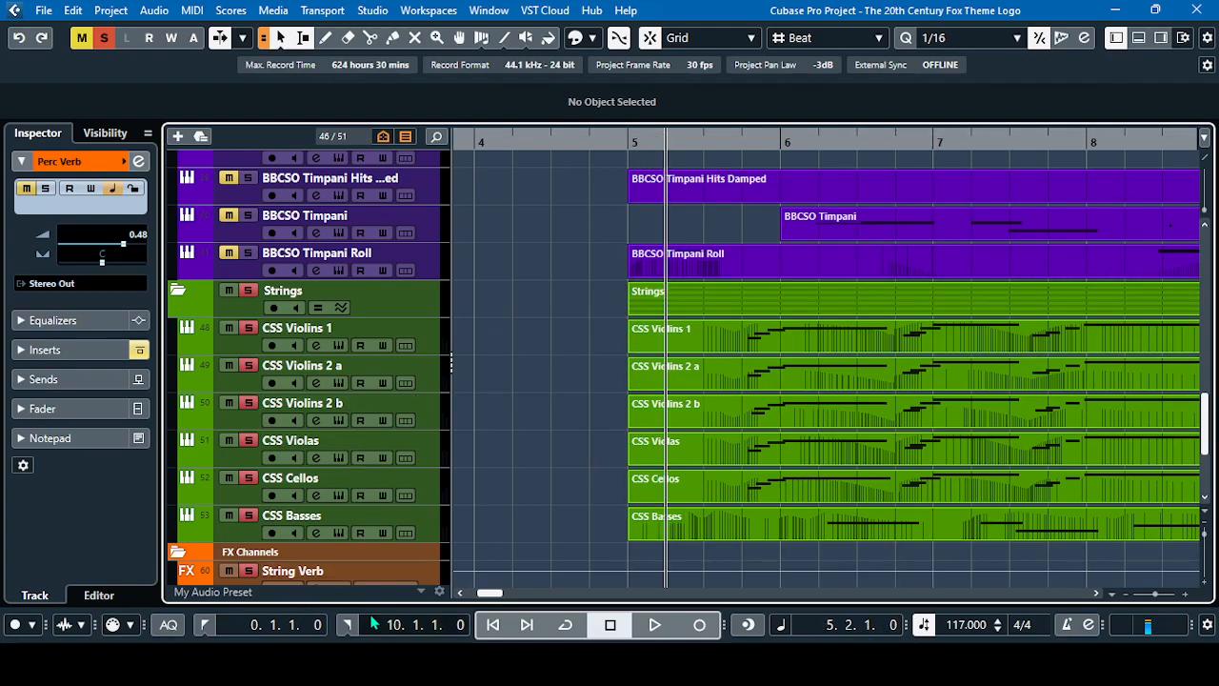
drag(488, 594, 470, 594)
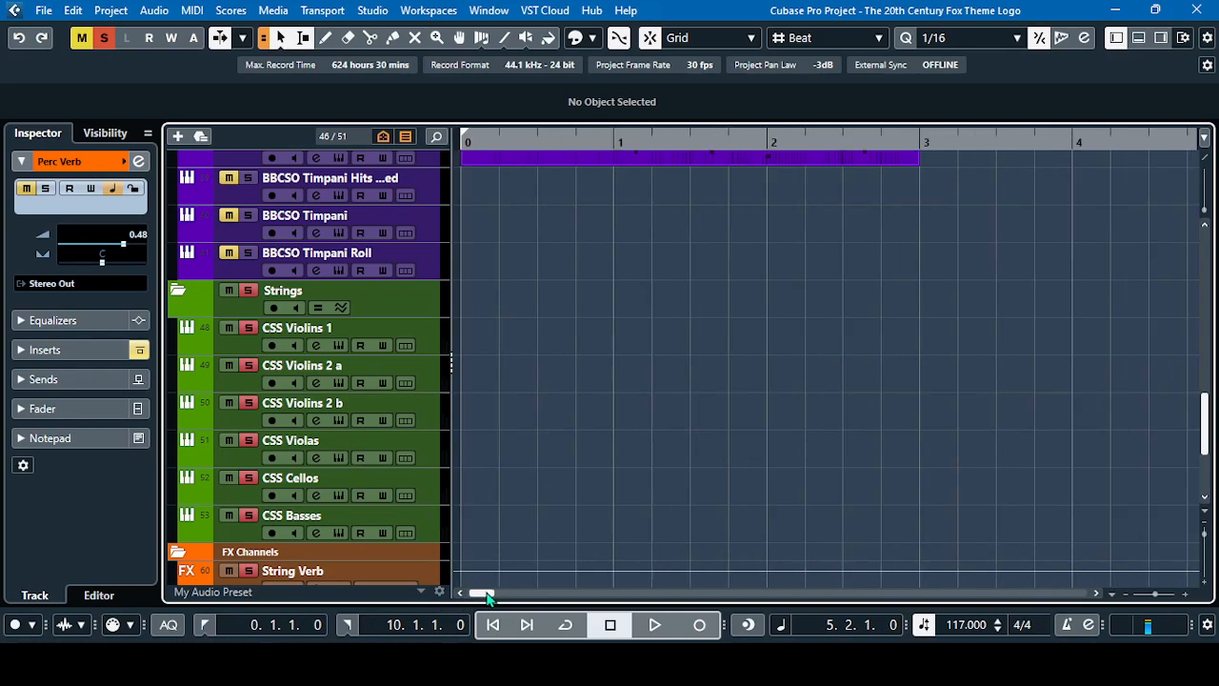
click(206, 623)
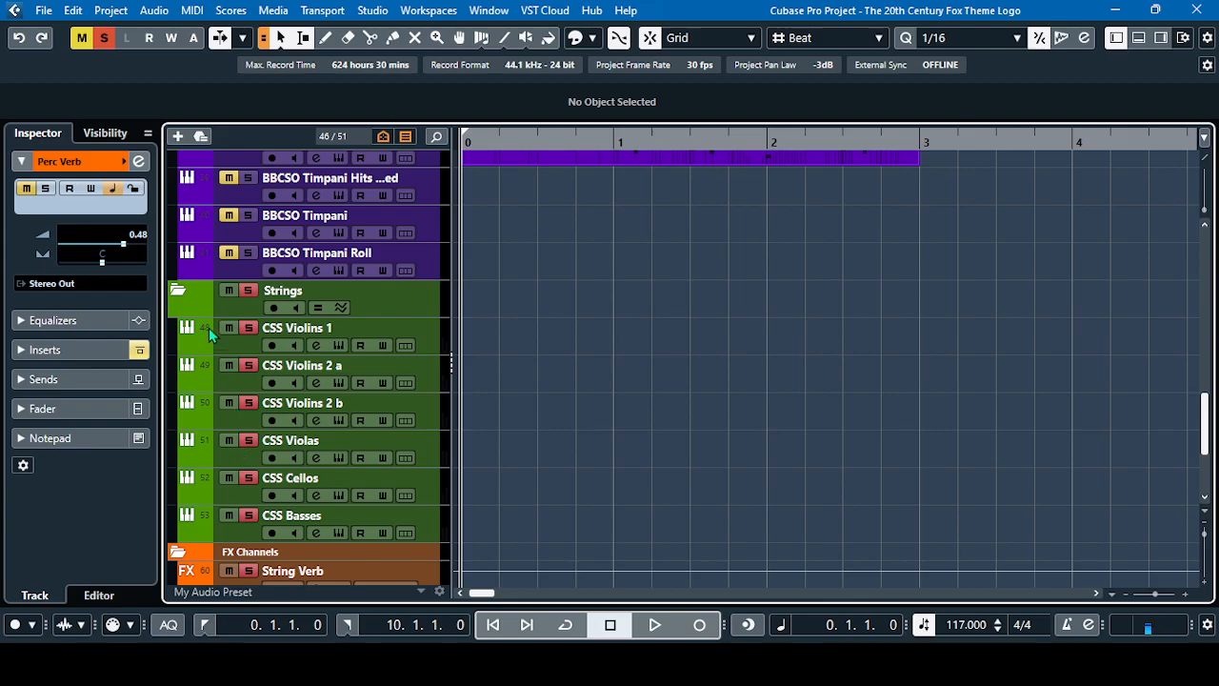
click(105, 38)
Look back through the track list to the Woodwinds folder and select the BBCSO Flute Solo track
scroll(360, 364, up, 10)
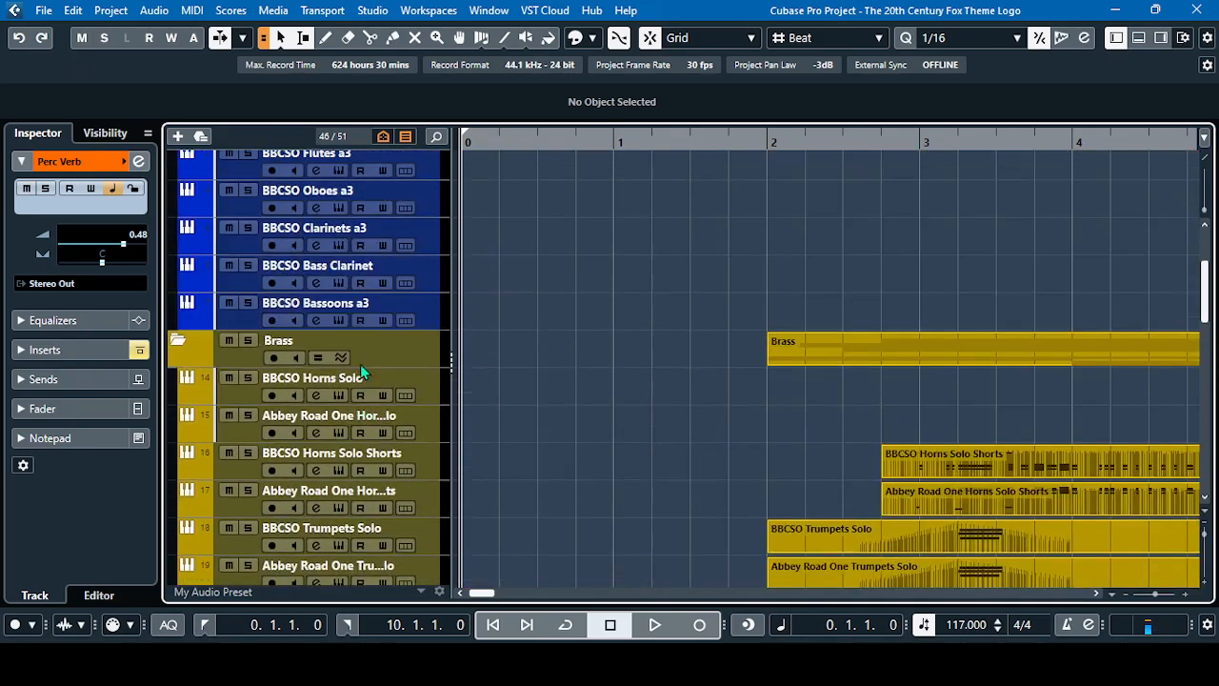
scroll(360, 364, up, 4)
scroll(360, 364, down, 5)
scroll(360, 364, up, 5)
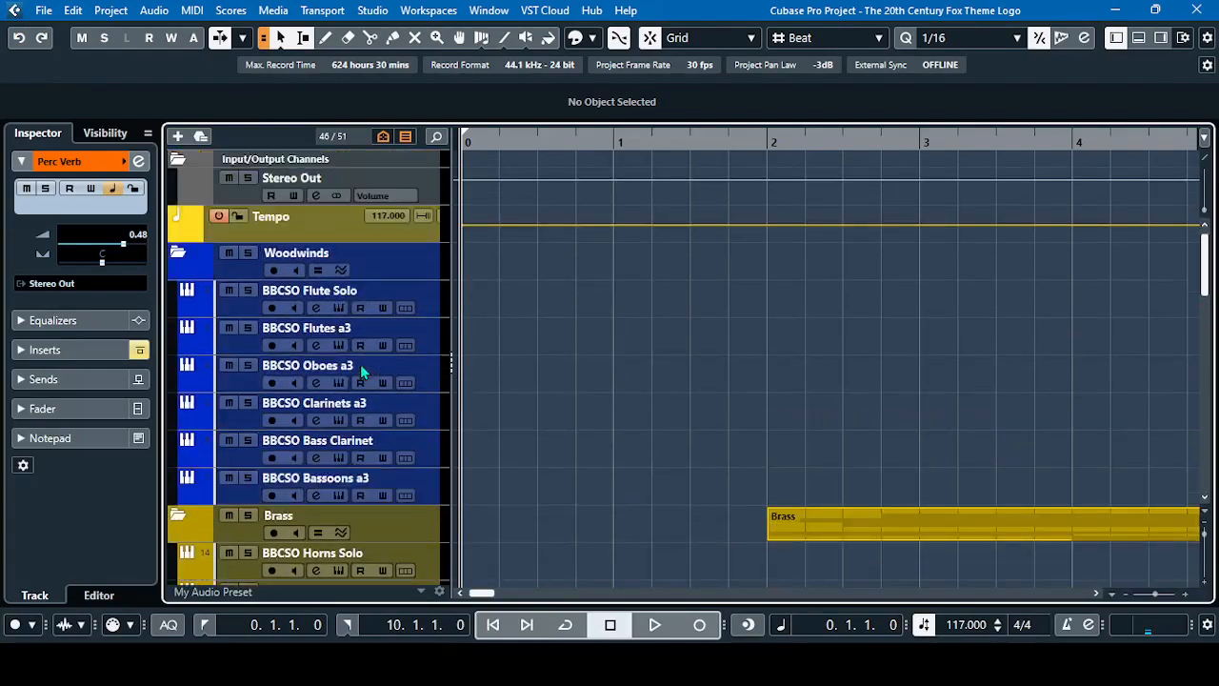
click(238, 305)
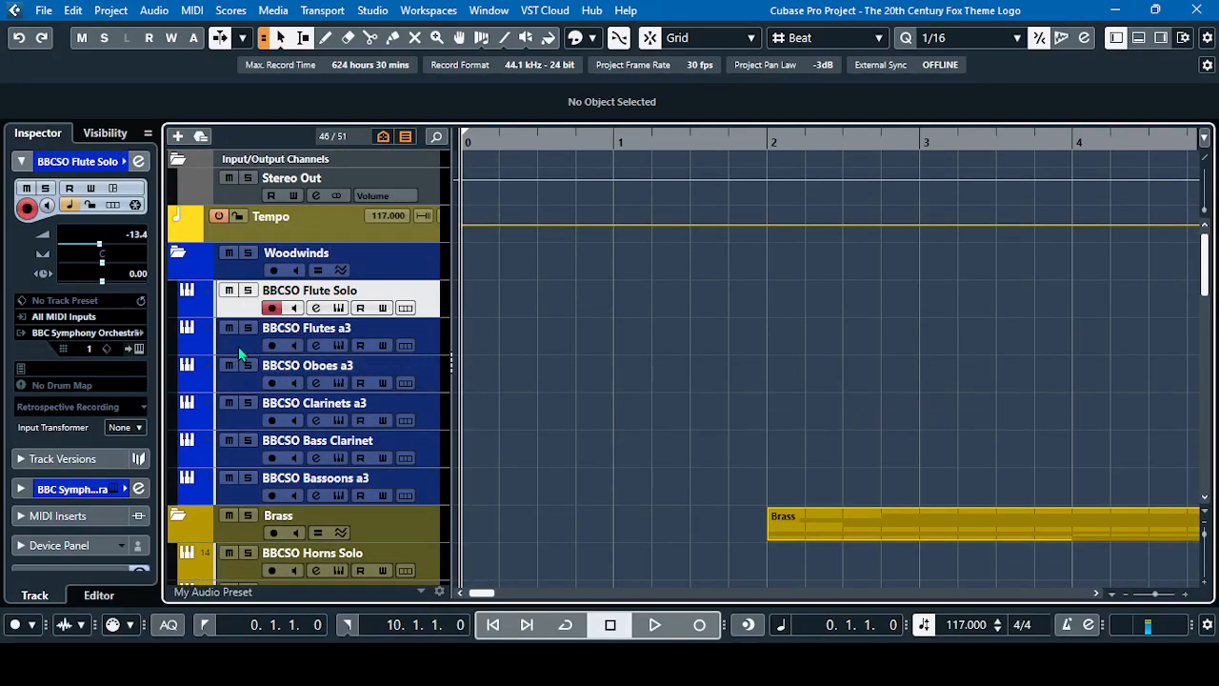
Reactivate the ValhallaVintageVerb insert on the String Verb channel and close its channel settings
scroll(238, 346, down, 12)
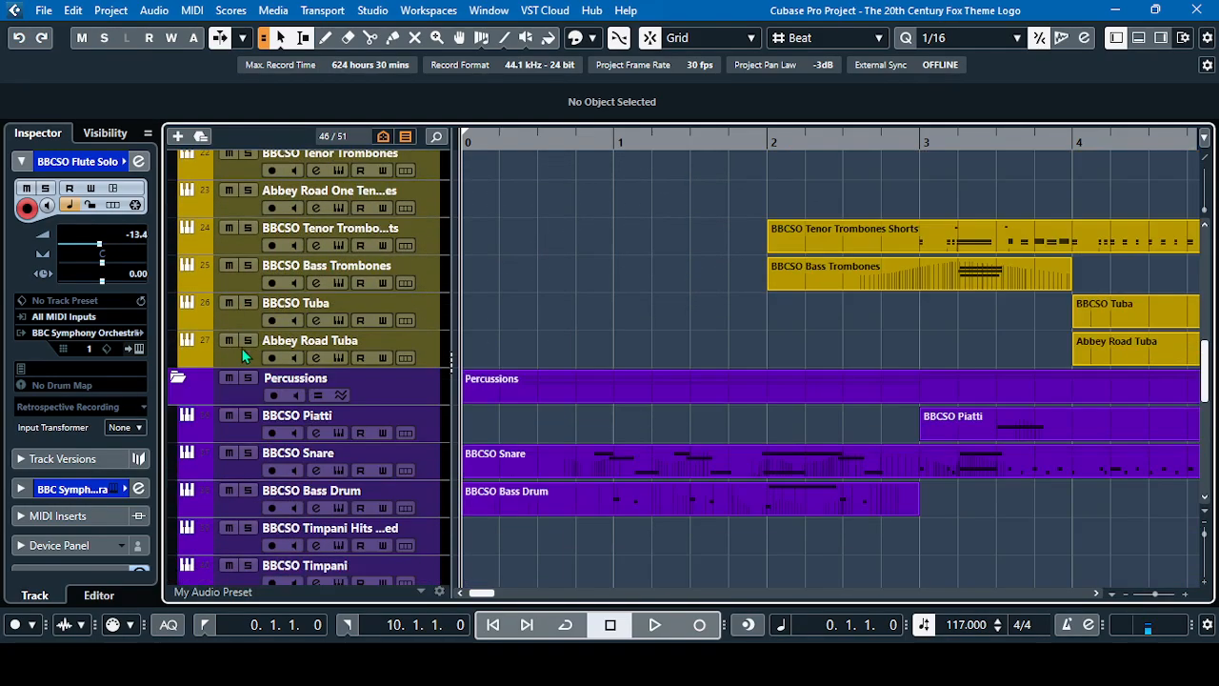
scroll(238, 359, down, 14)
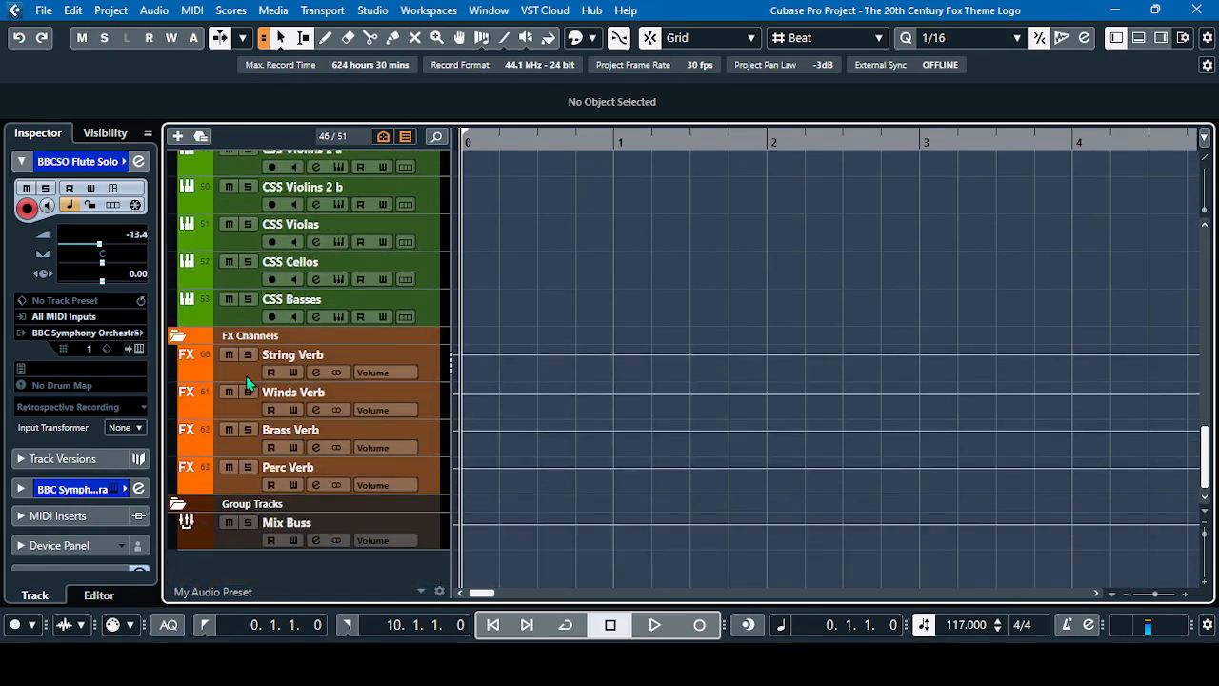
click(315, 373)
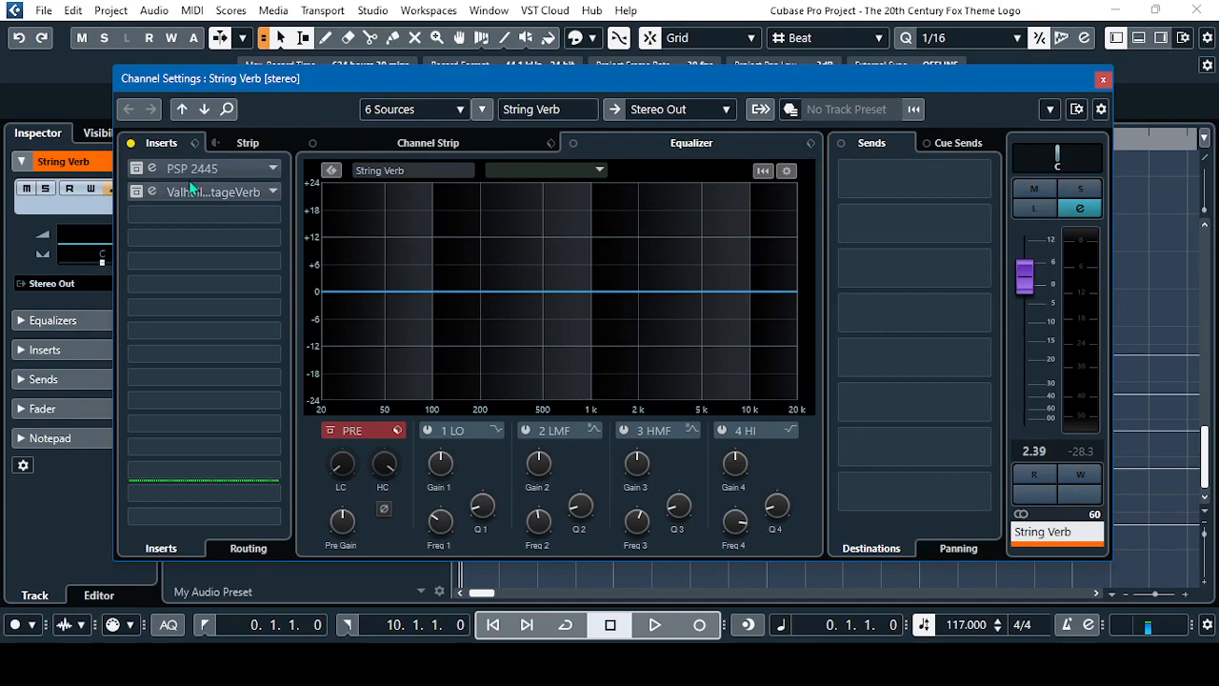
click(139, 193)
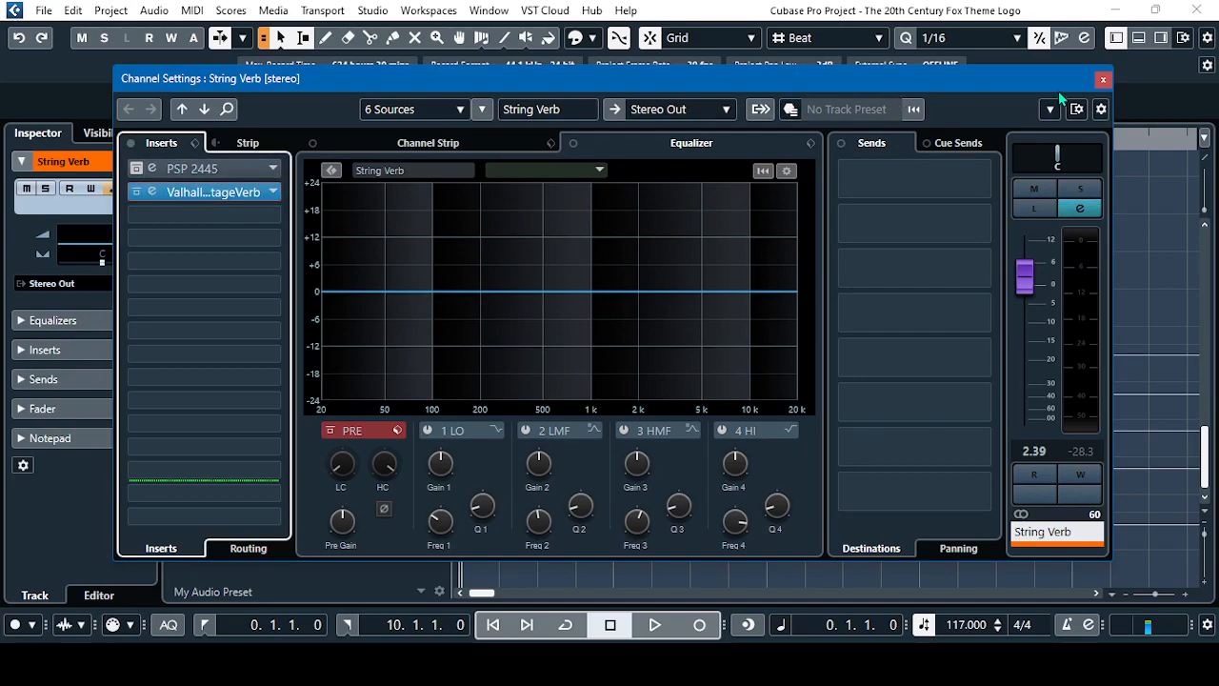
click(1103, 79)
Reactivate the ValhallaVintageVerb insert on the Winds Verb channel and close its channel settings
click(239, 410)
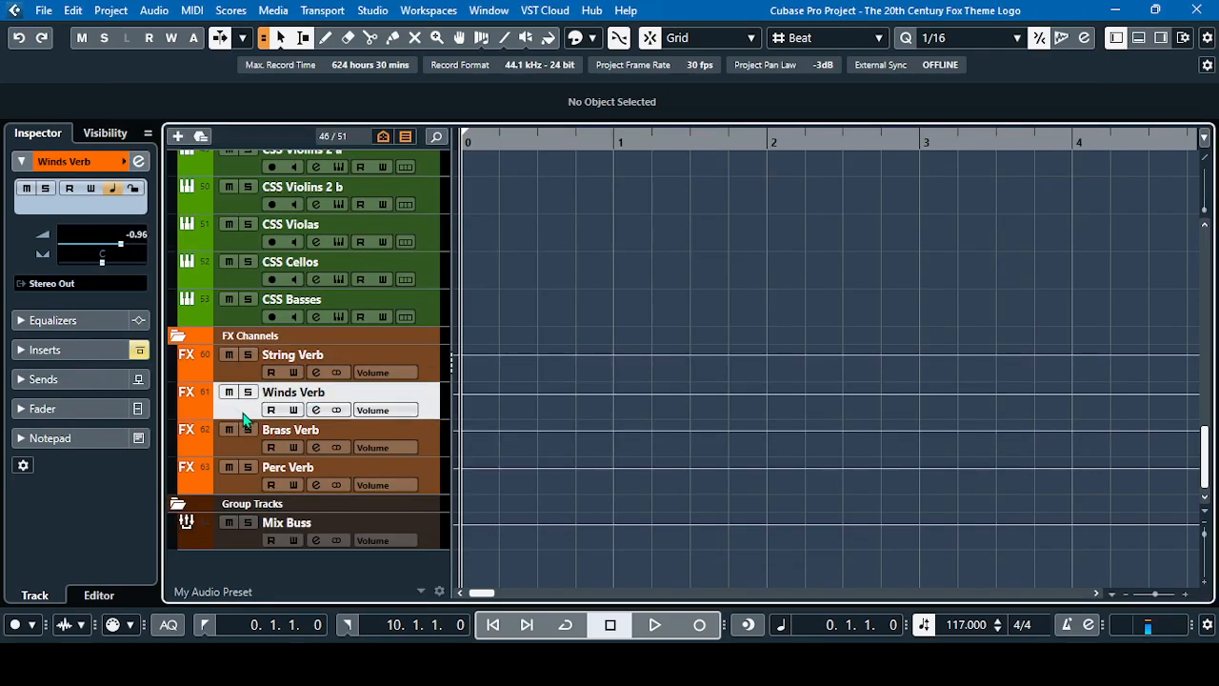
click(315, 410)
click(141, 192)
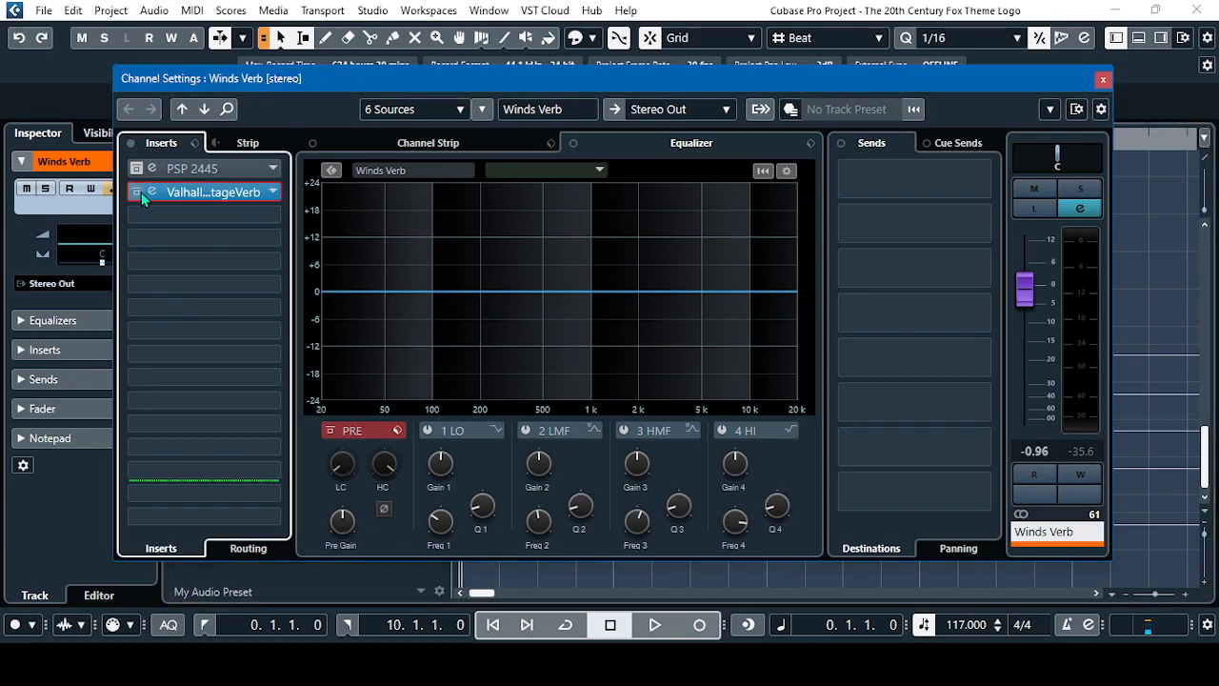
click(1103, 78)
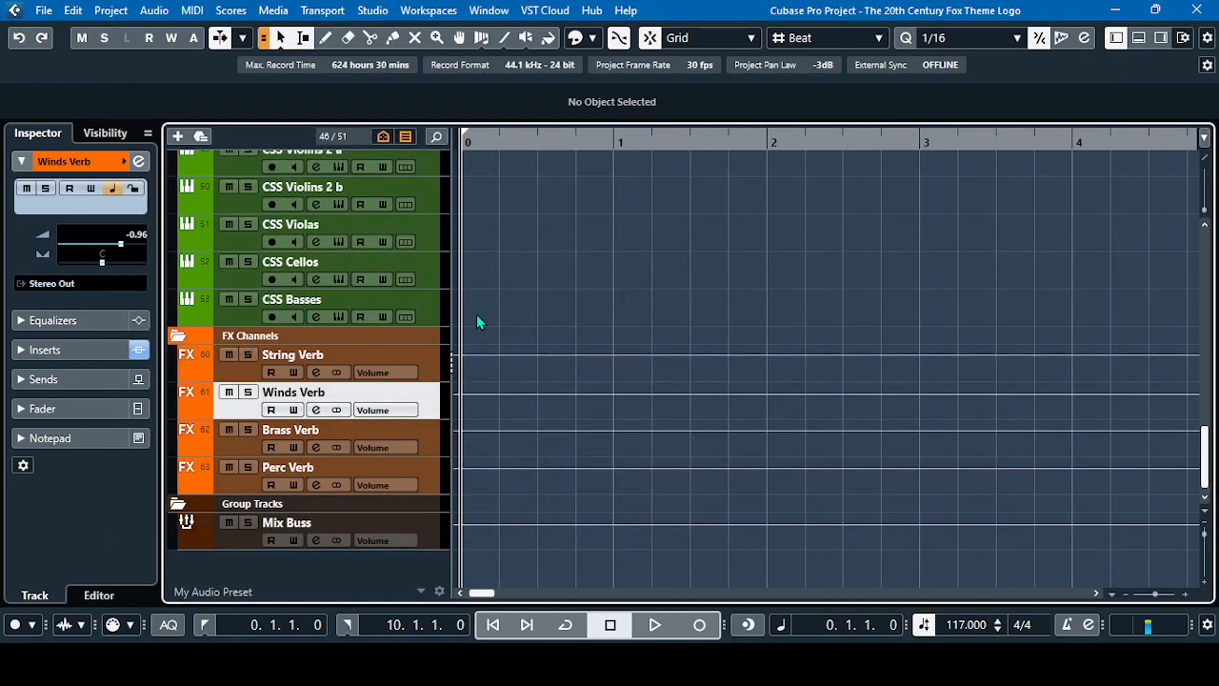
Reactivate the ValhallaVintageVerb insert on the Brass Verb channel and close its channel settings
click(215, 440)
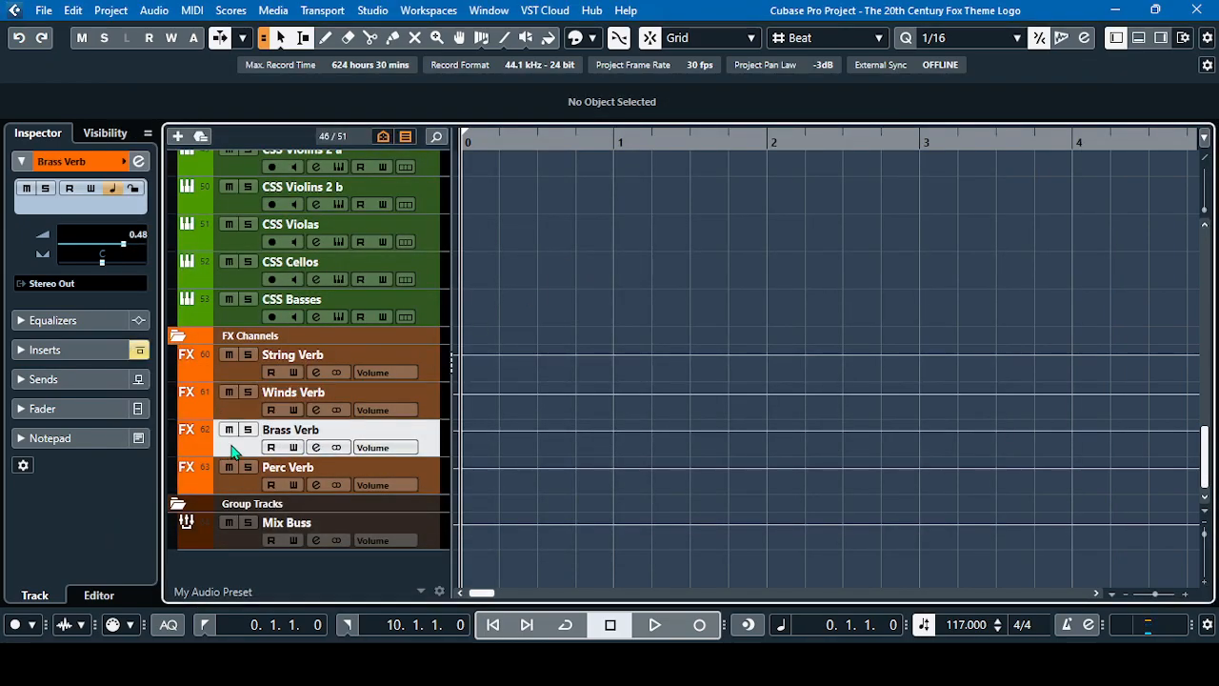
click(315, 446)
click(158, 194)
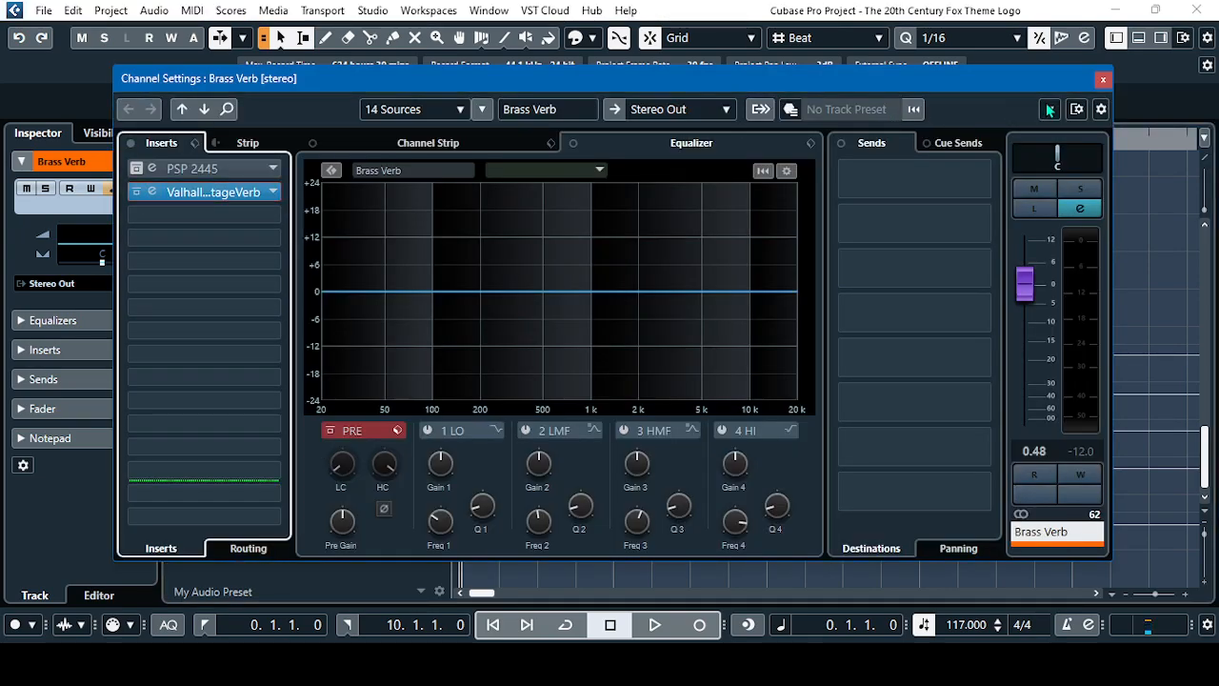
click(1103, 80)
Reactivate the ValhallaVintageVerb insert on the Perc Verb channel and close its channel settings
click(235, 477)
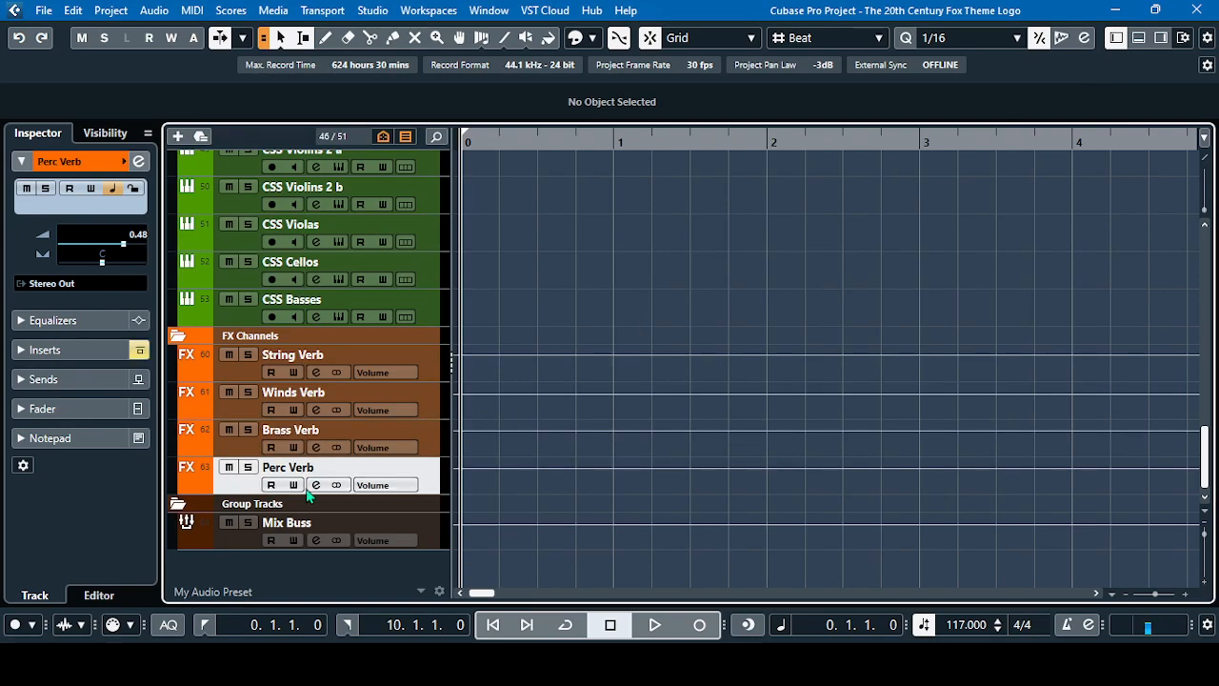
click(315, 485)
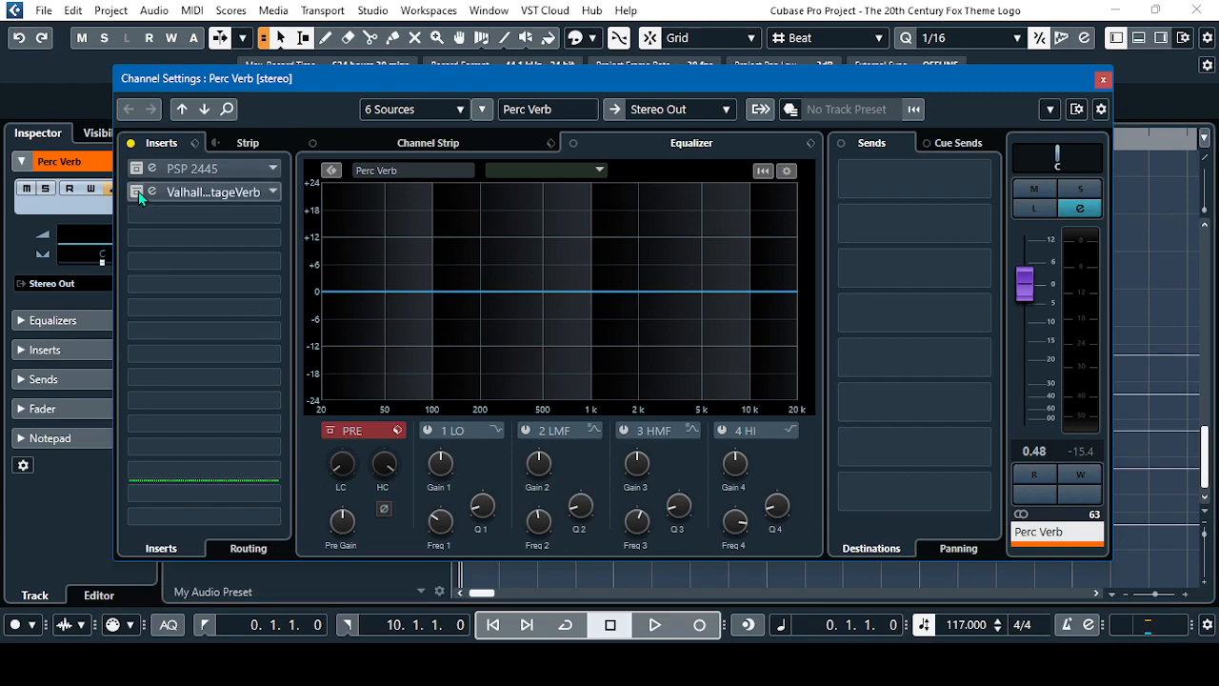
click(191, 192)
click(1103, 79)
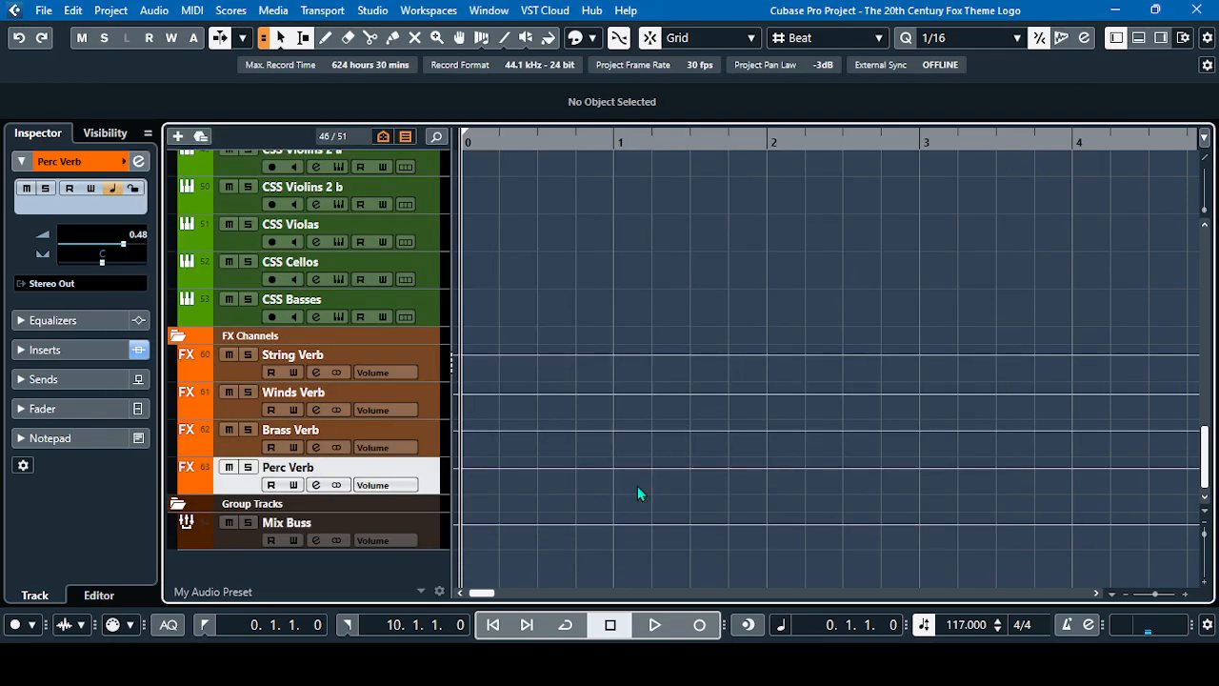
Select the CSS Violins 1 track, then play the full theme from the start with the reverbs active, stopping at bar 11
scroll(635, 505, up, 5)
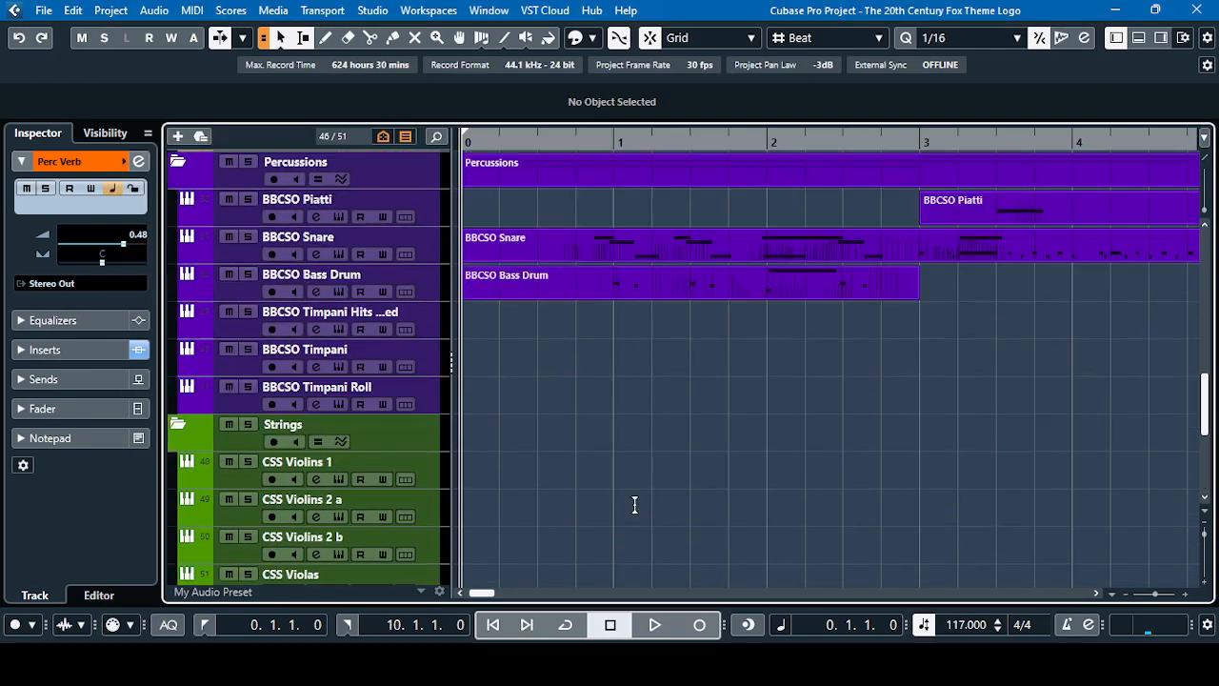
click(238, 479)
click(654, 624)
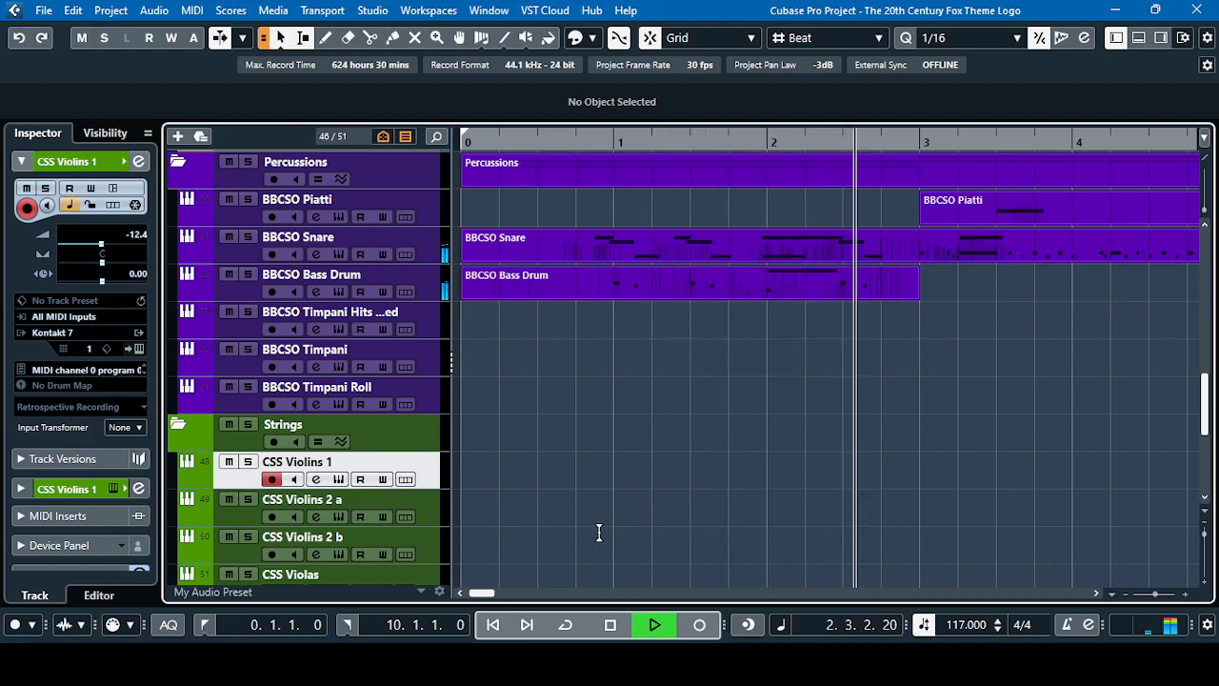
scroll(600, 539, up, 3)
scroll(601, 540, up, 5)
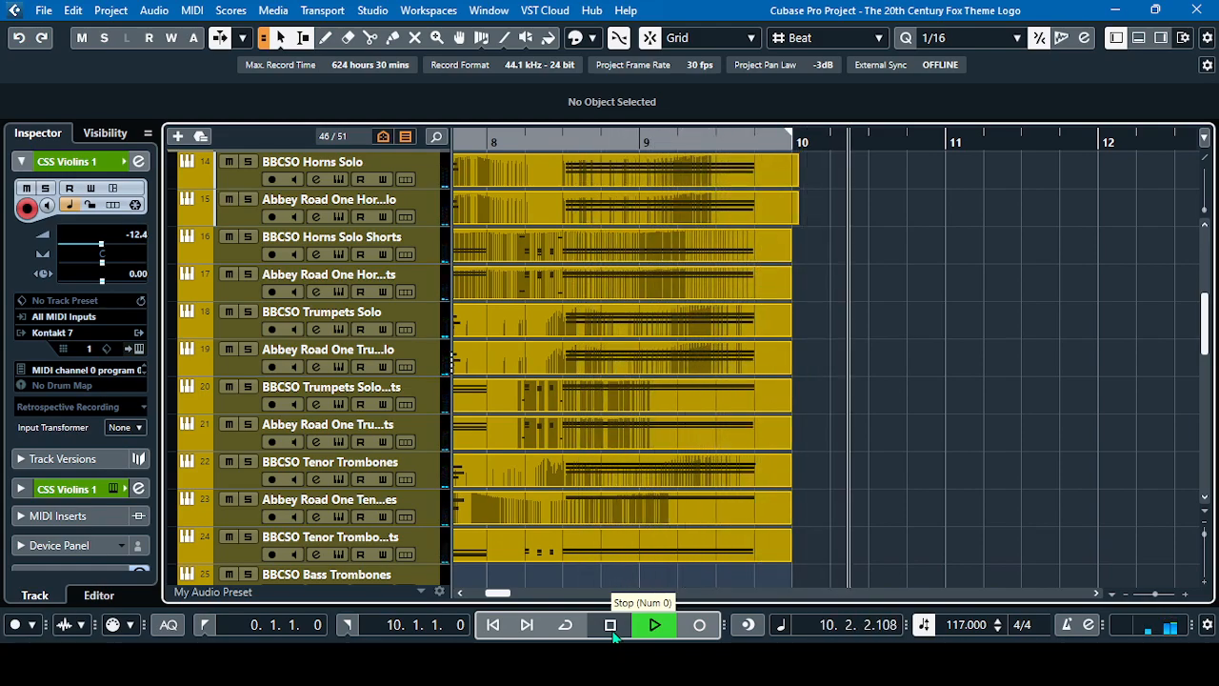
click(612, 632)
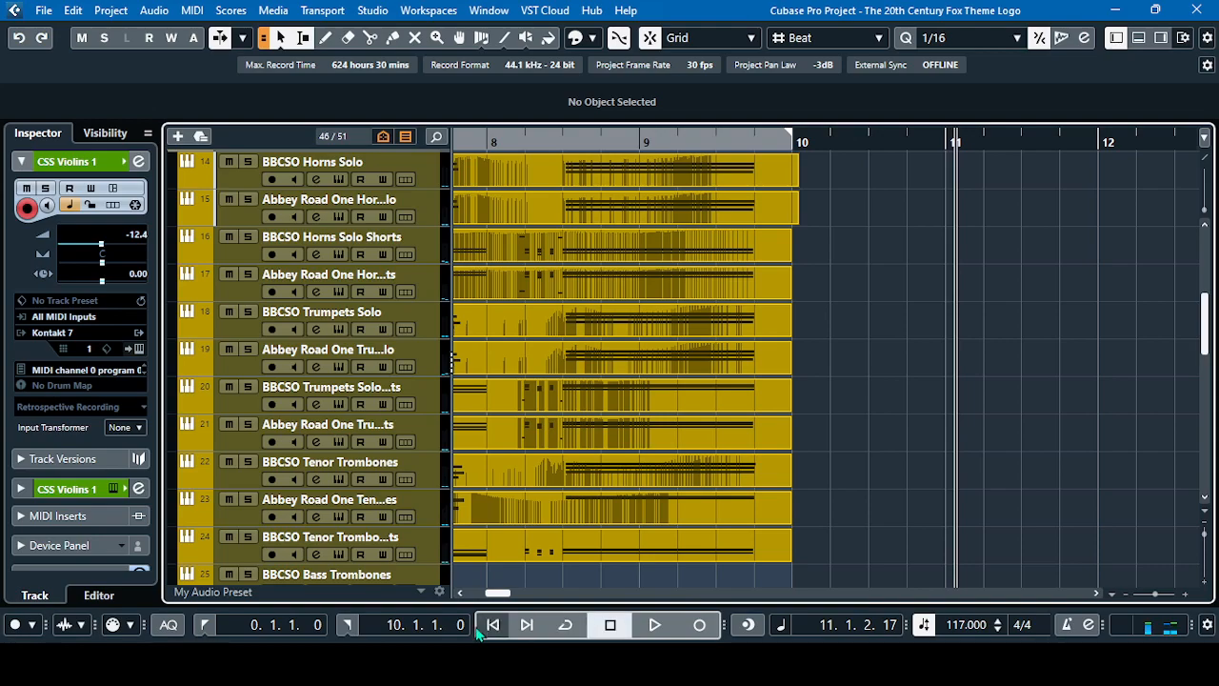
Return the playhead to the project start and open the channel settings of the Mix Buss group track
click(206, 624)
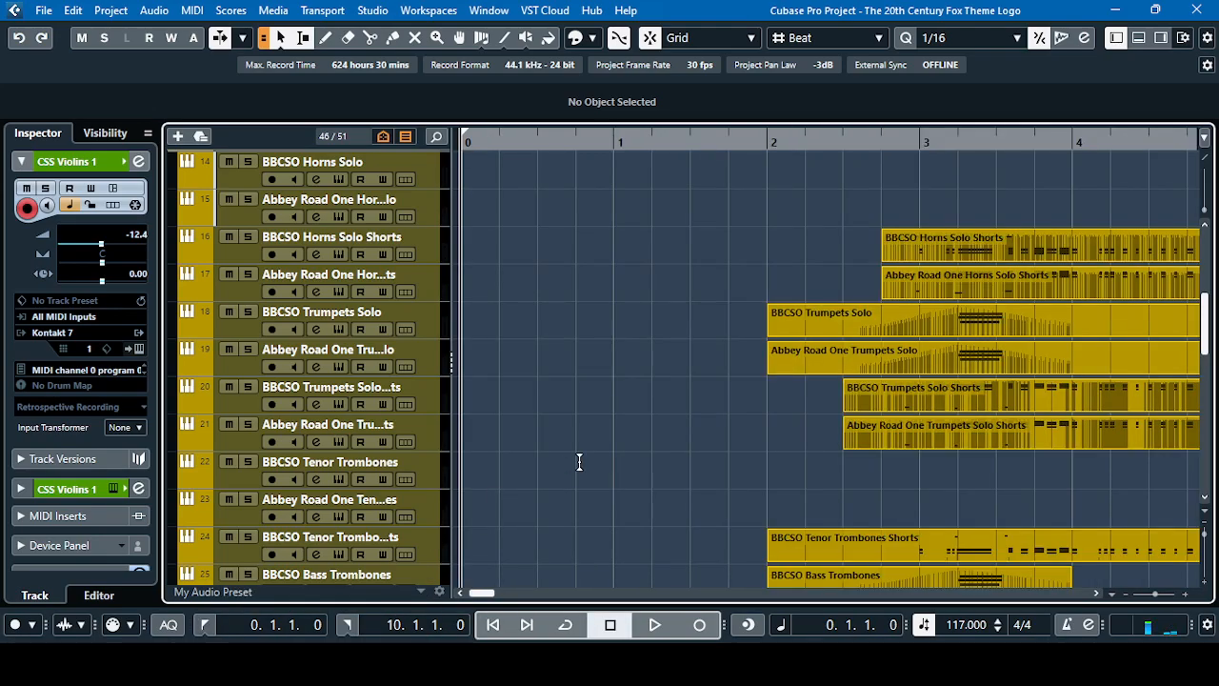
scroll(600, 466, down, 10)
scroll(600, 464, down, 2)
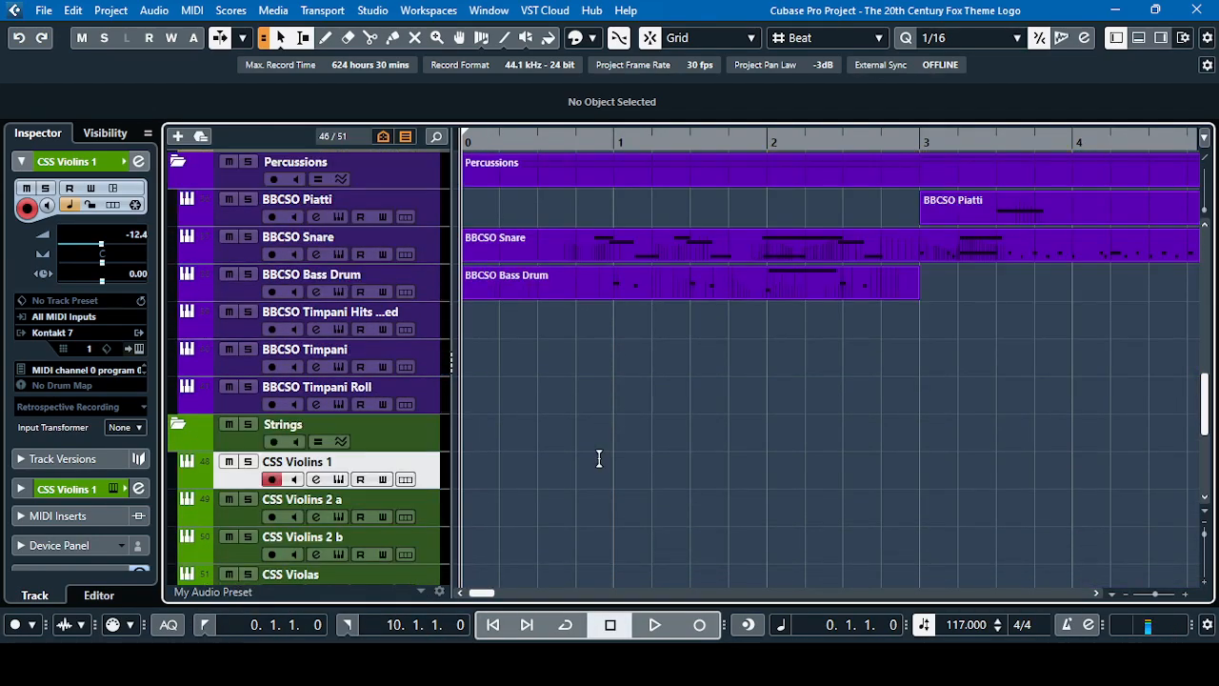
scroll(599, 459, down, 9)
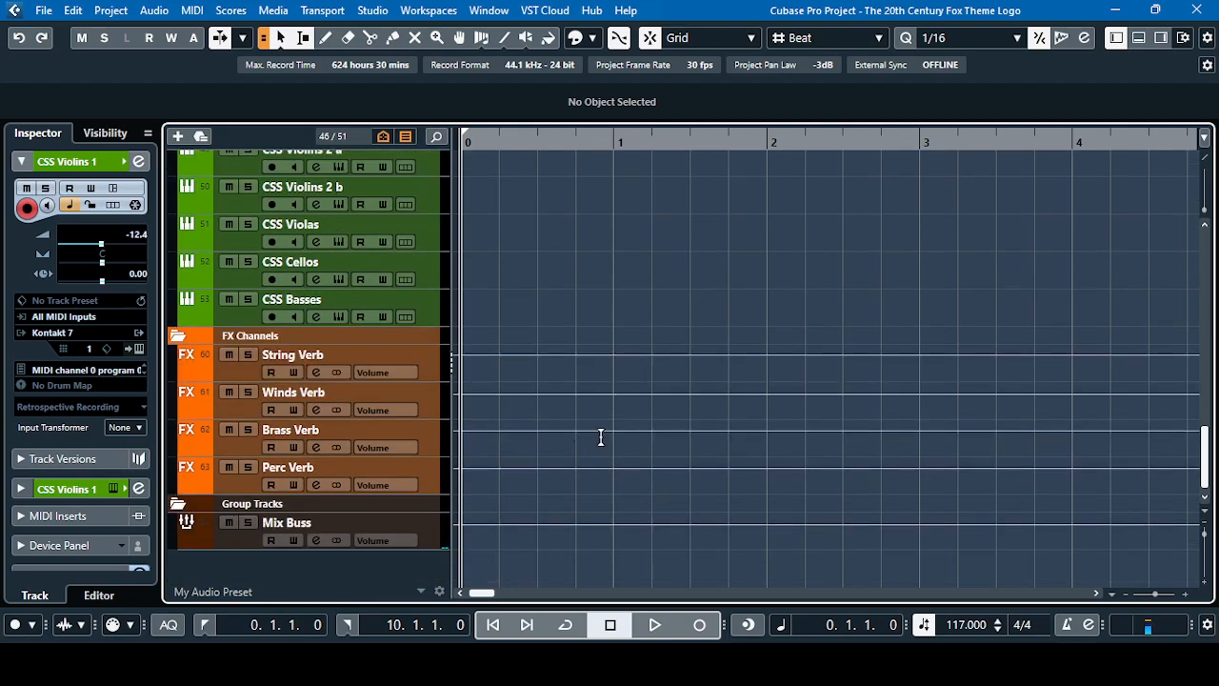
click(235, 544)
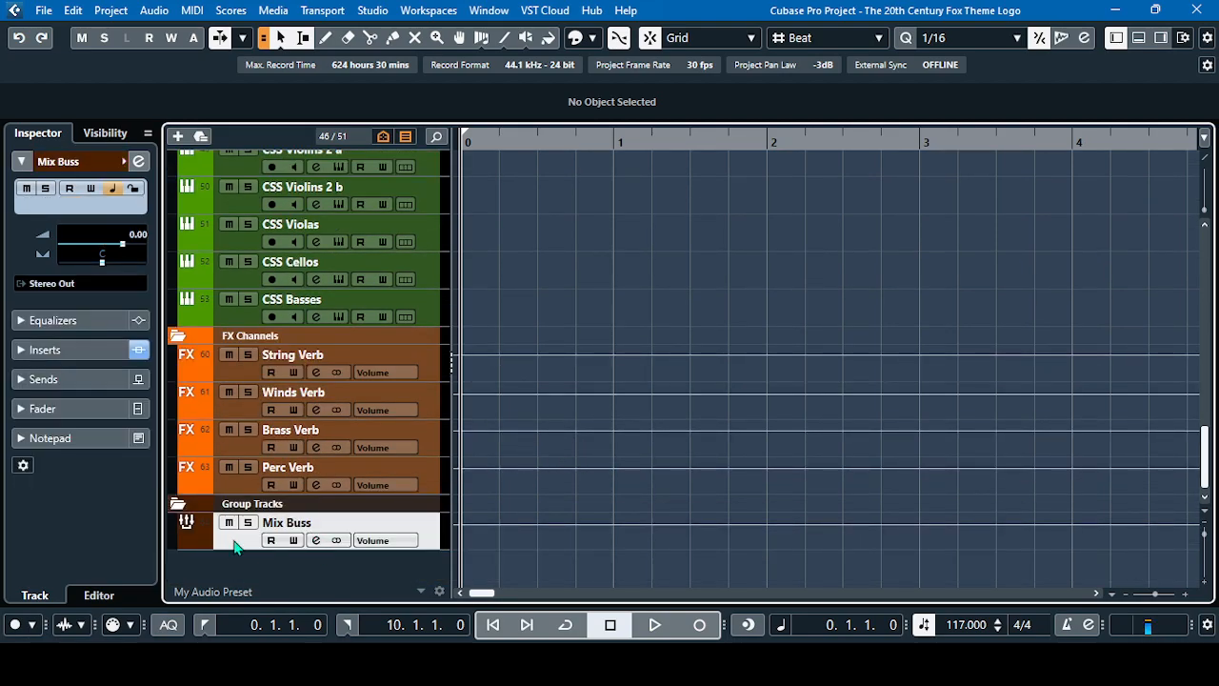
click(316, 540)
drag(747, 74, 790, 45)
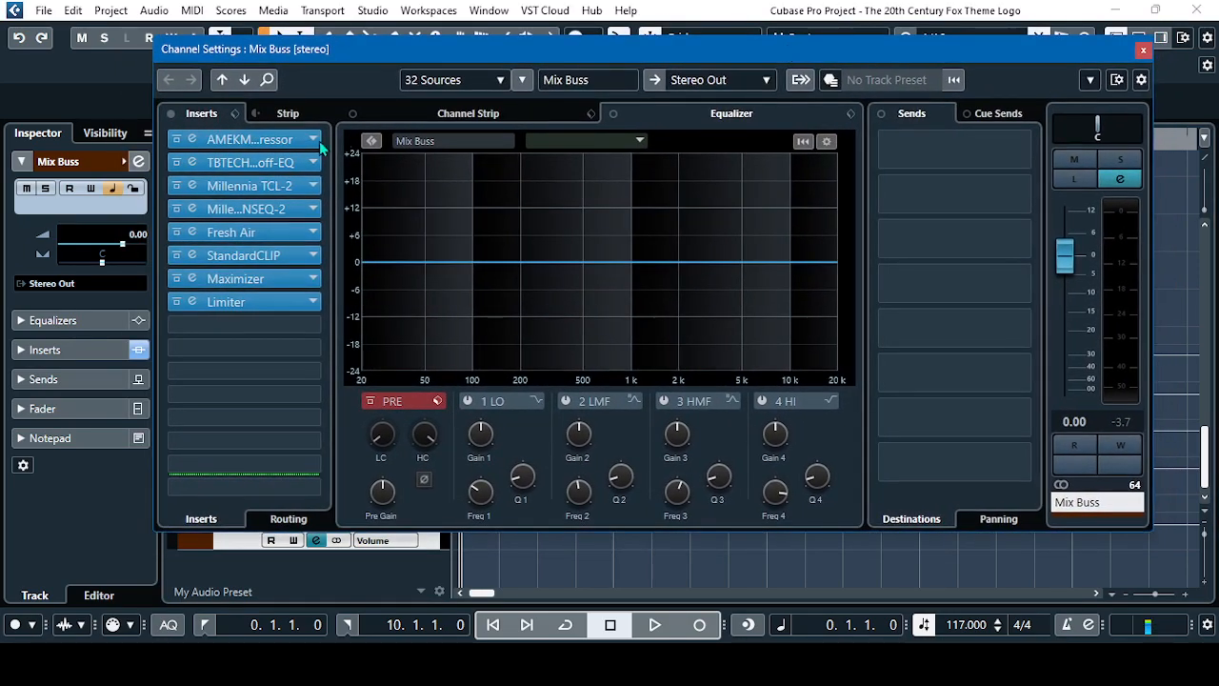
Inspect the AMEK Mastering Compressor insert on the Mix Buss and its 09 Mix Bus Aggresive preset, and close the plug-in
click(253, 140)
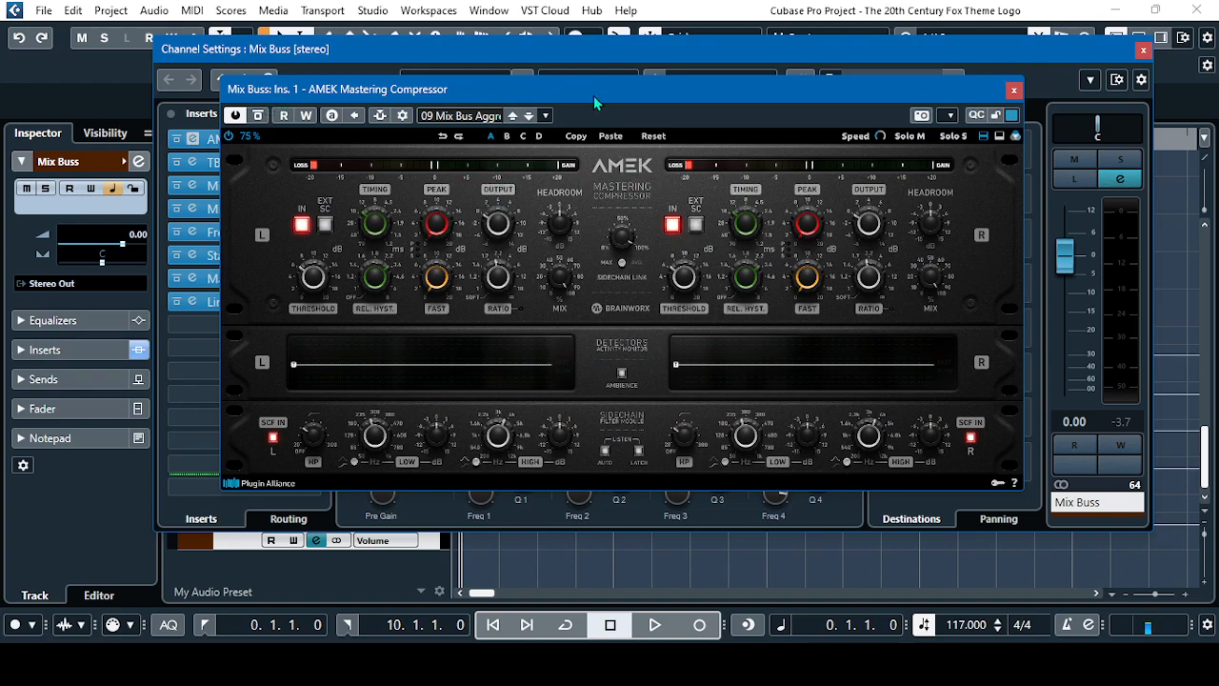
click(461, 114)
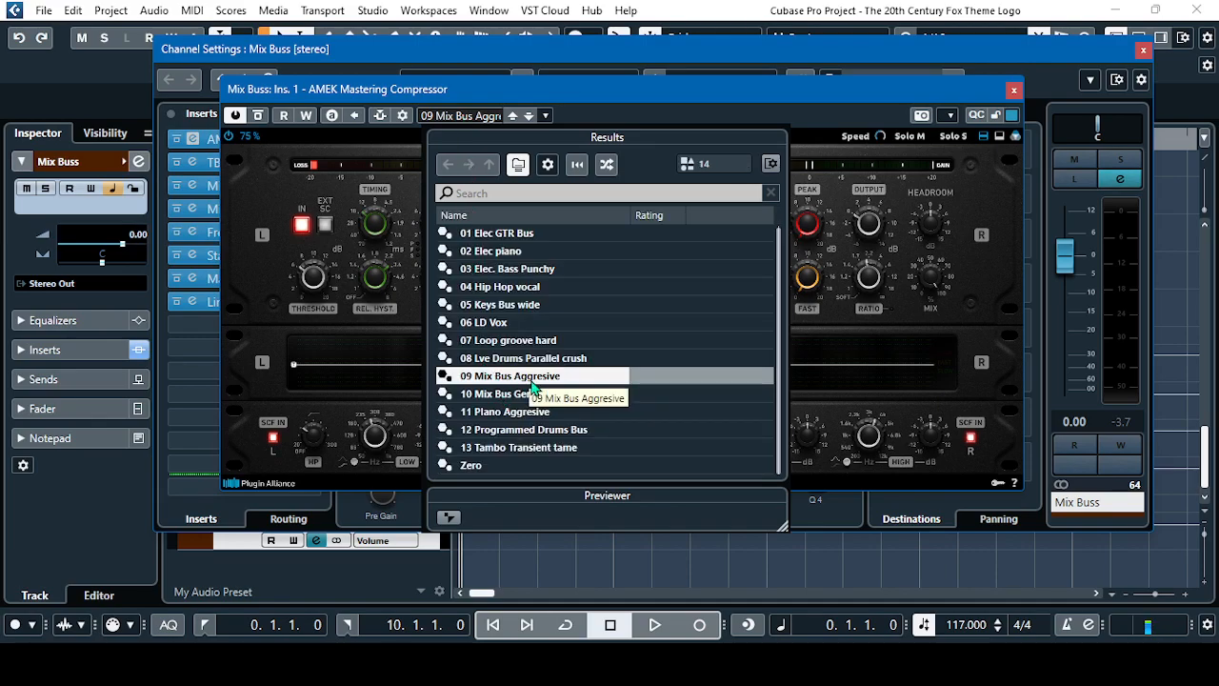
click(861, 88)
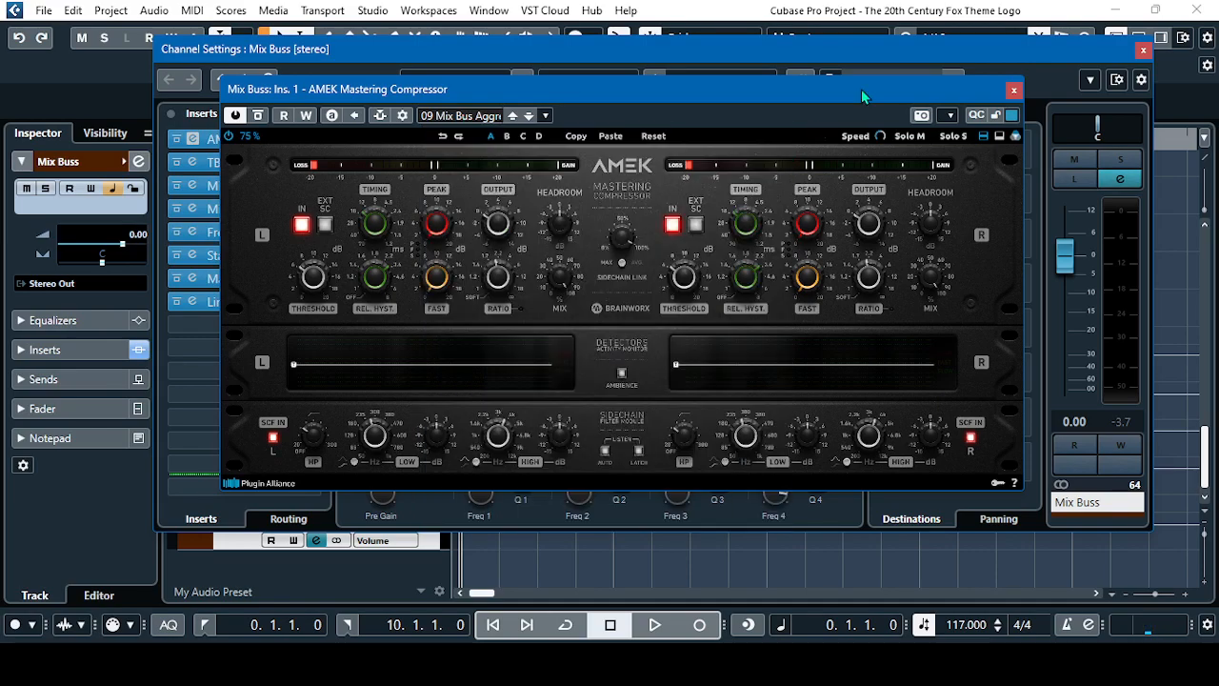
click(1014, 88)
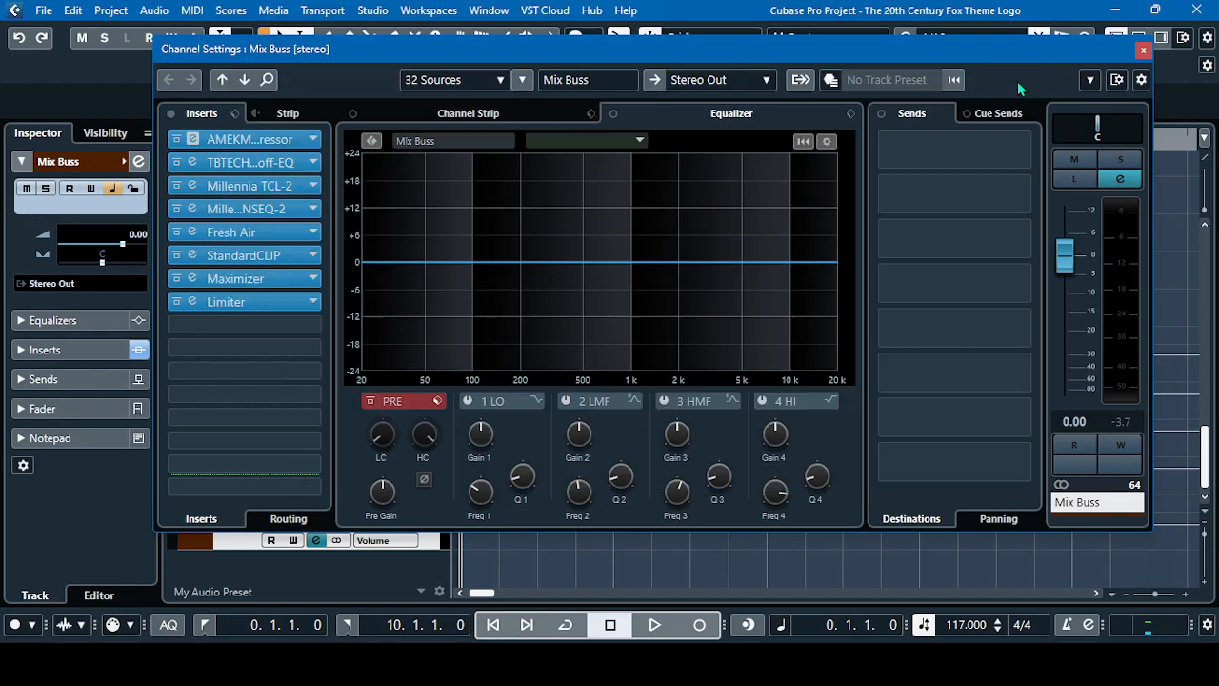
Inspect the low-shelf, mid-bell and high-shelf bands of the Mix Buss Kirchhoff-EQ insert and close the plug-in
click(249, 162)
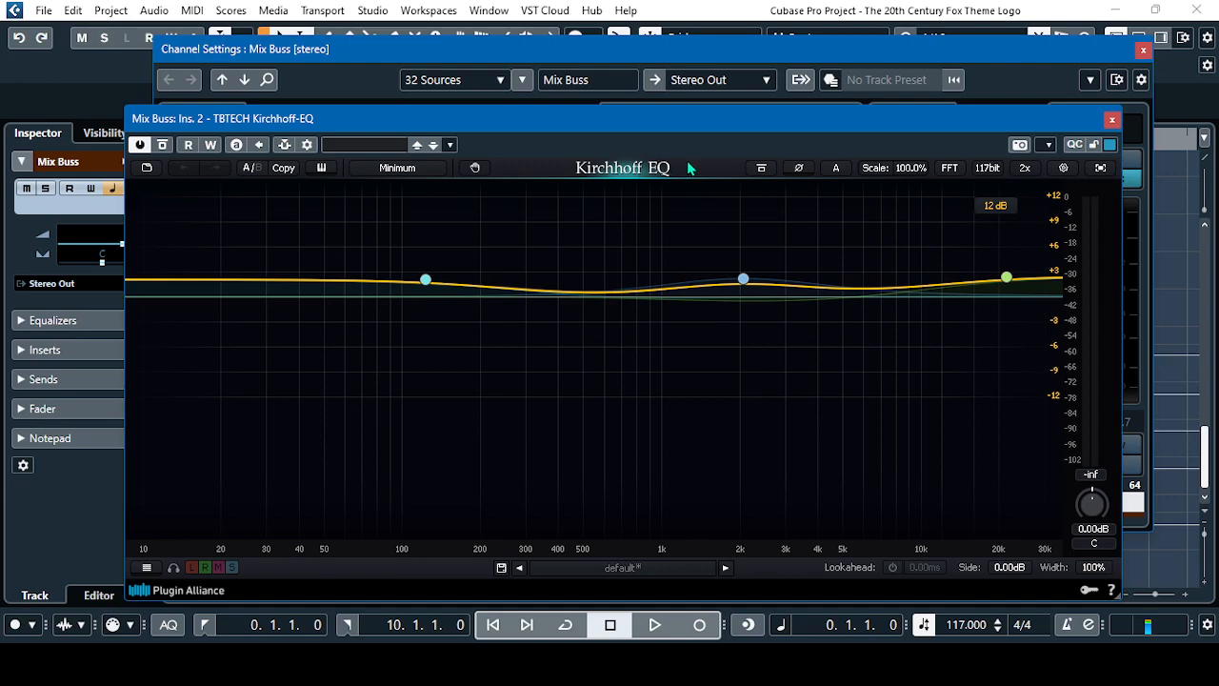
click(426, 282)
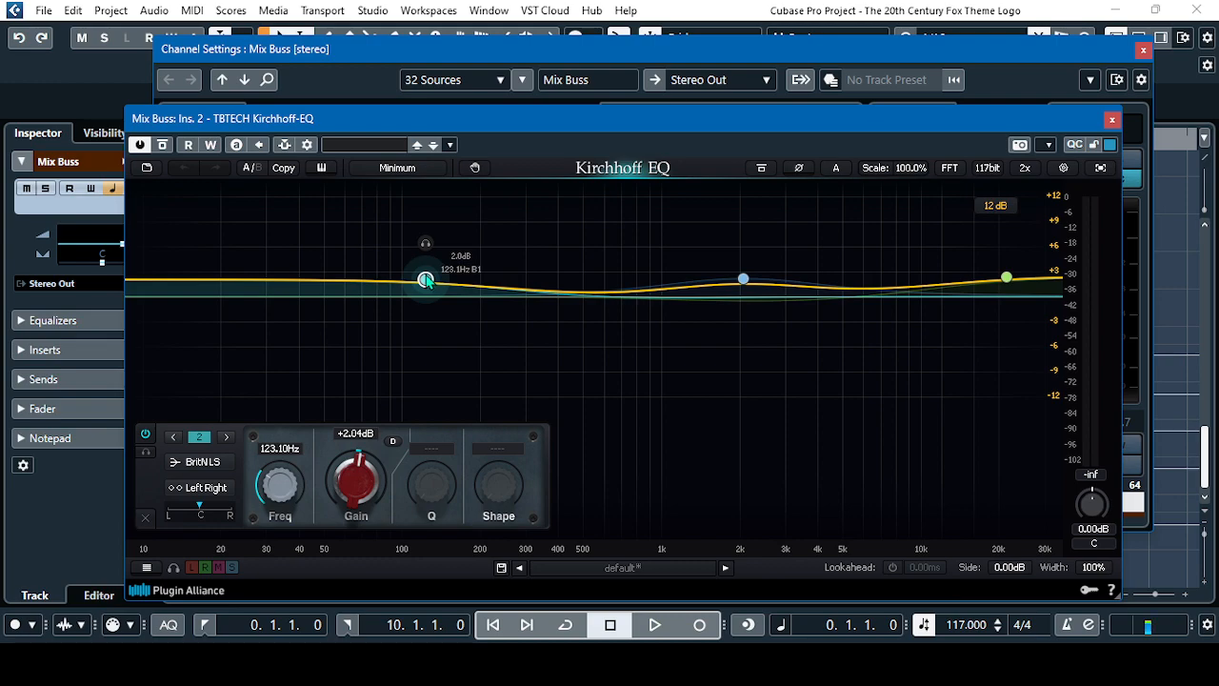
click(743, 280)
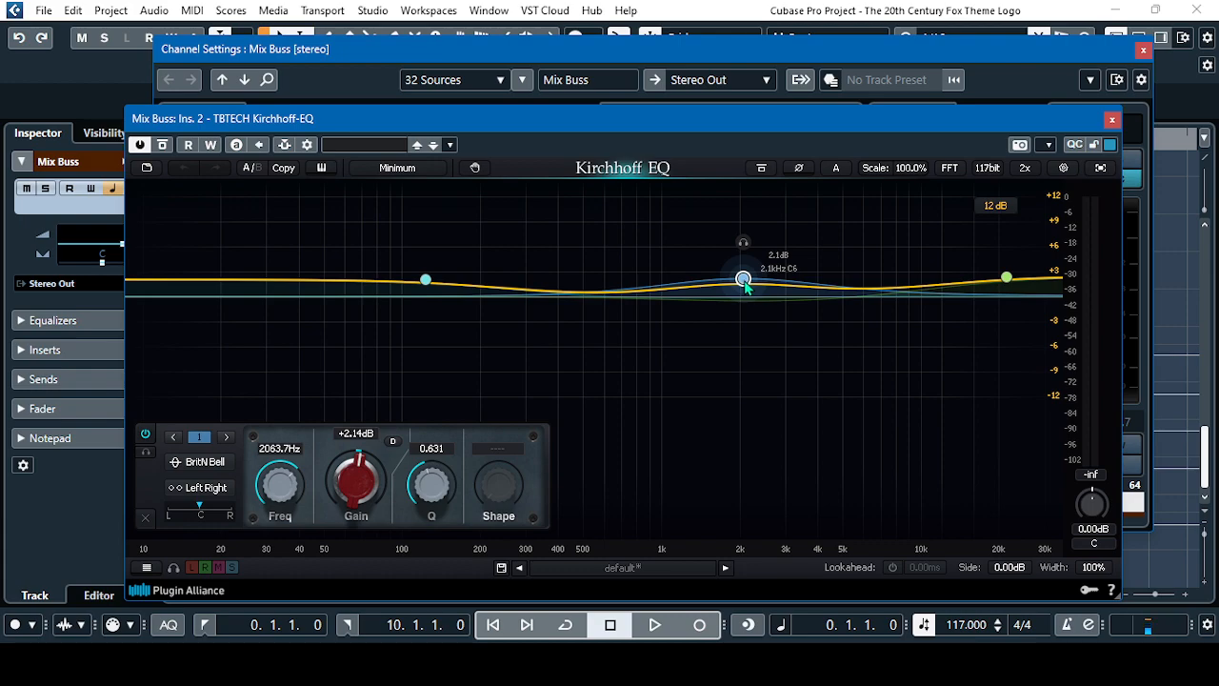
click(1007, 280)
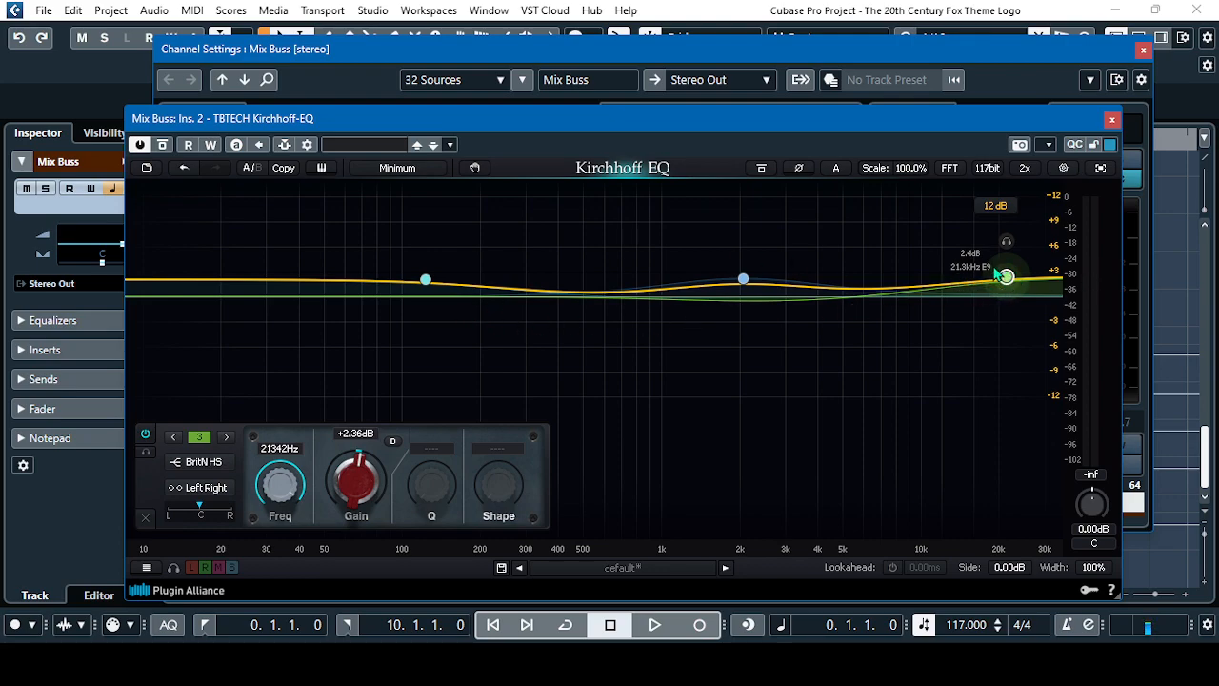
click(1110, 121)
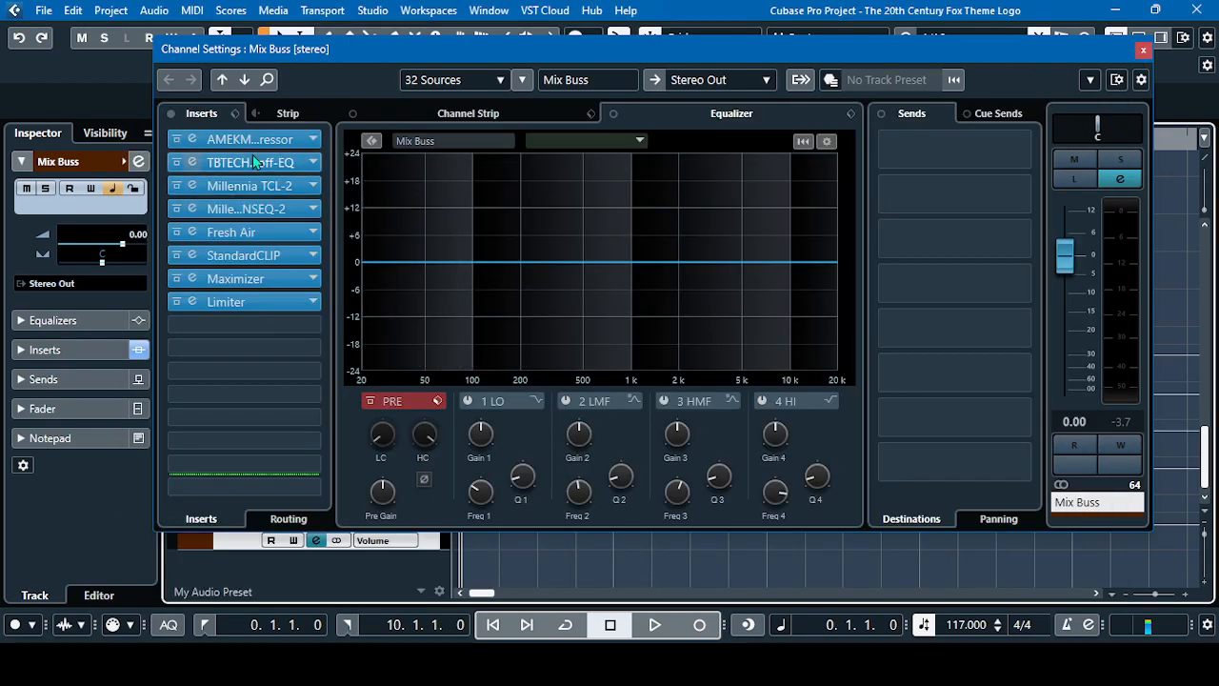
Open the Millennia TCL-2 insert on the Mix Buss to examine its settings
click(252, 192)
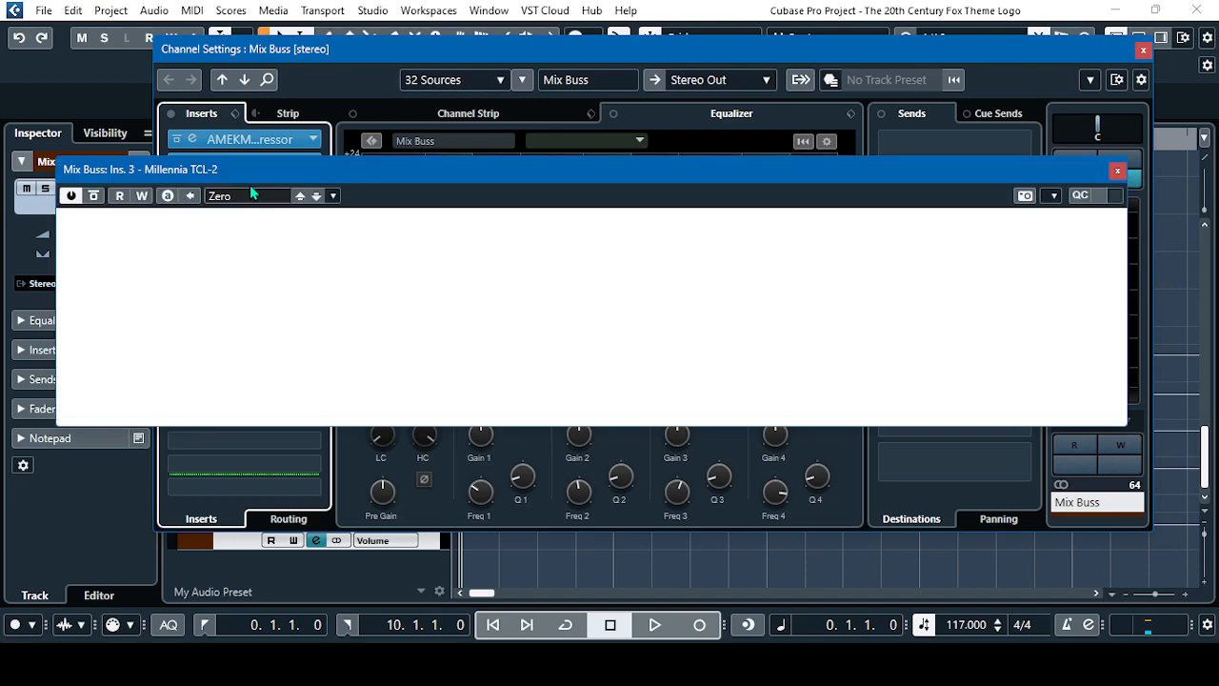
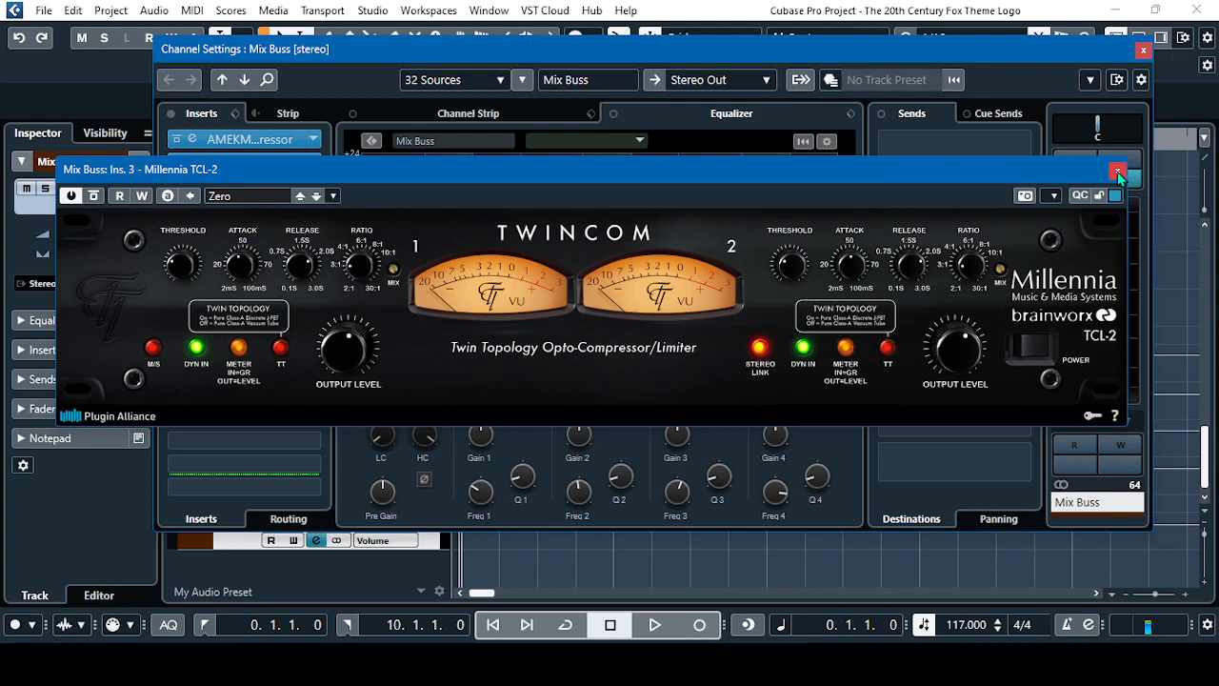
Close the Millennia TCL-2 and inspect the Millennia NSEQ-2 equalizer insert on the Mix Buss, closing it when finished
click(1118, 171)
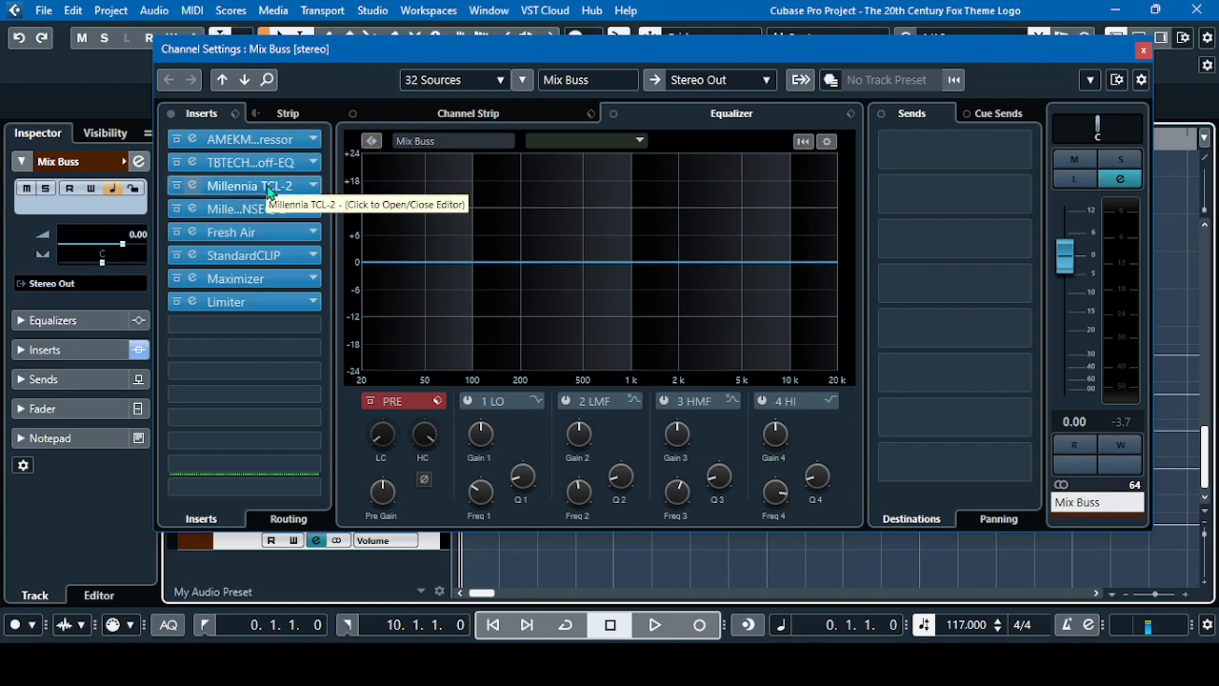
click(258, 215)
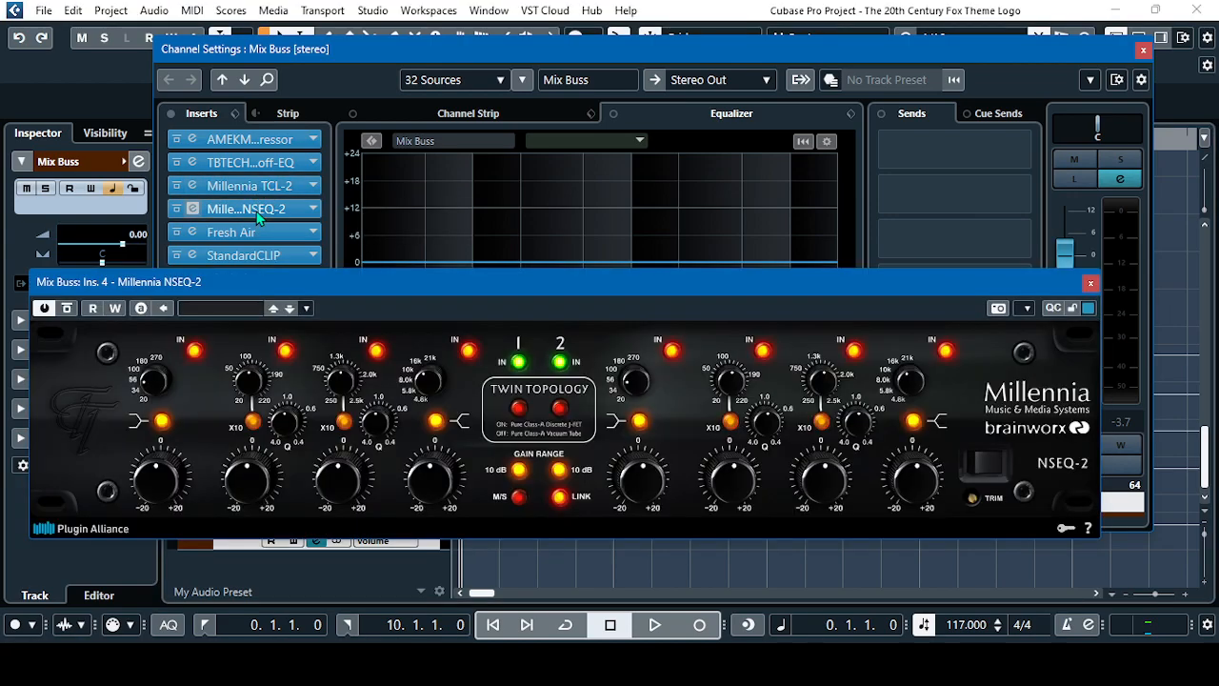
drag(601, 283, 653, 234)
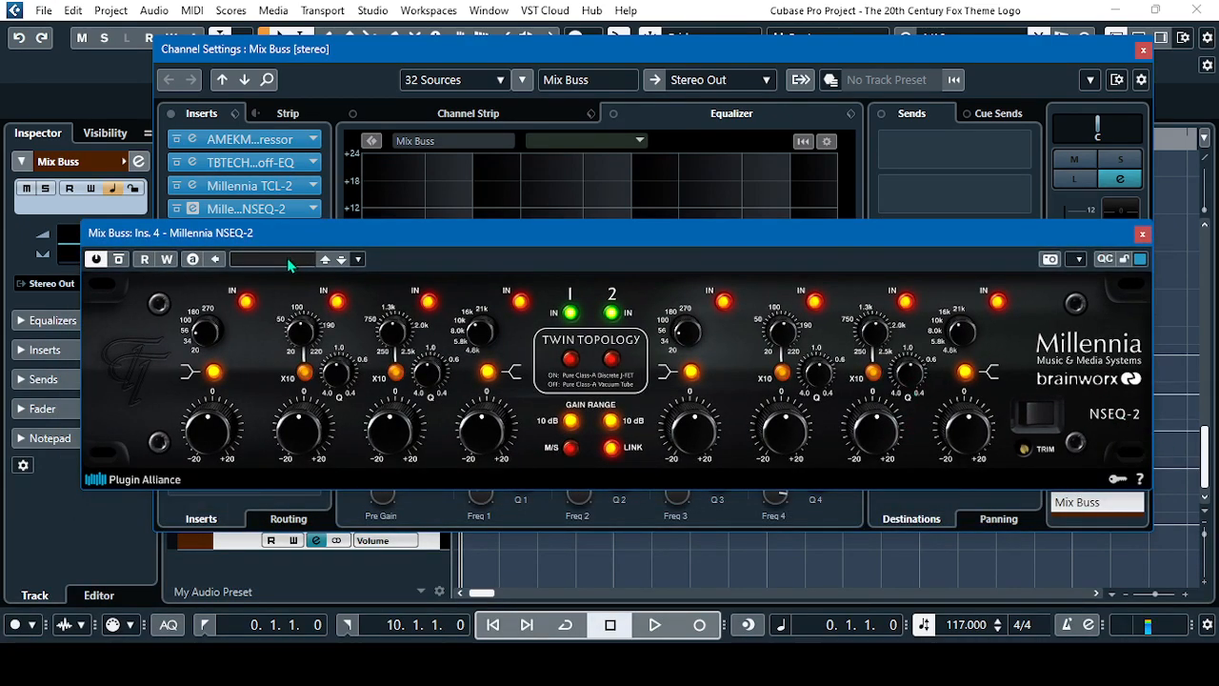
click(1143, 235)
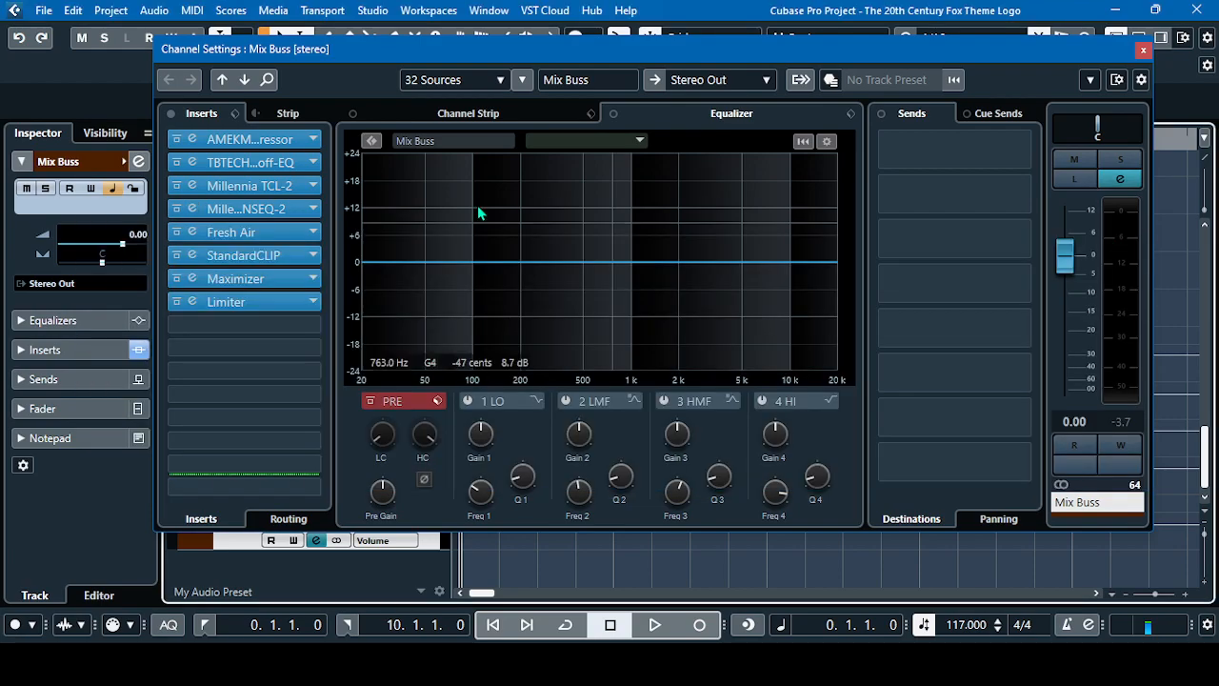
Inspect the Mid Air and High Air settings of the Mix Buss Fresh Air insert and close the plug-in
click(238, 234)
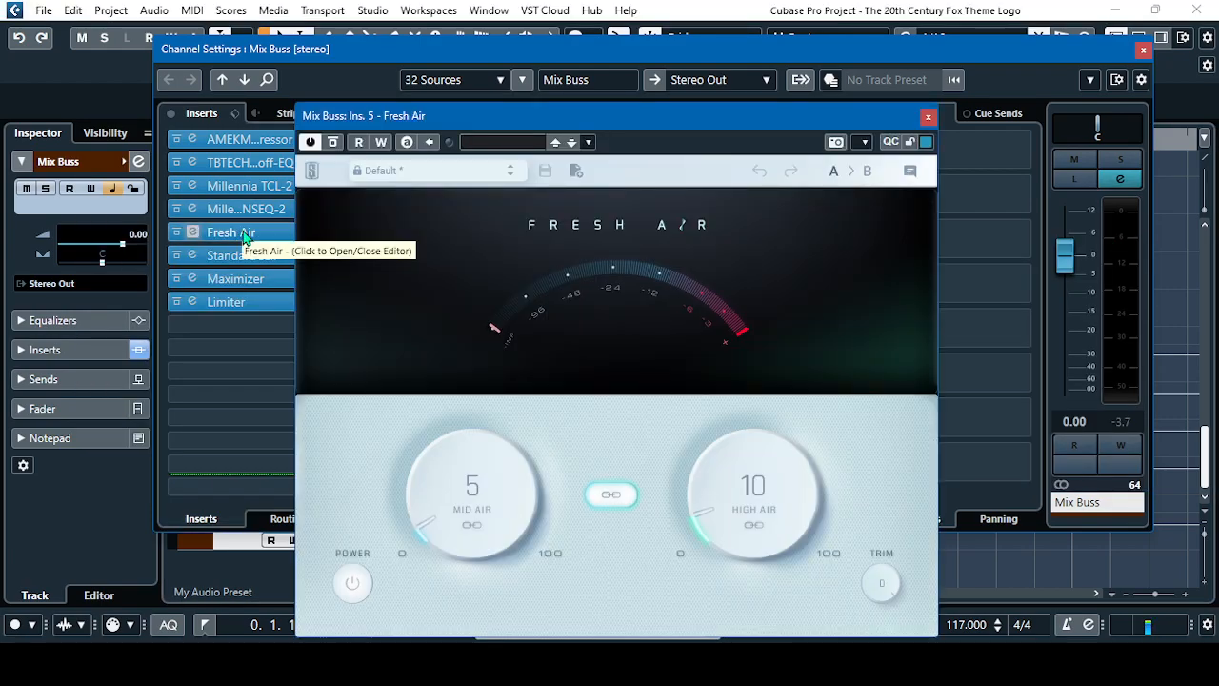
drag(707, 115, 726, 63)
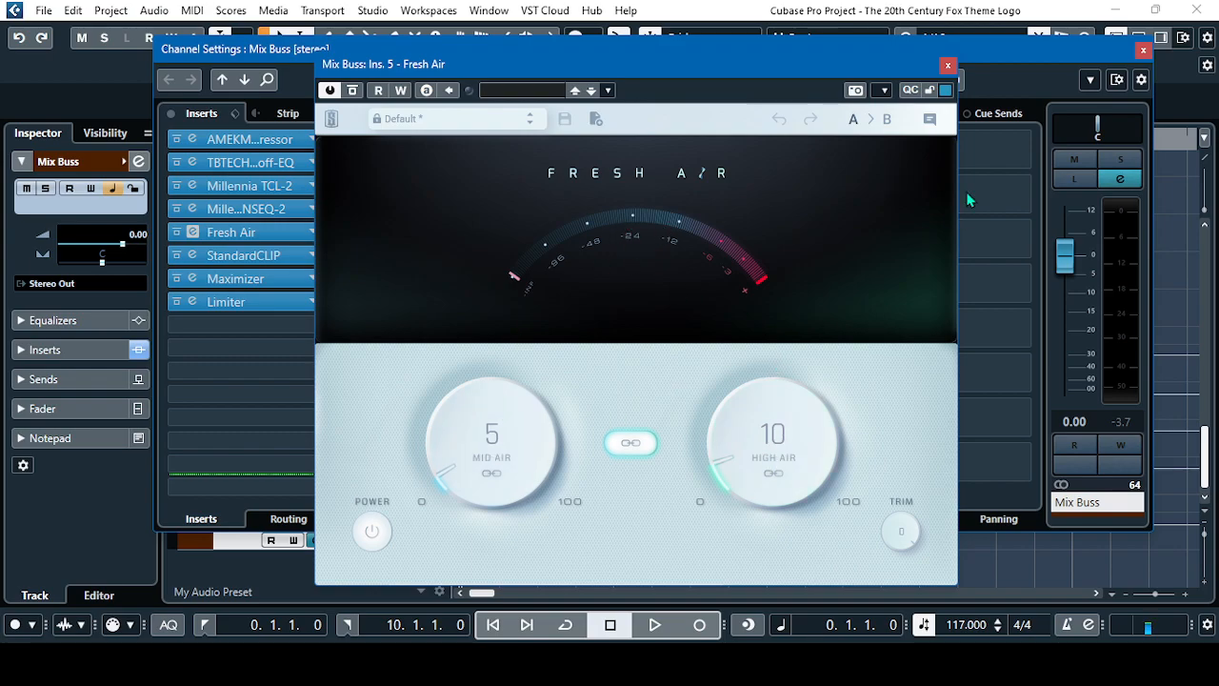
click(948, 65)
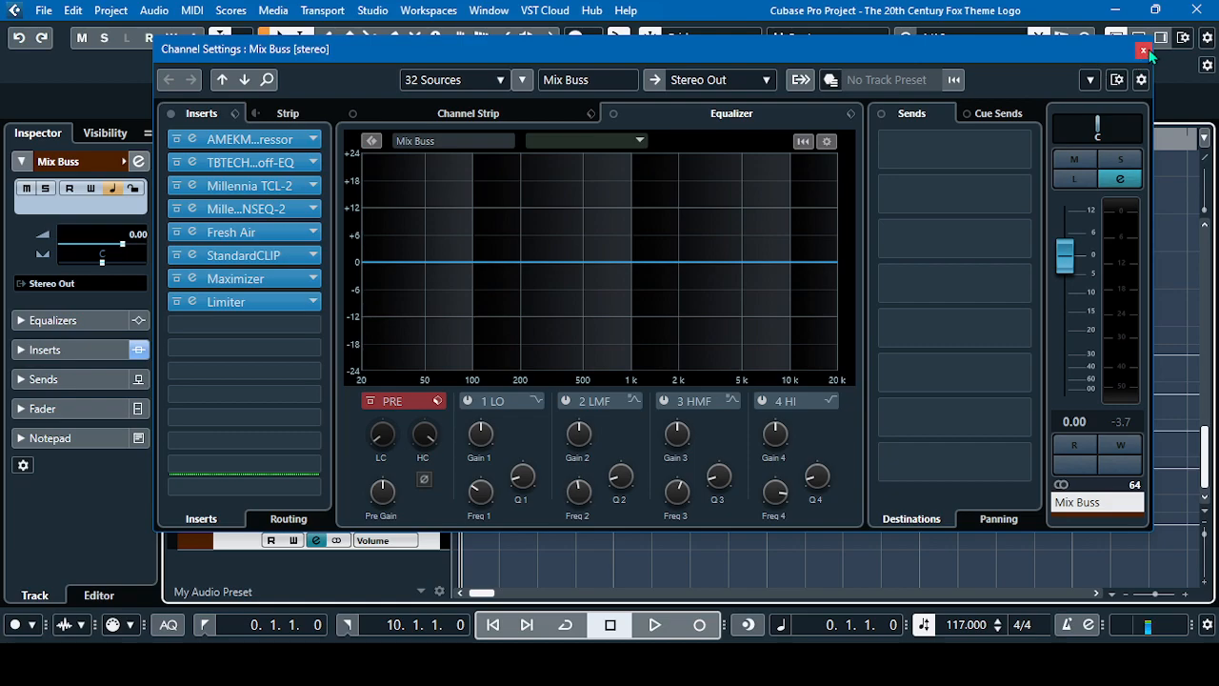
Inspect the input gain, clip mode and output ceiling of the Mix Buss StandardCLIP insert and close the plug-in
click(245, 261)
drag(590, 40, 637, 28)
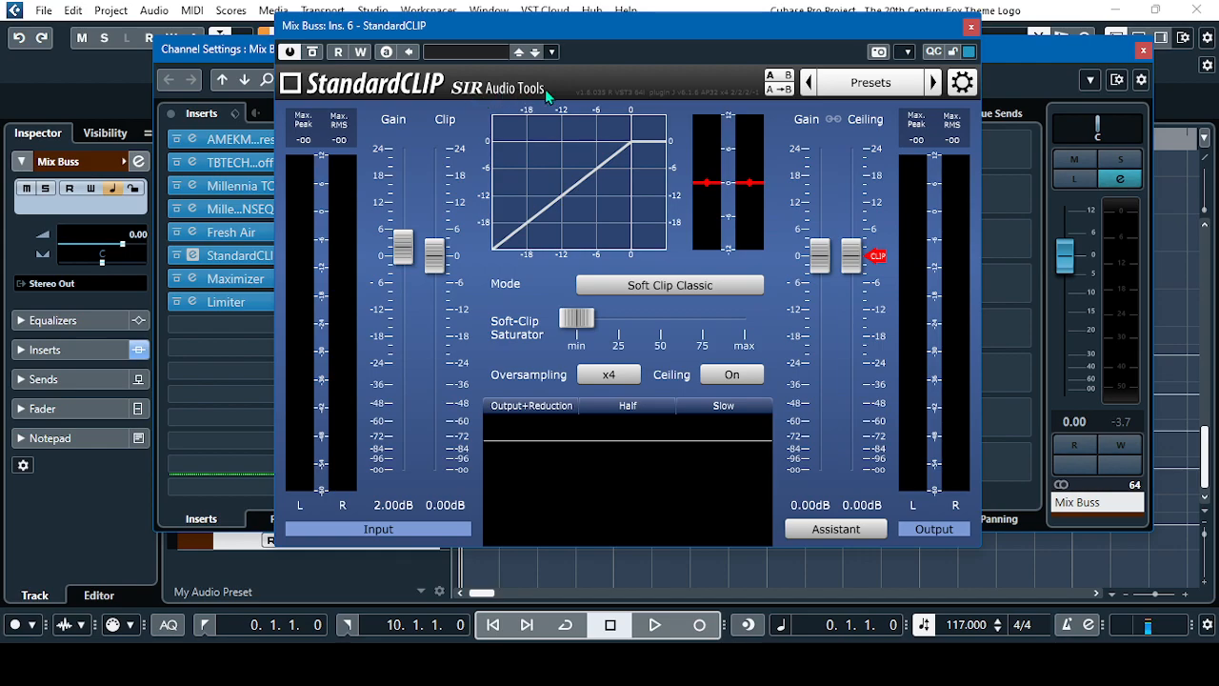
mouse_move(462, 265)
mouse_move(404, 250)
click(971, 26)
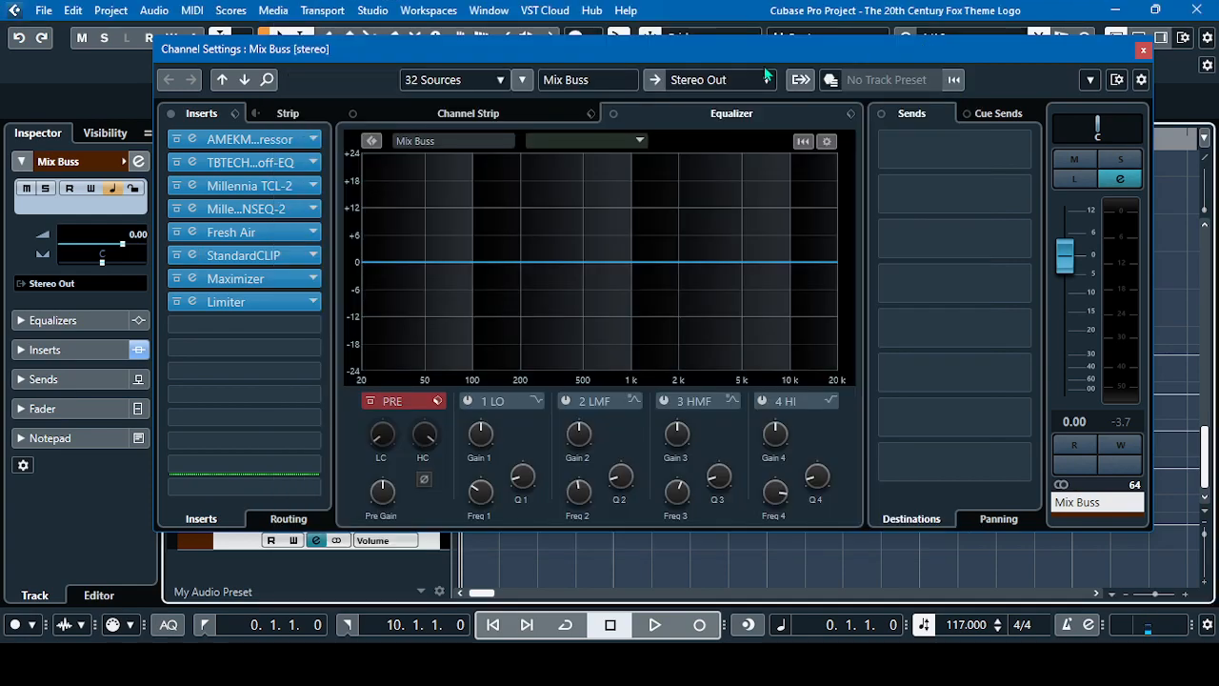
Inspect the Optimize and Output settings of the Mix Buss Maximizer insert and close the plug-in
click(245, 282)
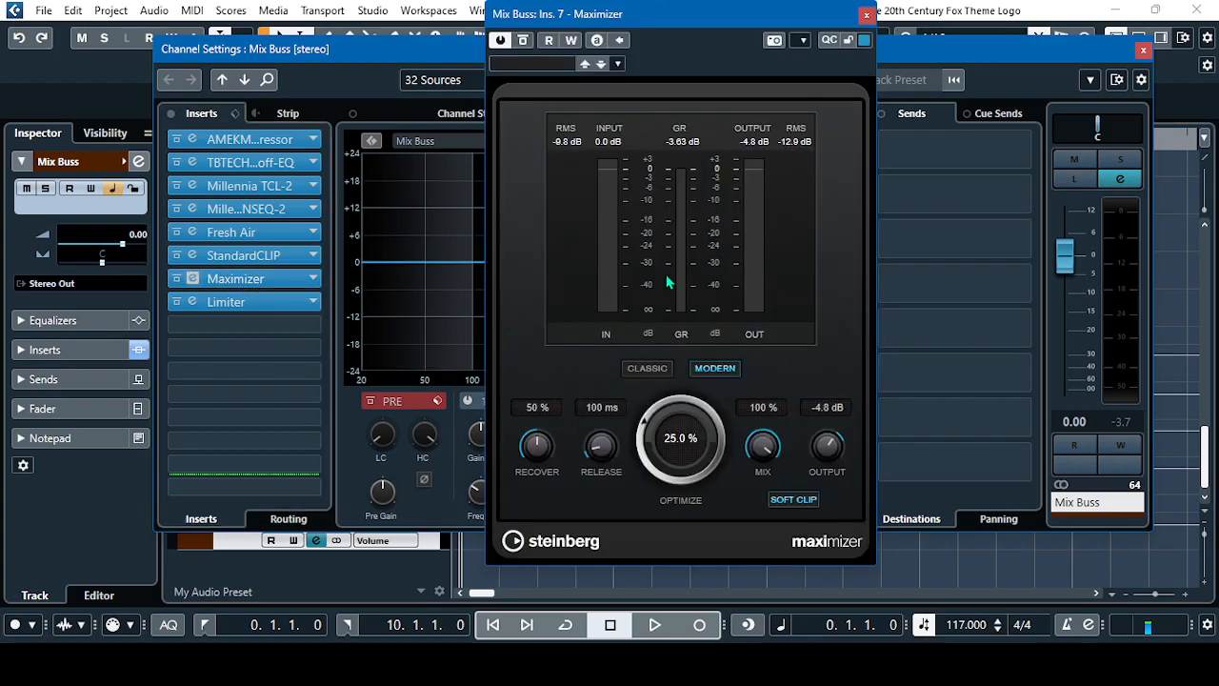
drag(716, 19, 713, 44)
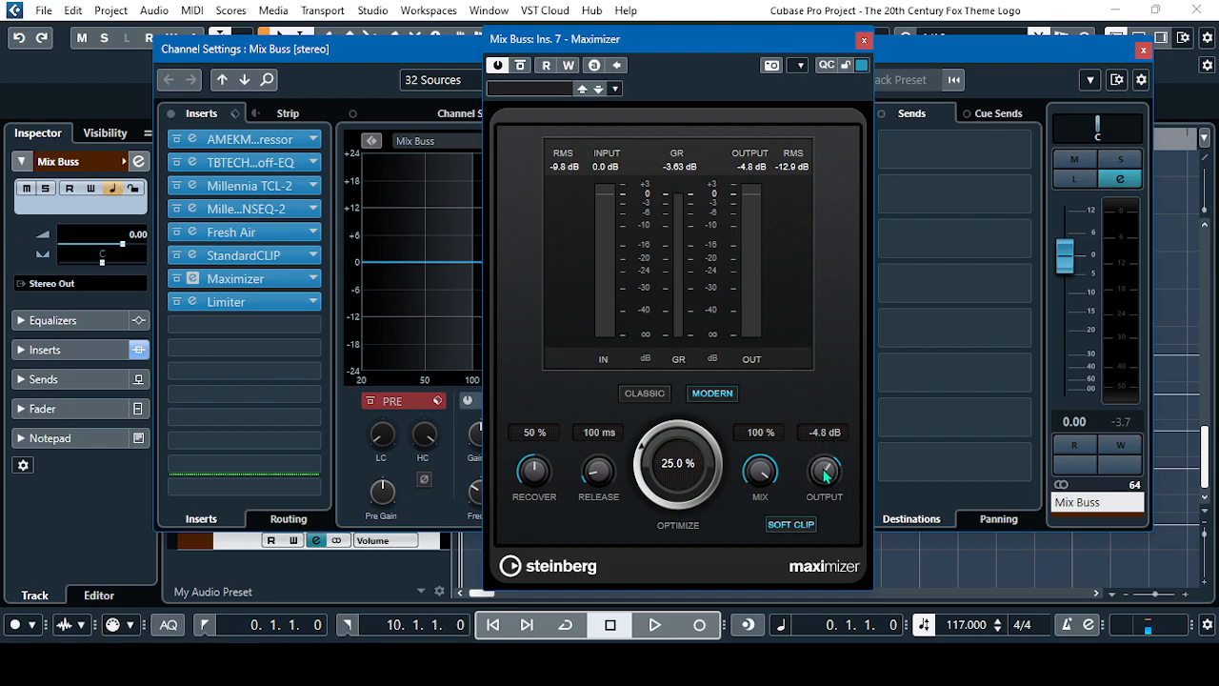
click(864, 40)
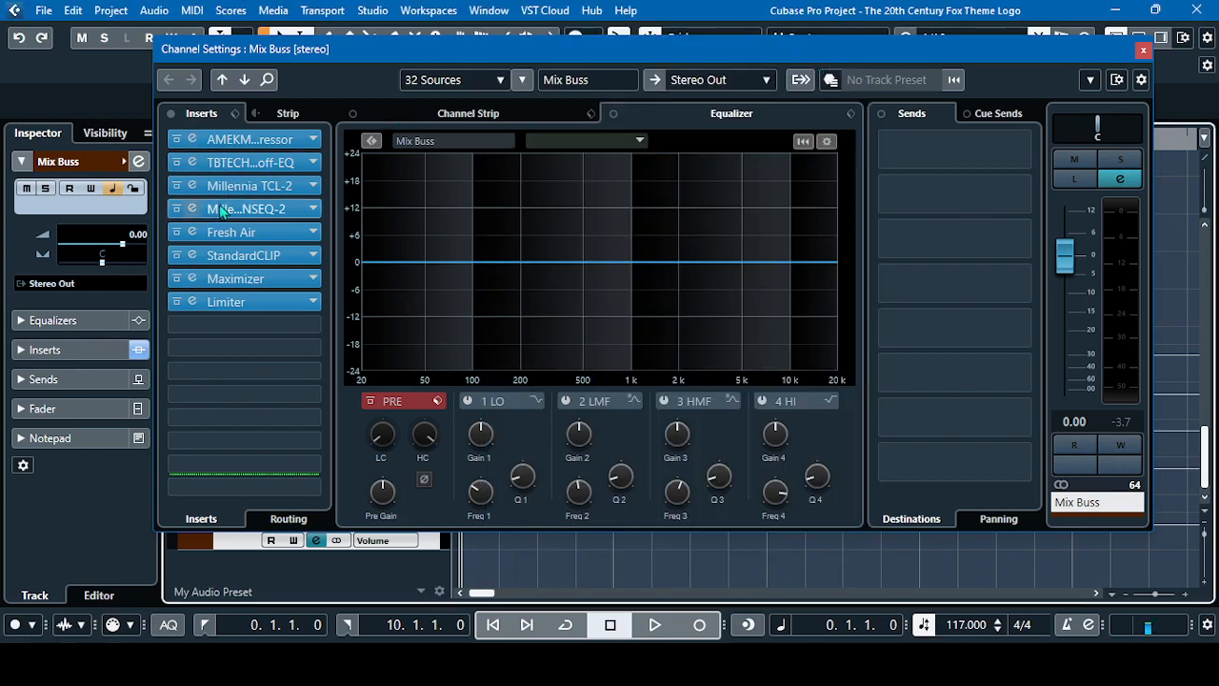
click(238, 278)
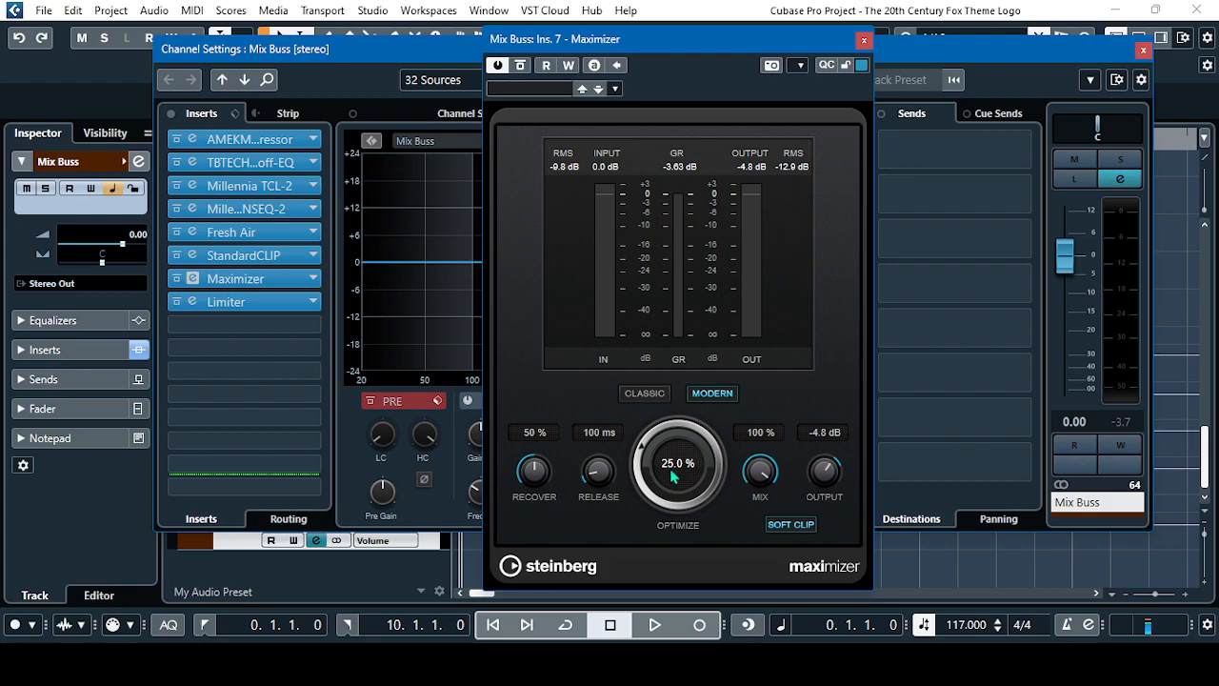
click(864, 40)
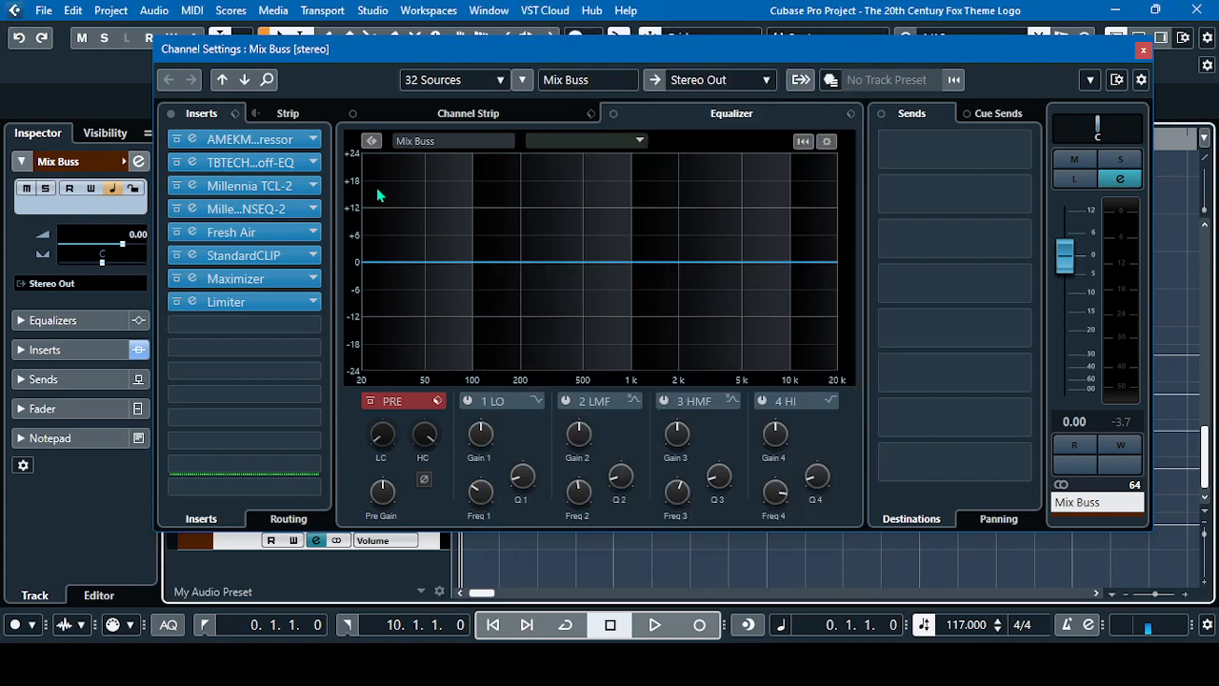
Open the Limiter insert on the Mix Buss to examine its input, release and output settings
click(234, 304)
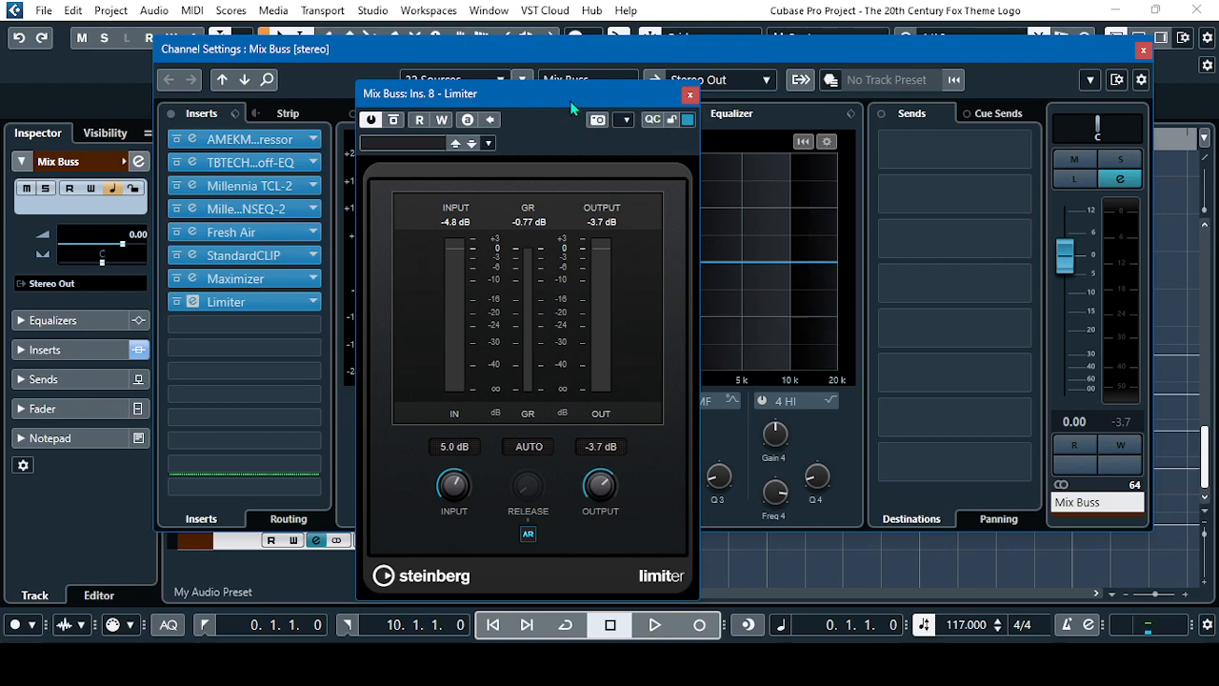
drag(573, 105, 669, 84)
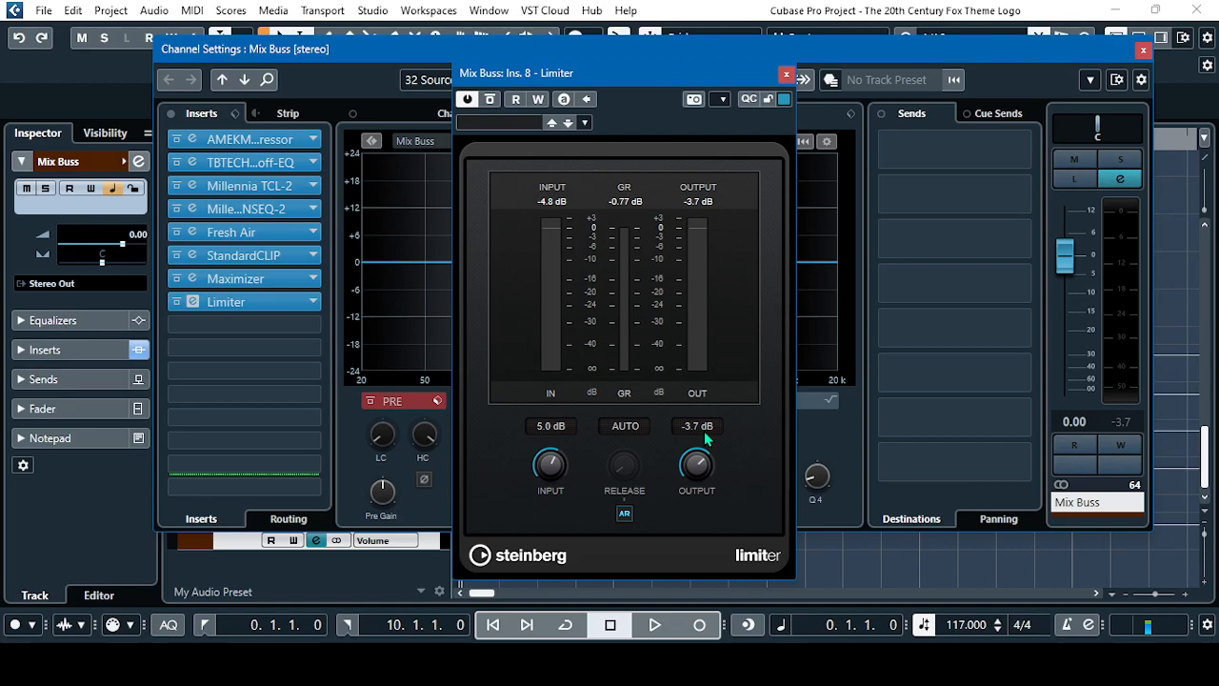
drag(732, 78, 722, 79)
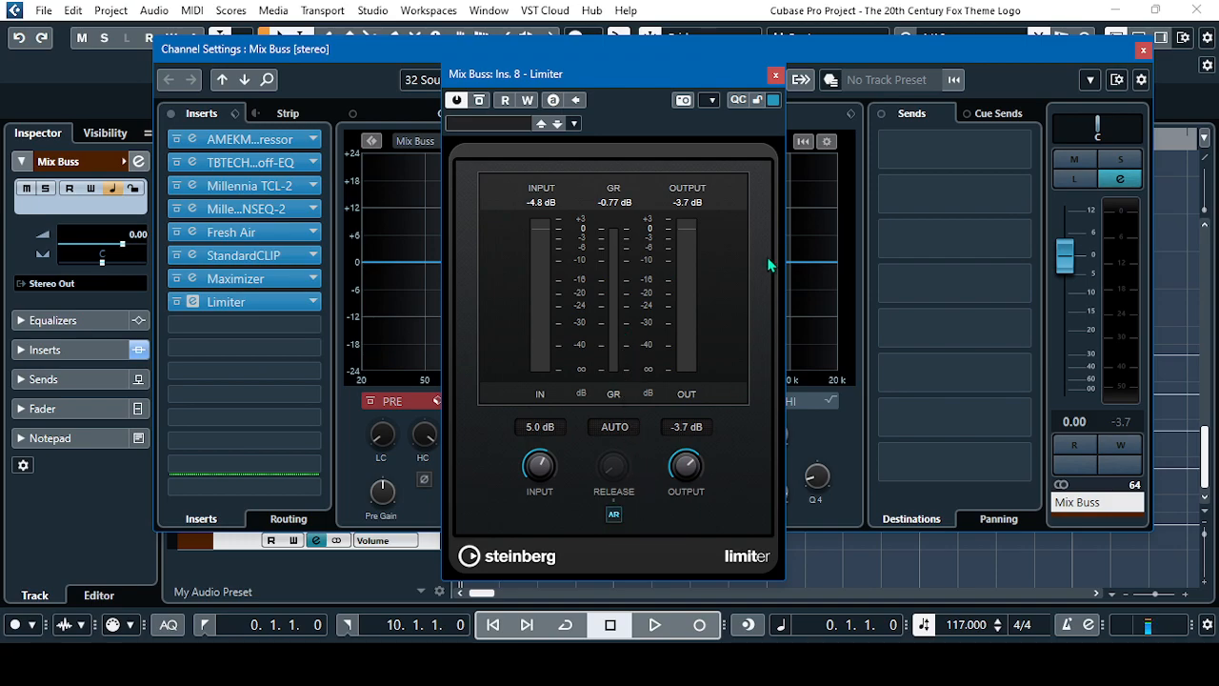
Close the Mix Buss channel settings and bring up the MixConsole, with the Limiter window moved clear of the Stereo Out channel
click(1142, 50)
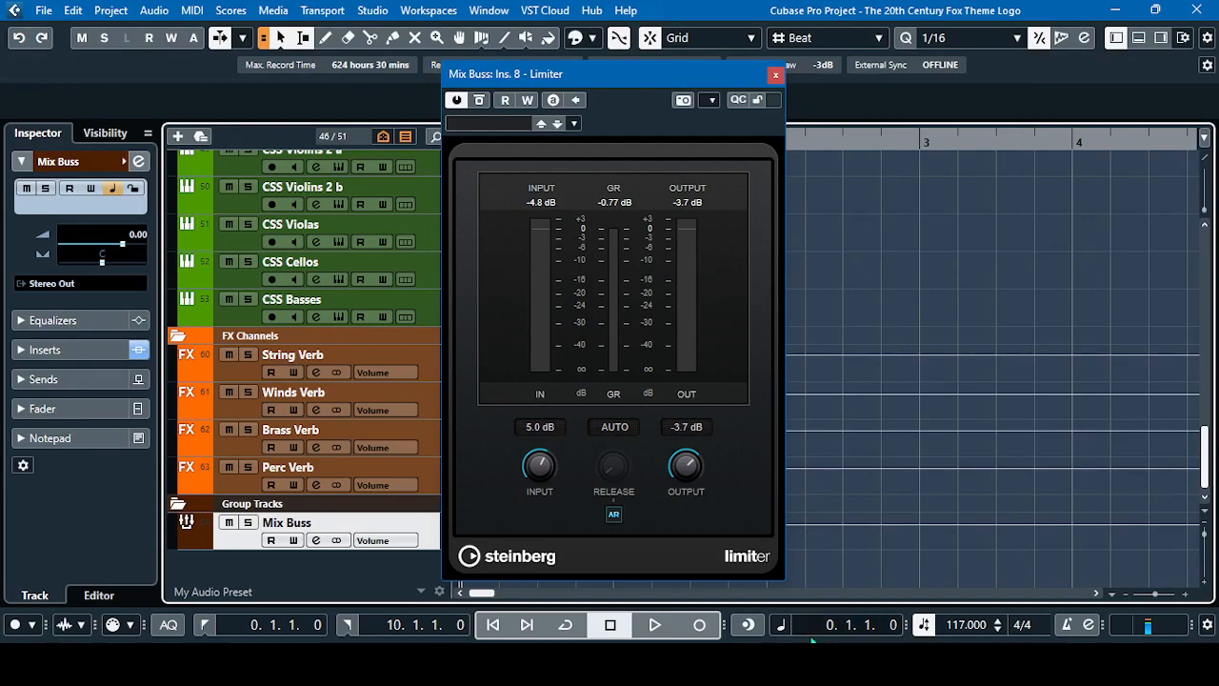
mouse_move(752, 664)
click(852, 598)
drag(704, 69, 765, 74)
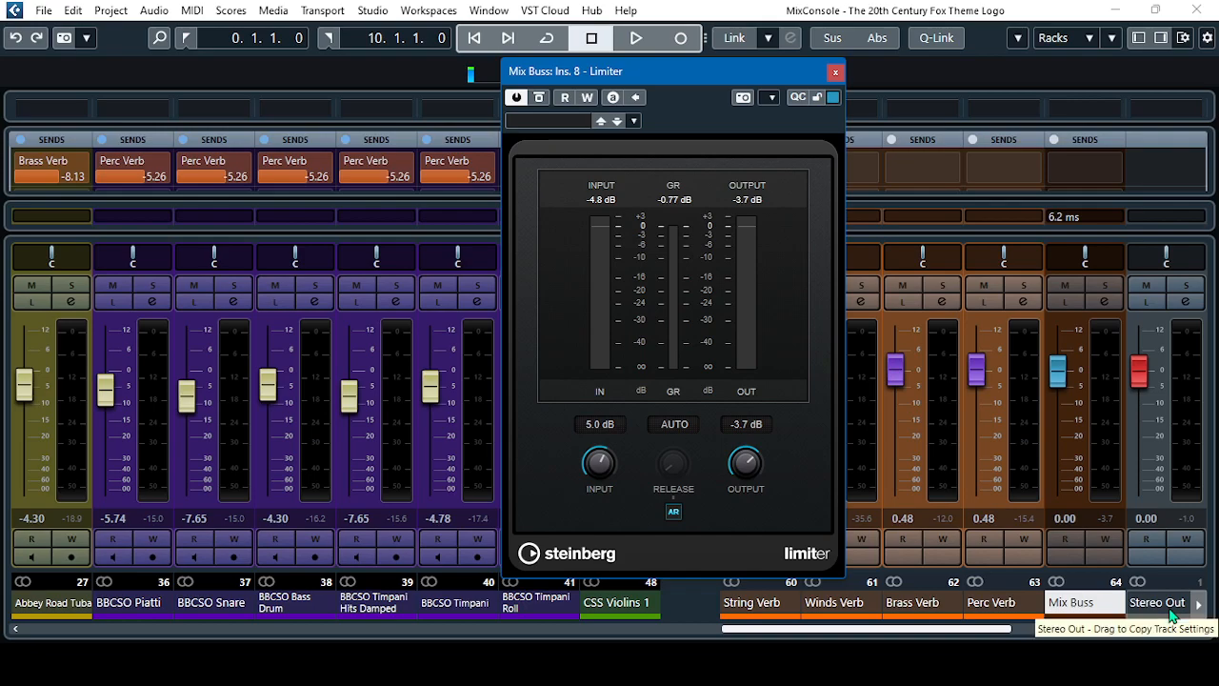
drag(771, 75, 1003, 83)
Review the fader levels and reverb sends of the woodwind, brass, percussion and string channels across the MixConsole
scroll(669, 417, left, 3)
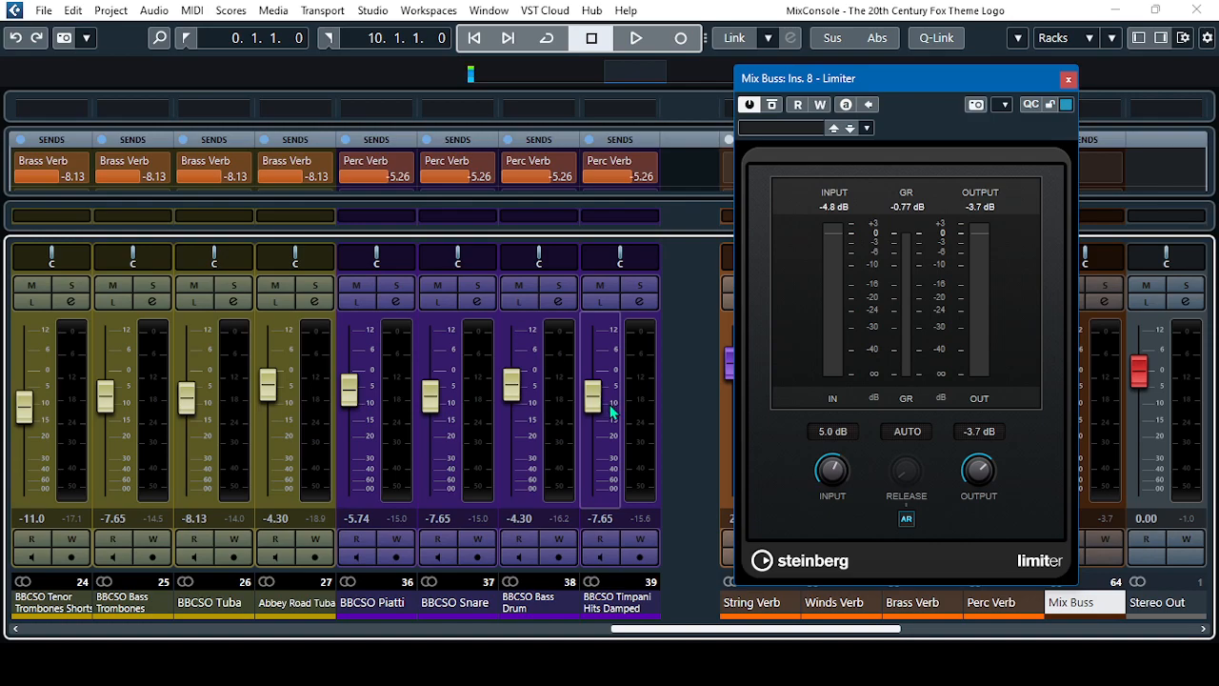
scroll(689, 454, left, 10)
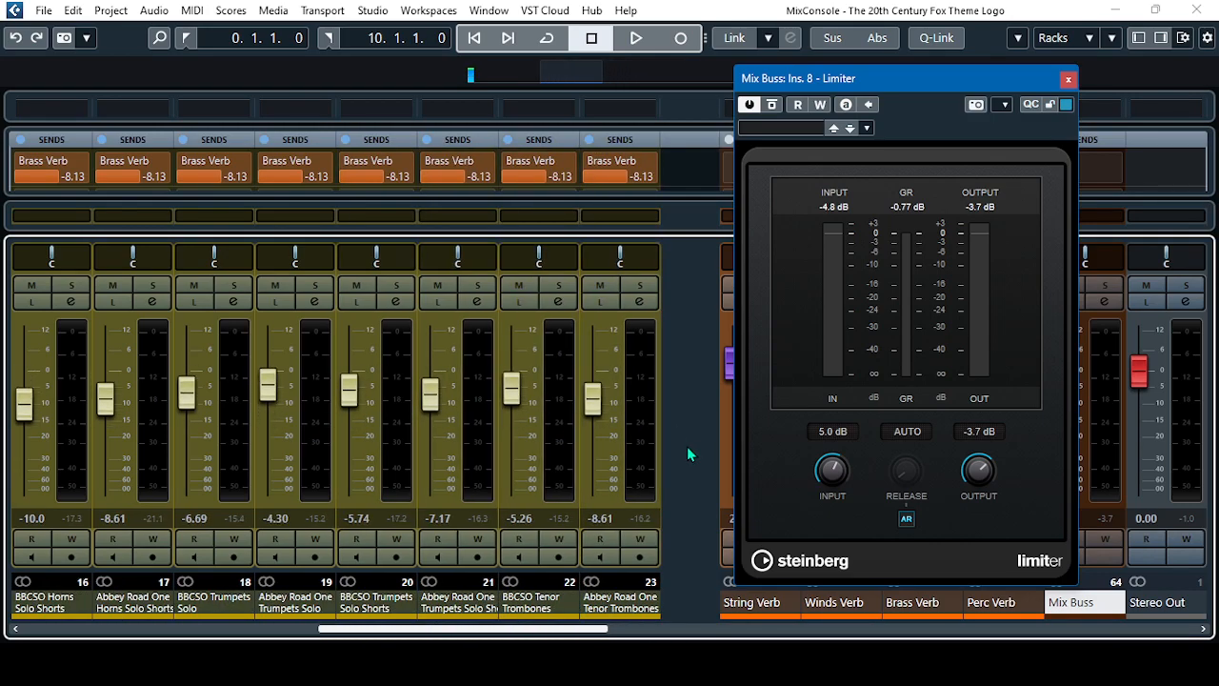
scroll(687, 449, right, 15)
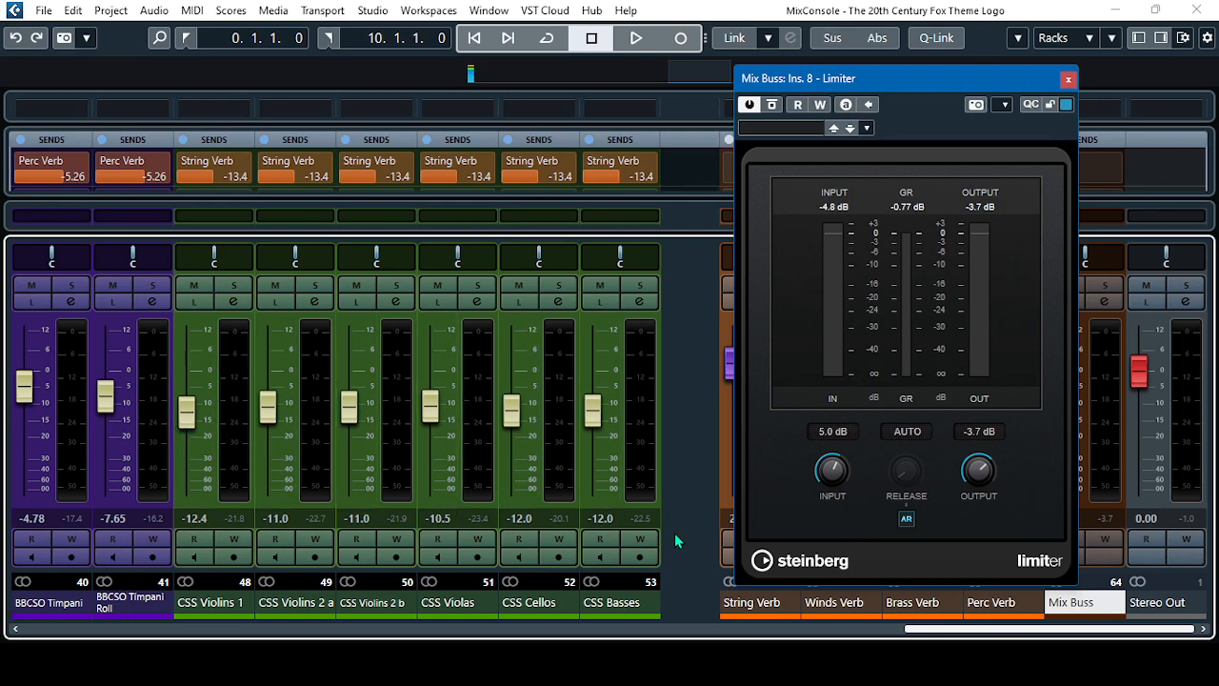
scroll(686, 517, left, 8)
scroll(686, 517, left, 8)
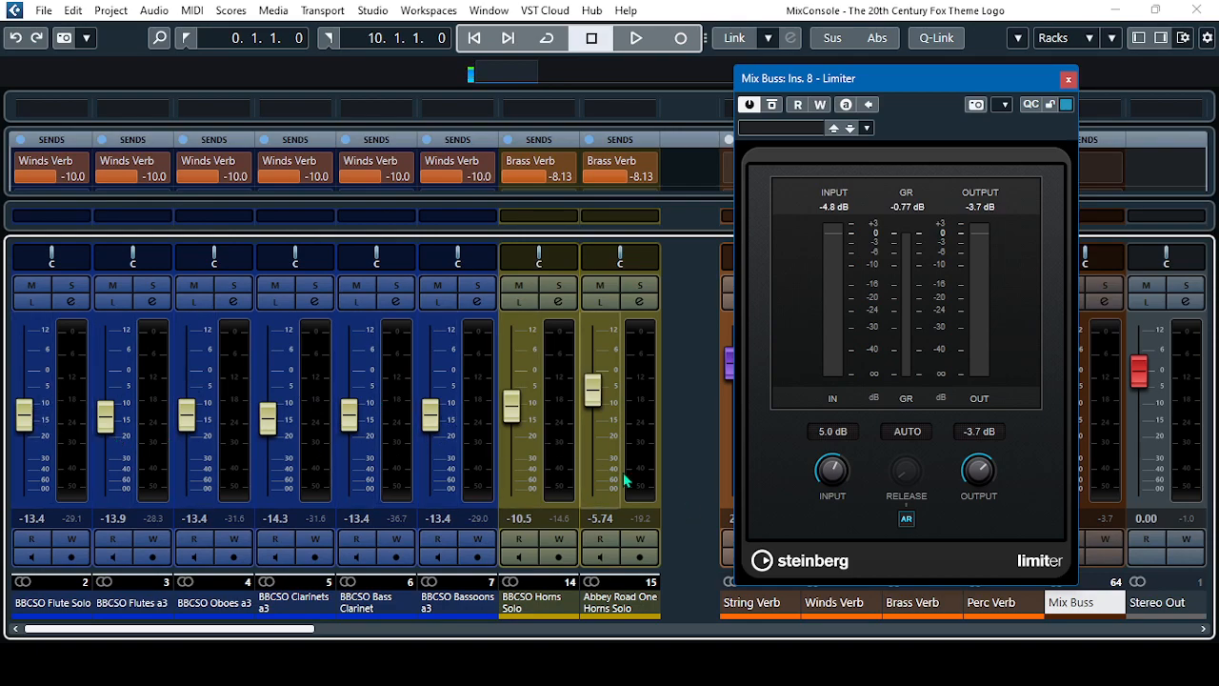
scroll(688, 491, right, 6)
scroll(688, 486, right, 9)
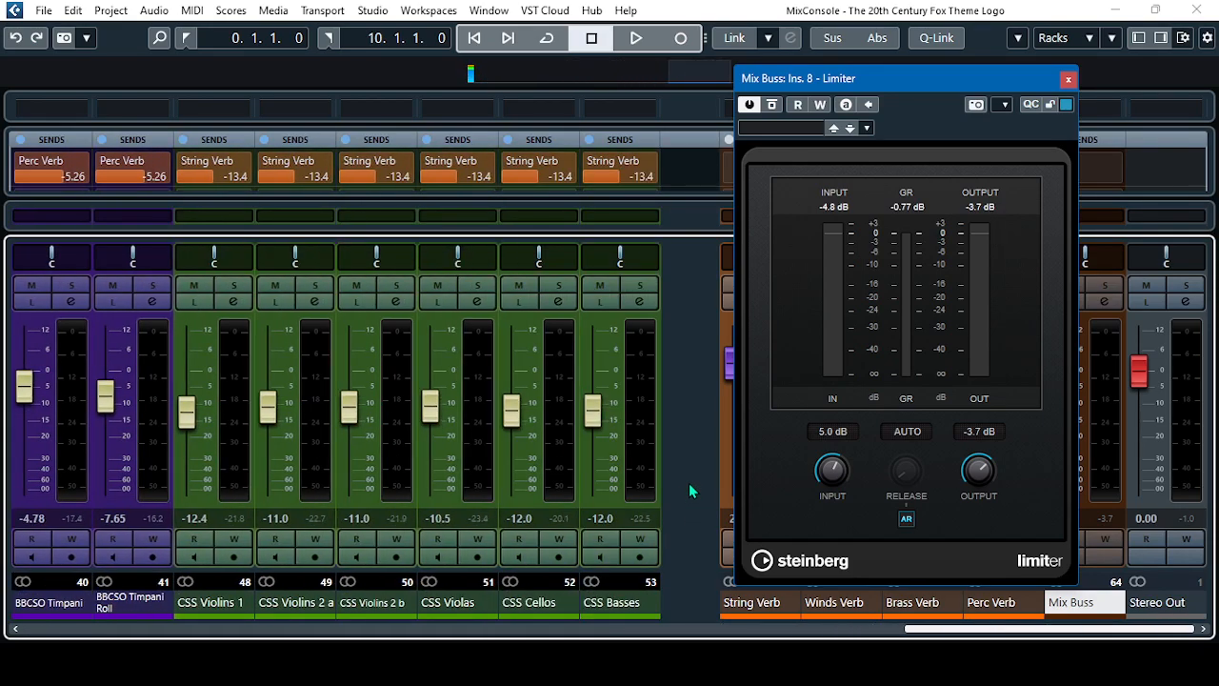
scroll(689, 483, left, 10)
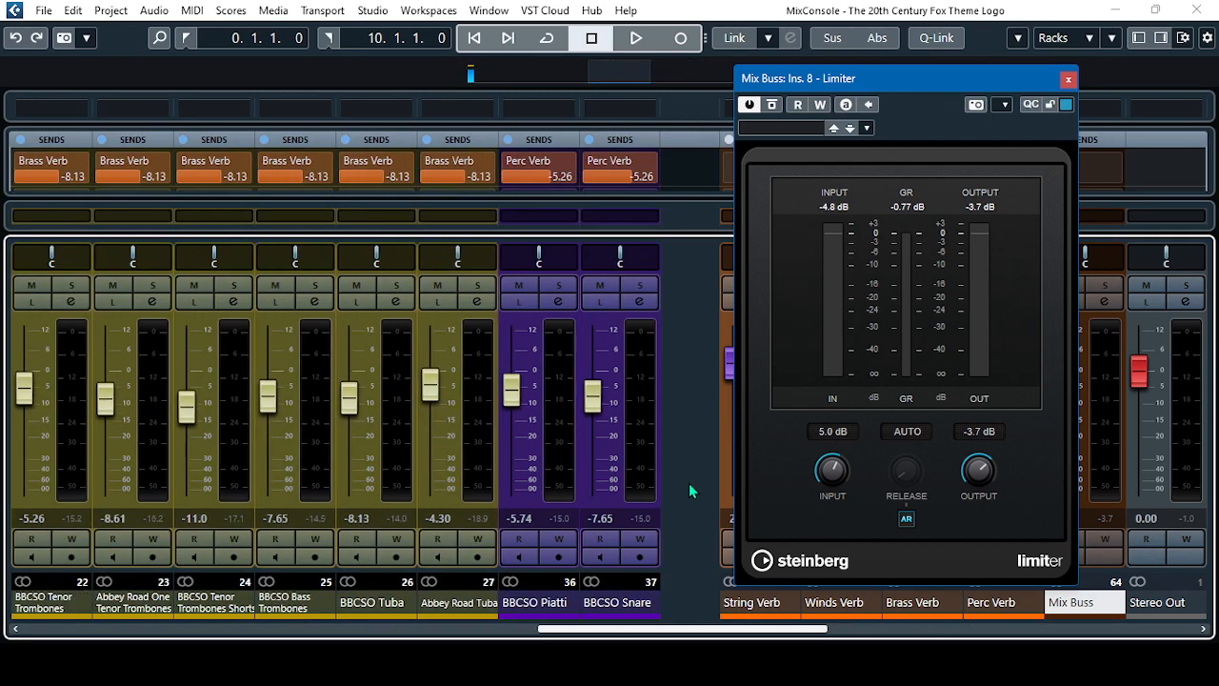
scroll(689, 483, left, 7)
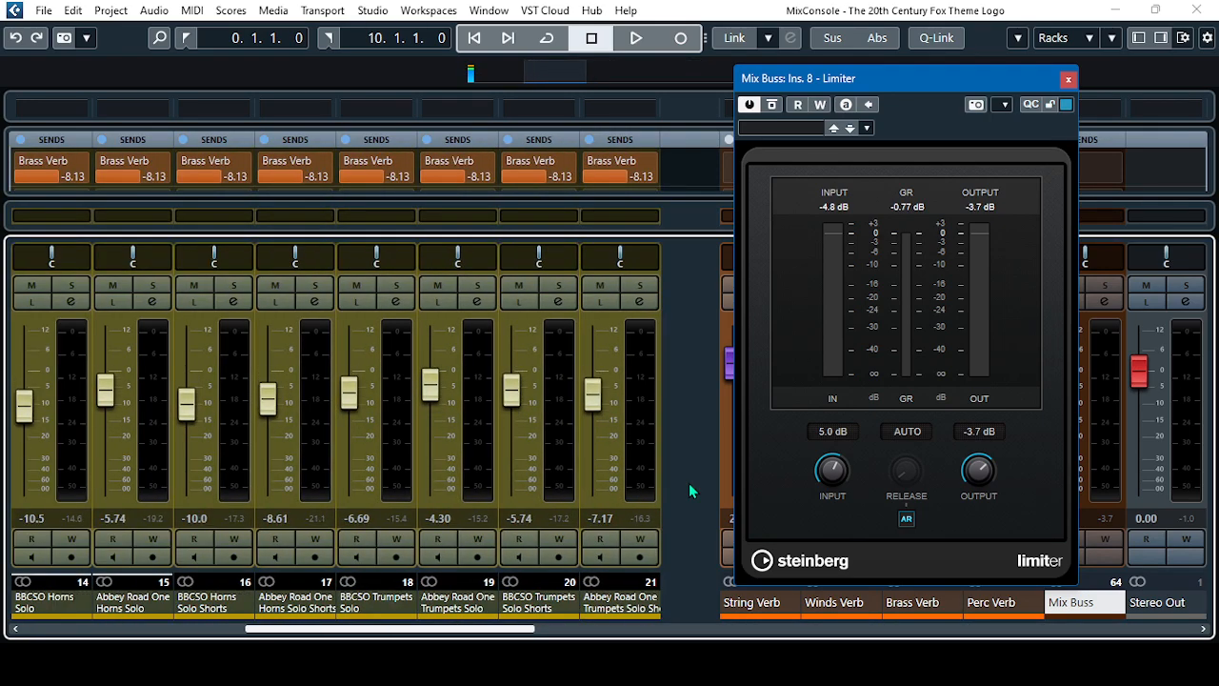
scroll(688, 483, right, 2)
scroll(707, 487, down, 10)
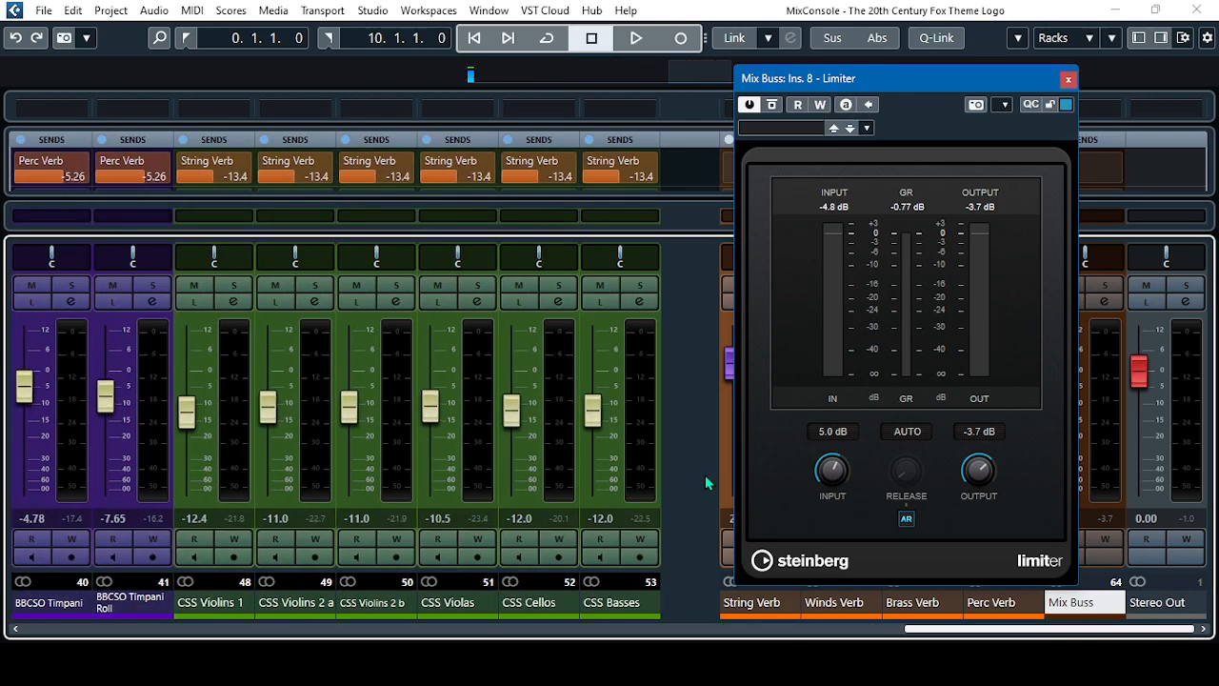
Play the project from the start while watching the Limiter and channel meters, and stop playback at the end
drag(975, 74, 816, 85)
click(474, 38)
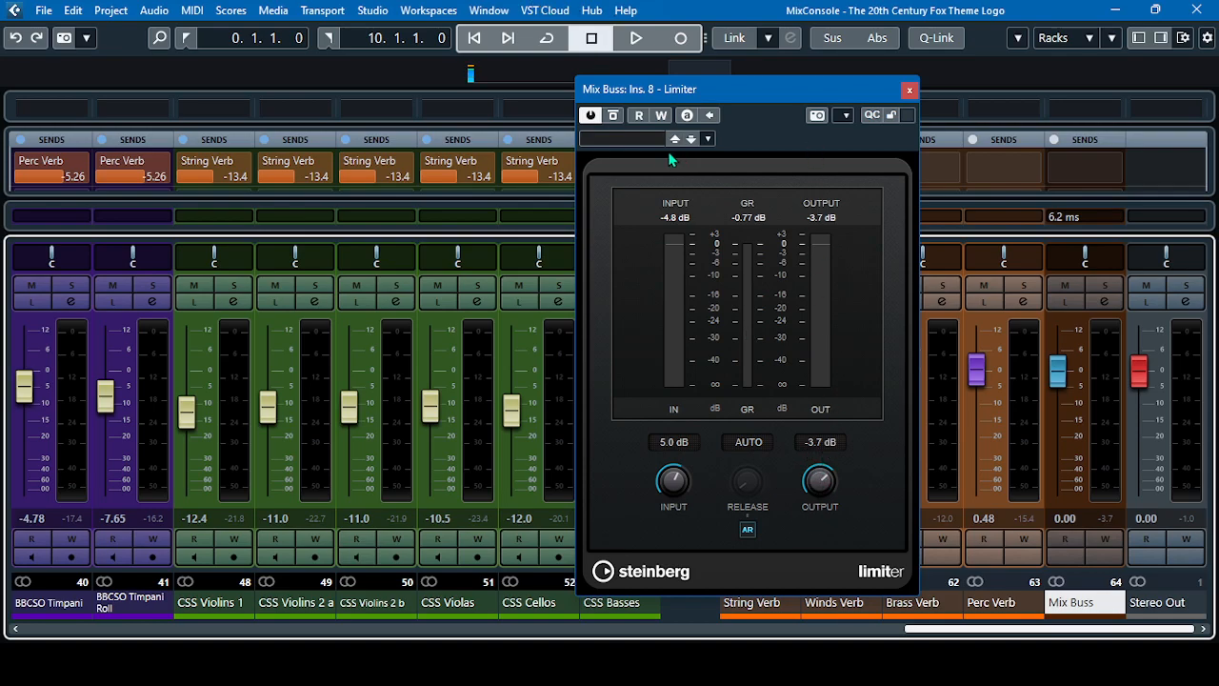
key(space)
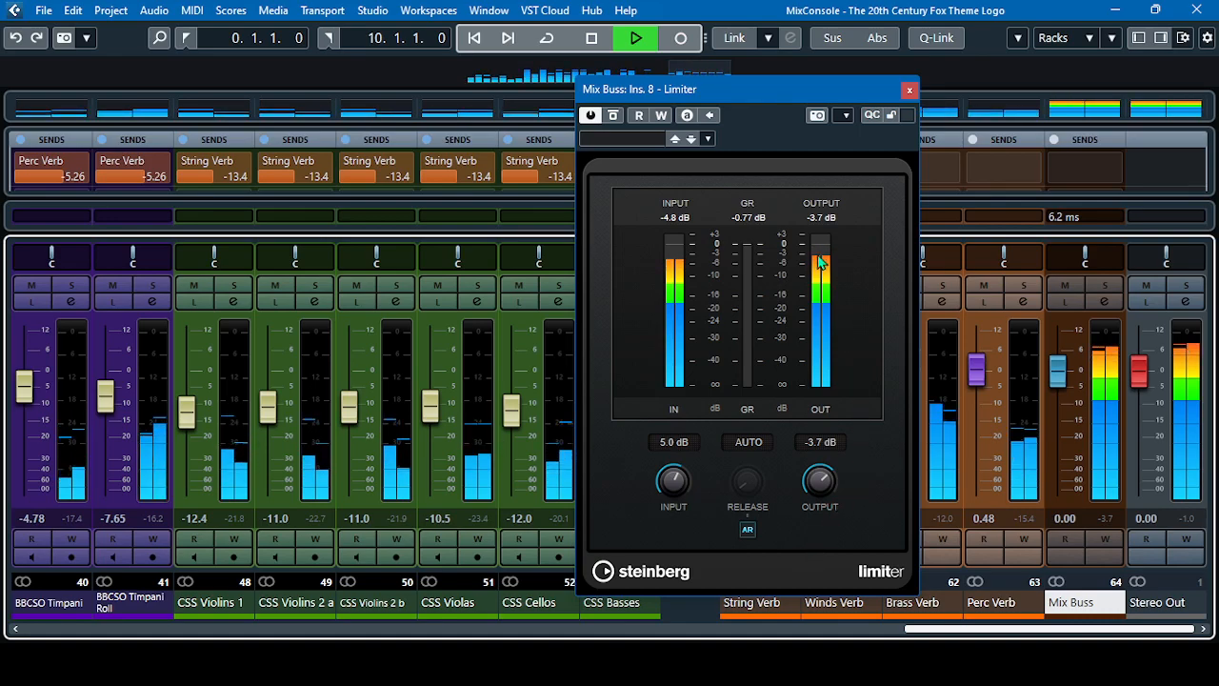
click(592, 38)
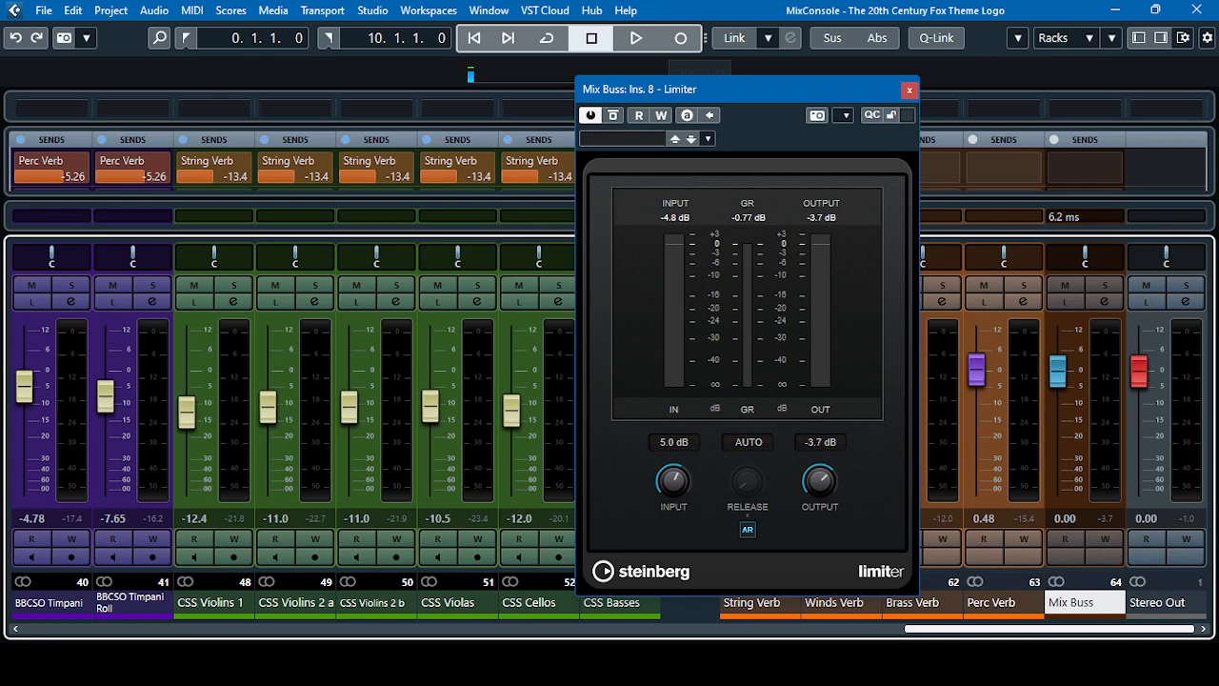
Return to the project window and close the Limiter to show the earlier bars of the arrangement
mouse_move(750, 664)
click(682, 601)
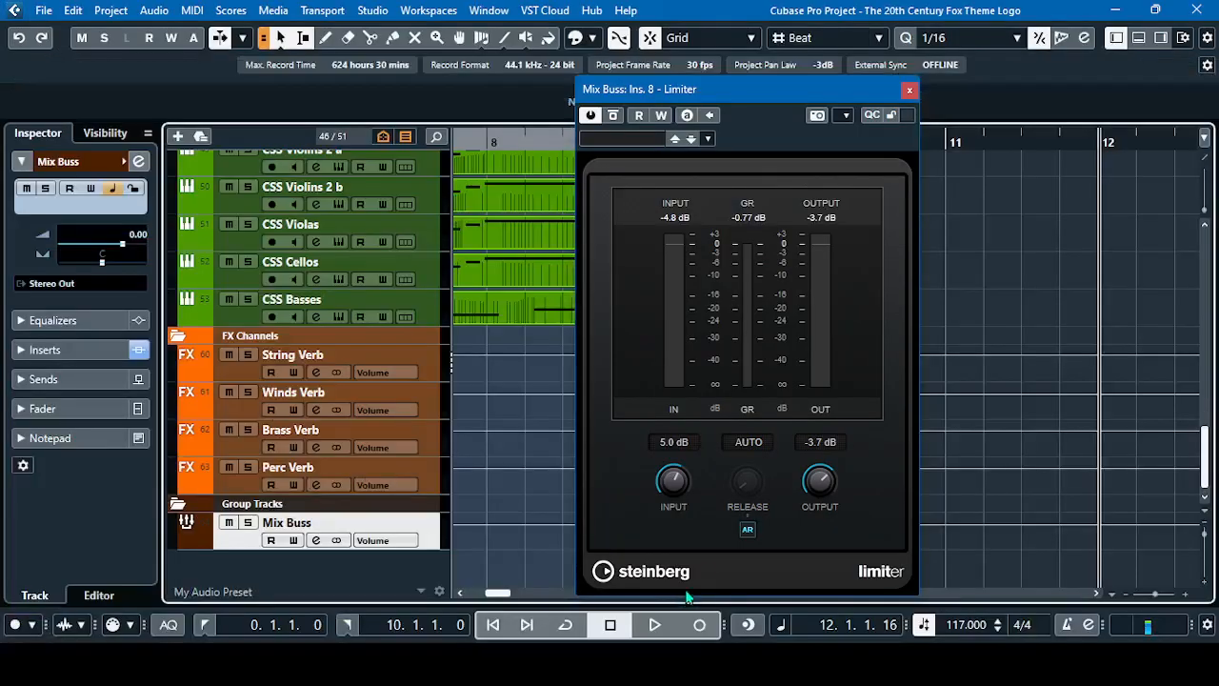
click(909, 90)
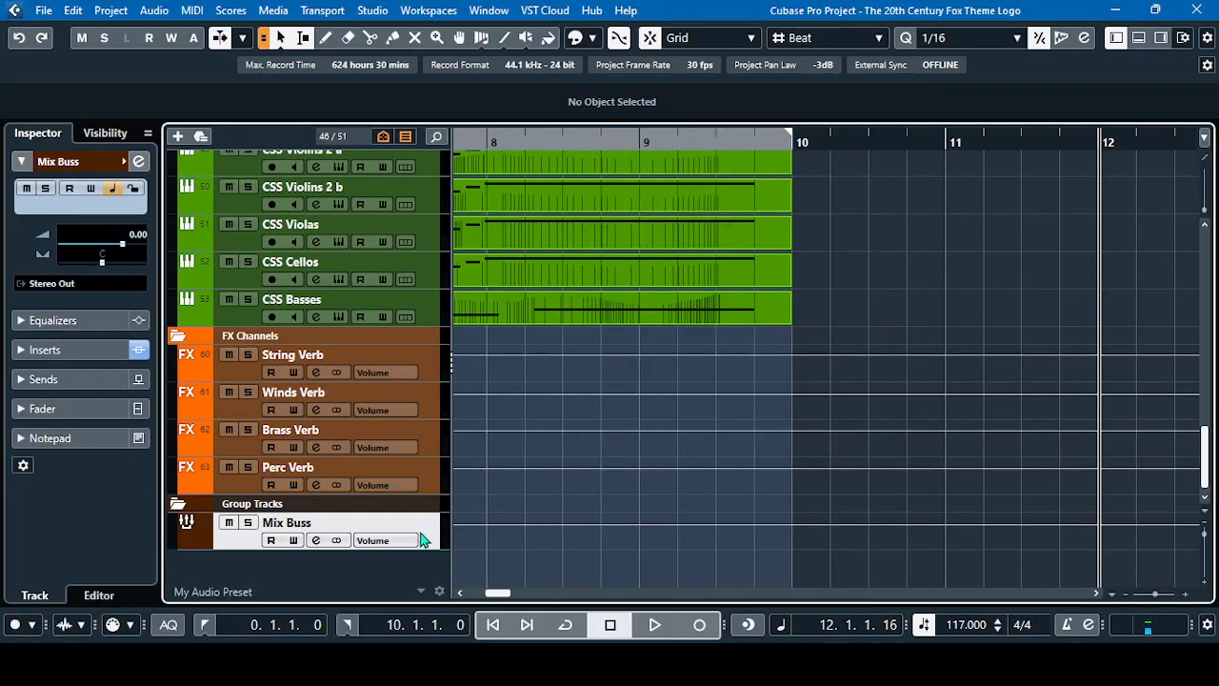
click(460, 593)
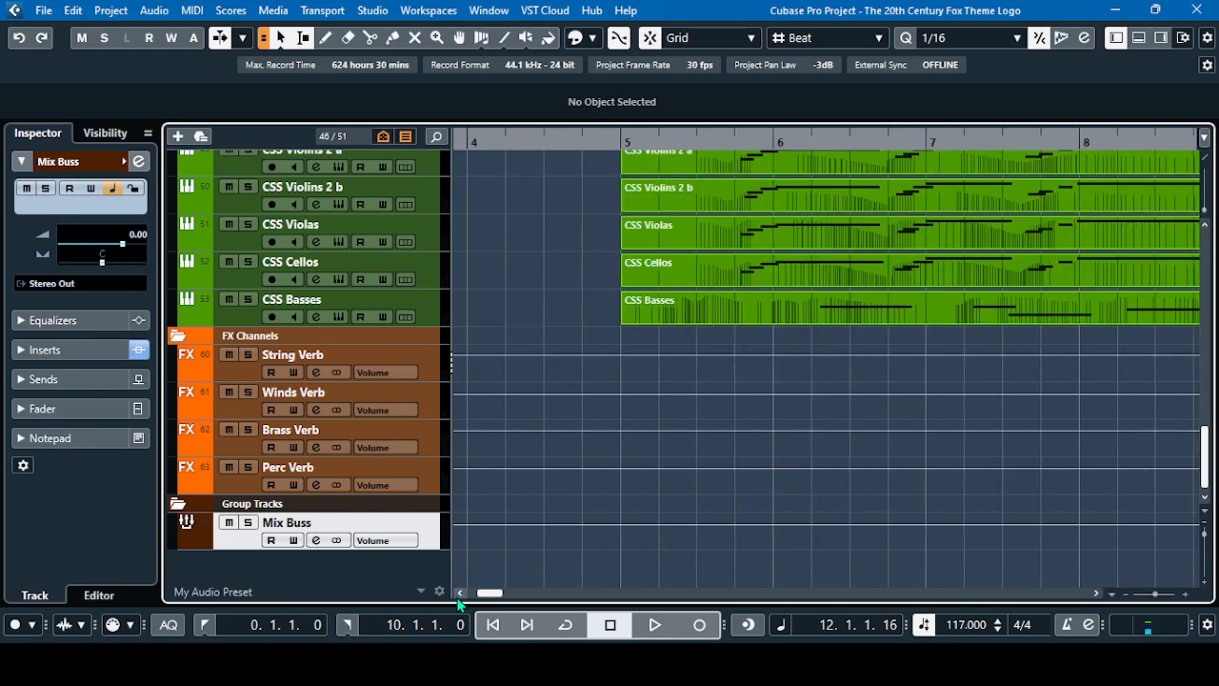